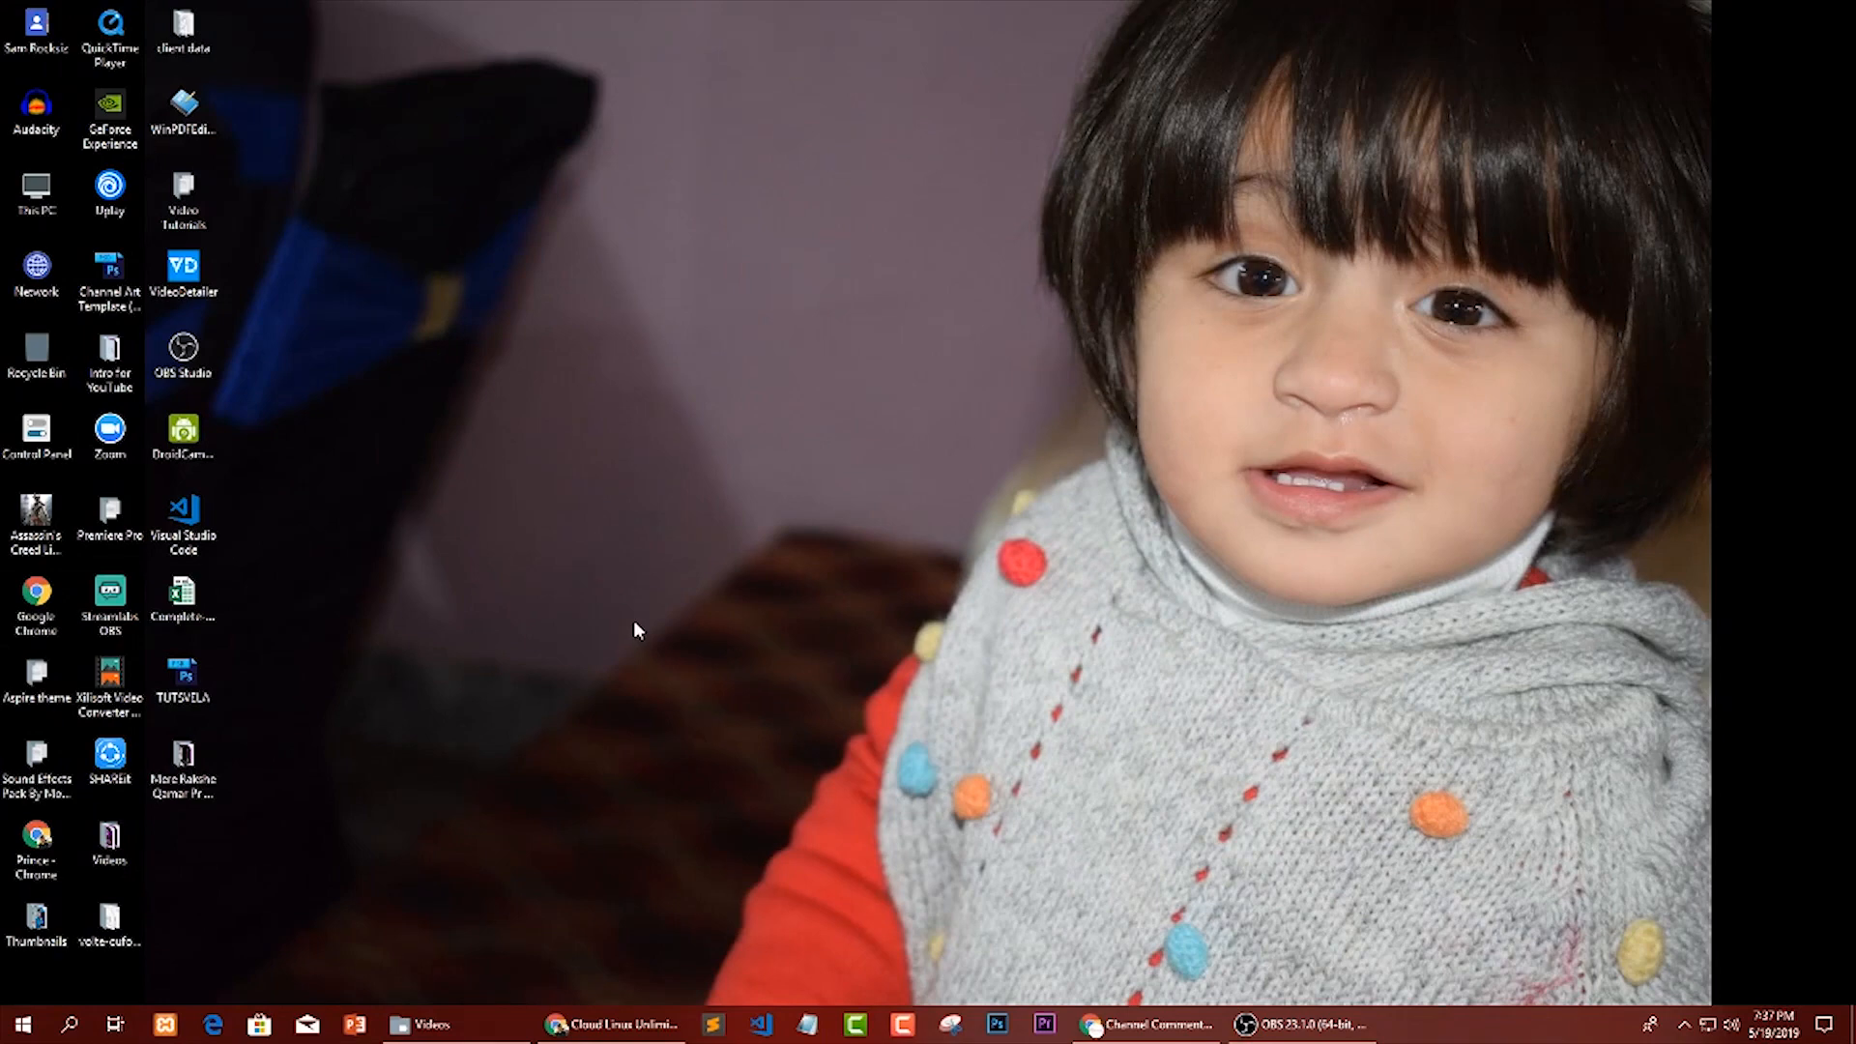
Review the login details, control panel URL, username and password fields in the hosting account email in Gmail.
click(611, 1025)
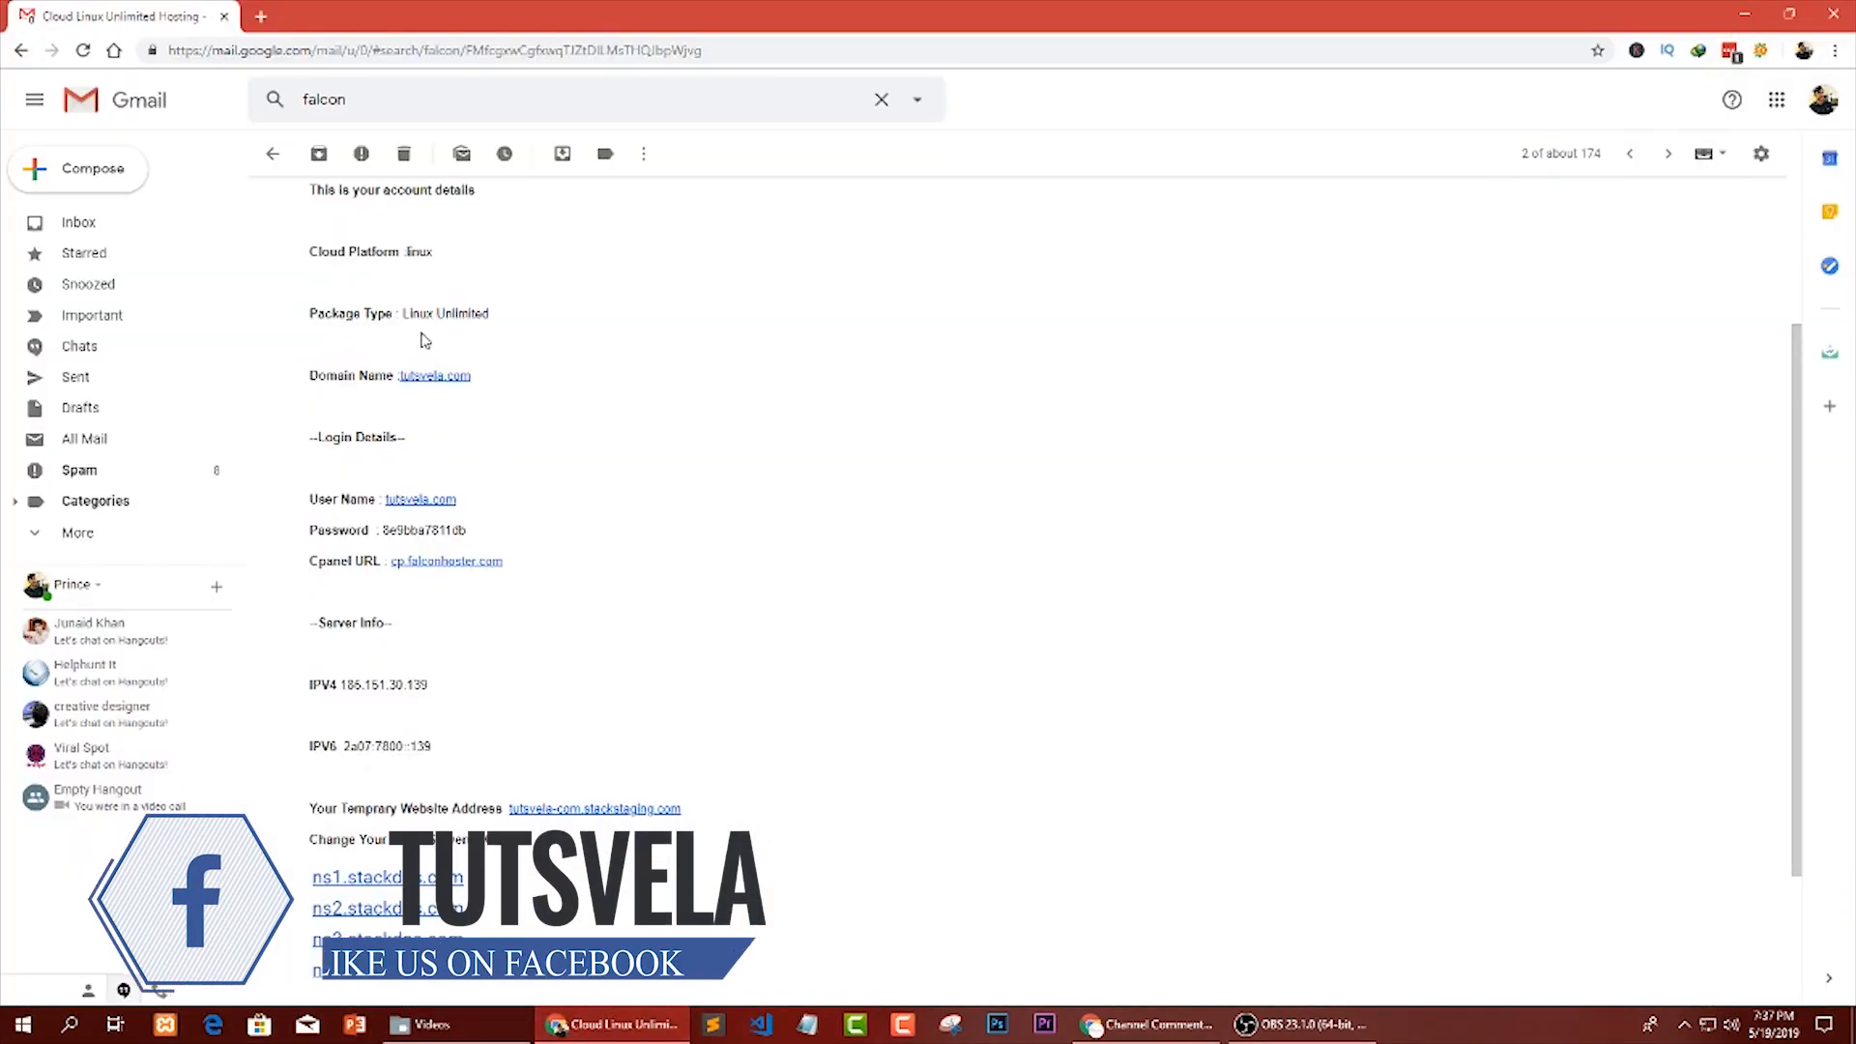
drag(318, 437, 373, 440)
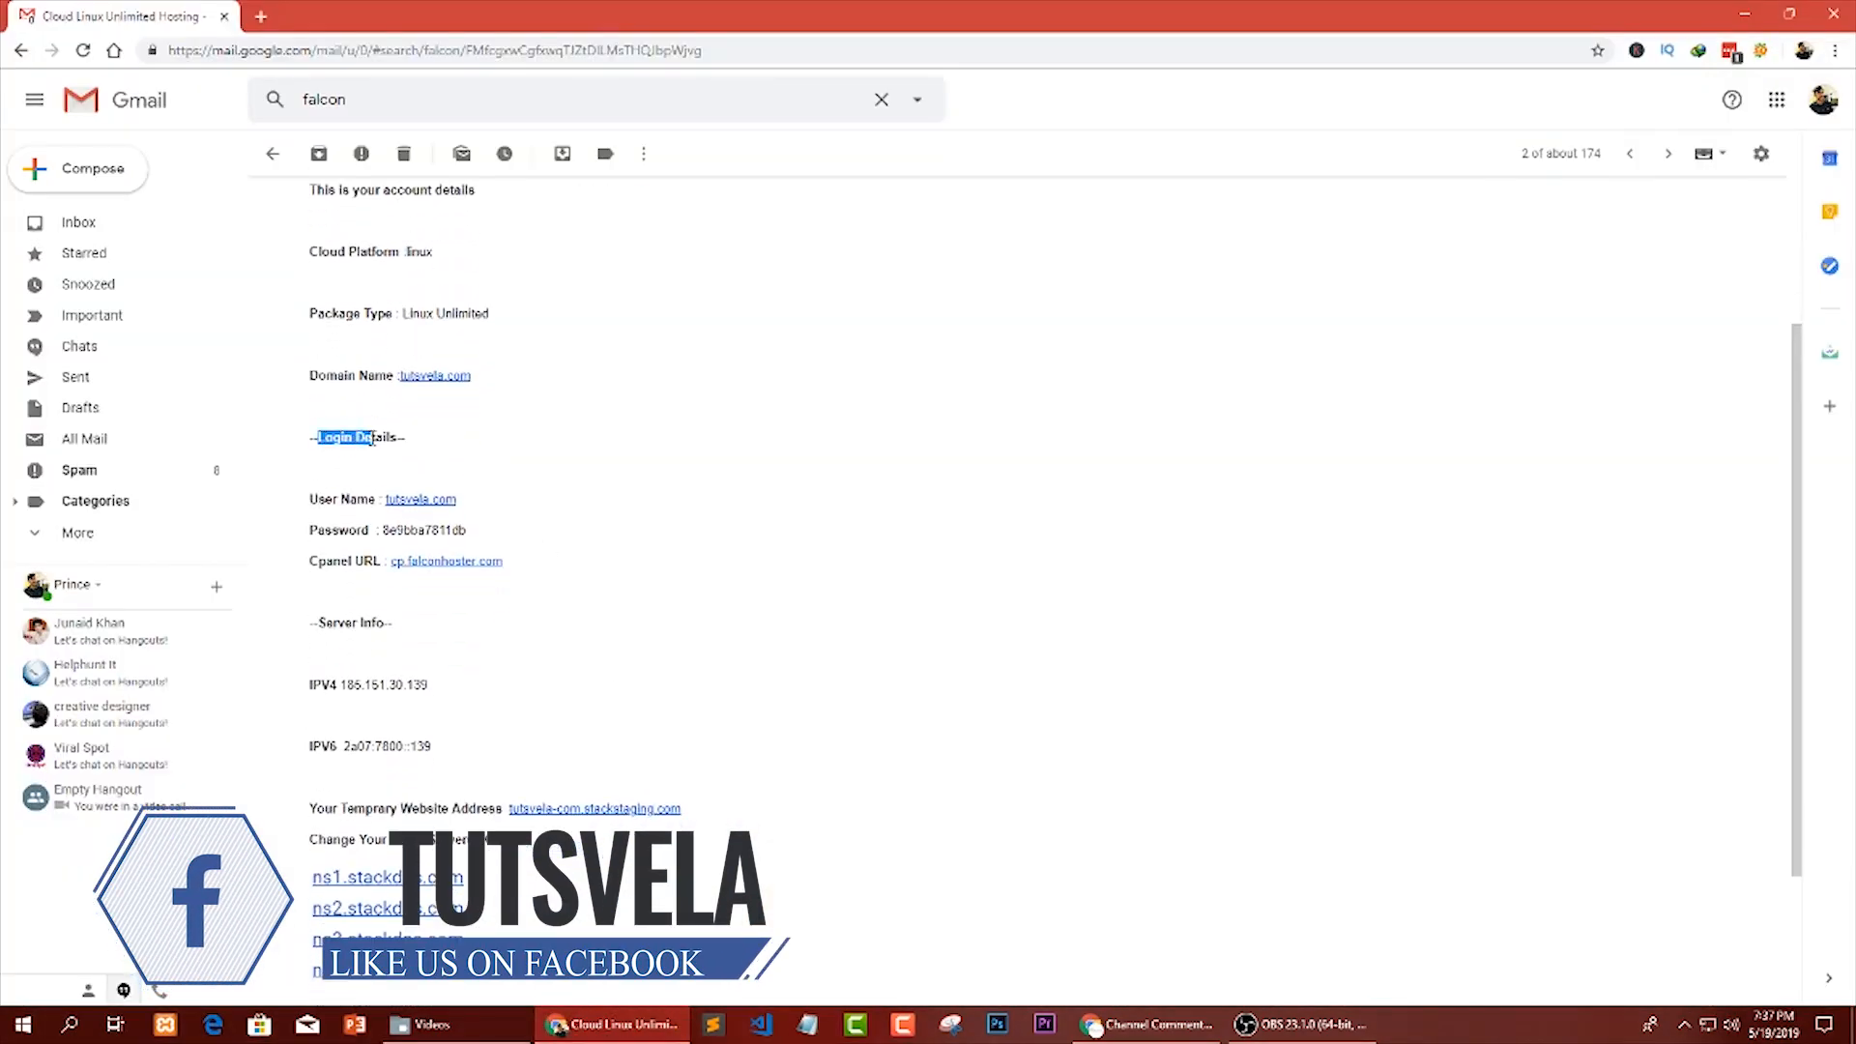
click(448, 477)
drag(505, 561, 392, 566)
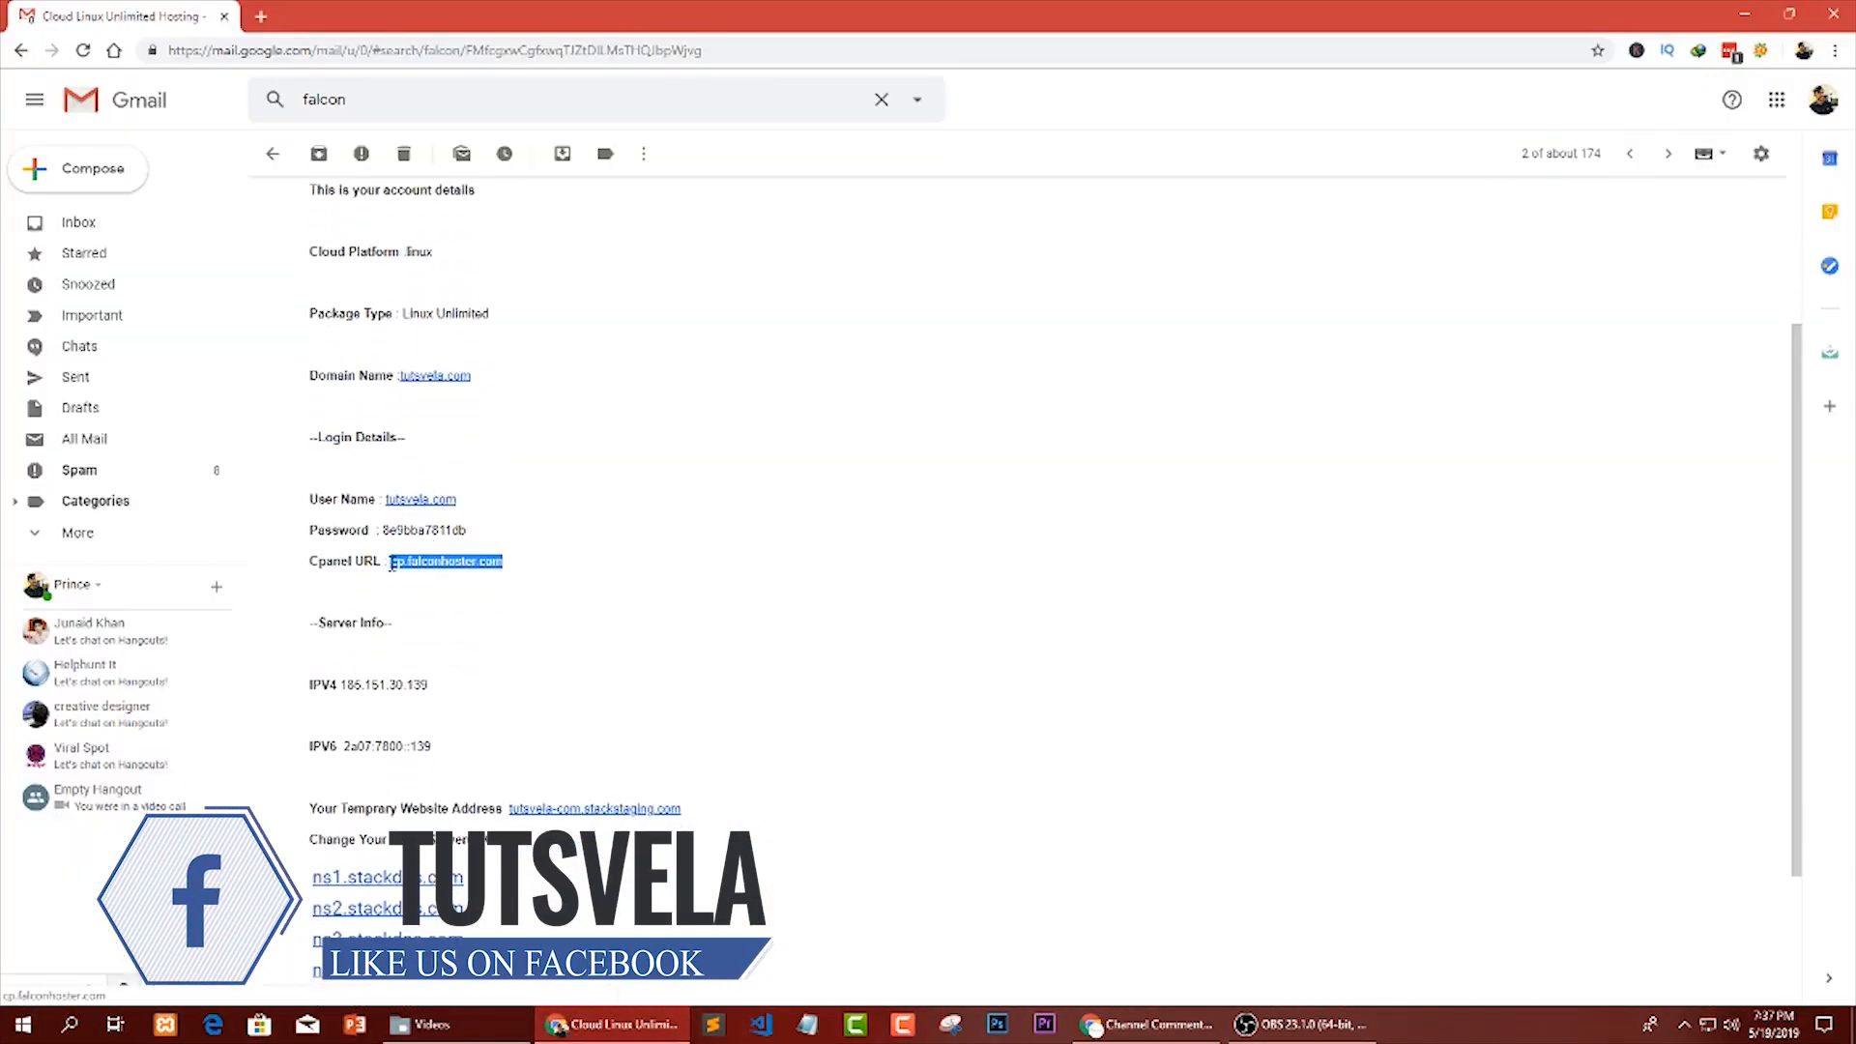
click(406, 588)
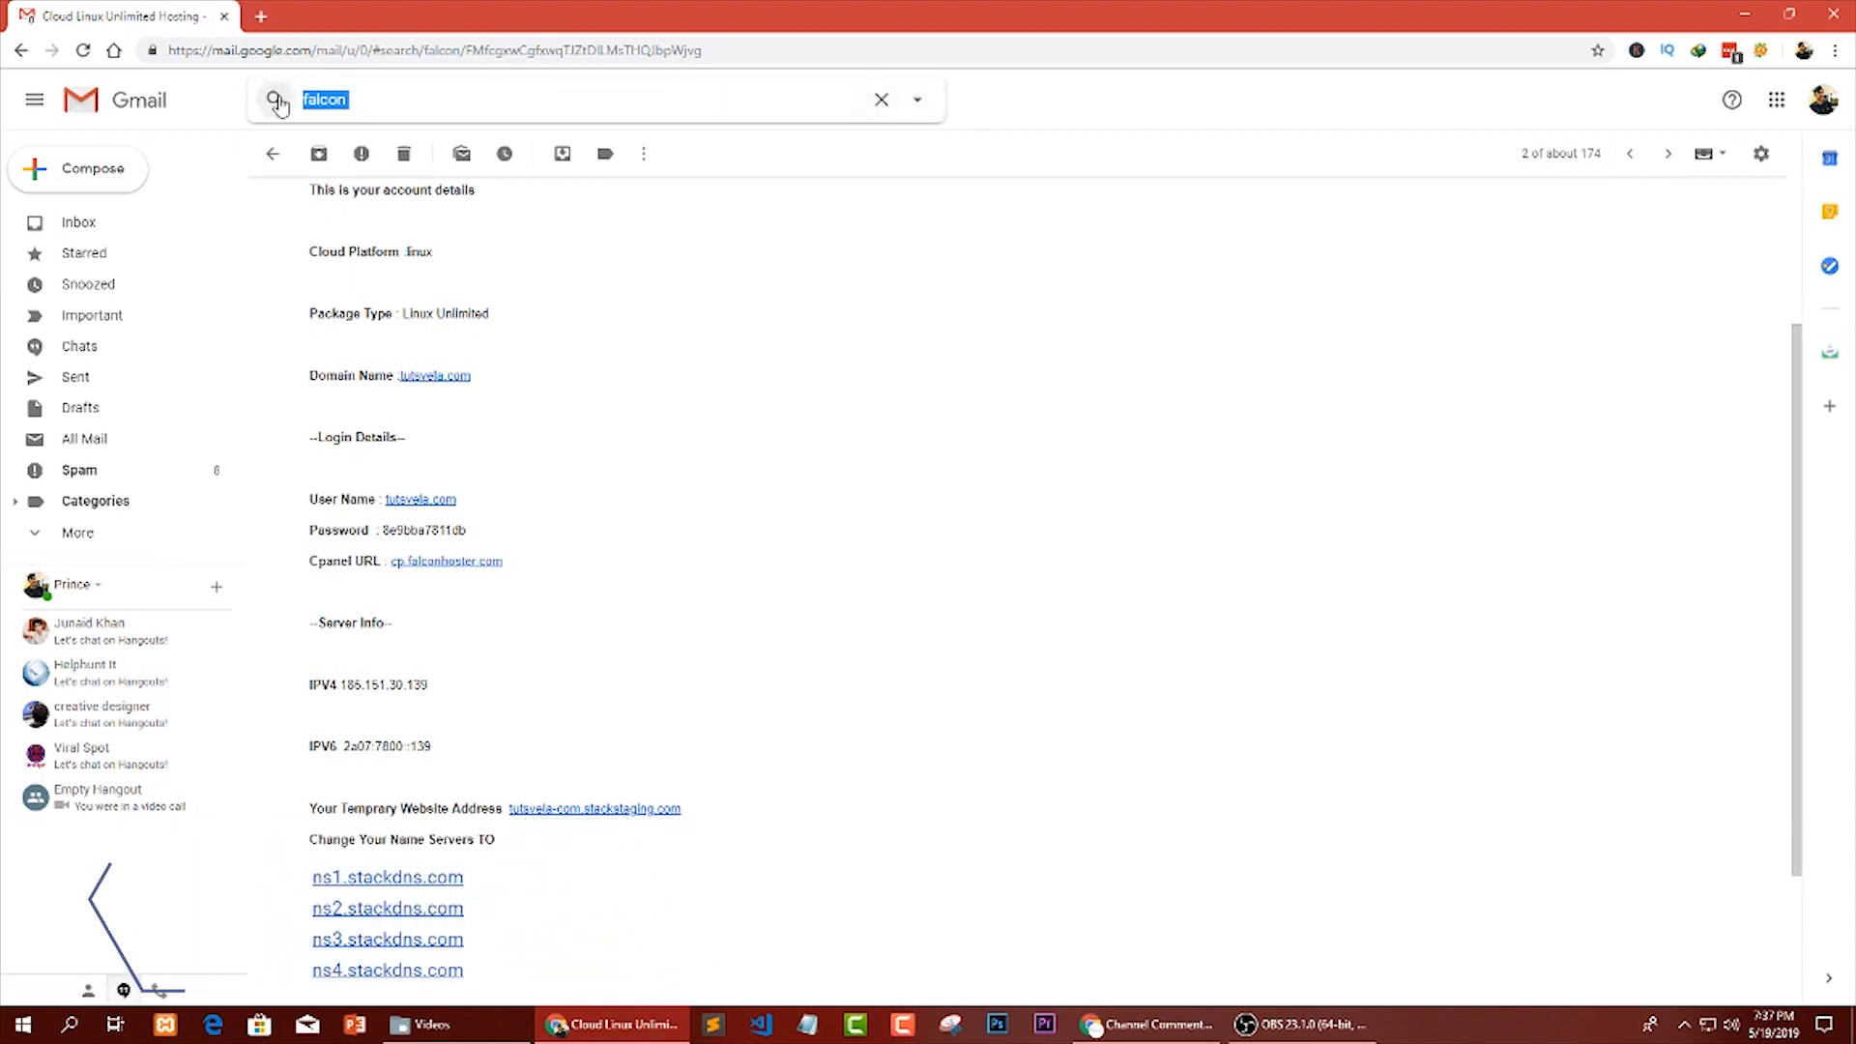
scroll(534, 312, down, 1)
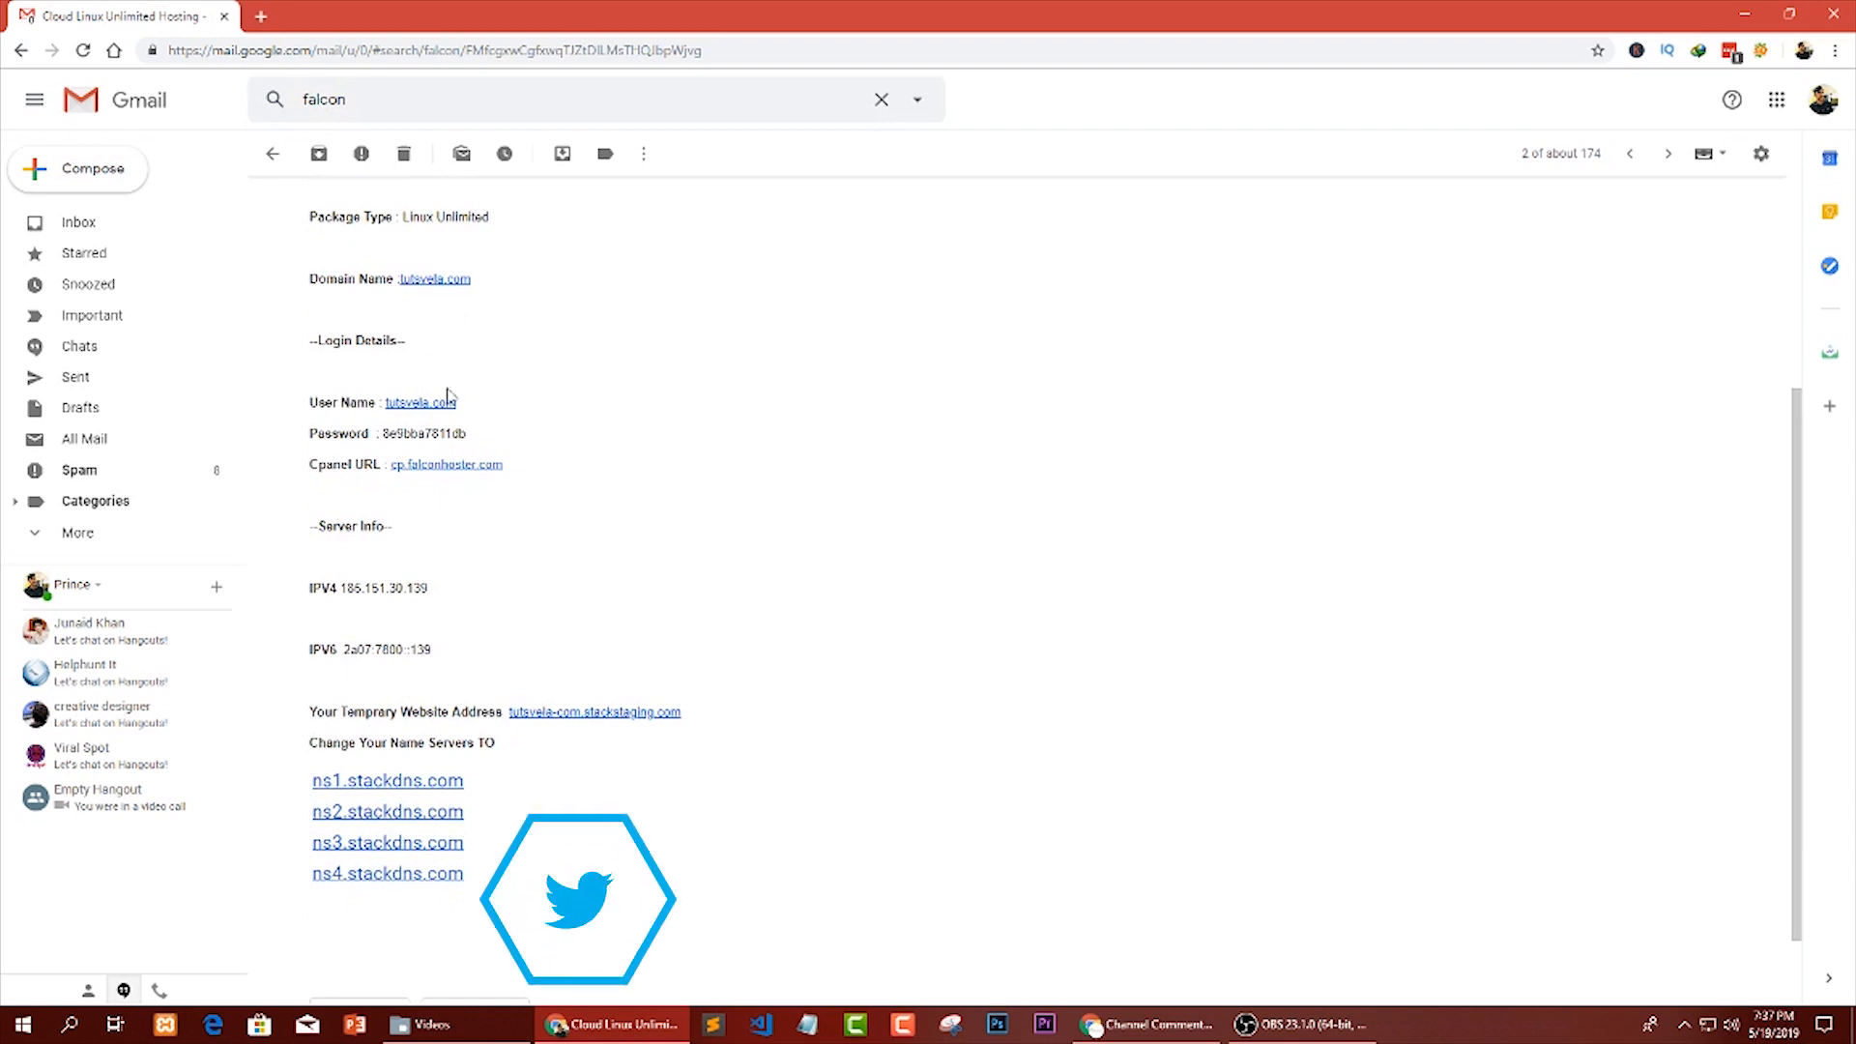
drag(456, 402, 381, 435)
click(475, 440)
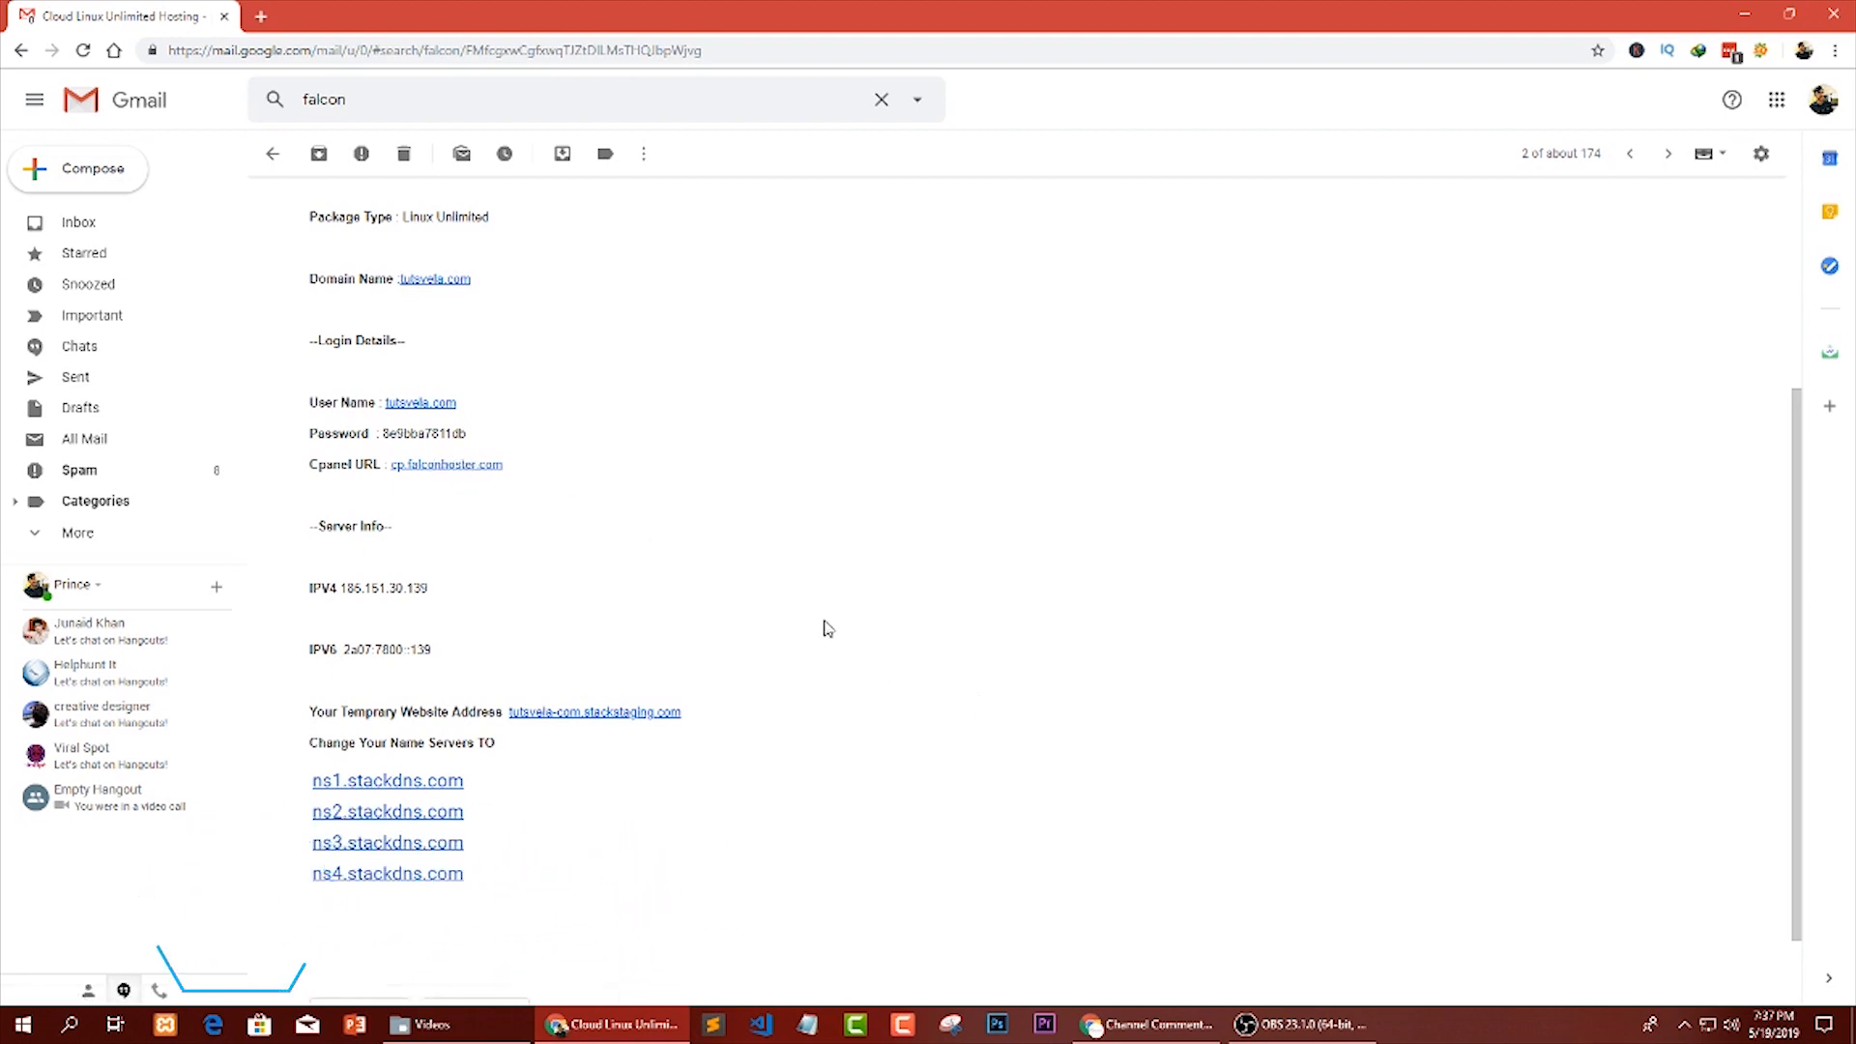
Switch to the other Chrome window and close the YouTube Studio comments page to show the FALCON HOSTER login page.
click(1179, 1040)
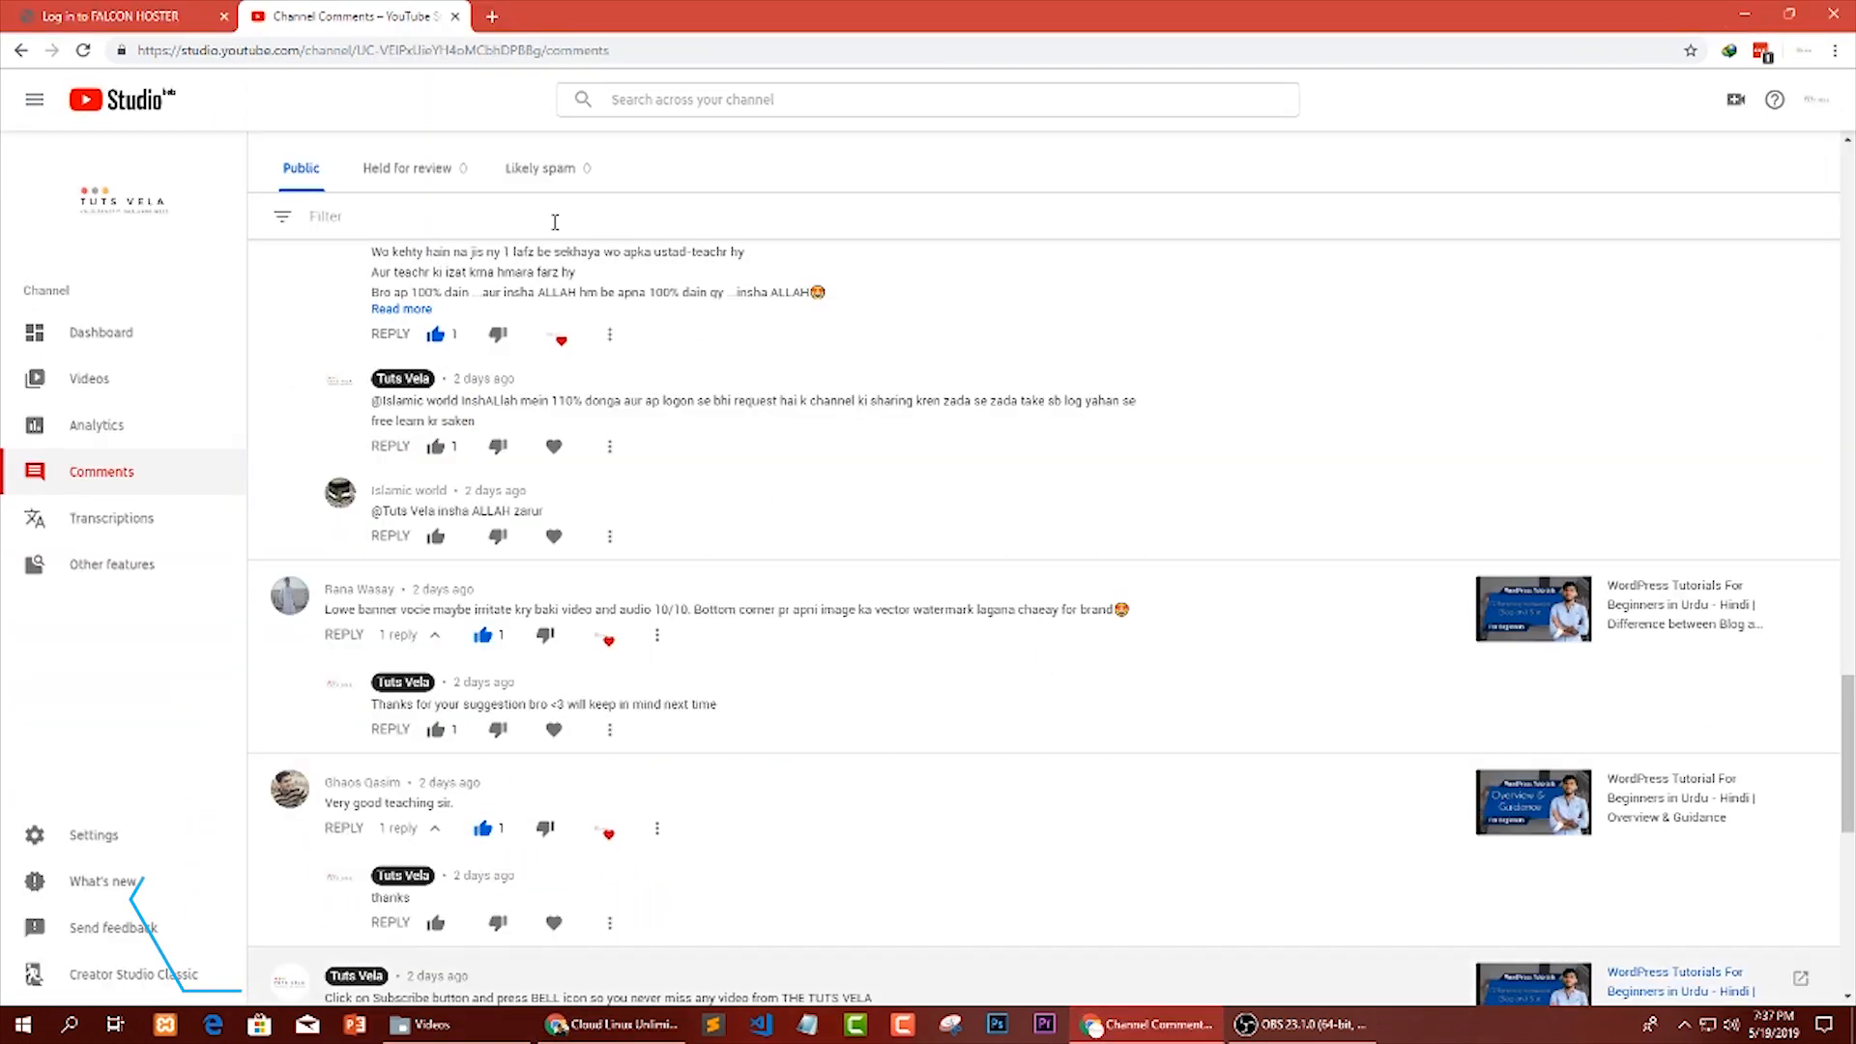
click(455, 18)
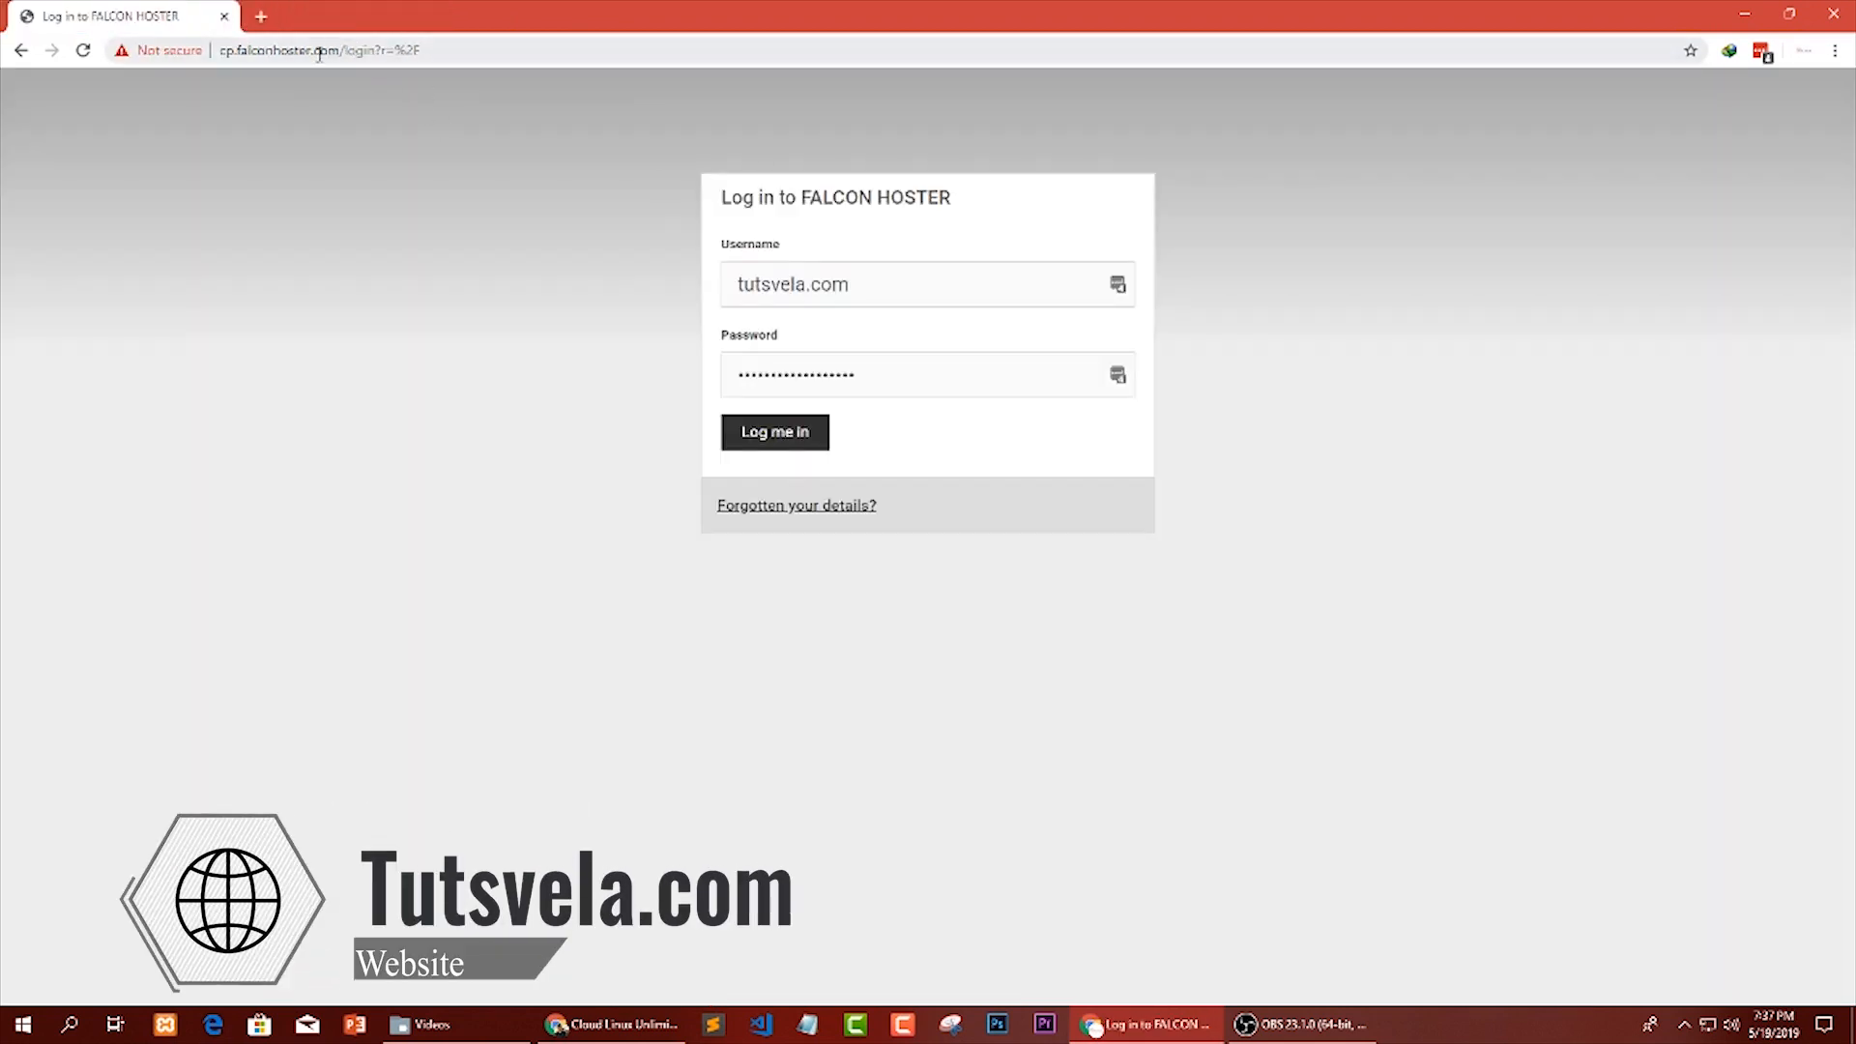
drag(338, 55, 220, 53)
click(464, 223)
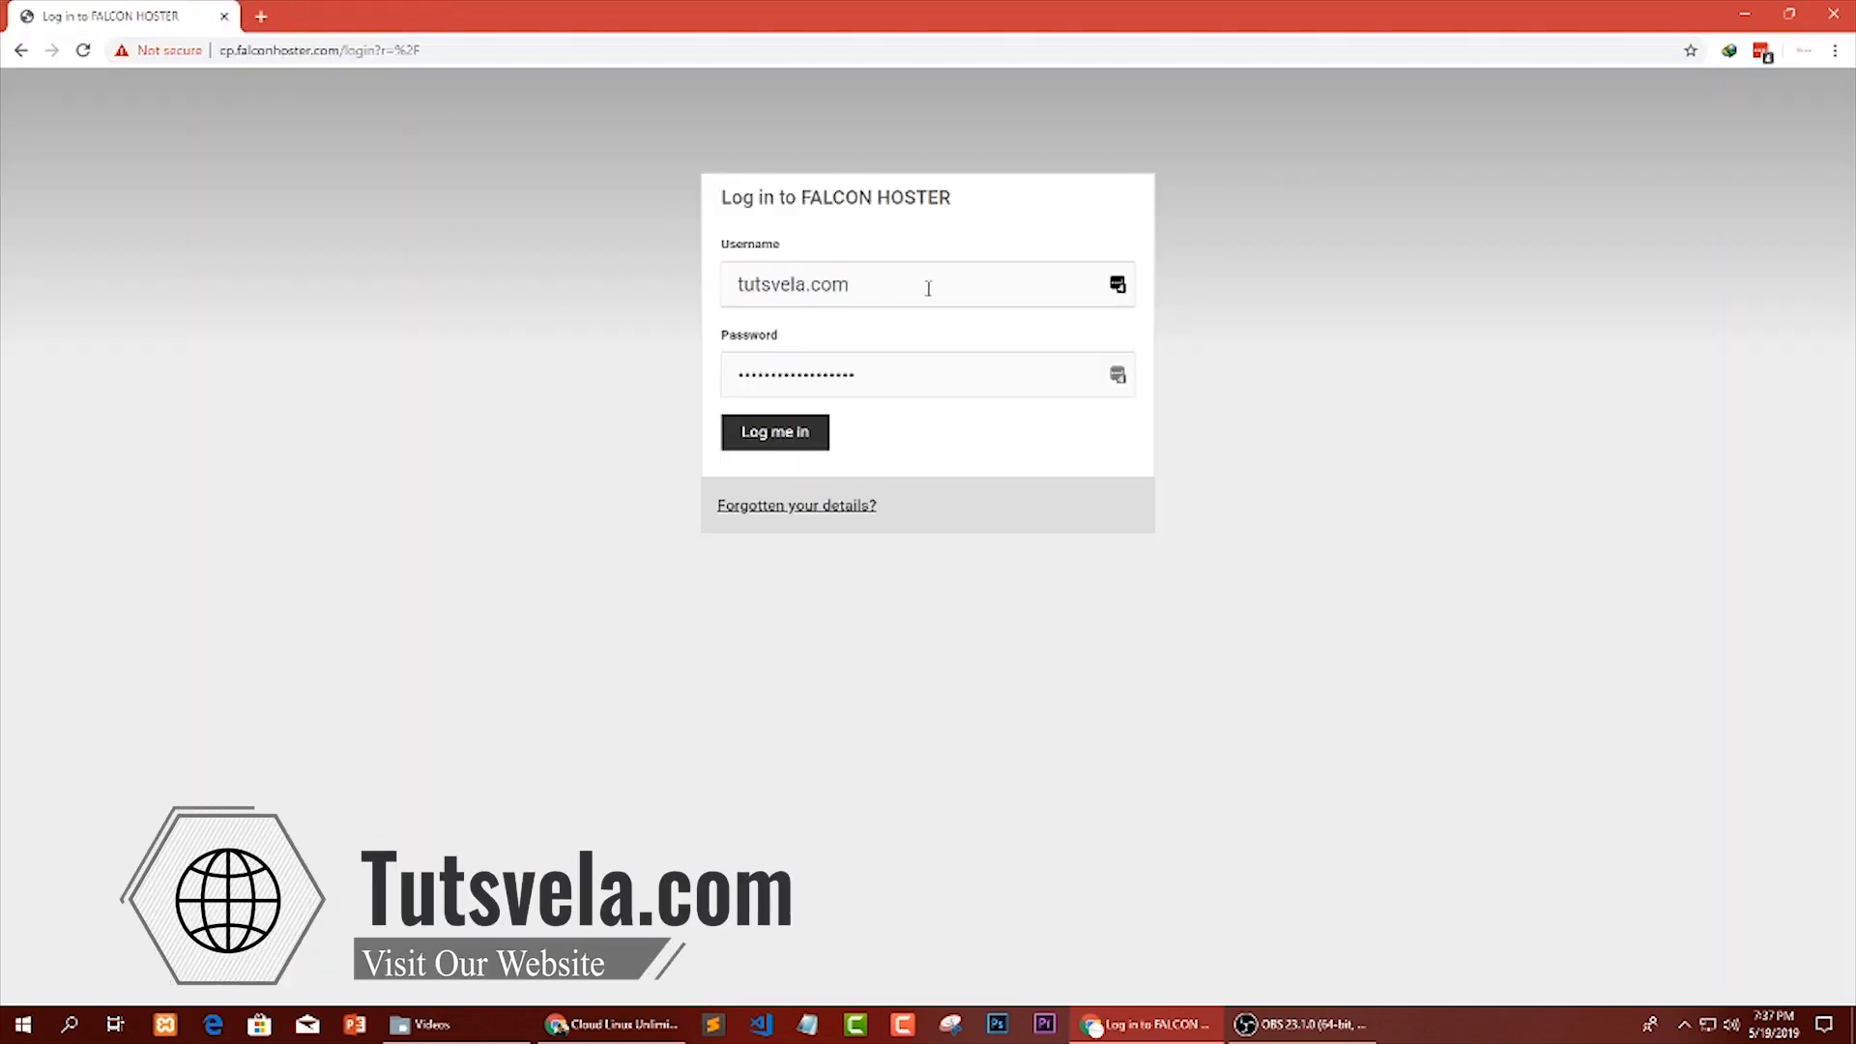
Log in to the FALCON HOSTER control panel with the prefilled username and password.
drag(892, 288, 661, 274)
drag(774, 246, 781, 249)
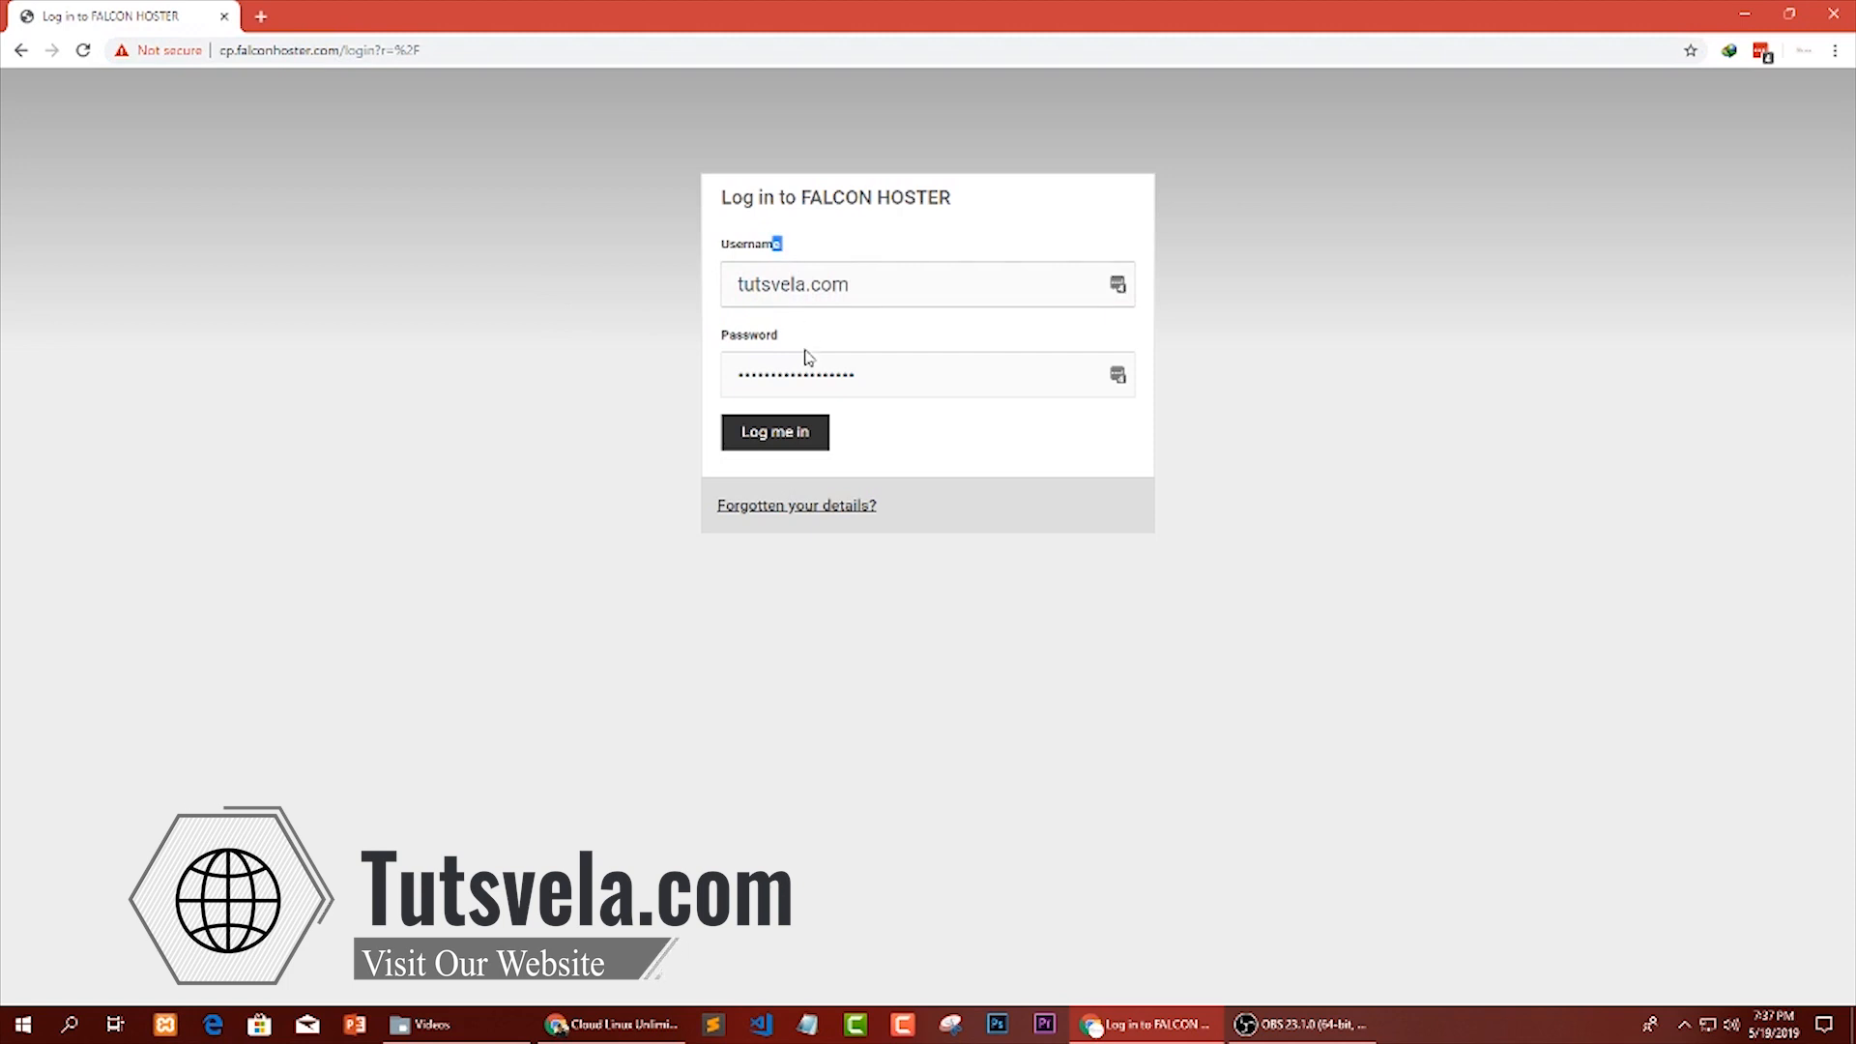
drag(806, 351, 698, 350)
click(857, 376)
key(Return)
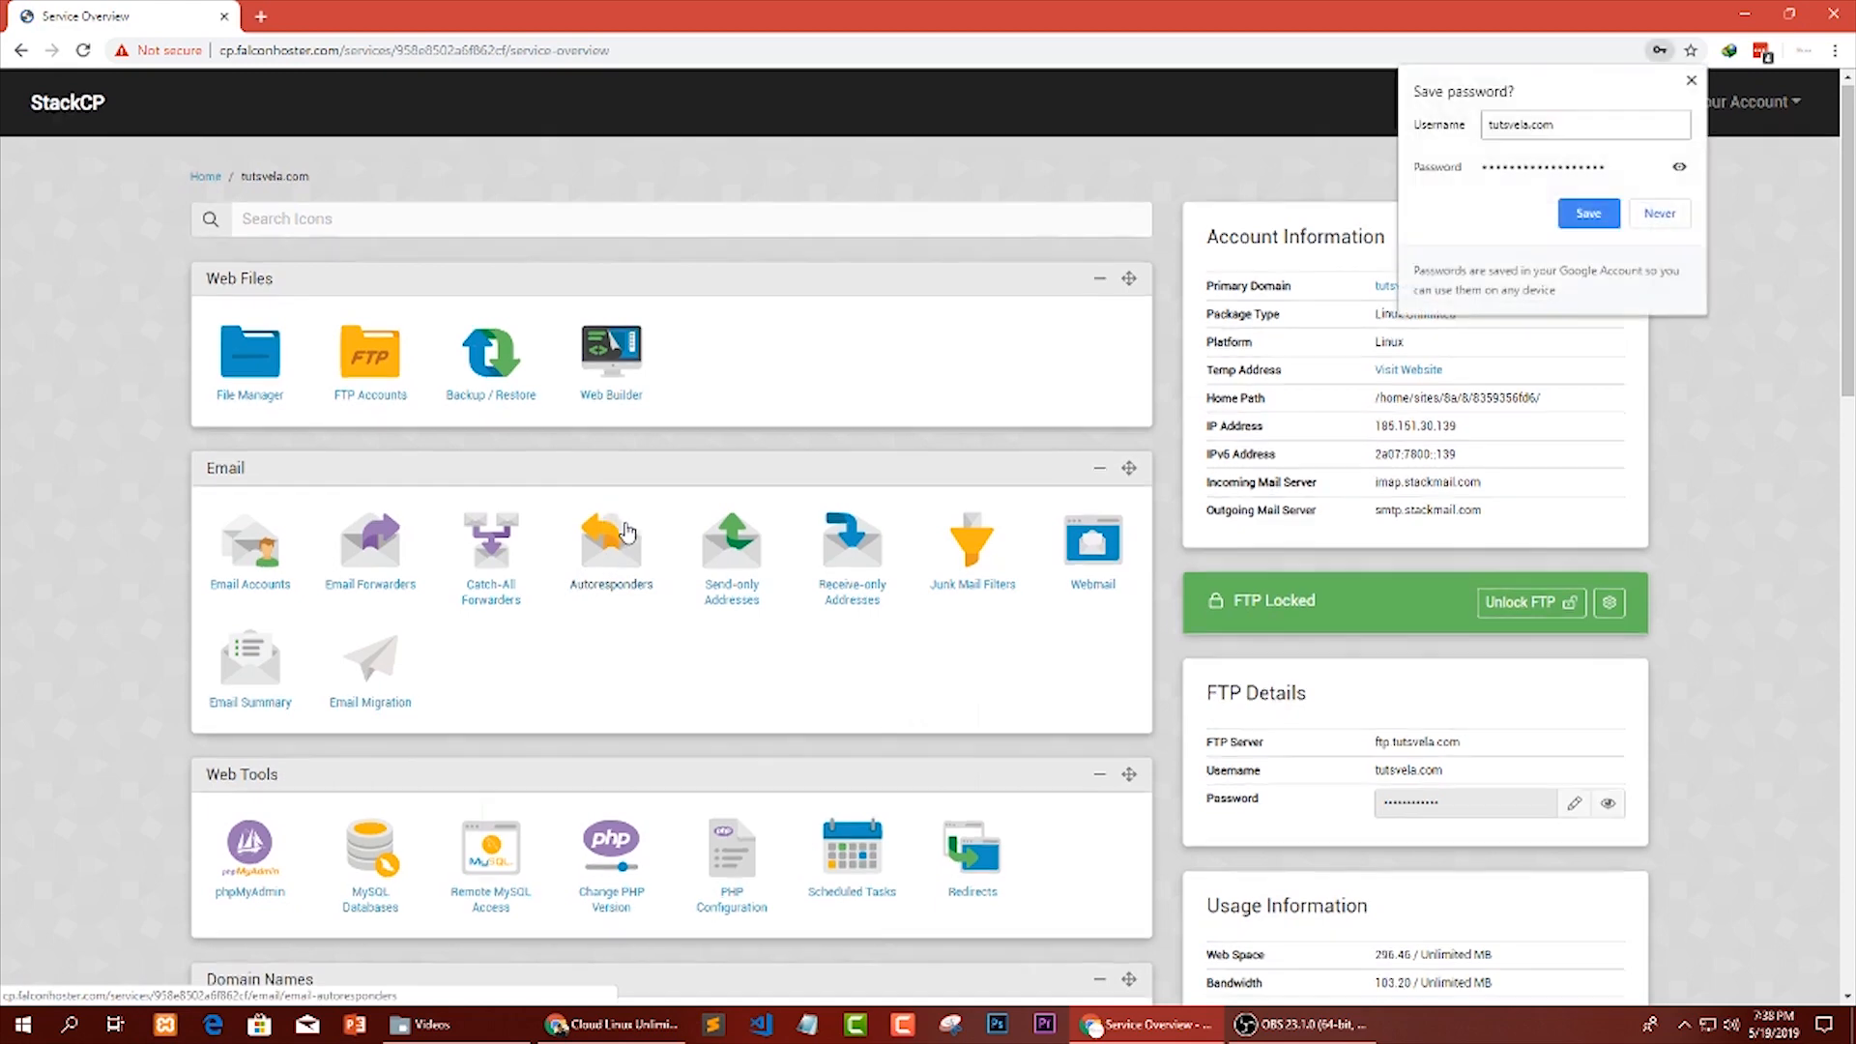
Dismiss the save-password prompt and open Email Accounts from the control panel's Email section.
scroll(627, 531, down, 3)
click(1692, 84)
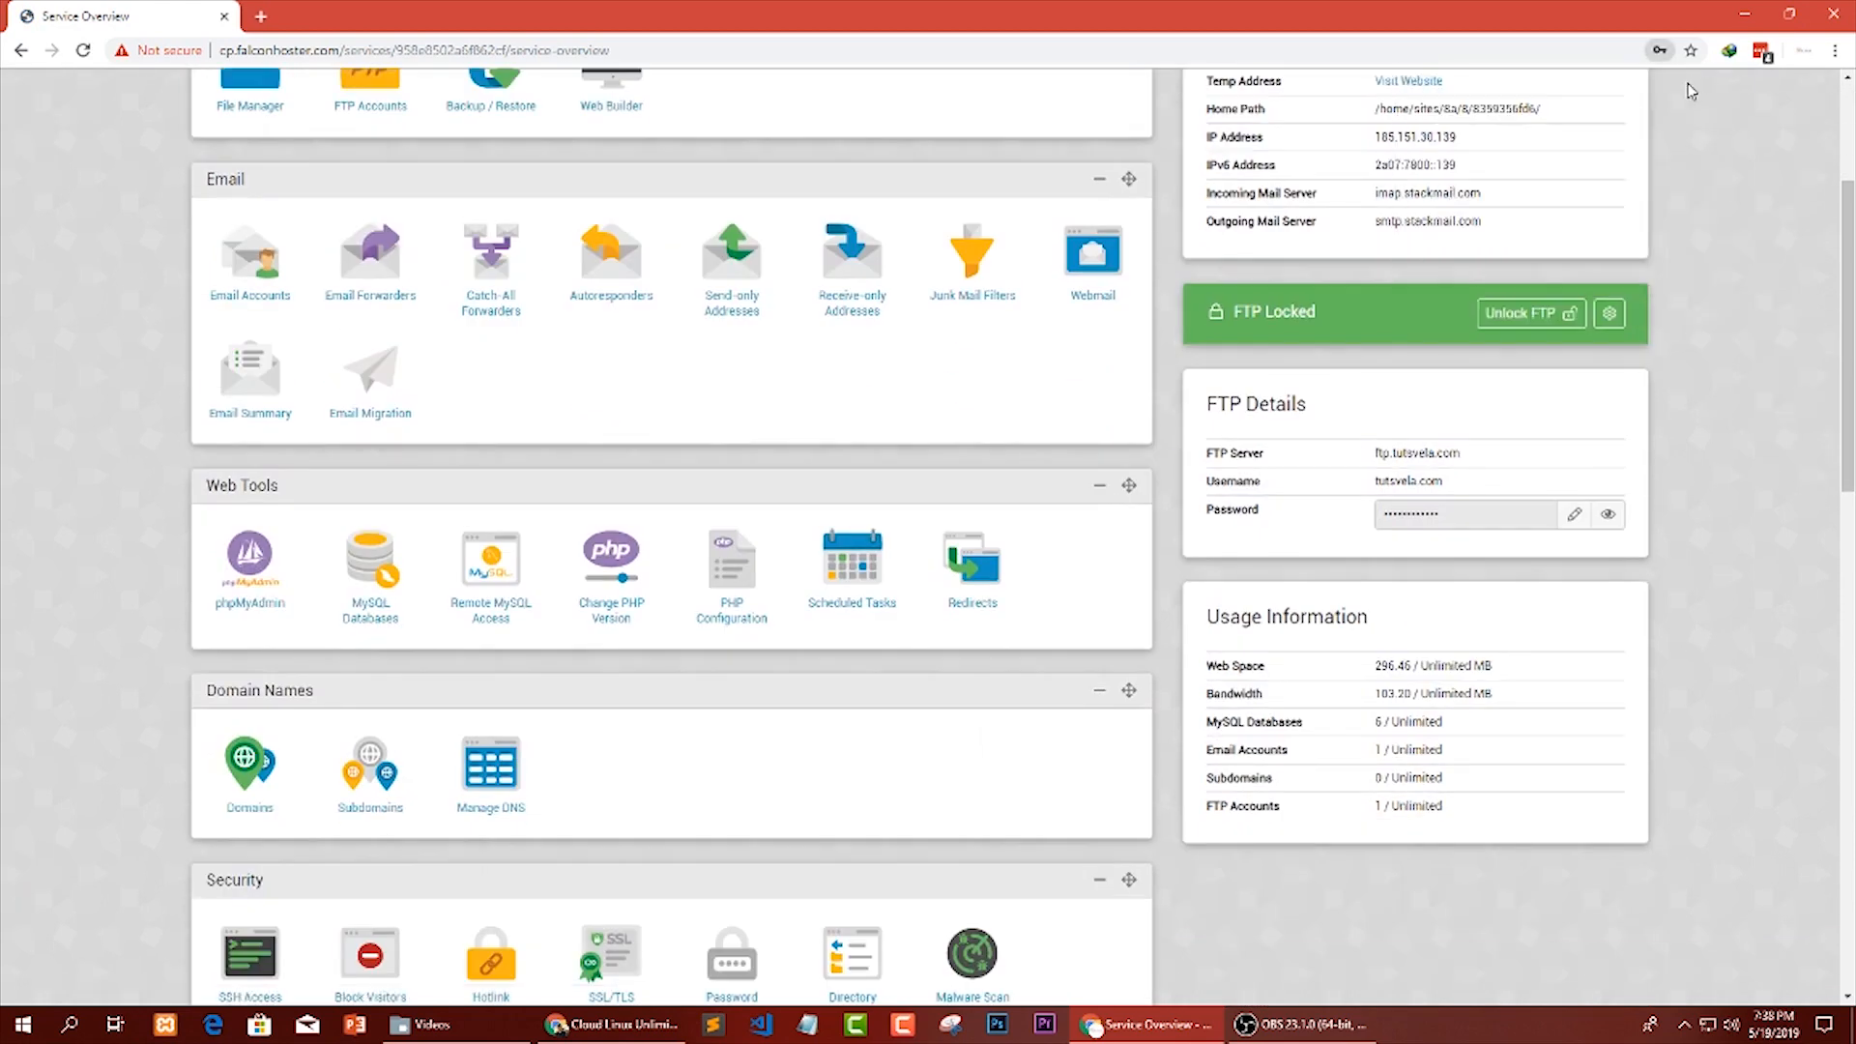
scroll(903, 435, up, 3)
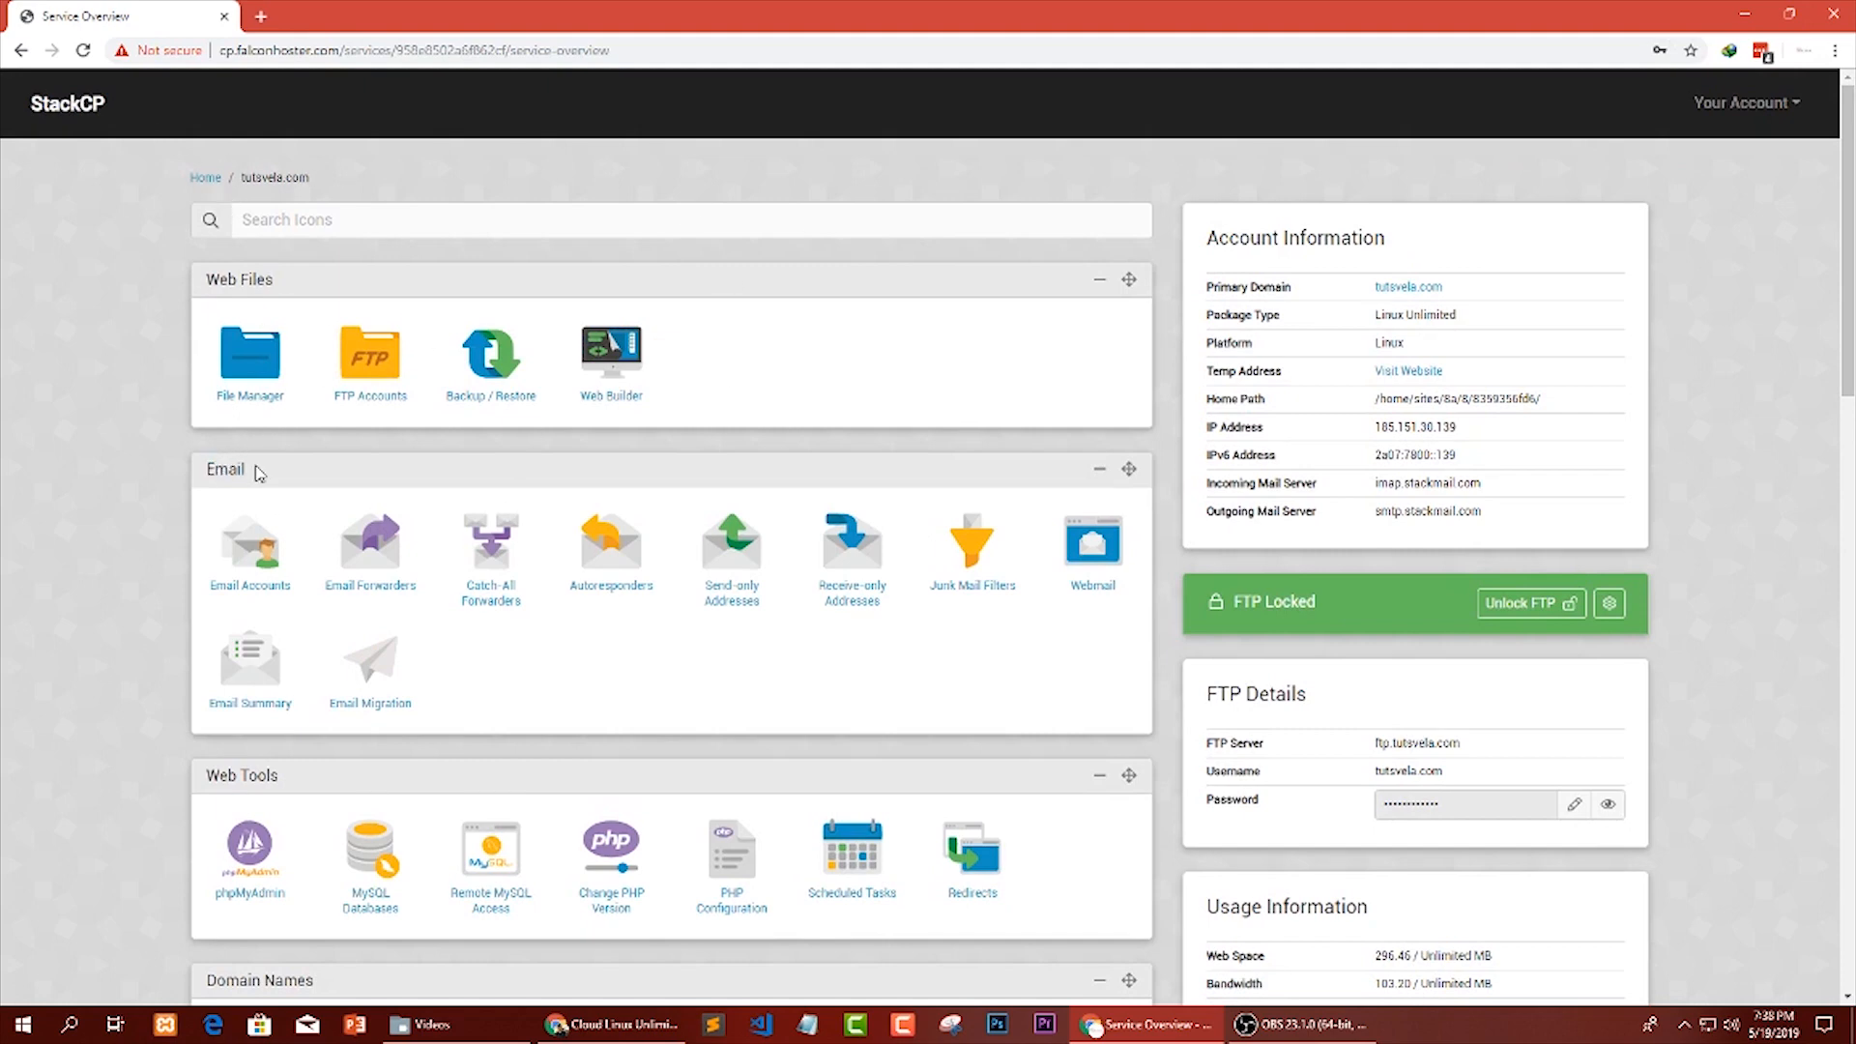
drag(181, 474, 237, 474)
click(255, 474)
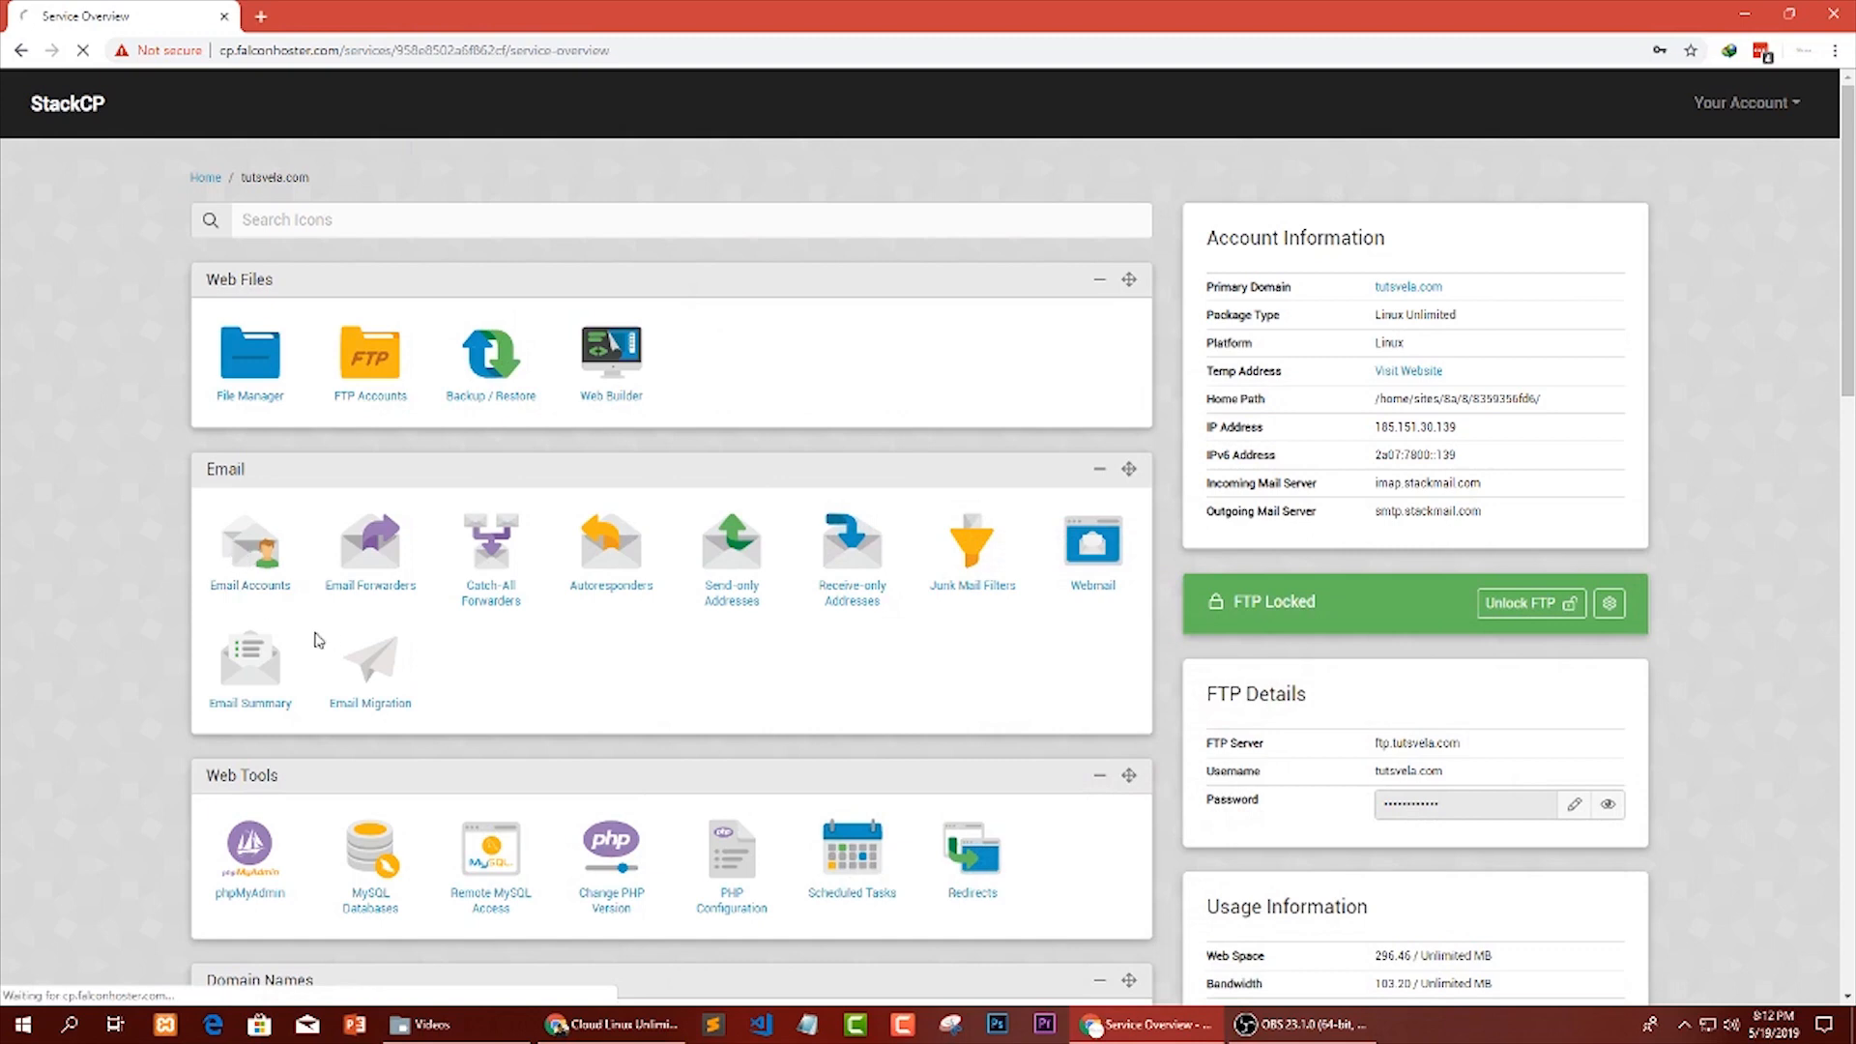
click(251, 565)
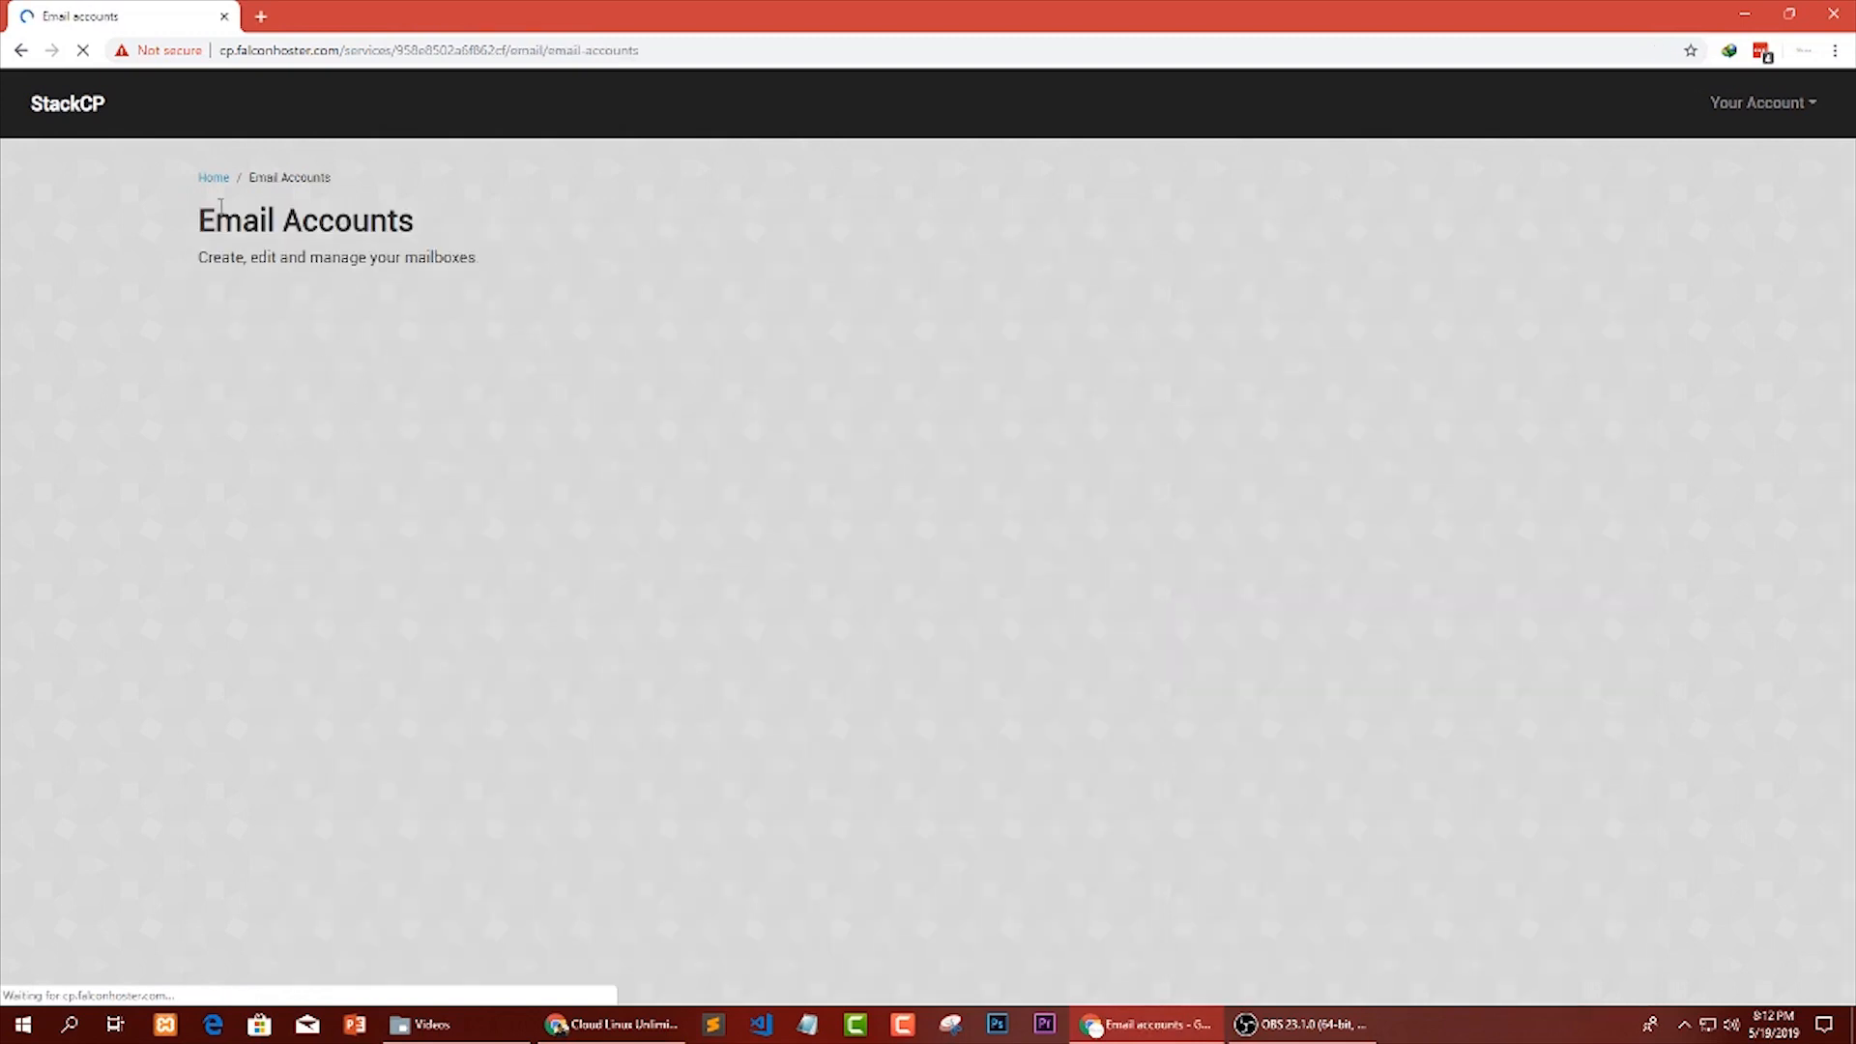
Examine the Email Accounts page, including the new address field and the existing mailbox entry.
drag(206, 221, 422, 224)
click(394, 415)
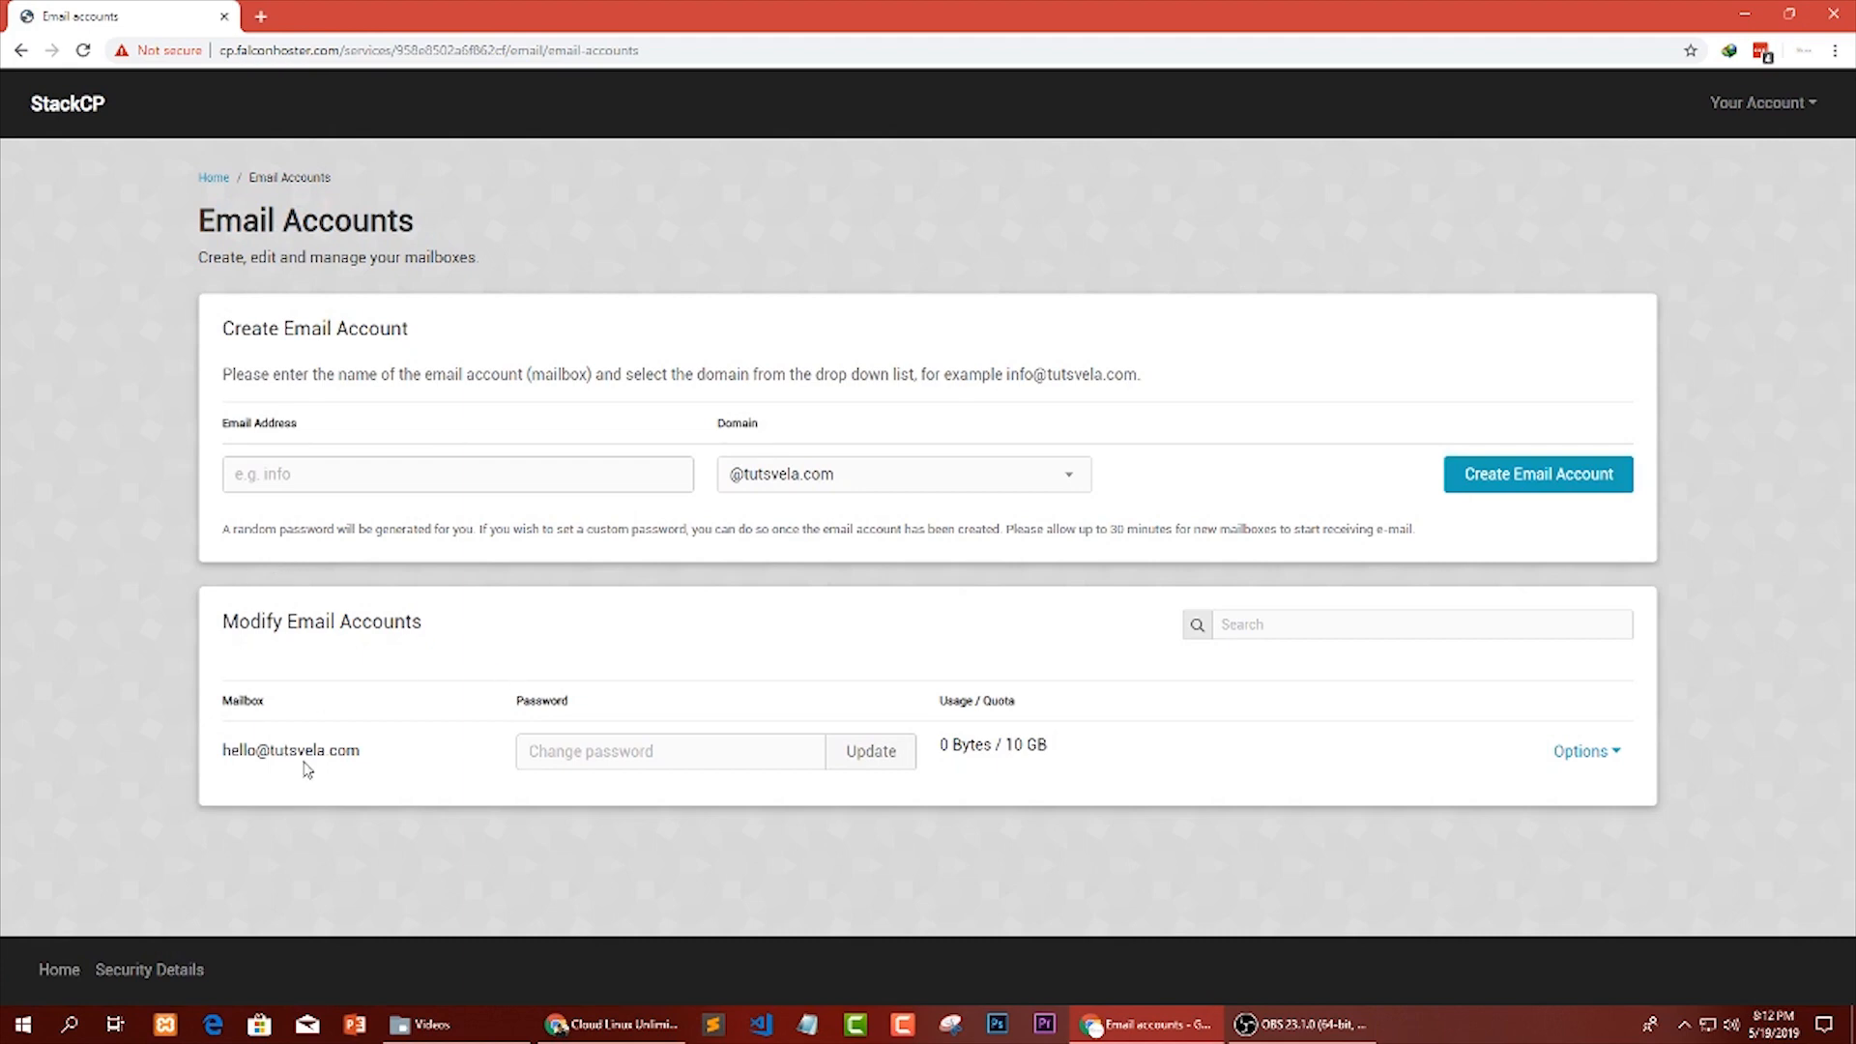
drag(375, 764, 221, 756)
click(348, 793)
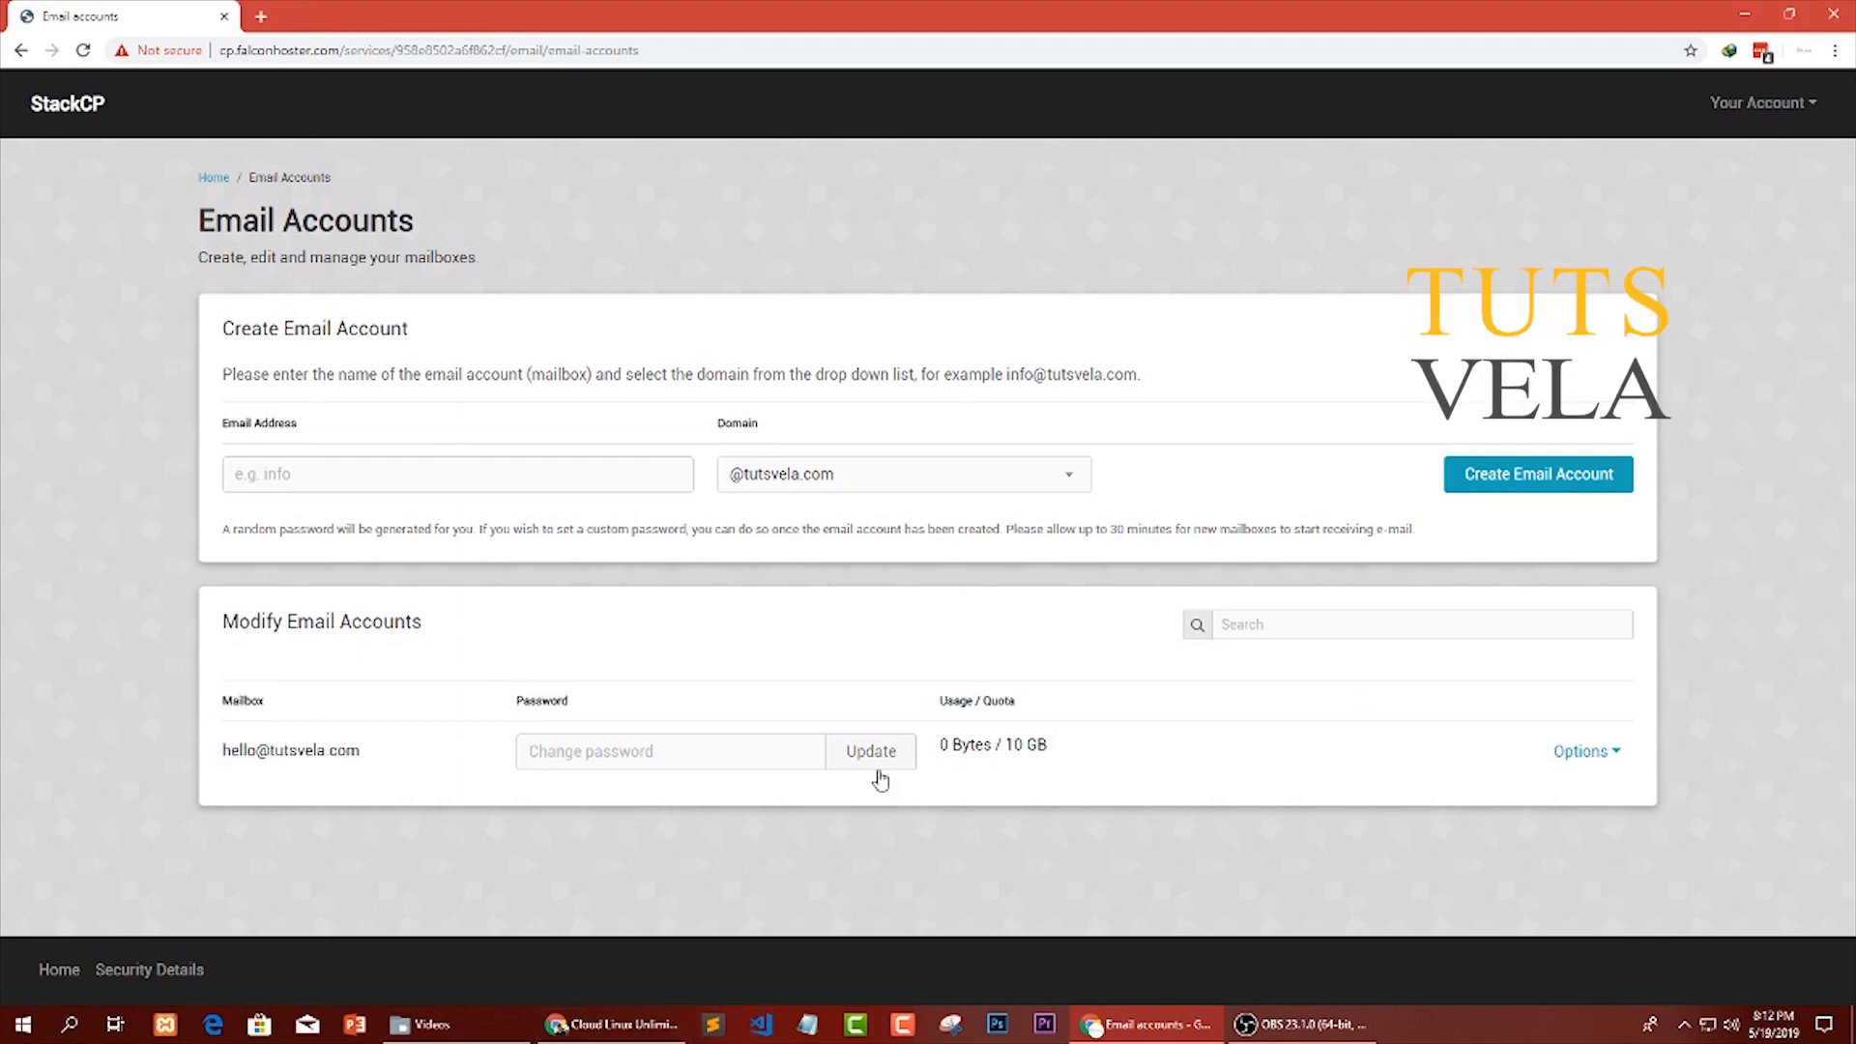
drag(219, 424, 305, 431)
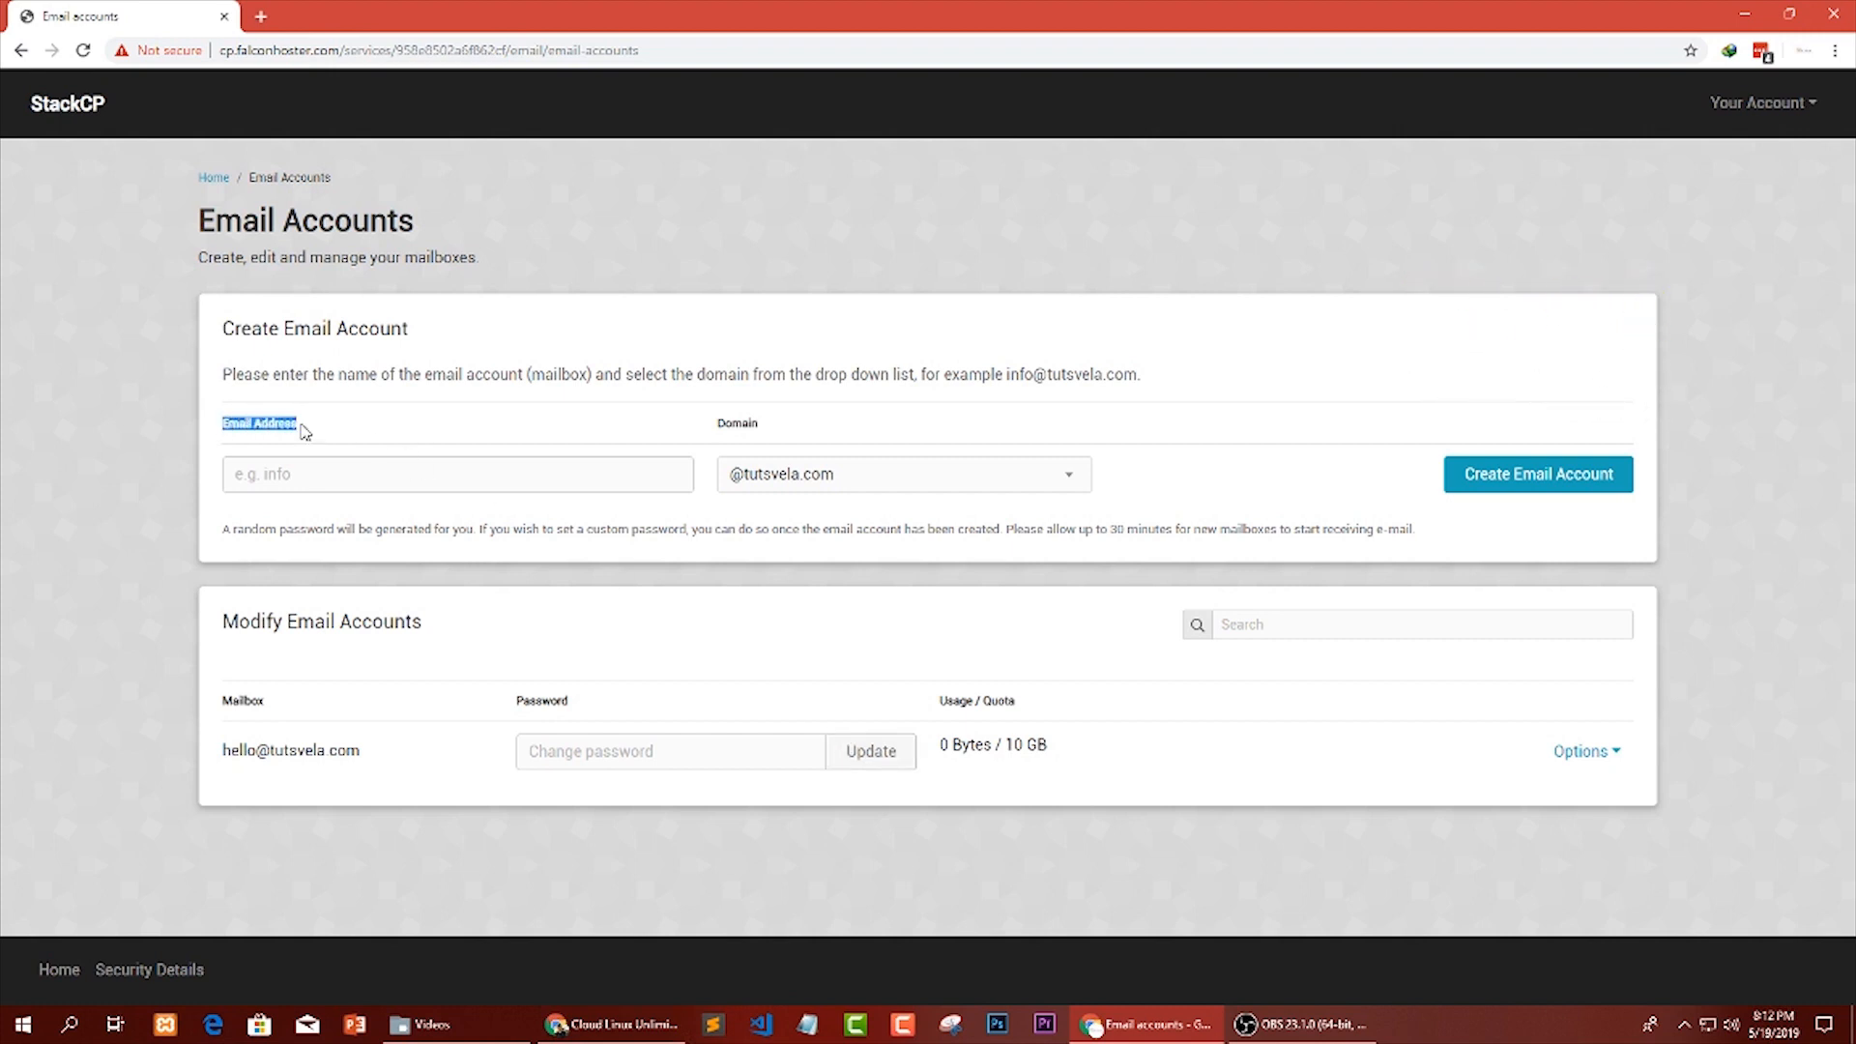
click(347, 477)
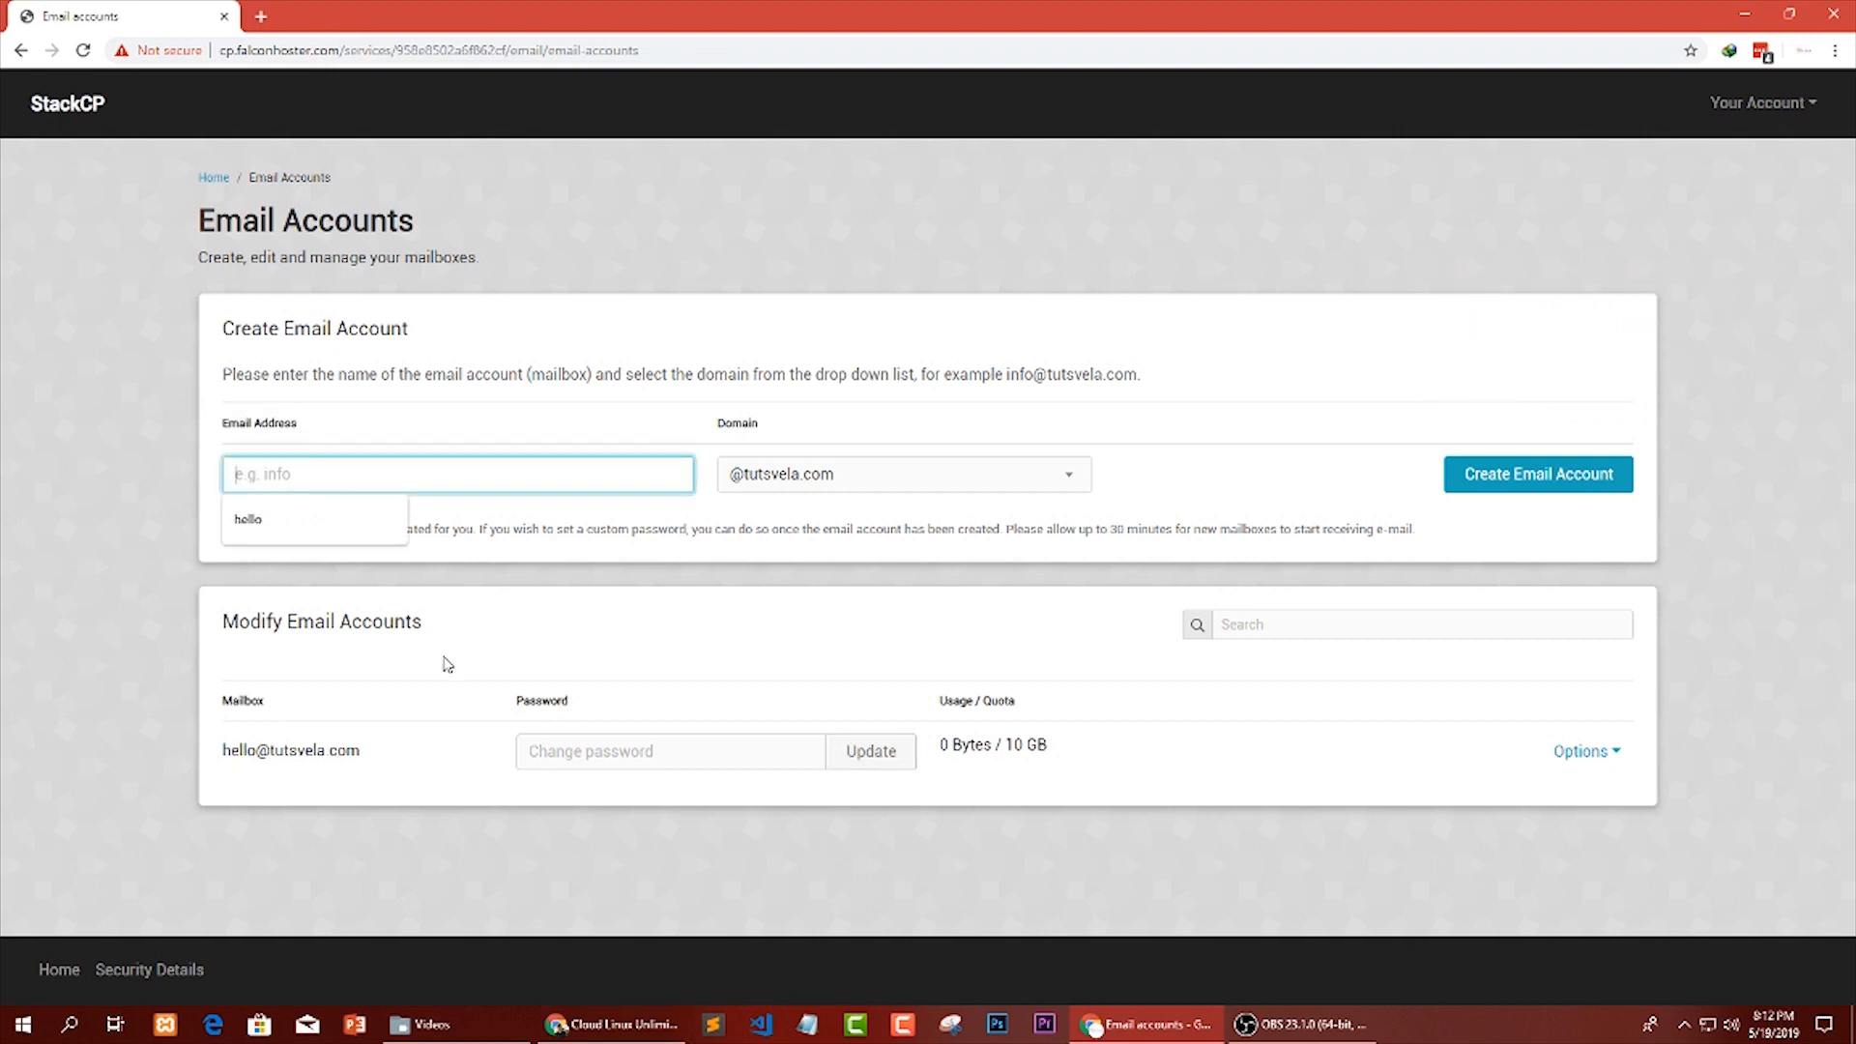
click(337, 749)
drag(256, 750, 223, 756)
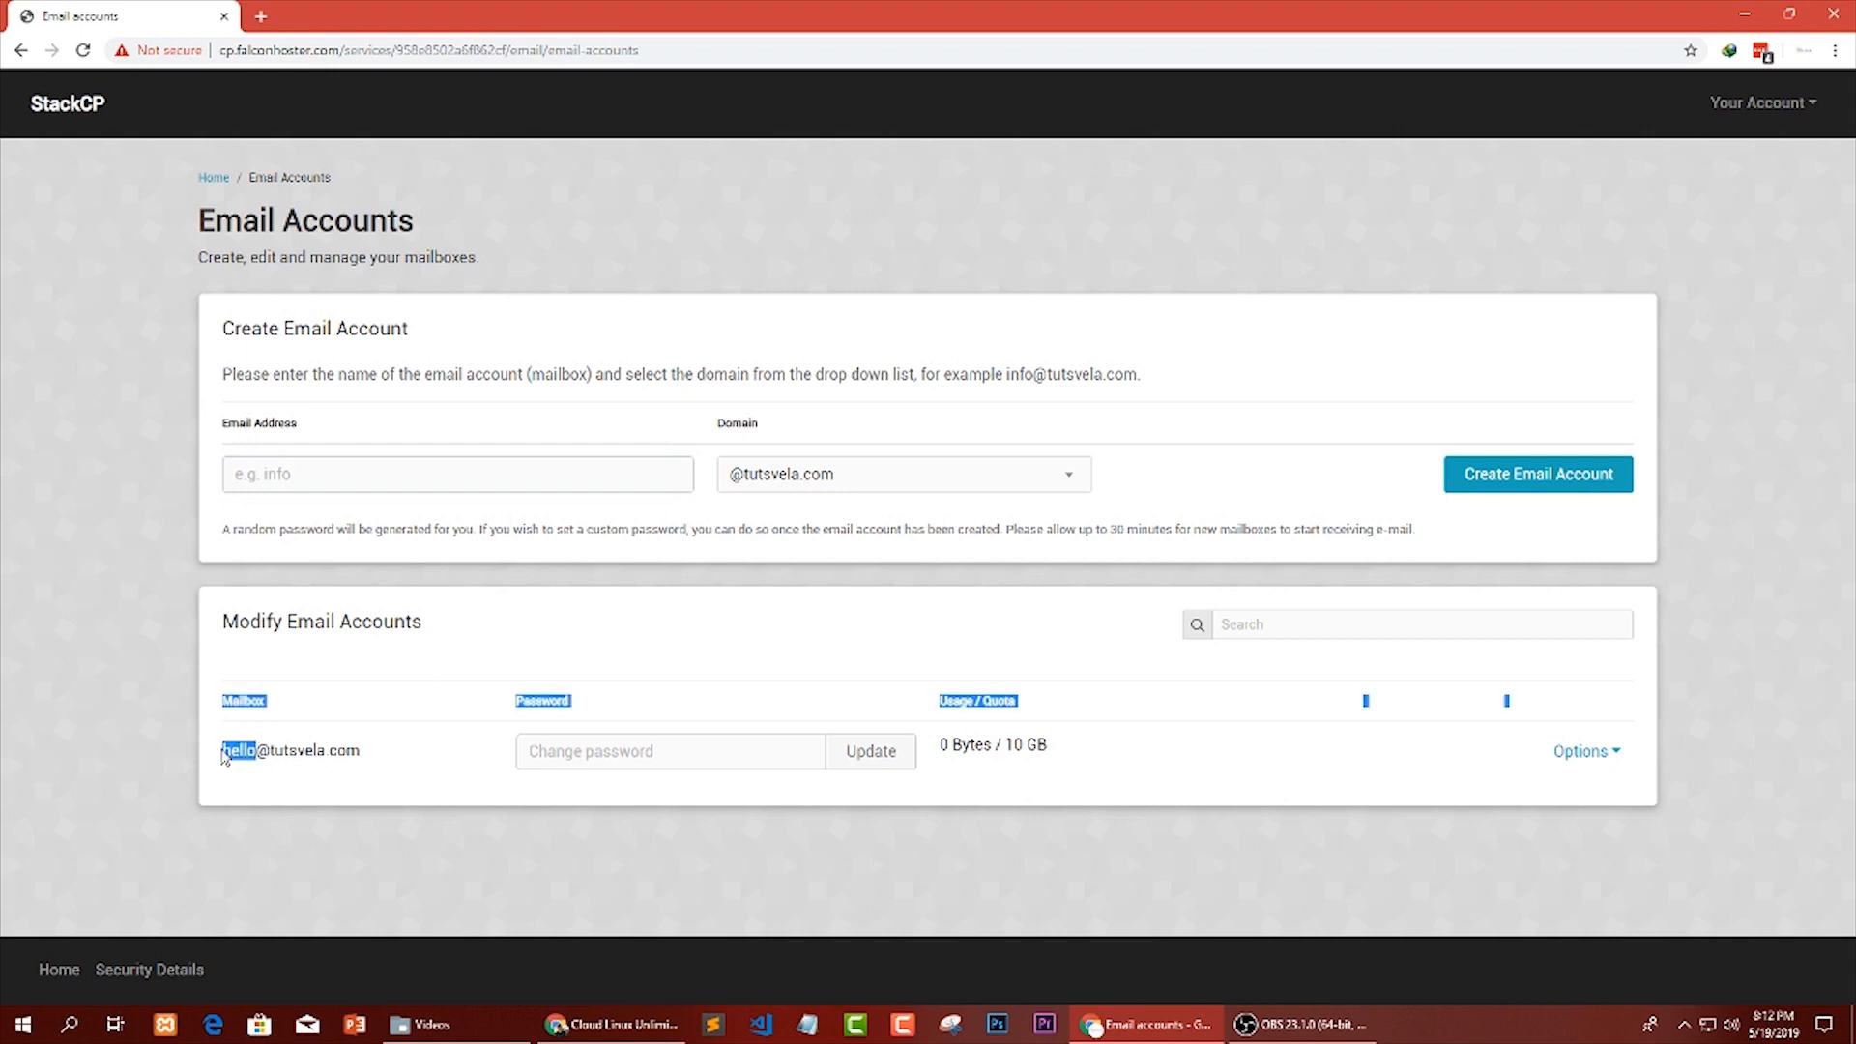
click(383, 548)
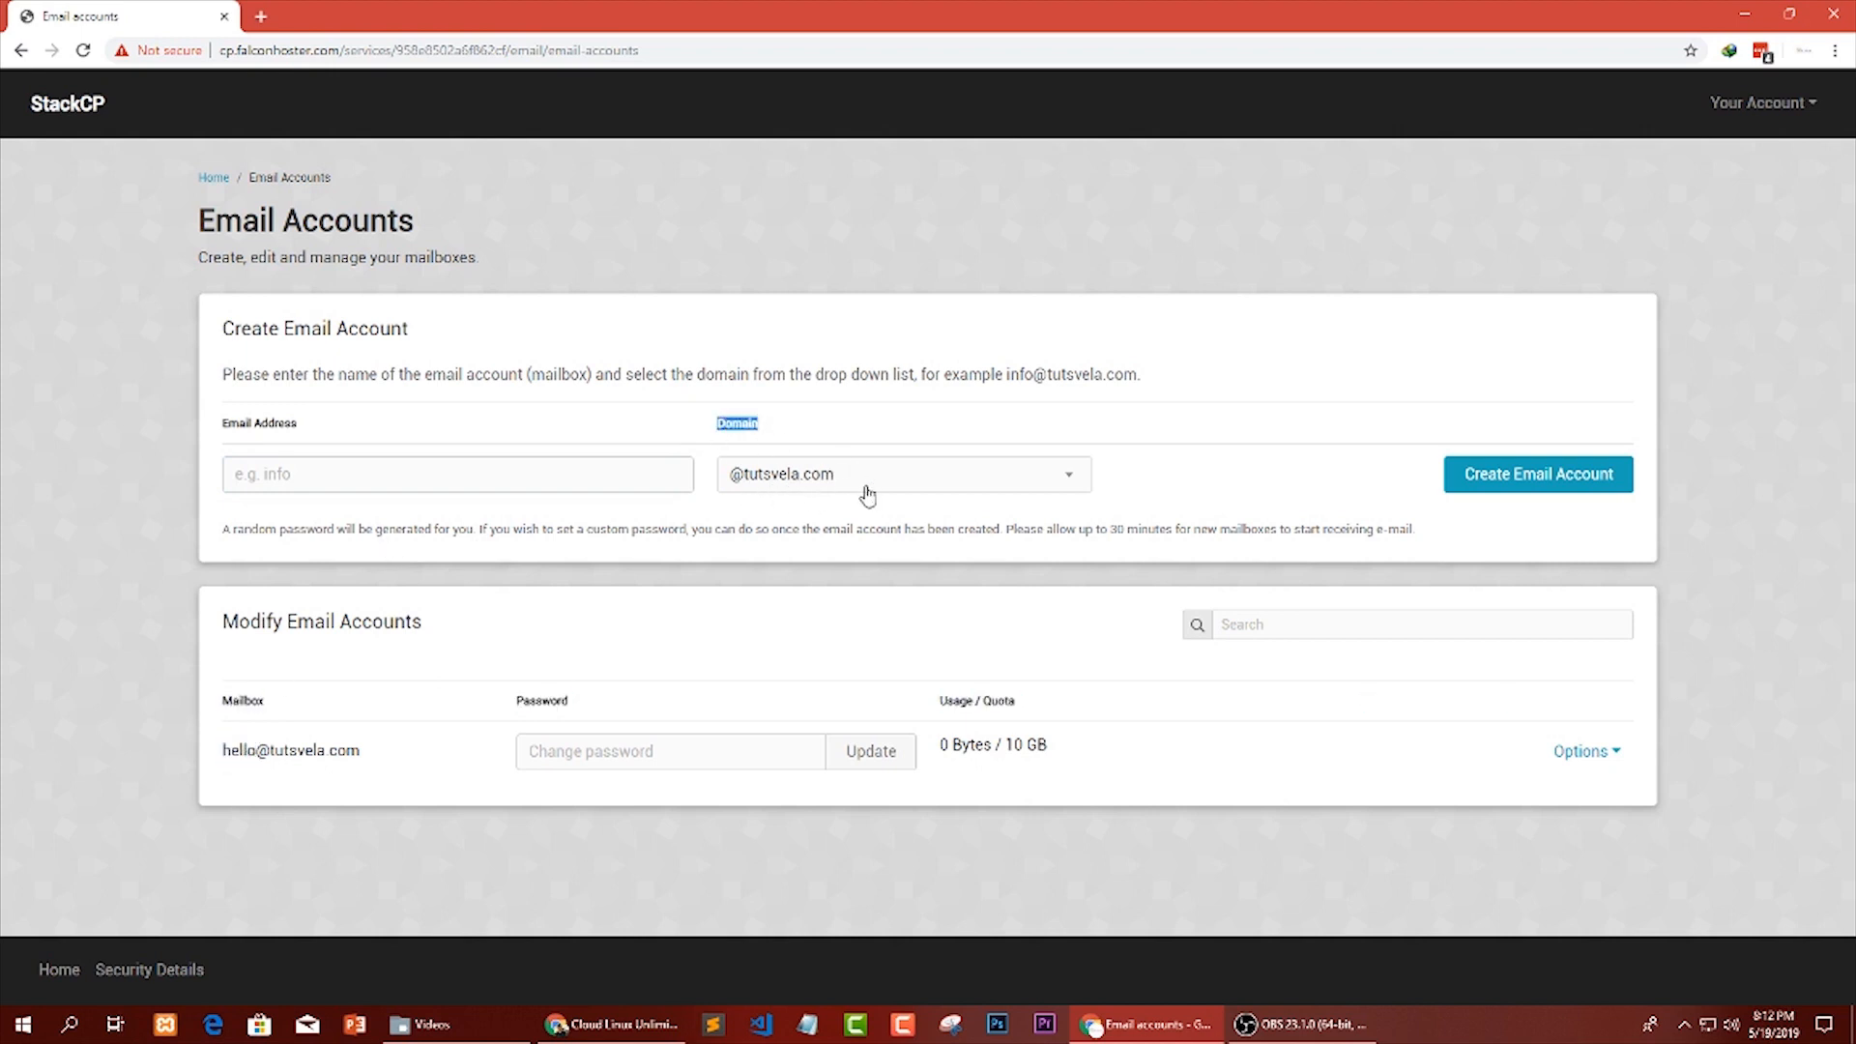
click(935, 526)
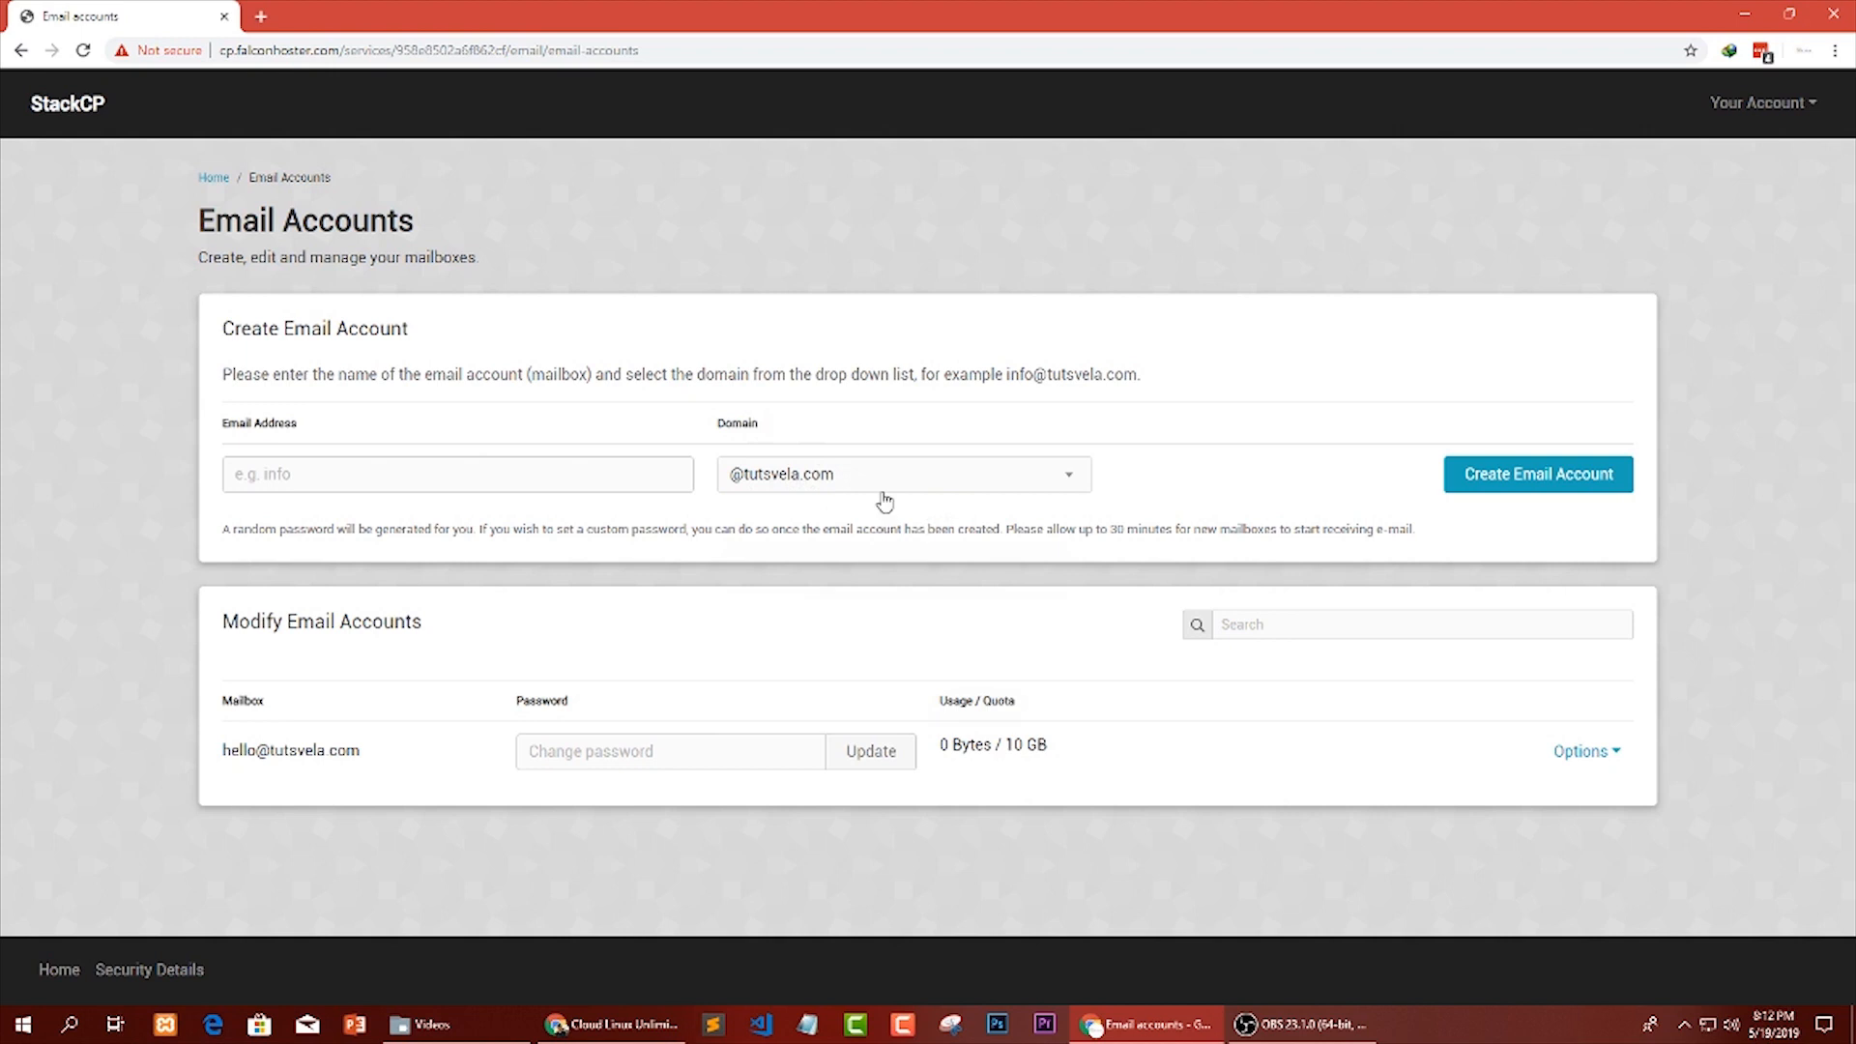
click(958, 492)
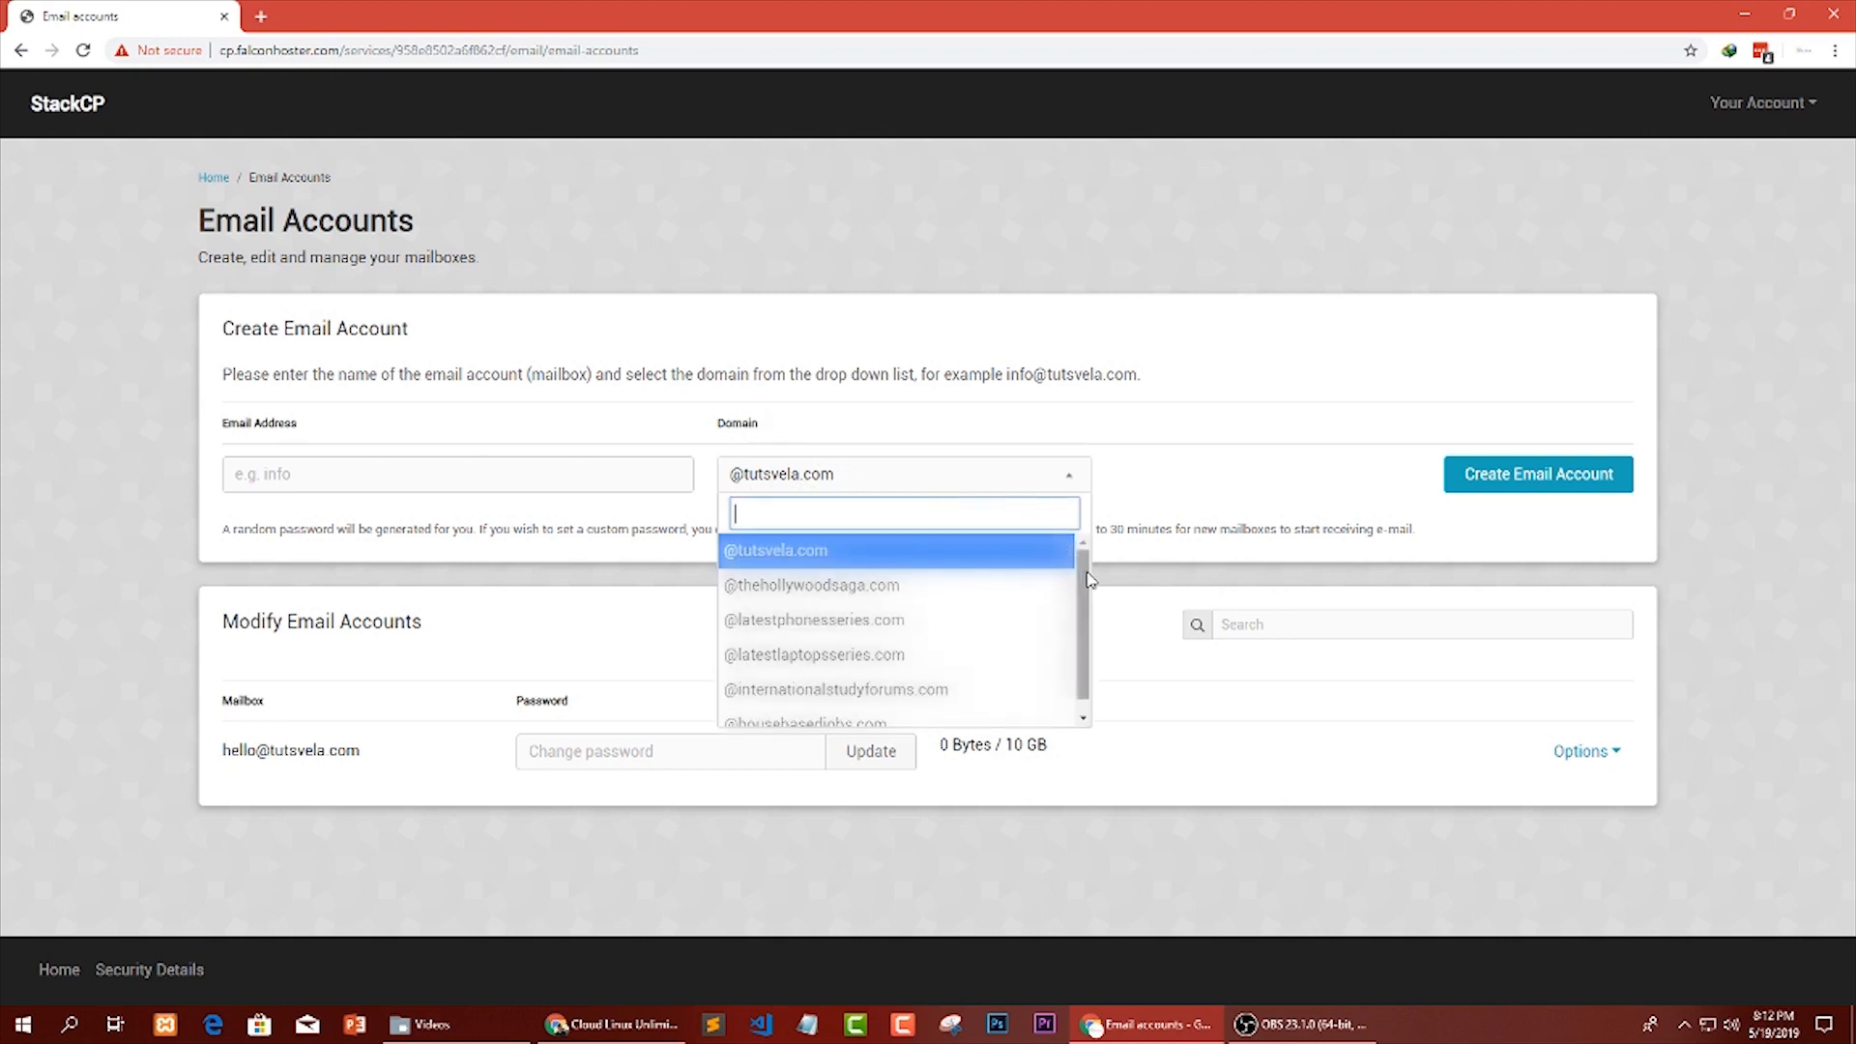
scroll(1088, 580, down, 3)
scroll(1101, 584, up, 3)
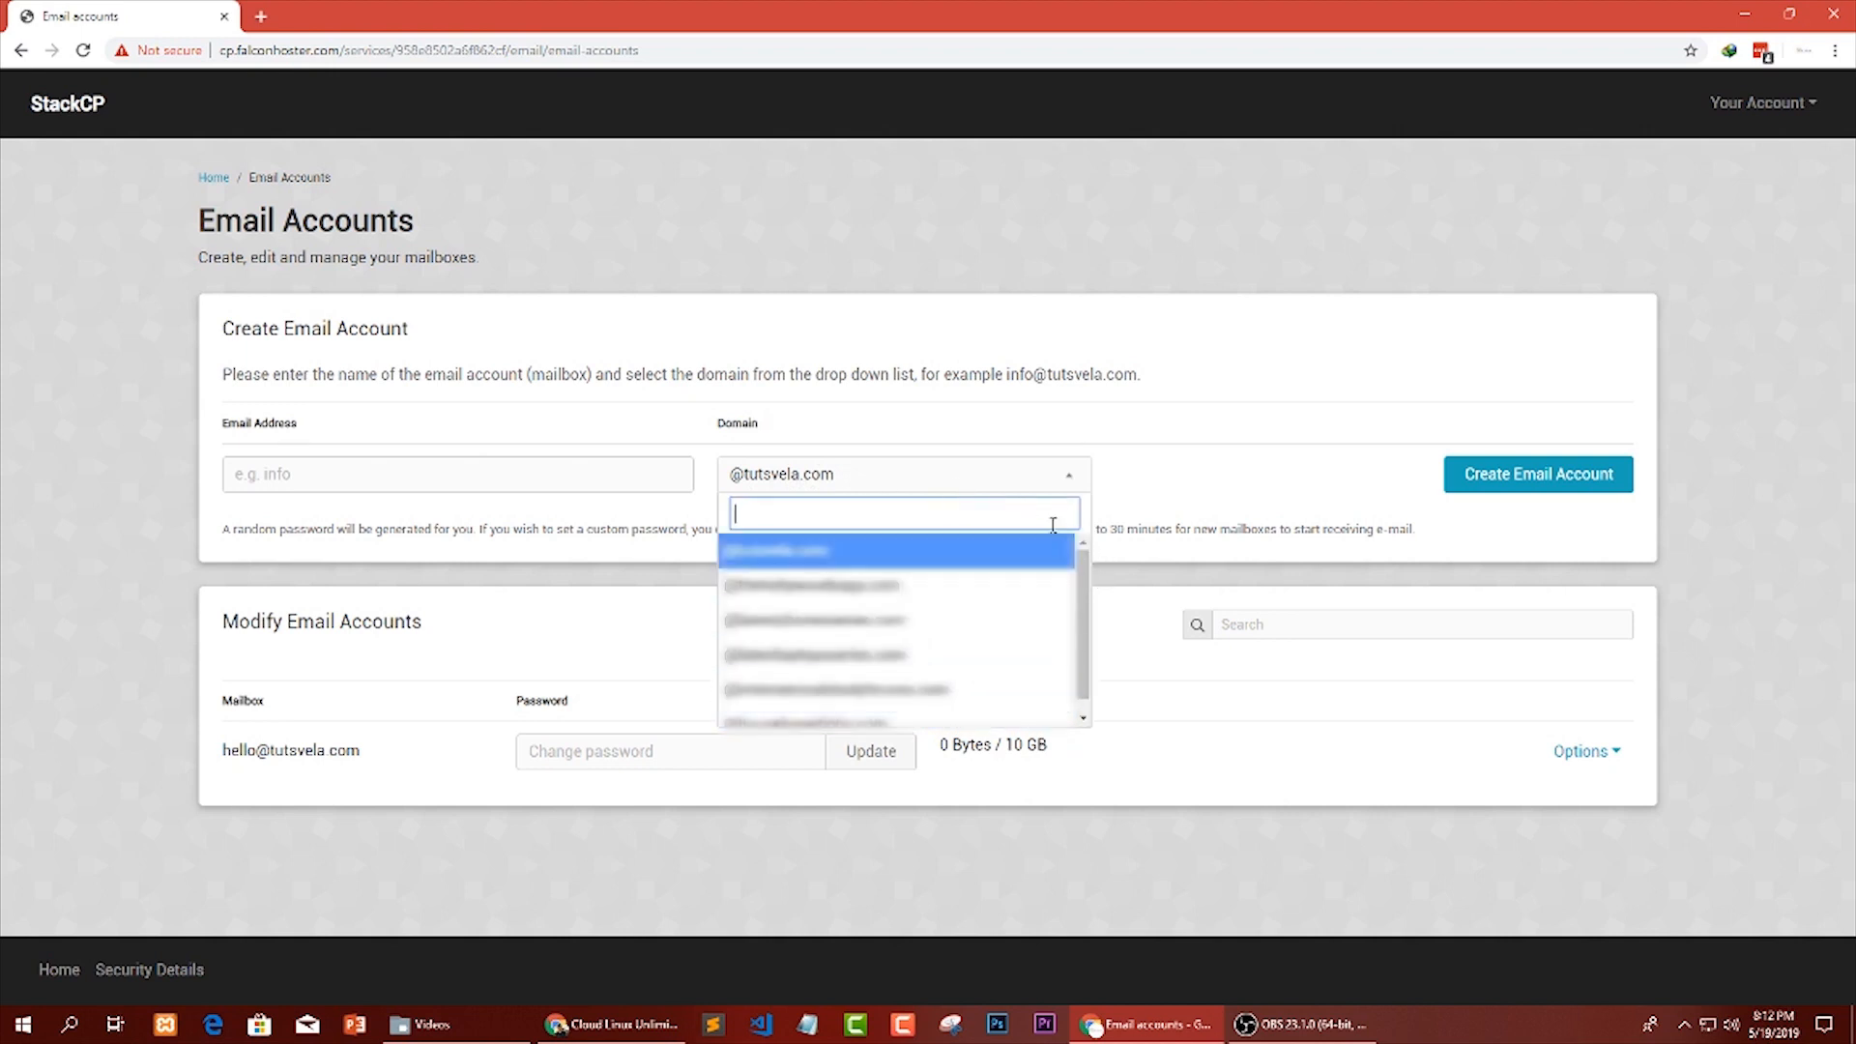
click(897, 553)
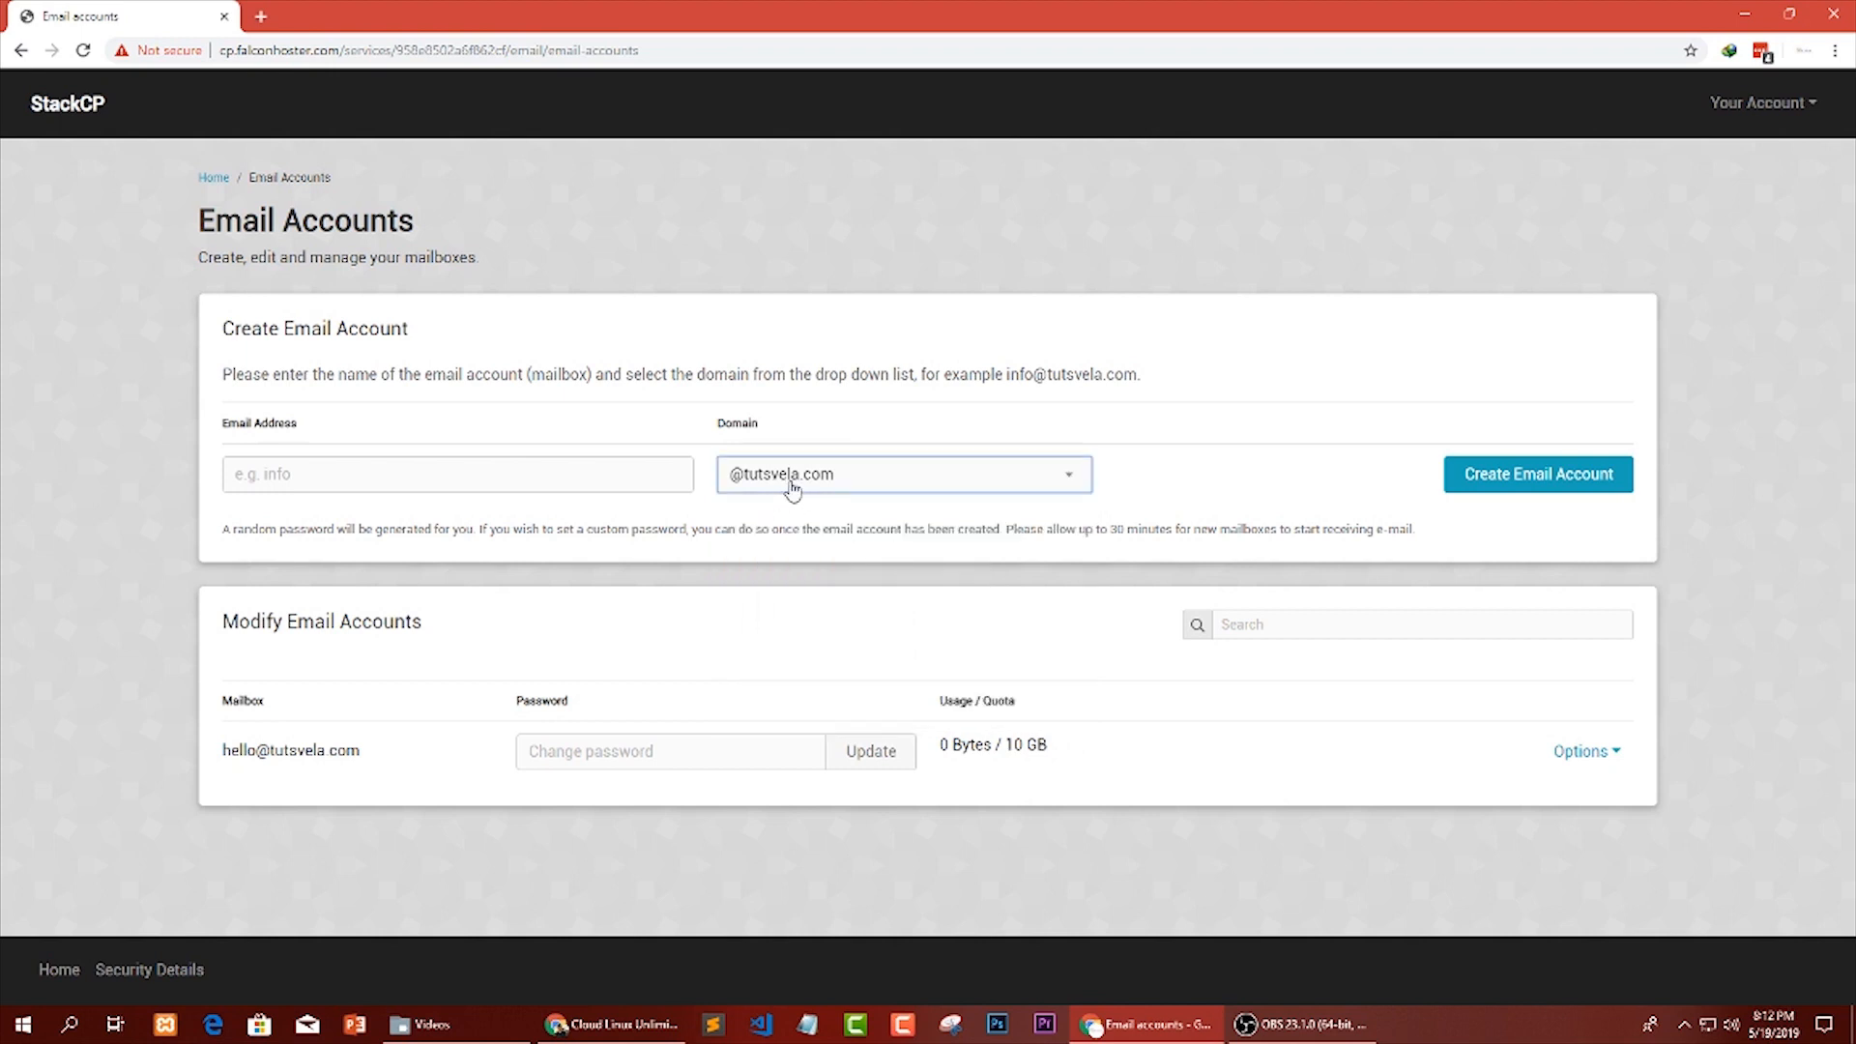
click(397, 468)
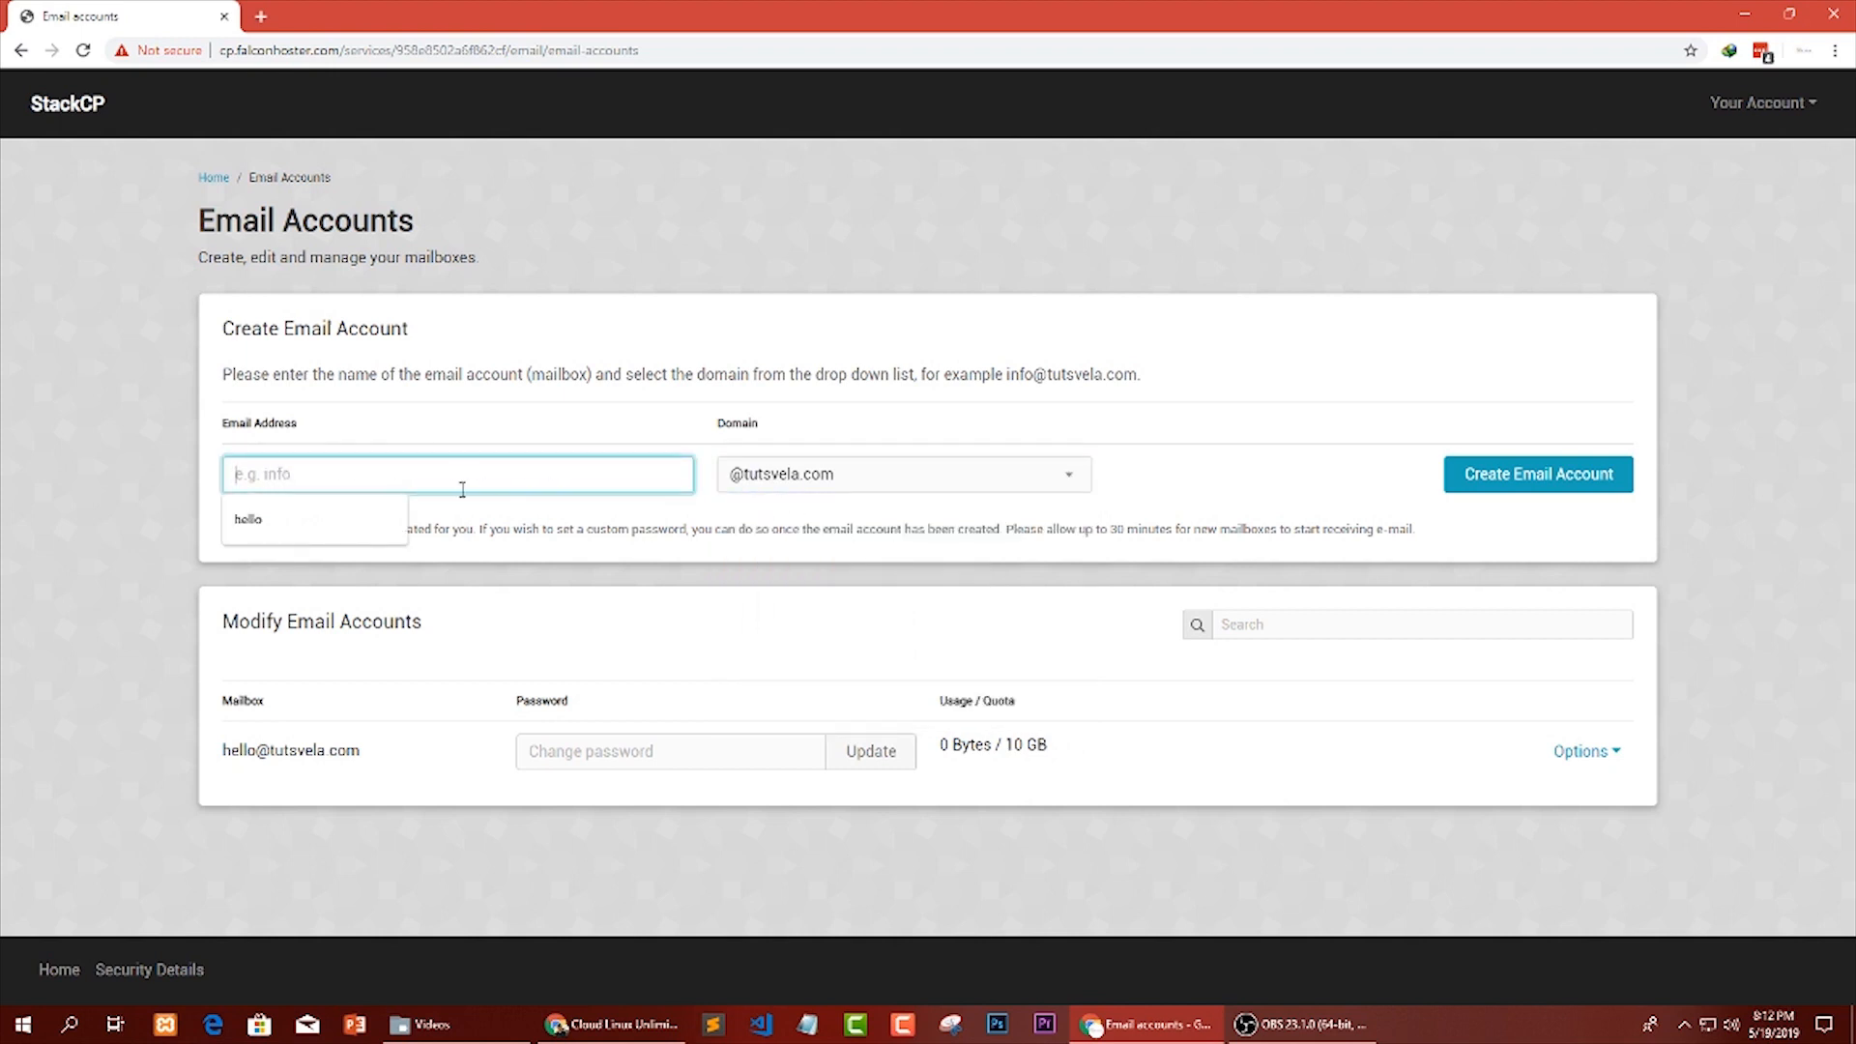
text(info)
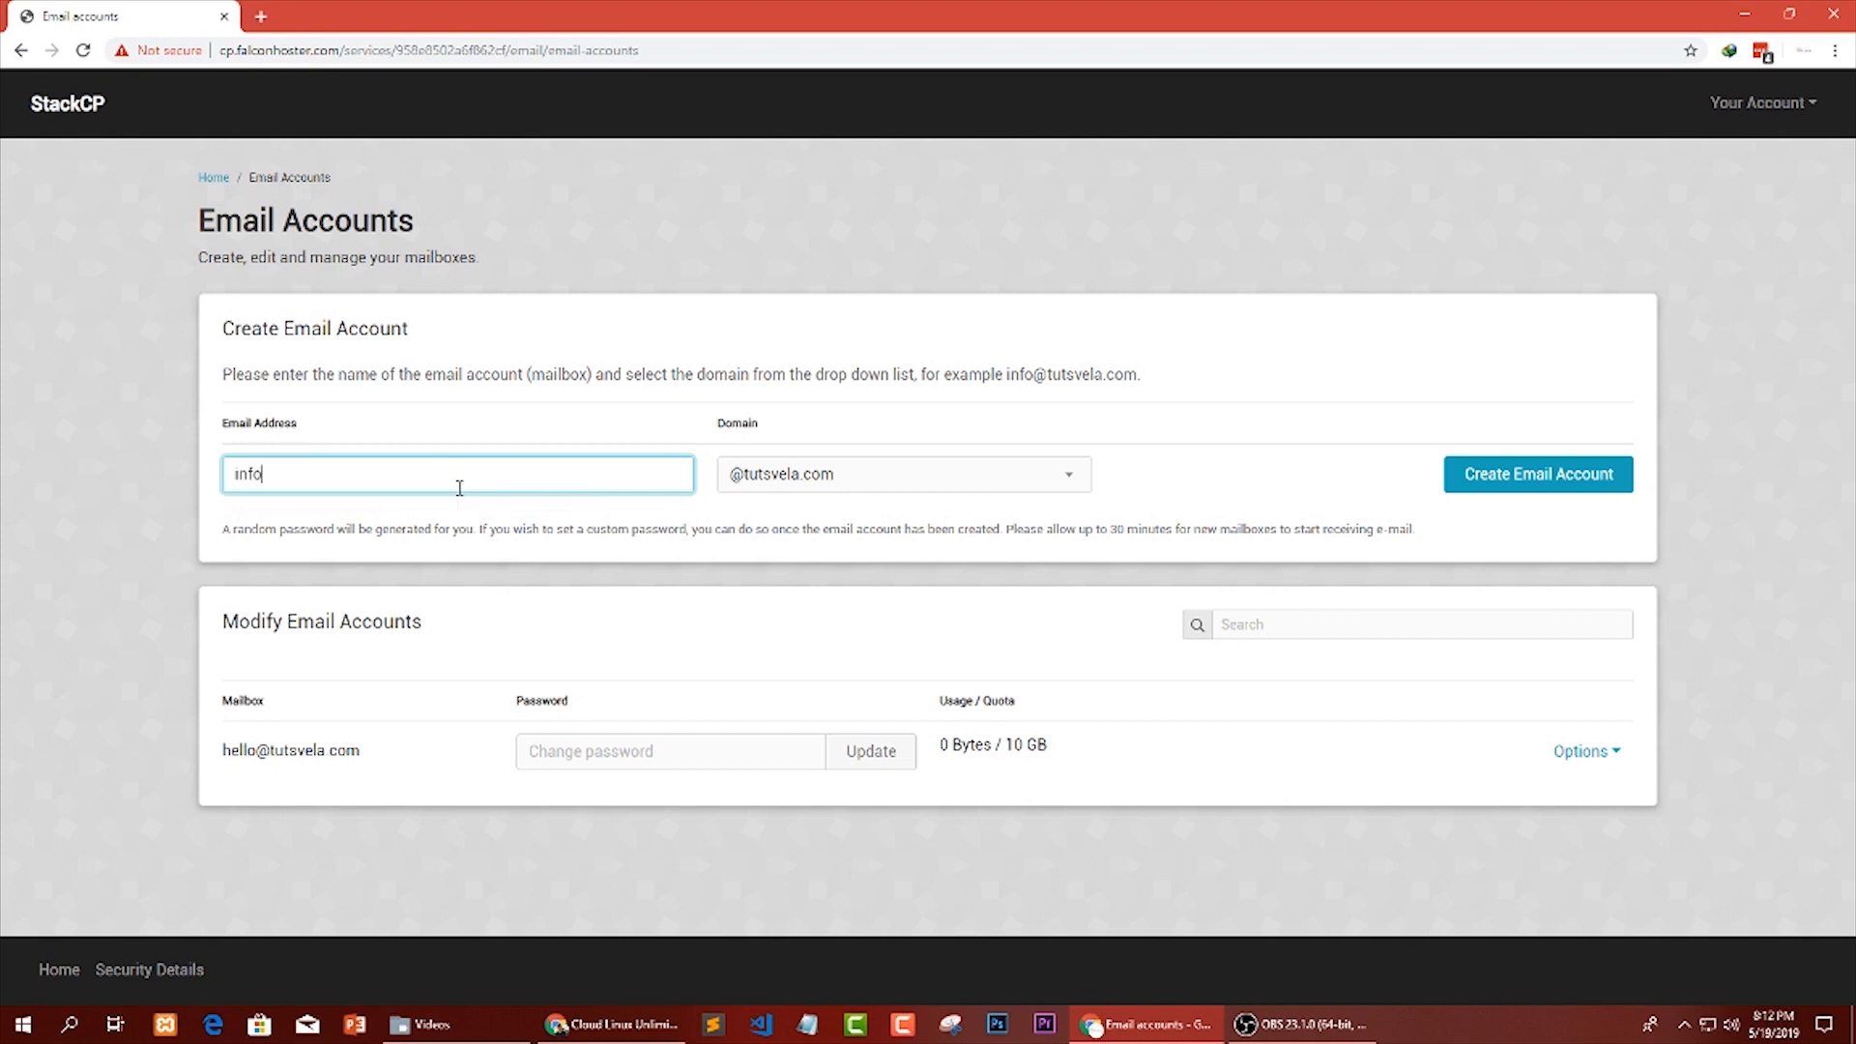
drag(333, 476, 170, 466)
key(BackSpace)
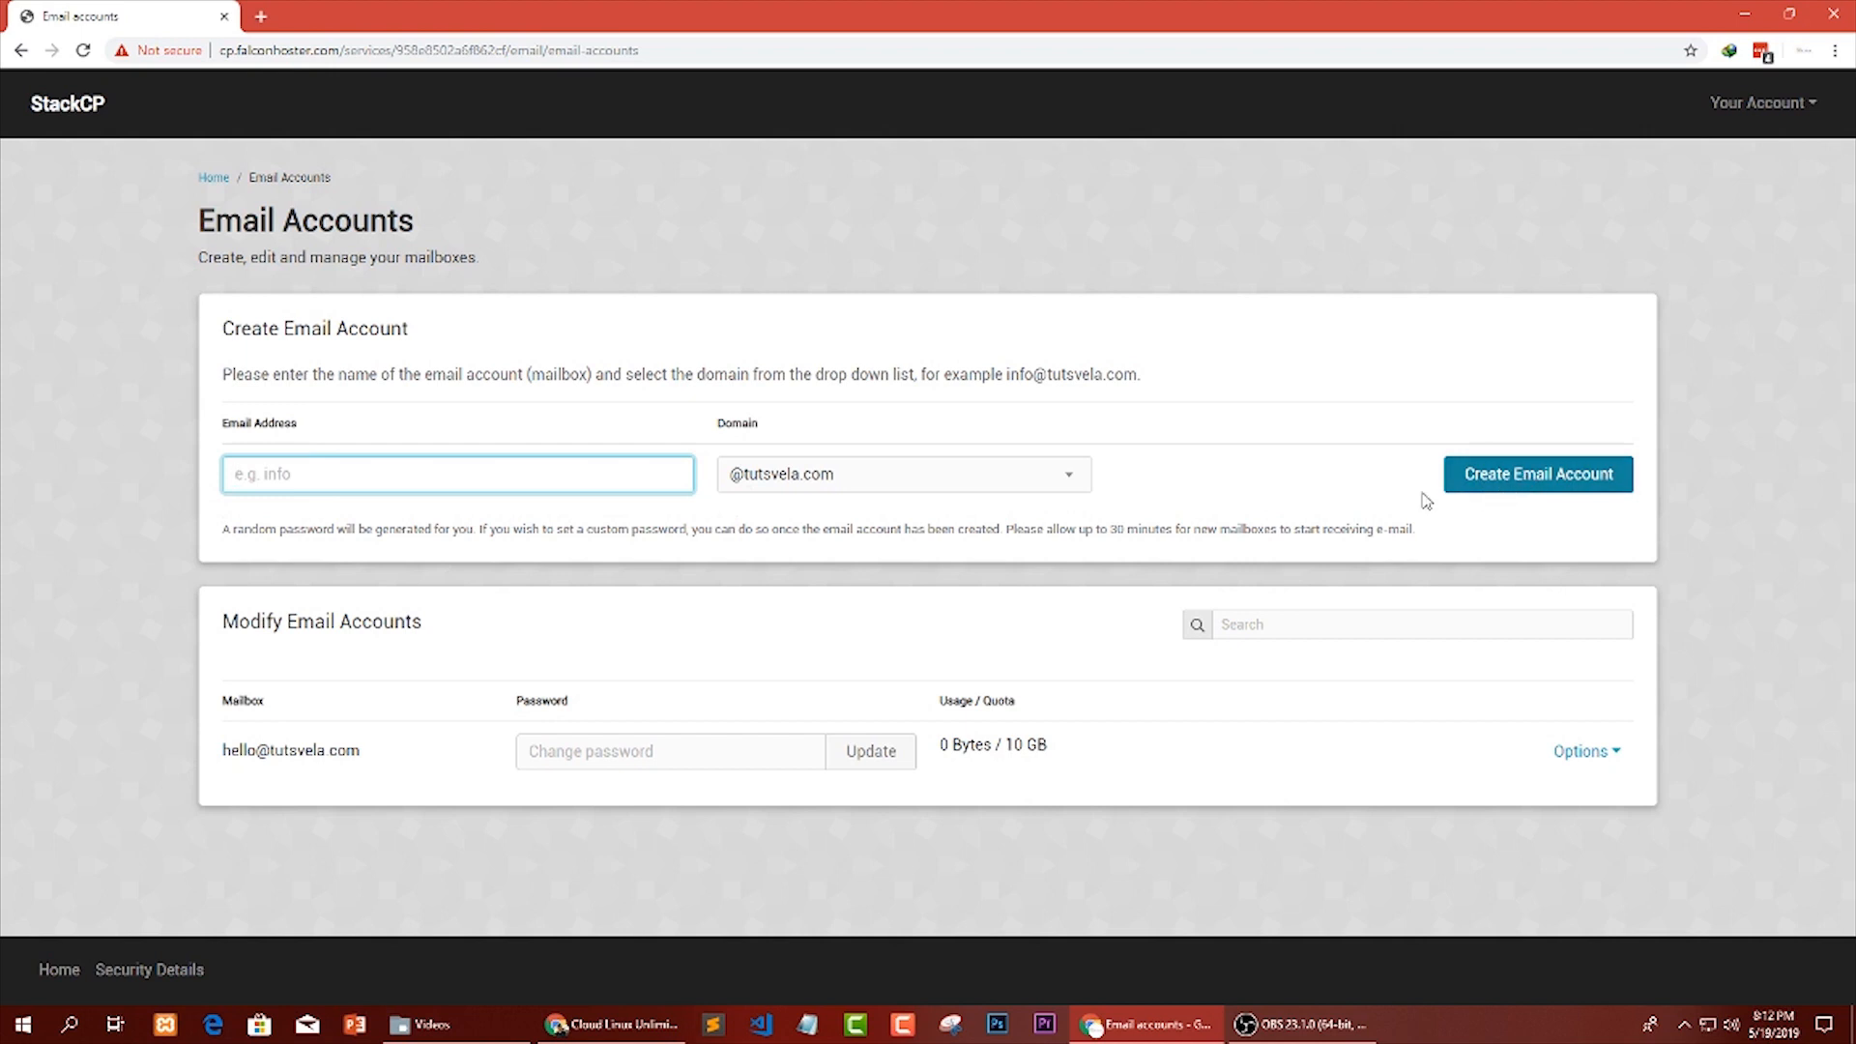
Enter a new password for the existing mailbox and update it.
drag(221, 750, 359, 753)
click(390, 756)
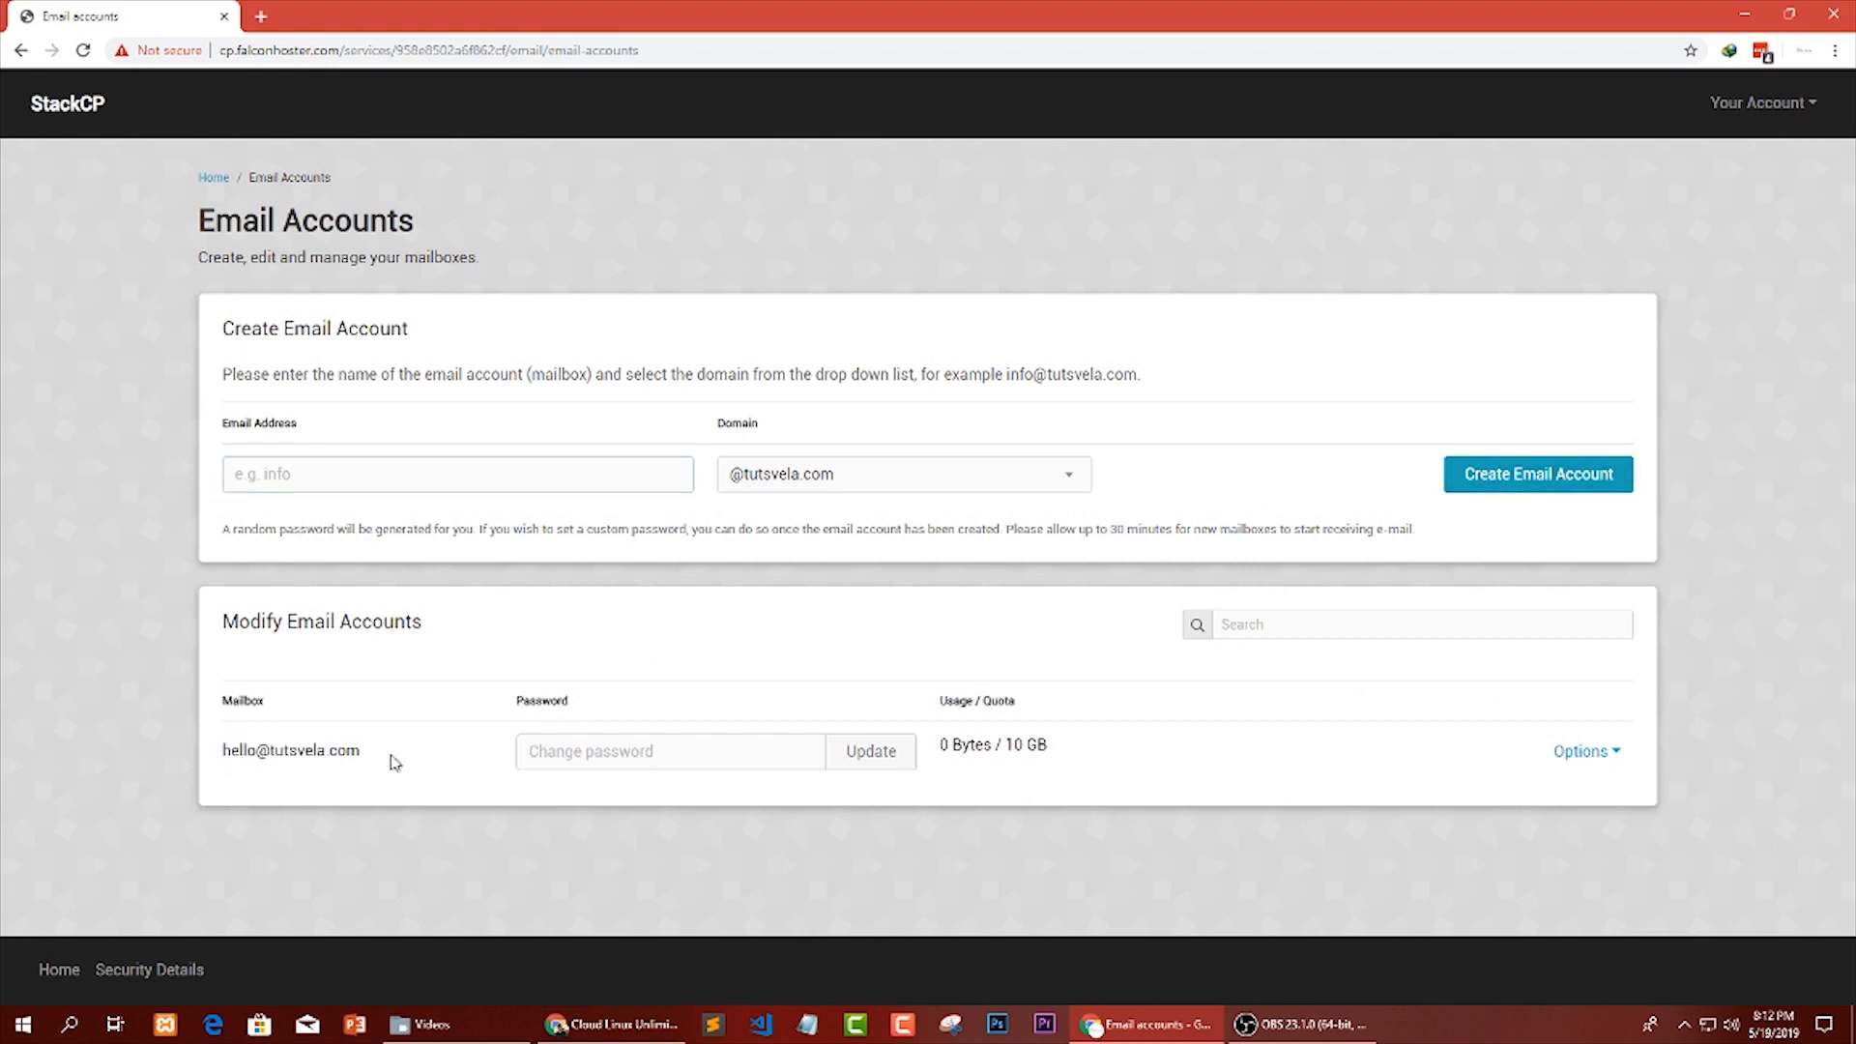
drag(514, 702, 593, 751)
click(592, 753)
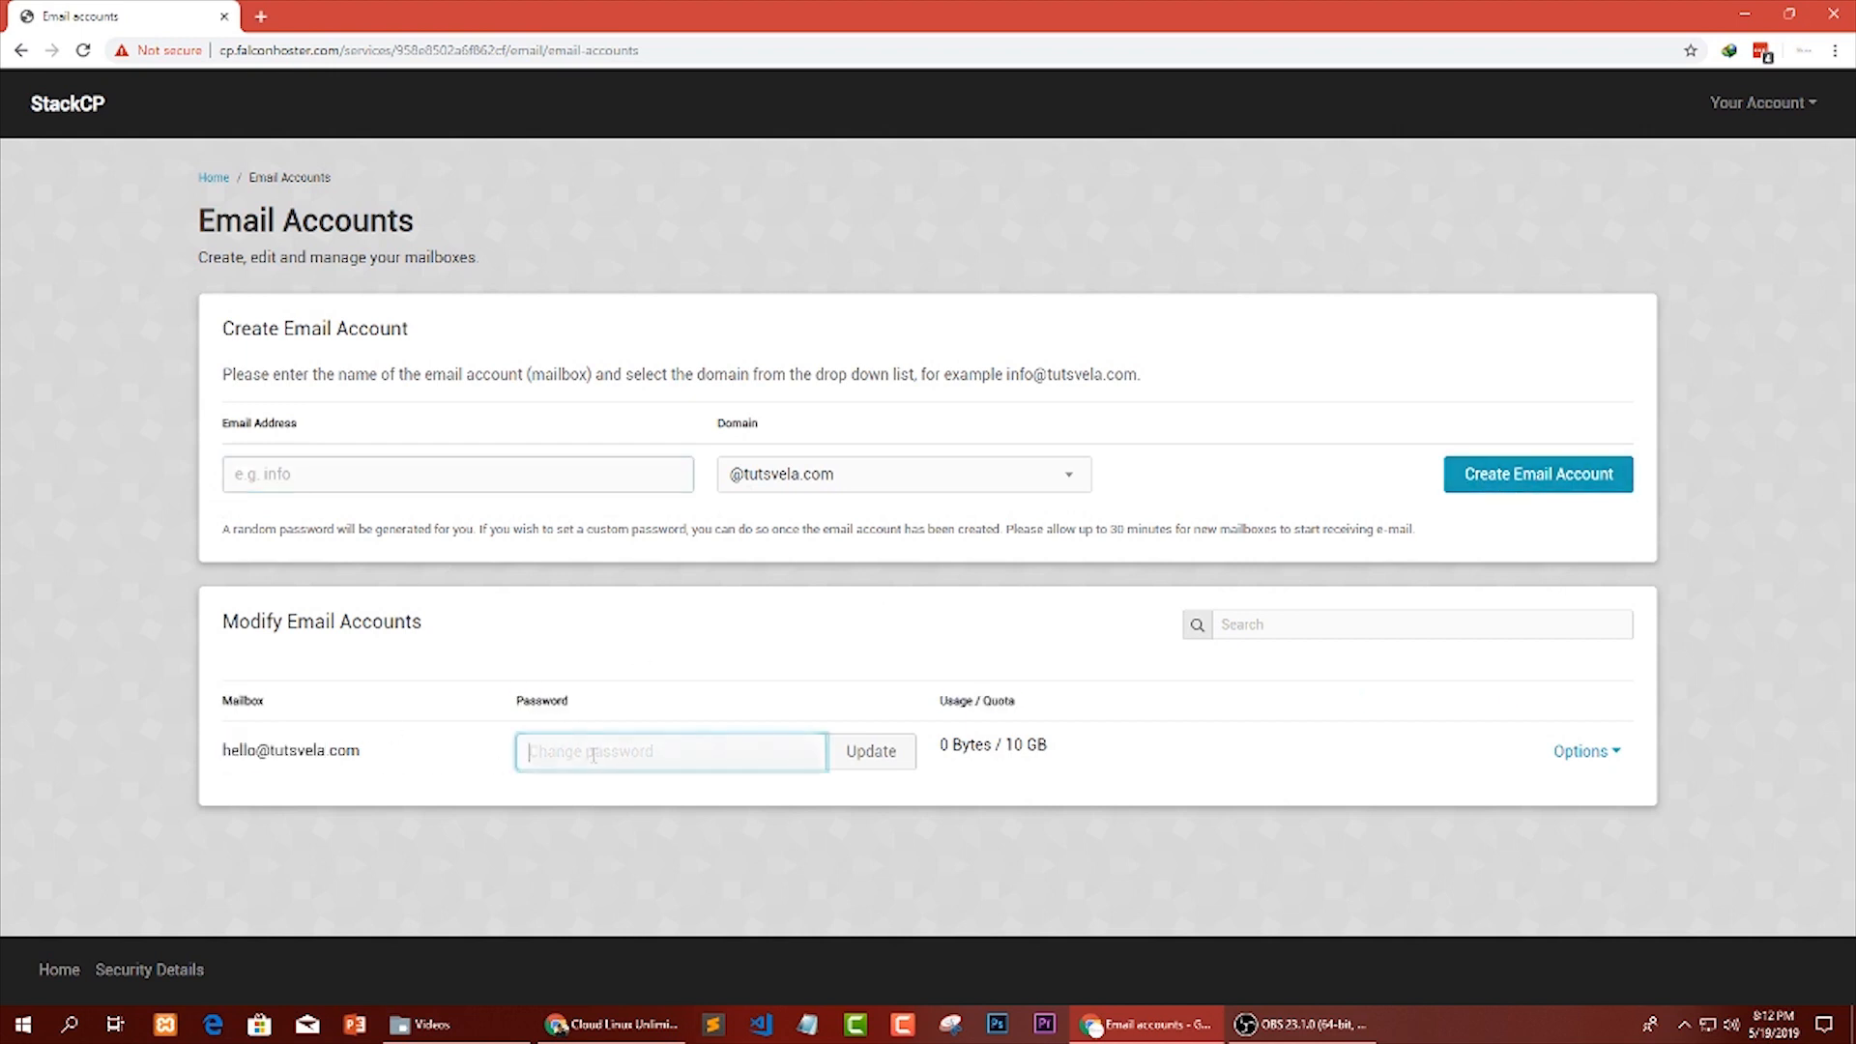
text(*)
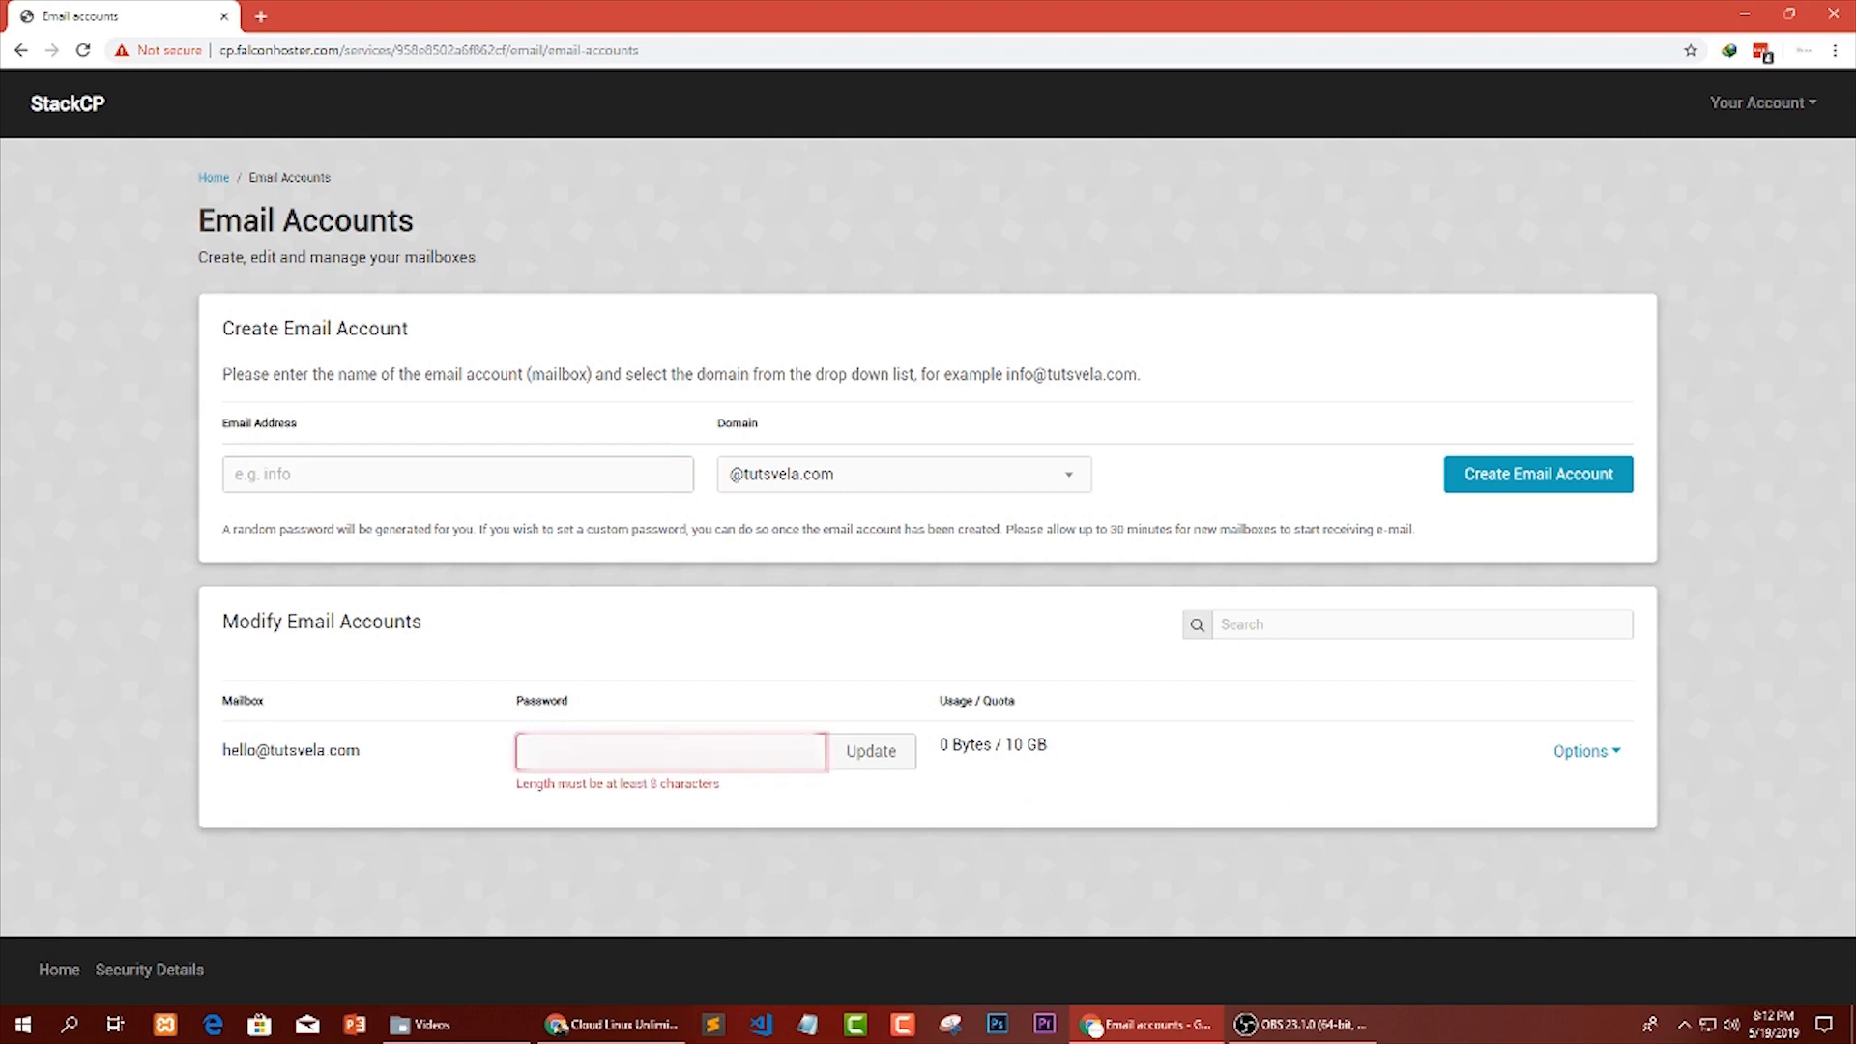
text(*)
click(870, 764)
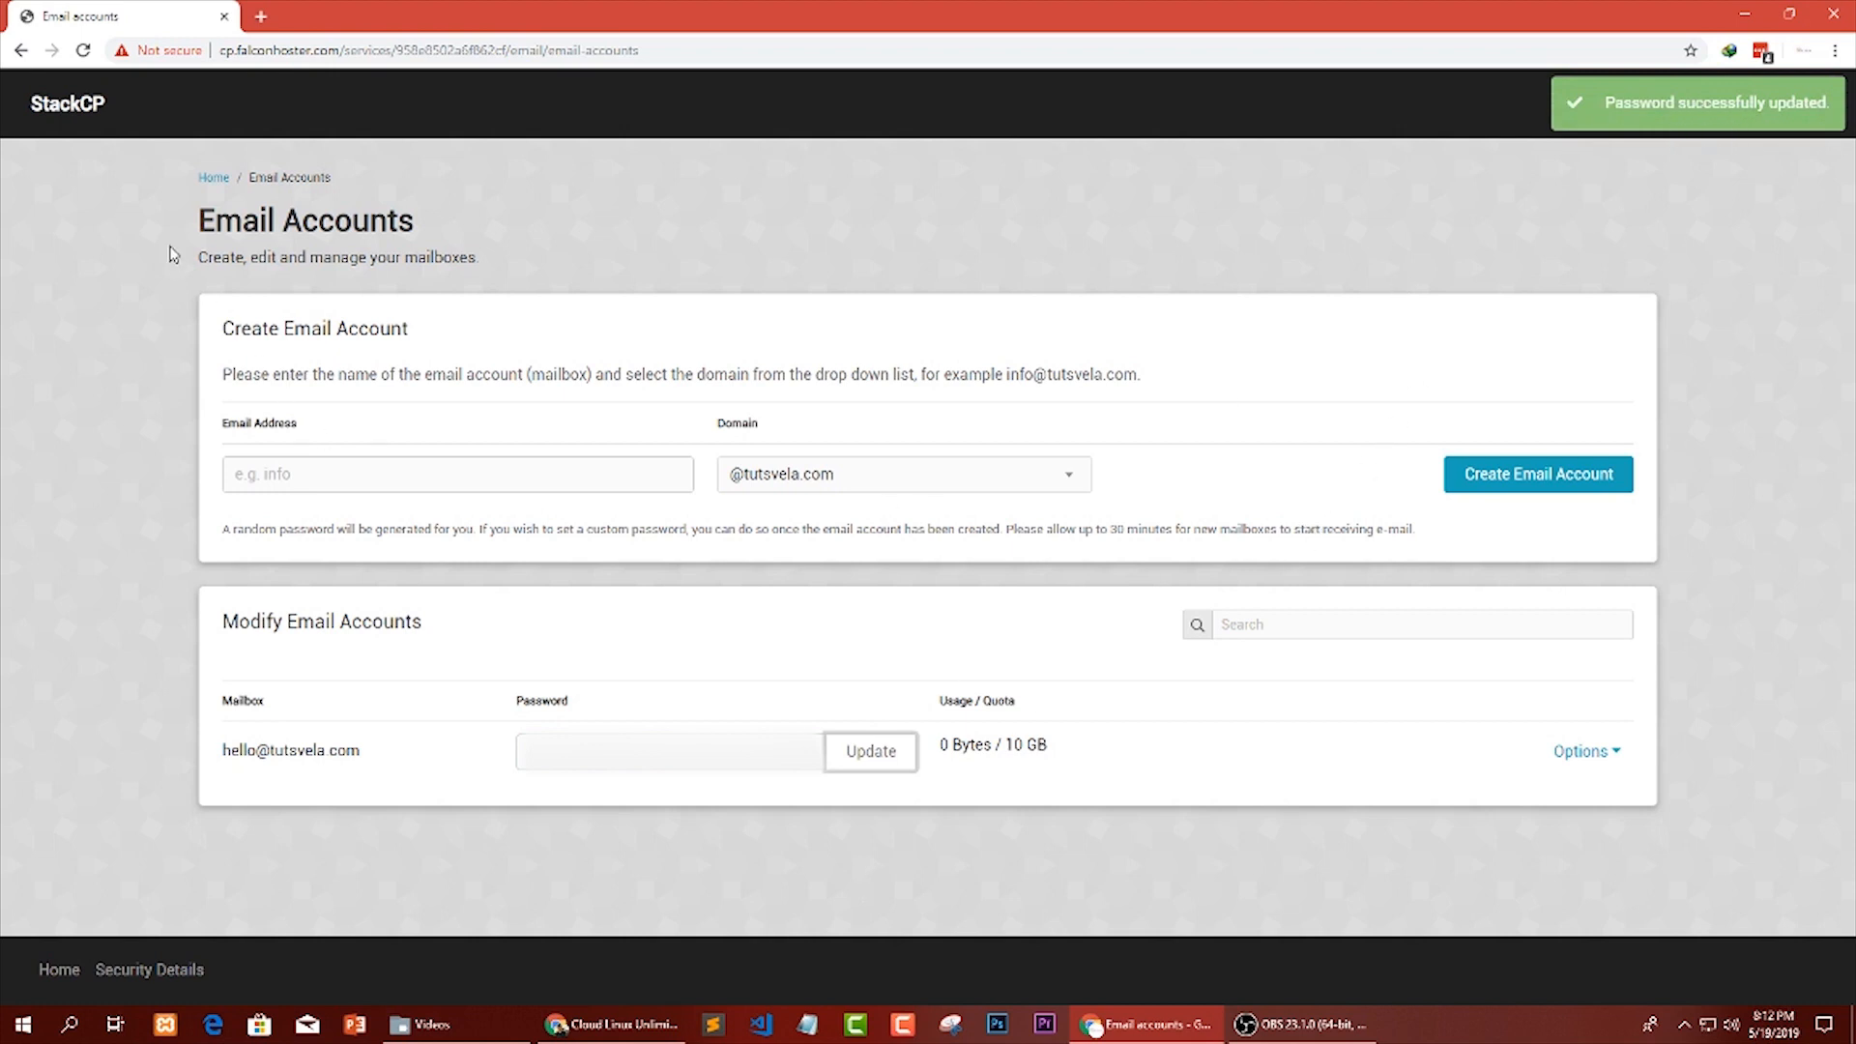
Show the available options for the existing mailbox on the Email Accounts page.
drag(172, 255, 447, 230)
click(447, 232)
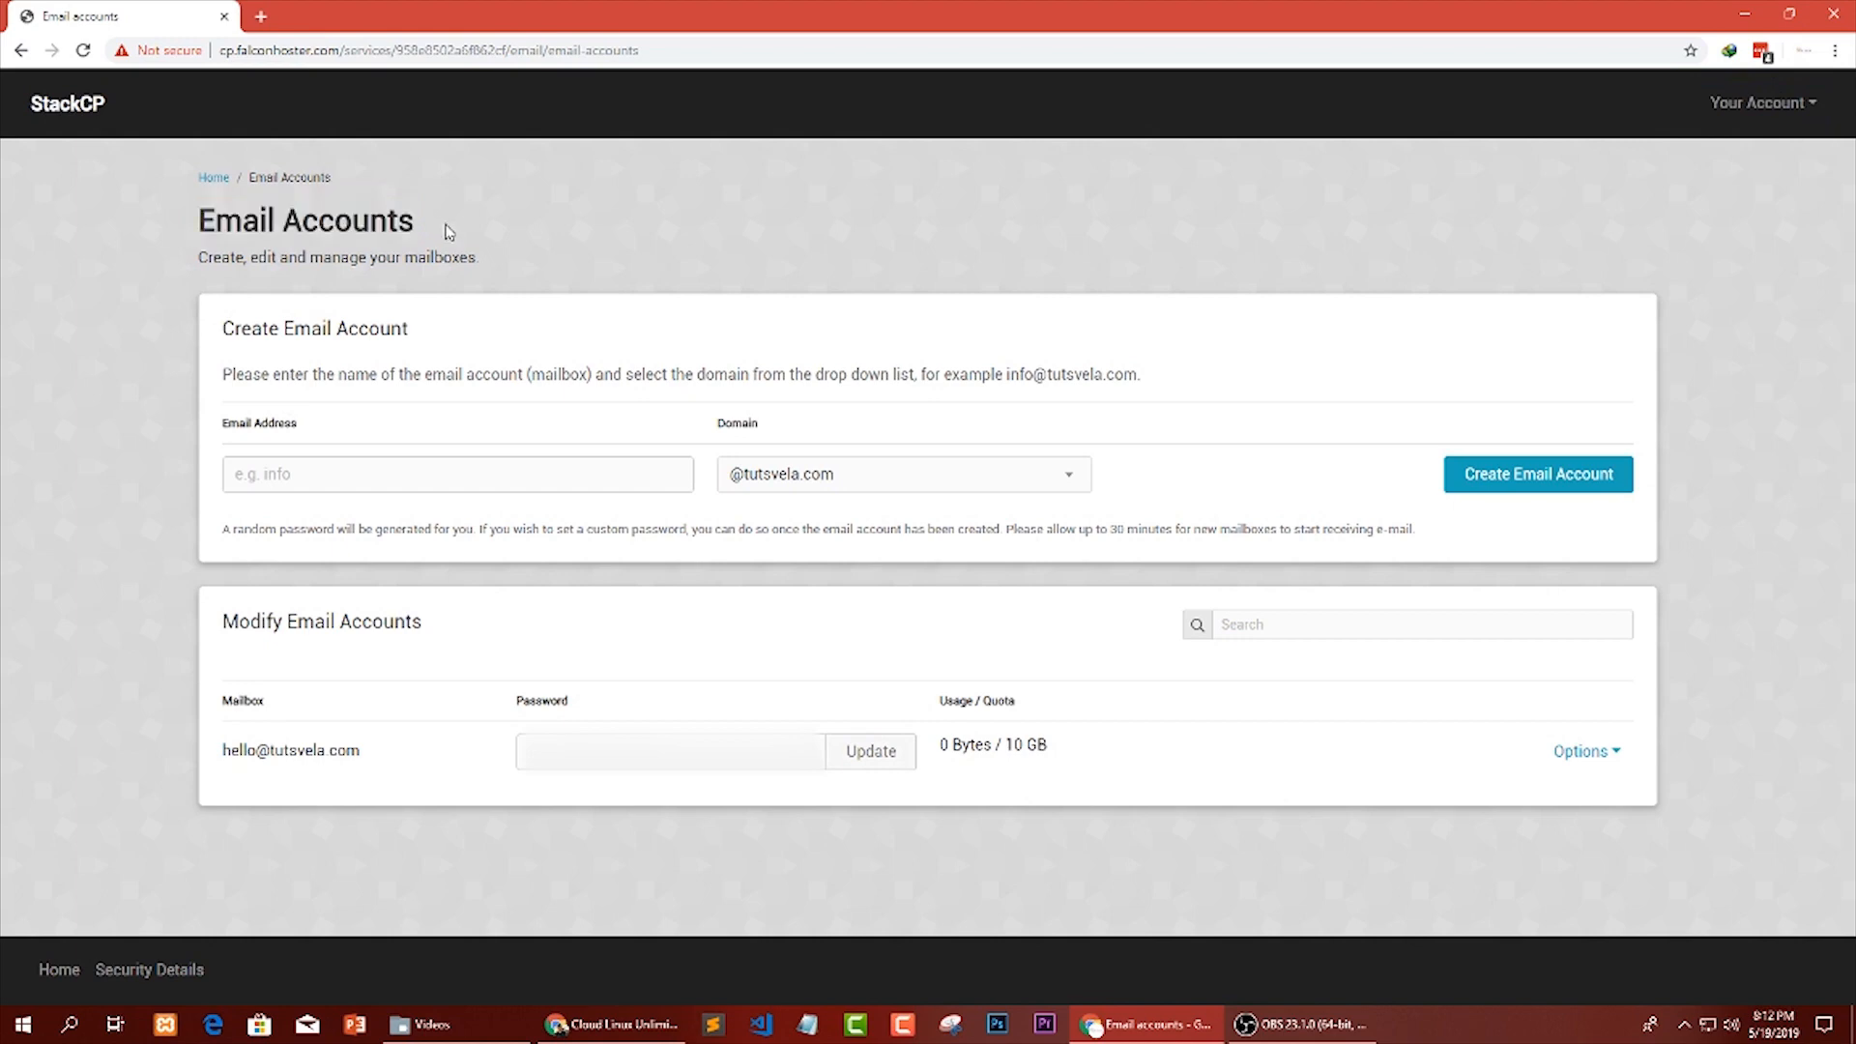
click(1614, 754)
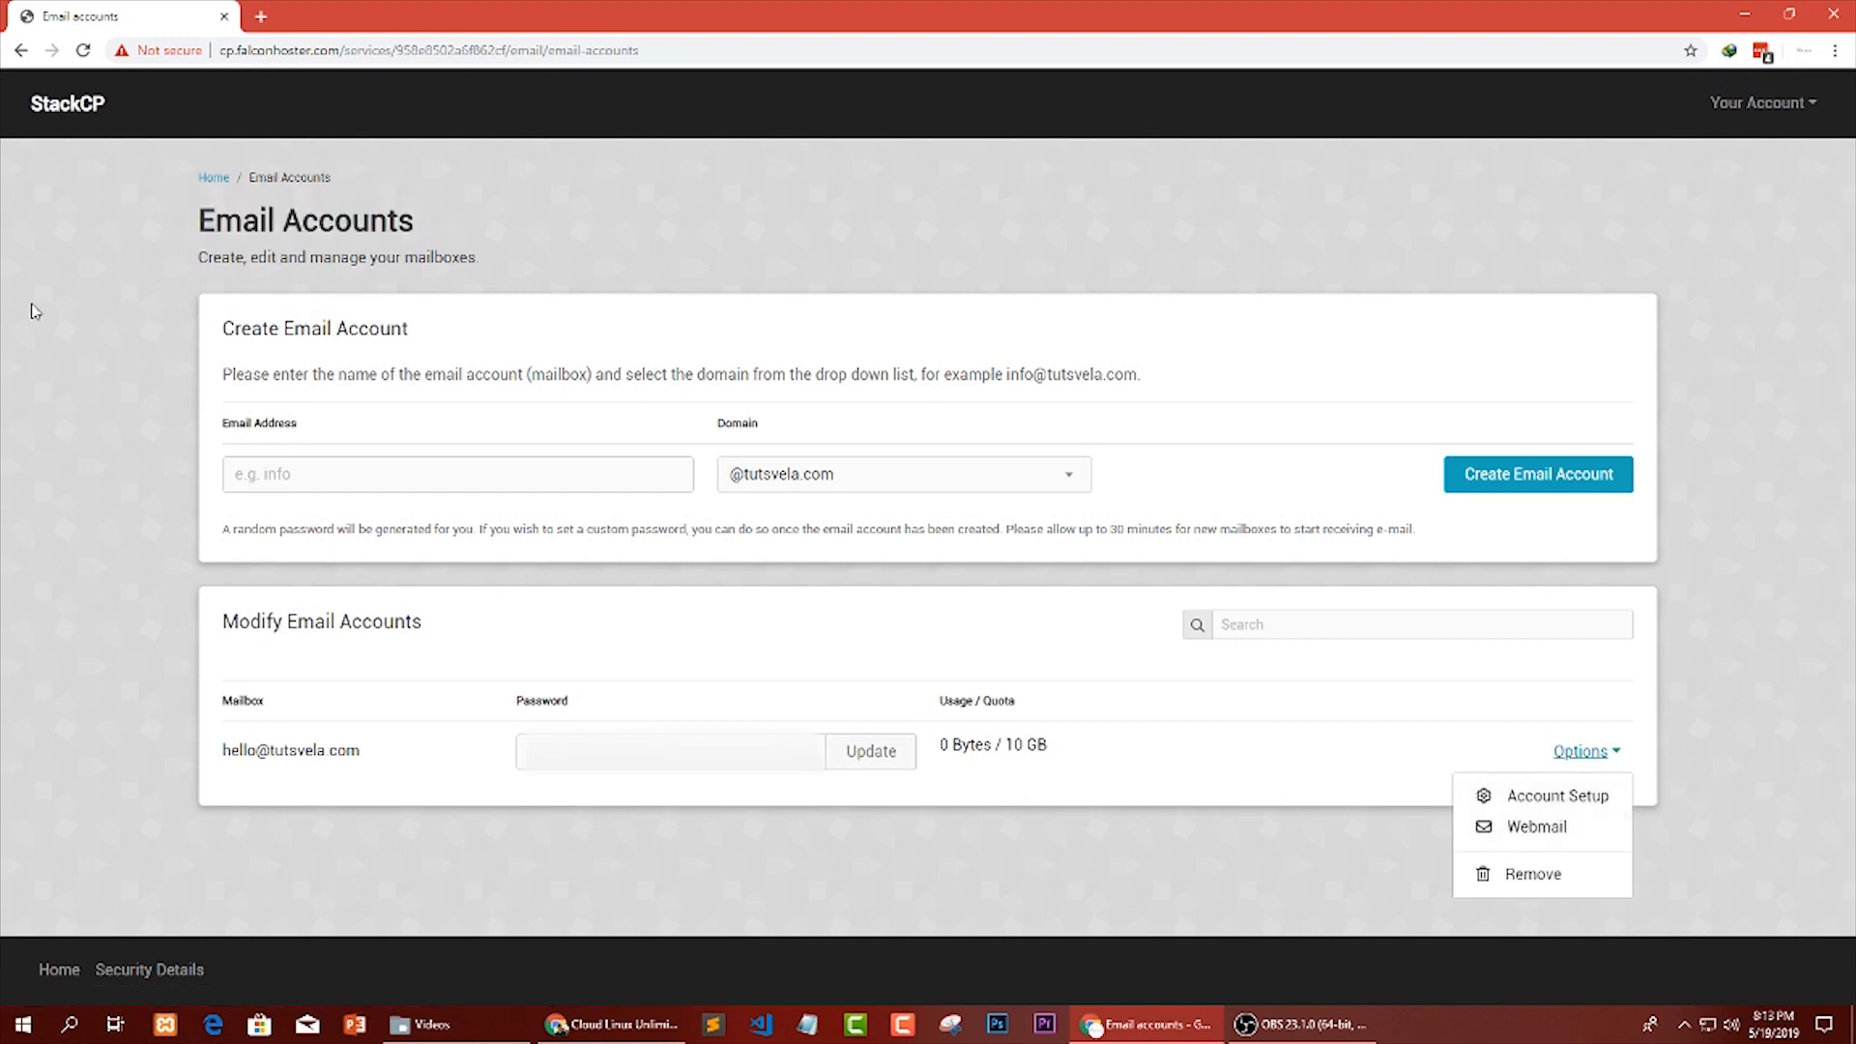
Load webmail.falconhoster.com in a new browser tab.
click(262, 14)
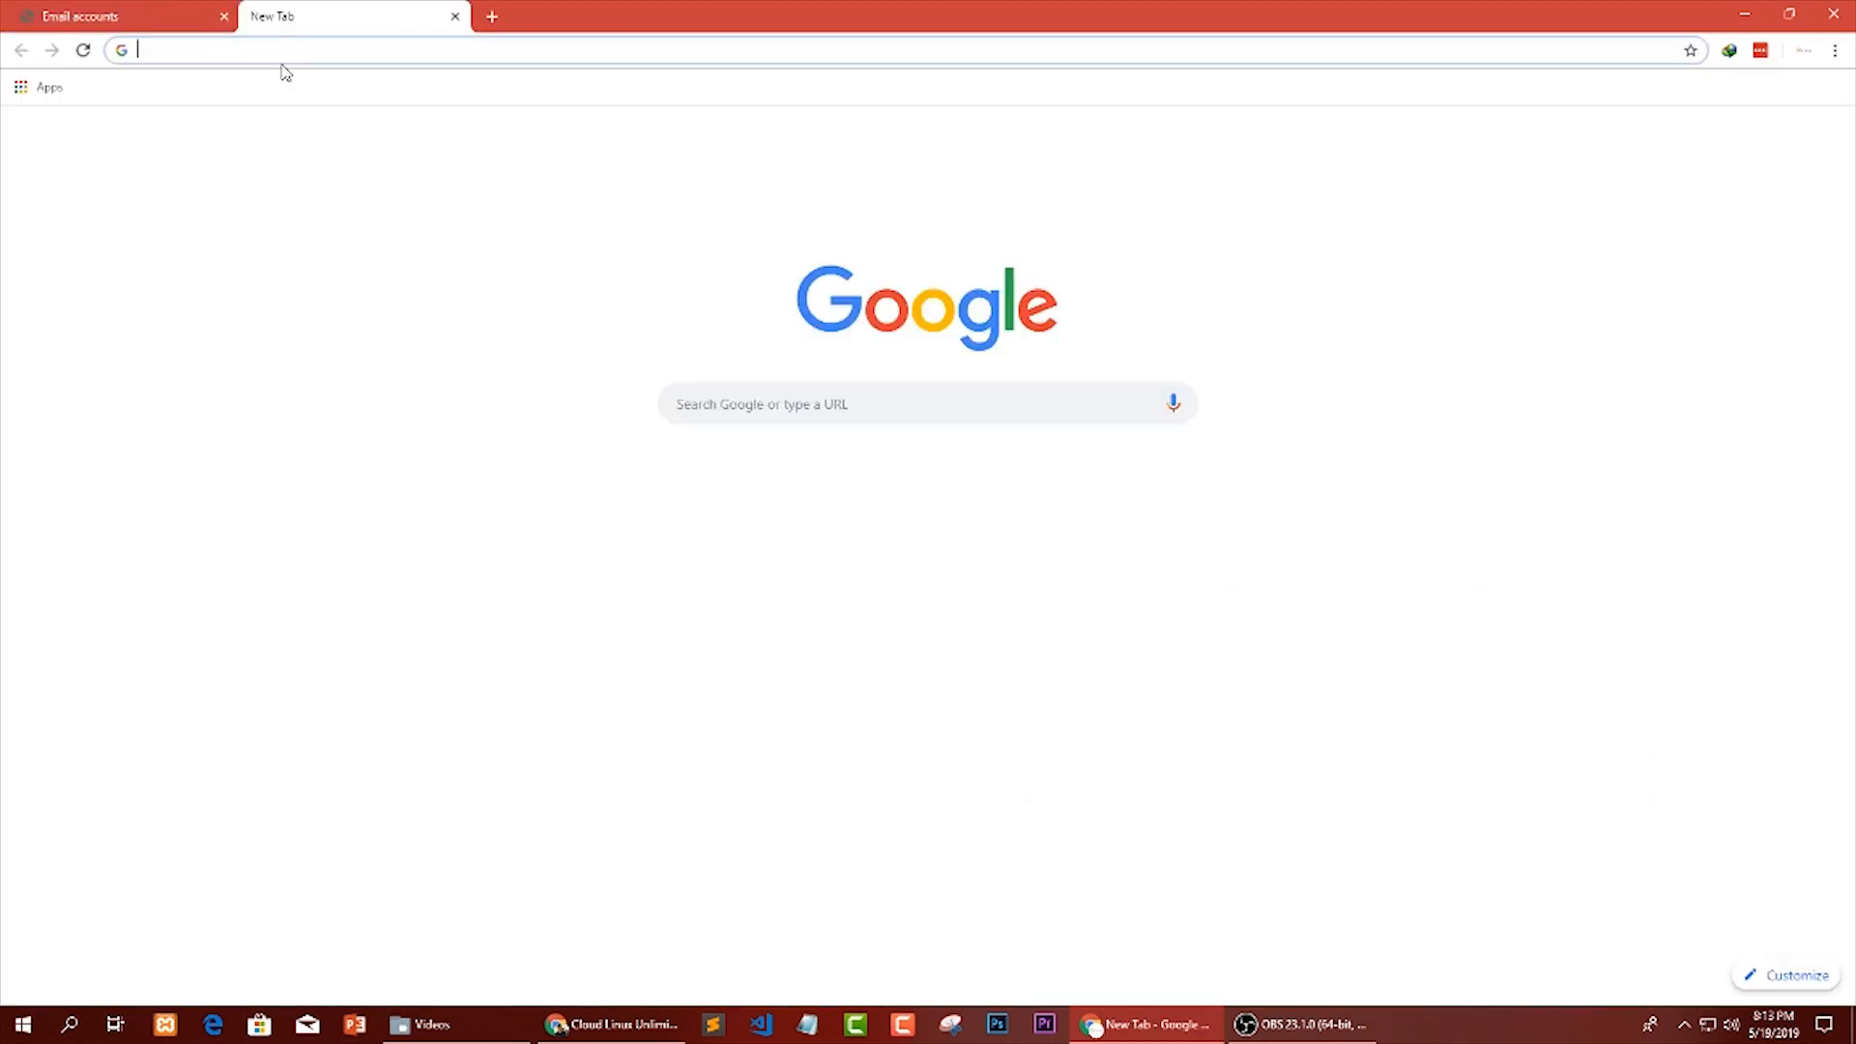
text(webmail)
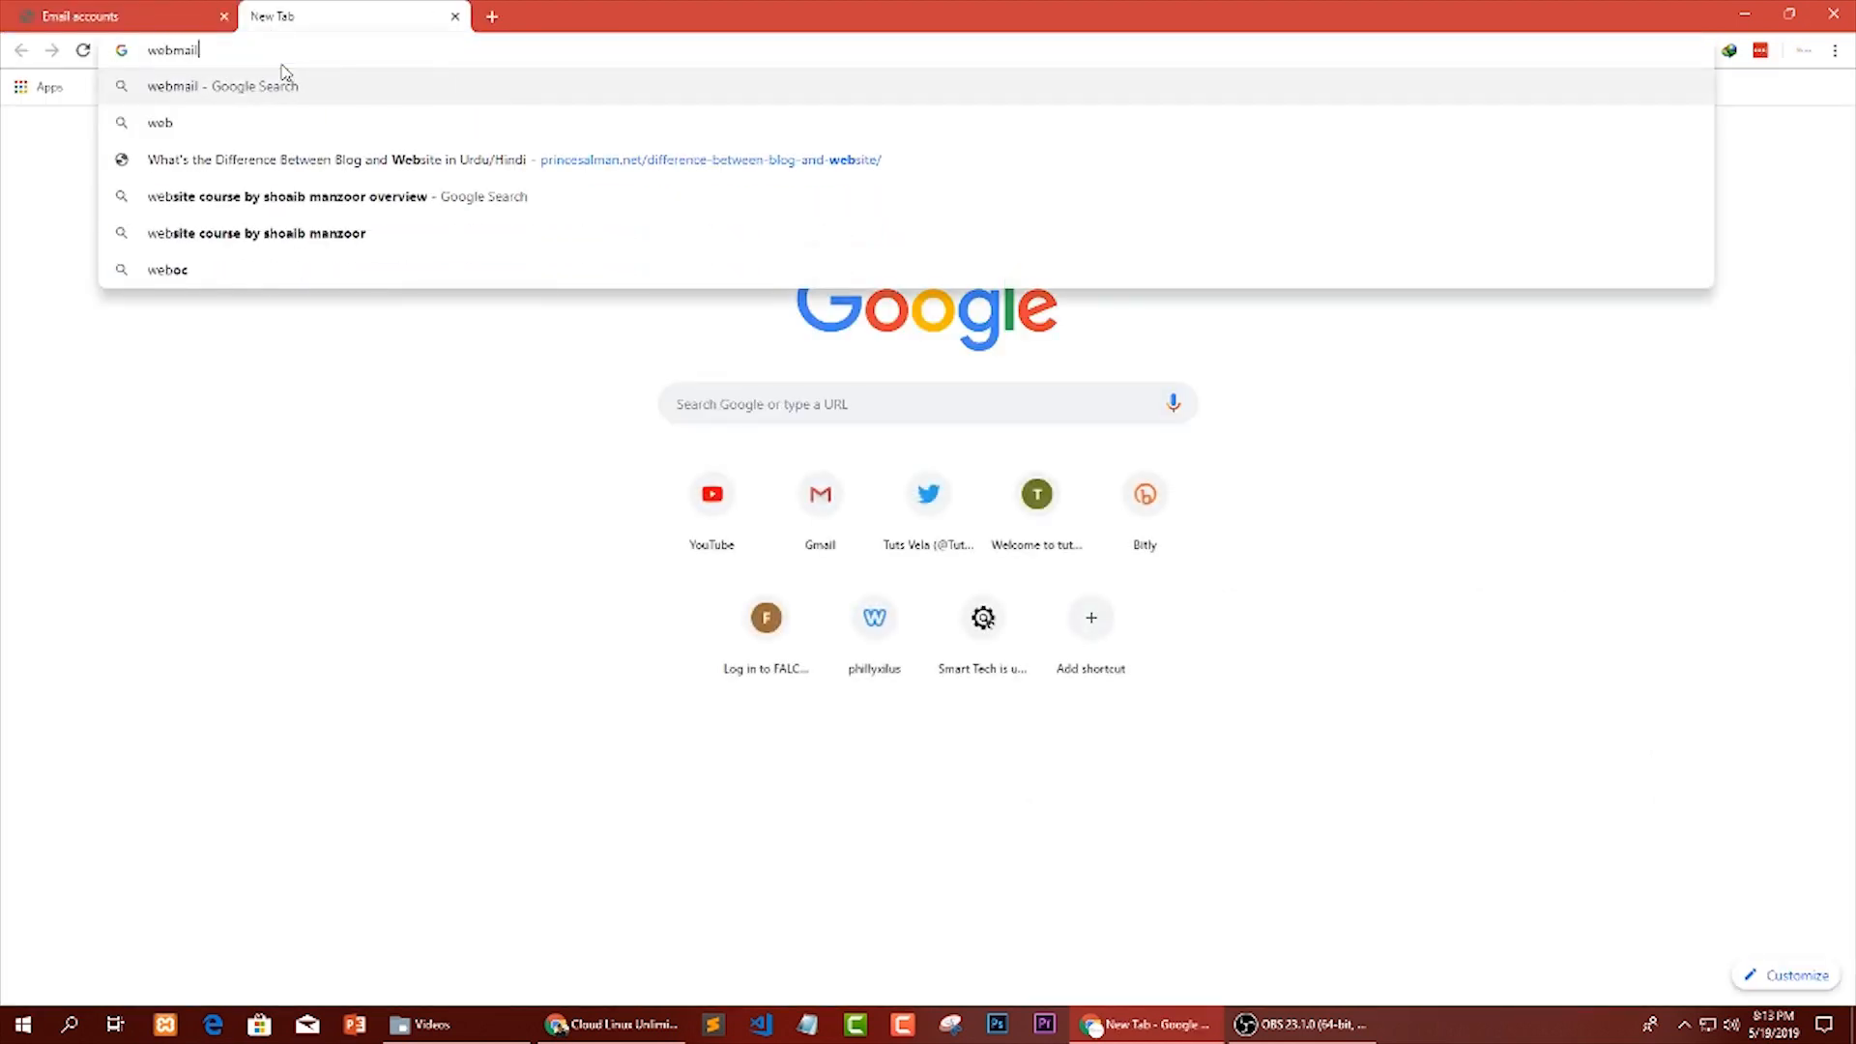
text(.falcon)
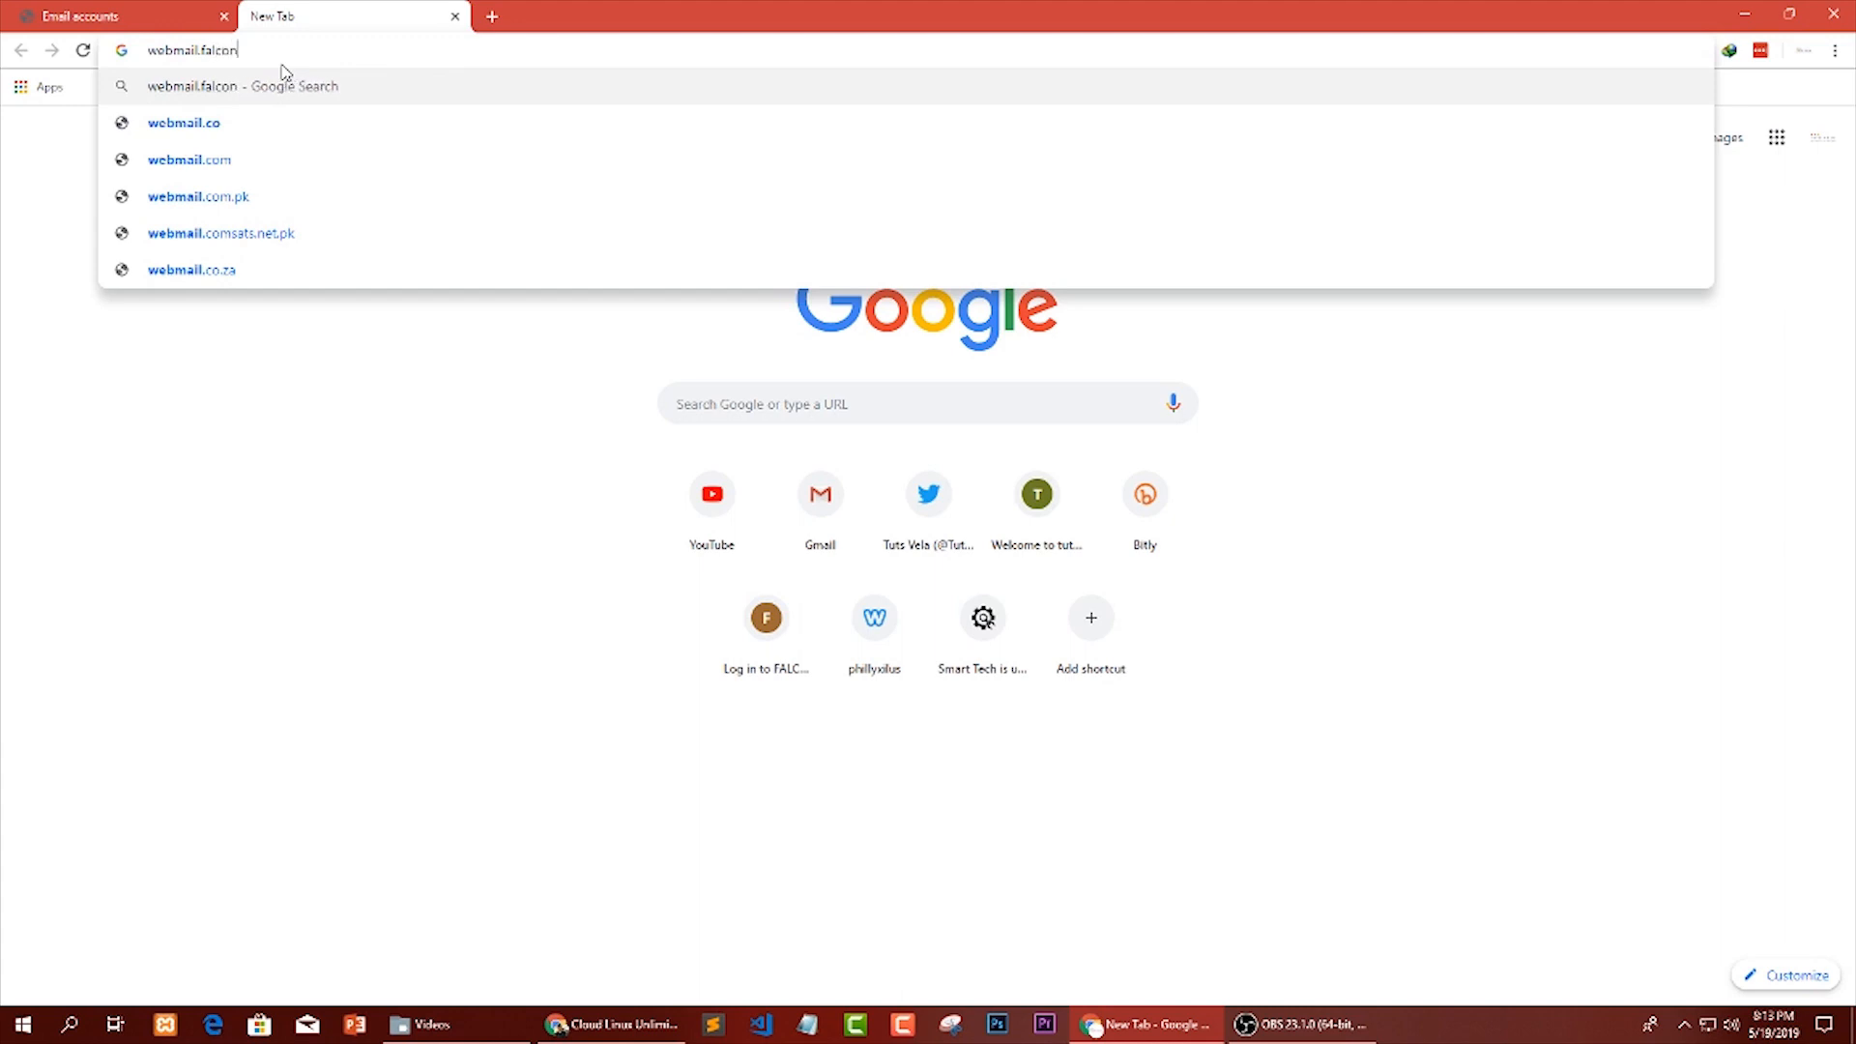
text(hoster.com)
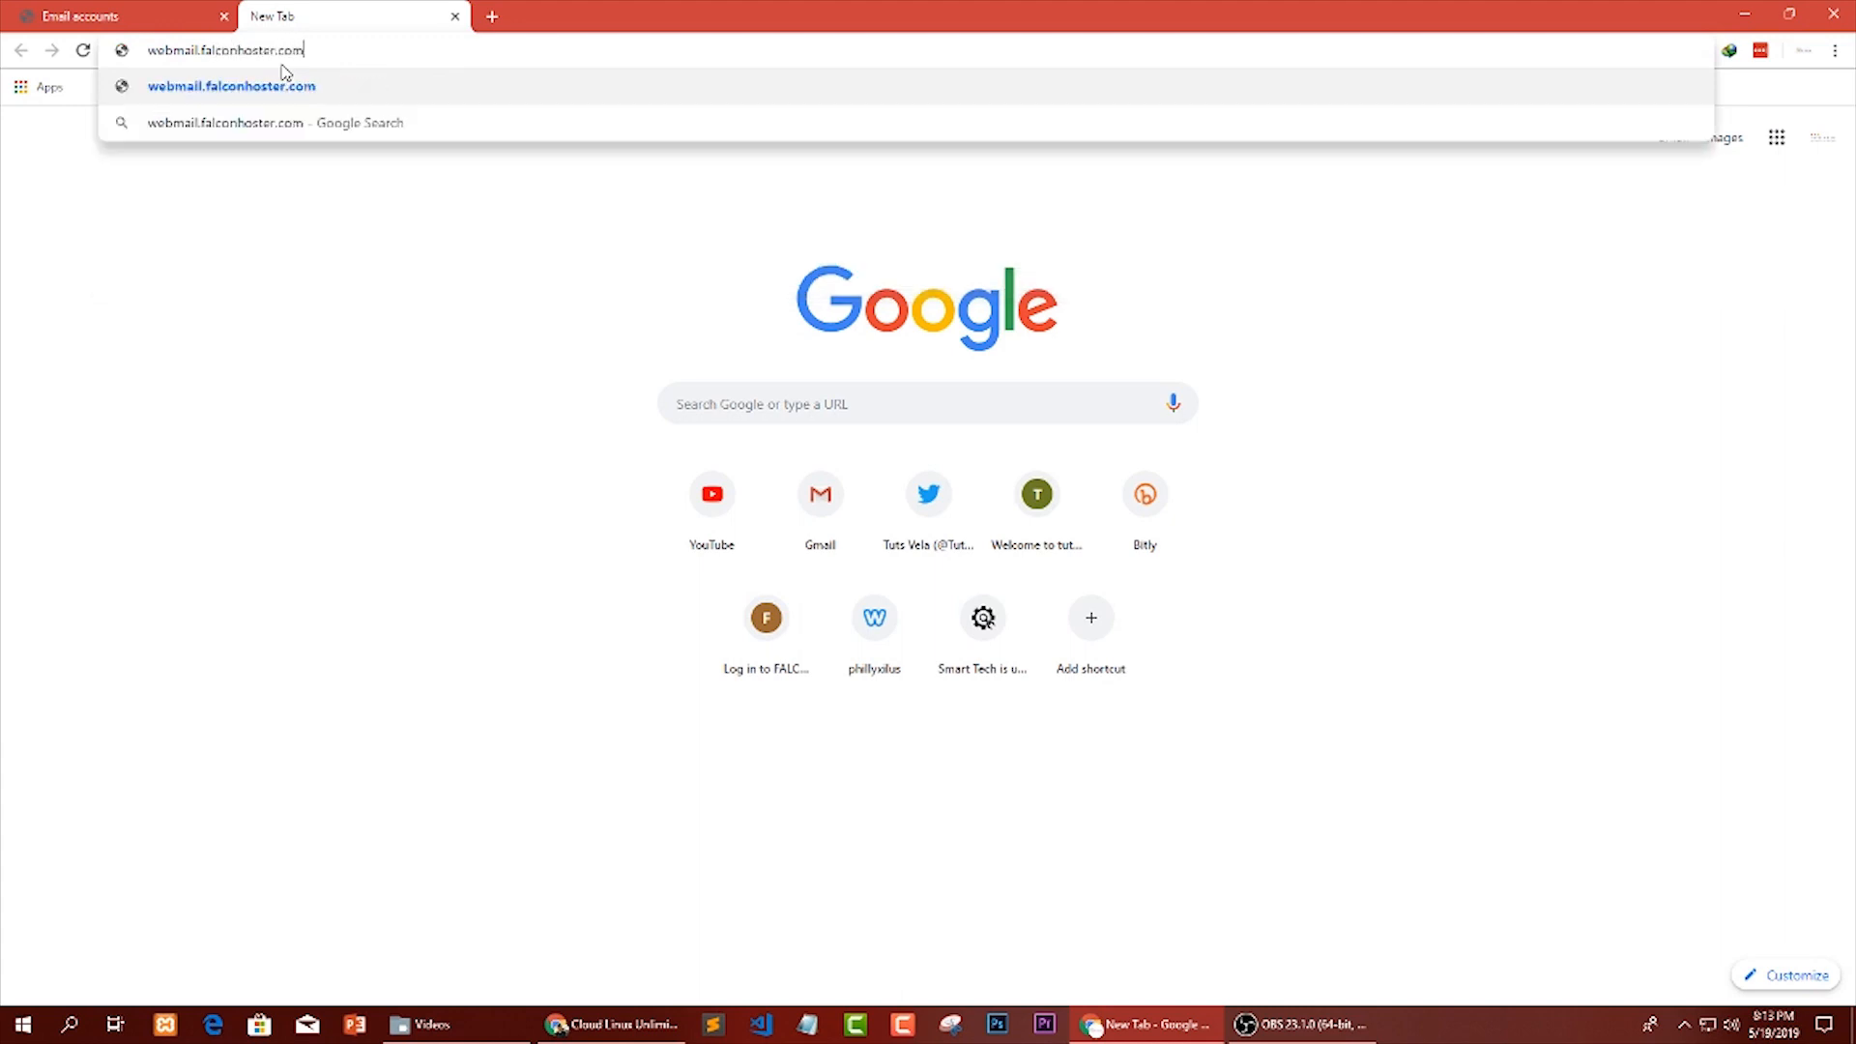
key(Return)
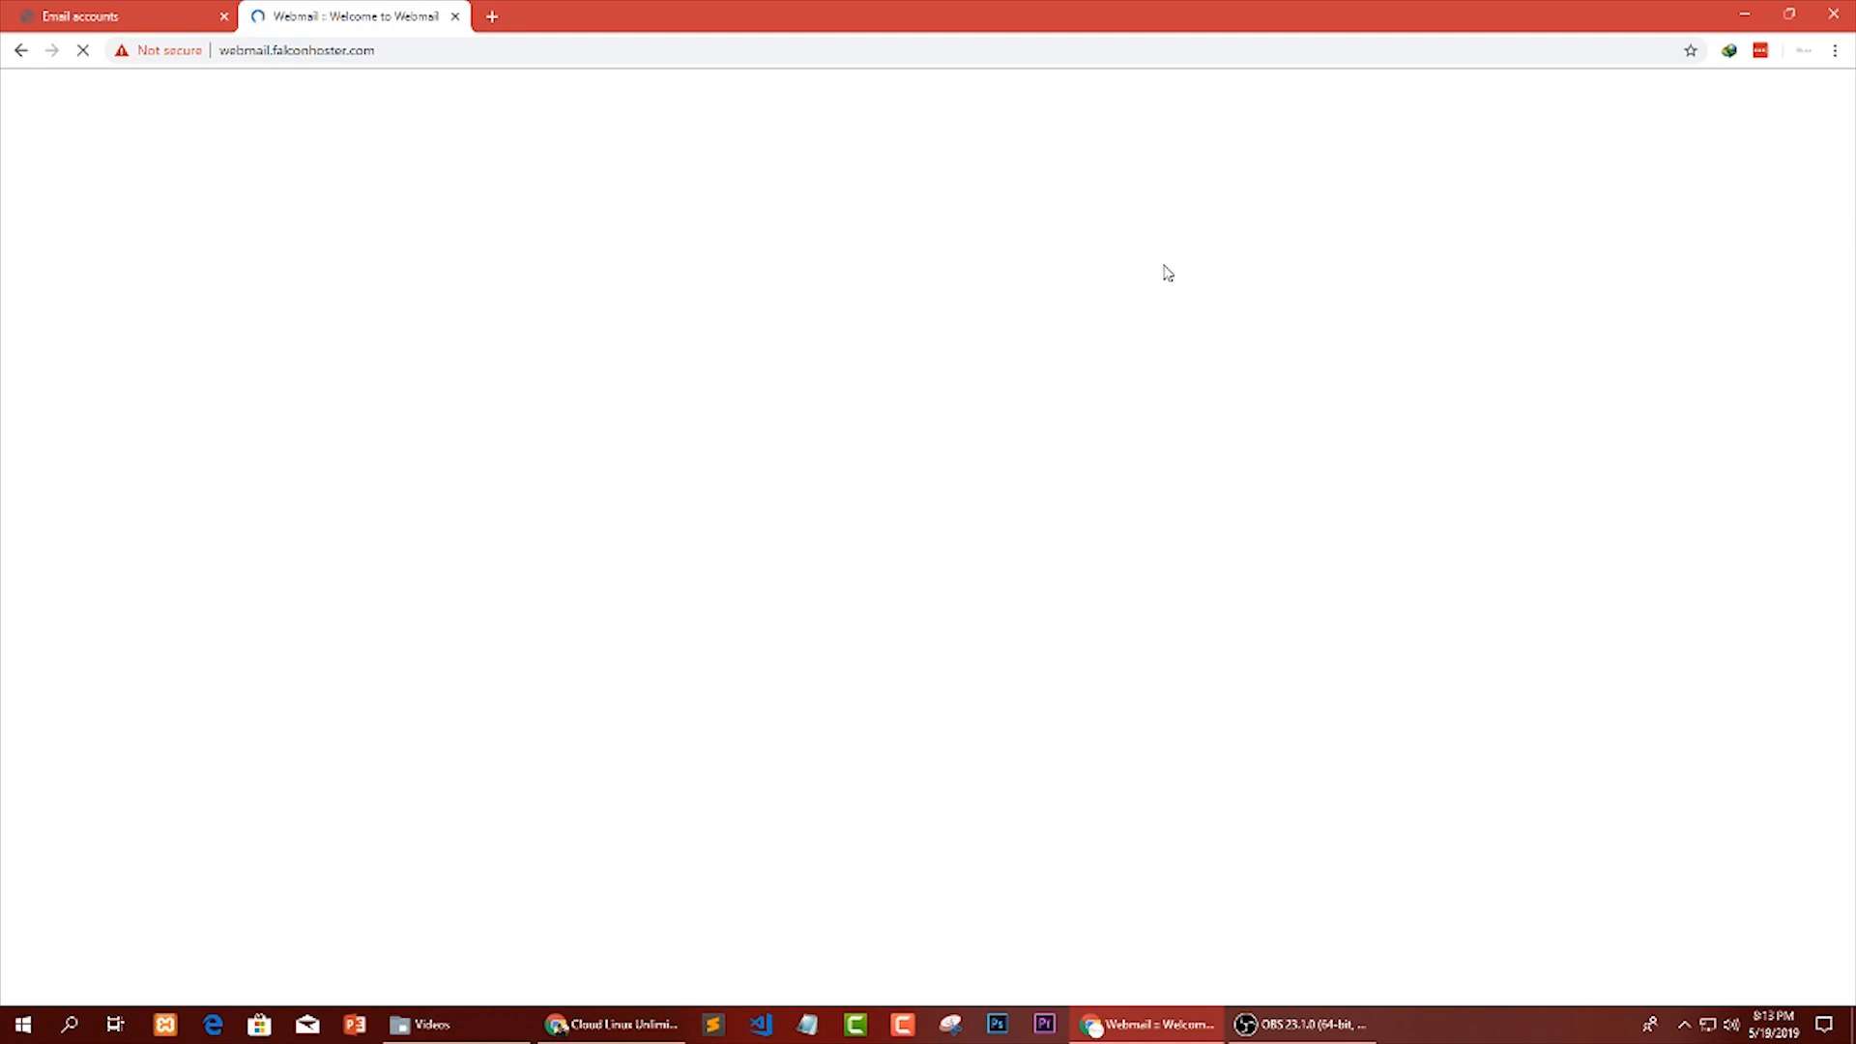
Return to the Email Accounts page and open Webmail for the existing mailbox.
click(130, 16)
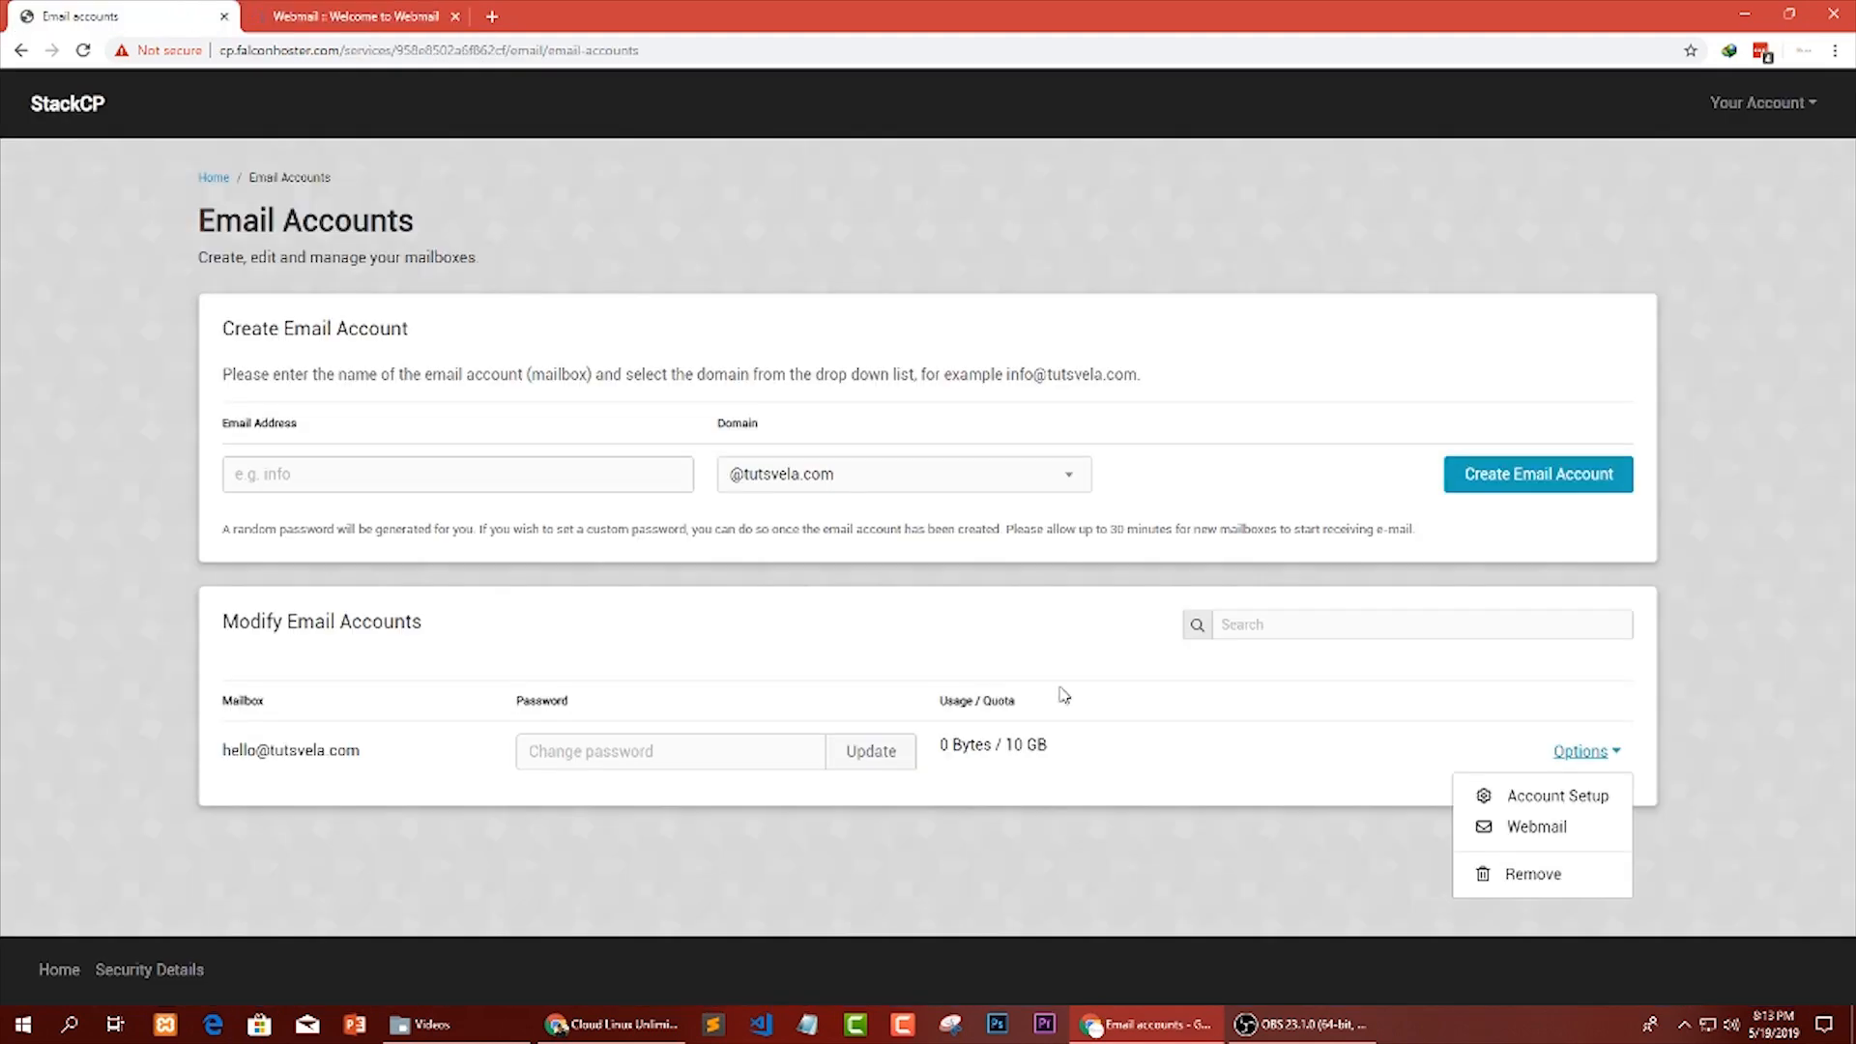
click(1798, 761)
click(1600, 764)
click(1537, 828)
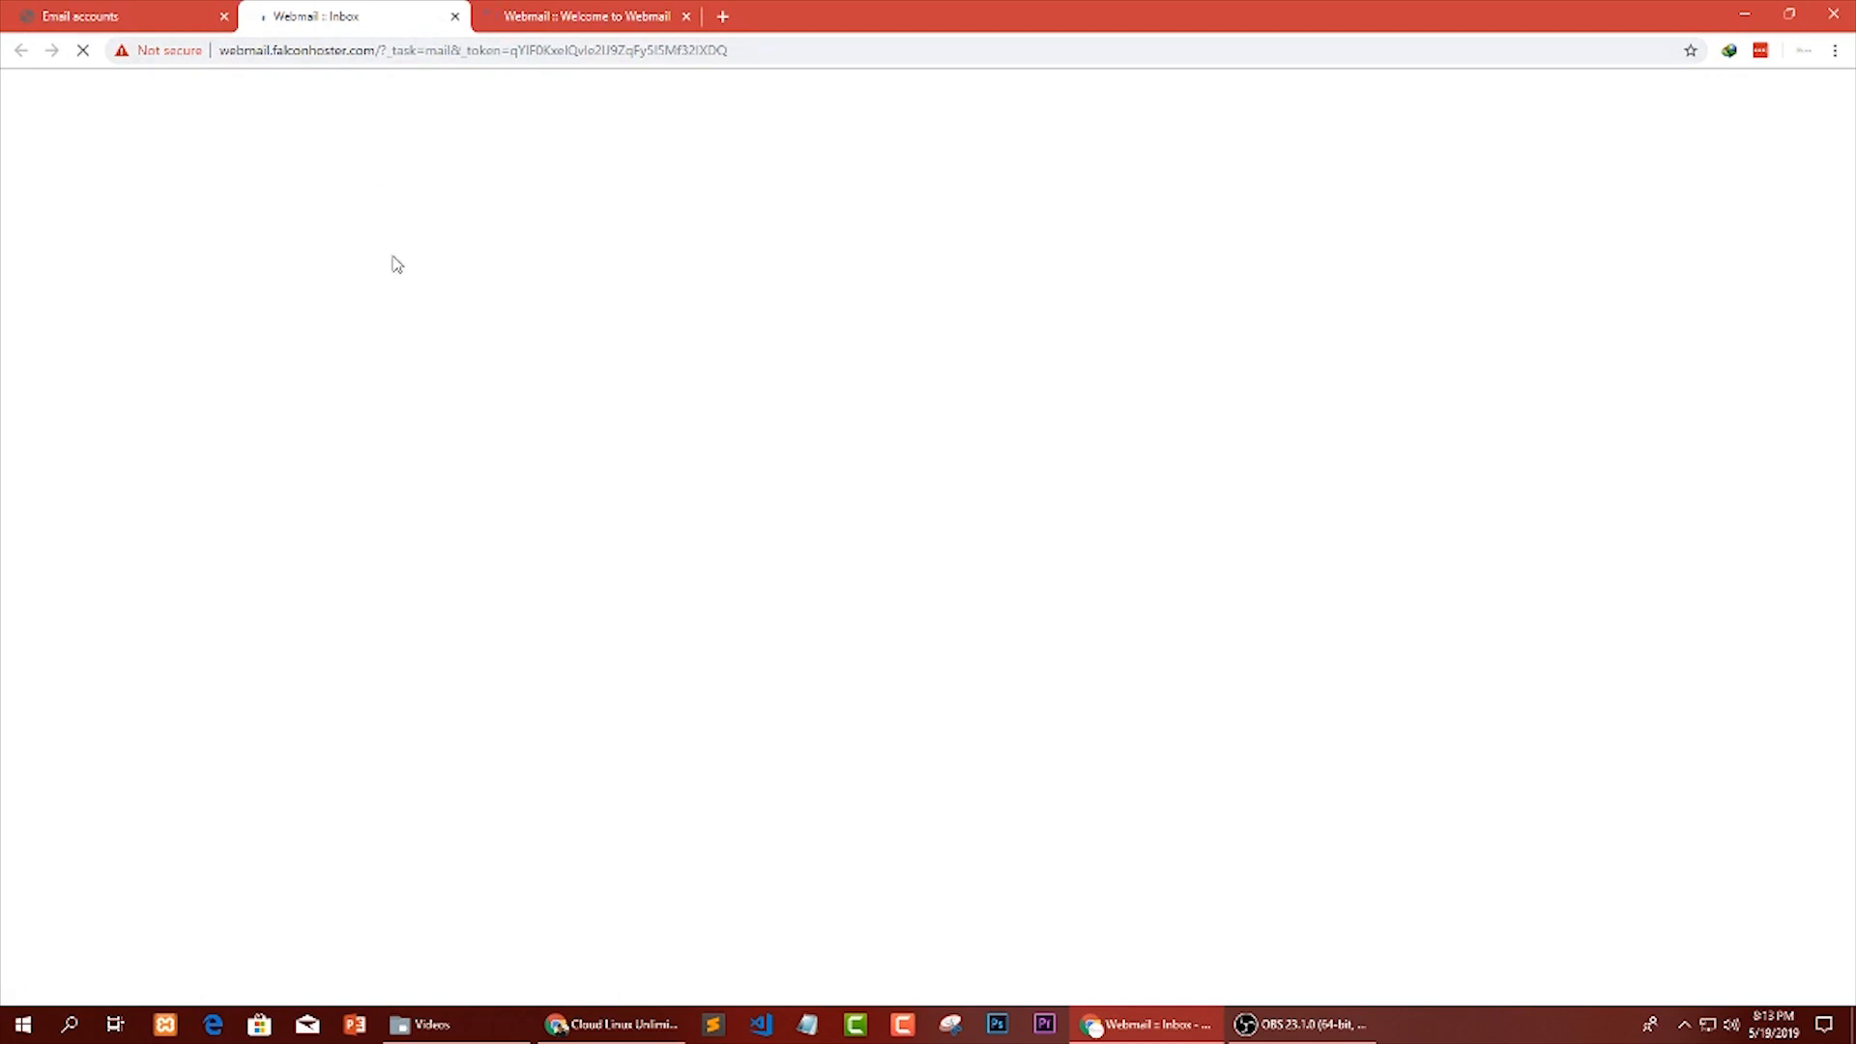
Close both webmail tabs and return to the Email Accounts page.
click(534, 14)
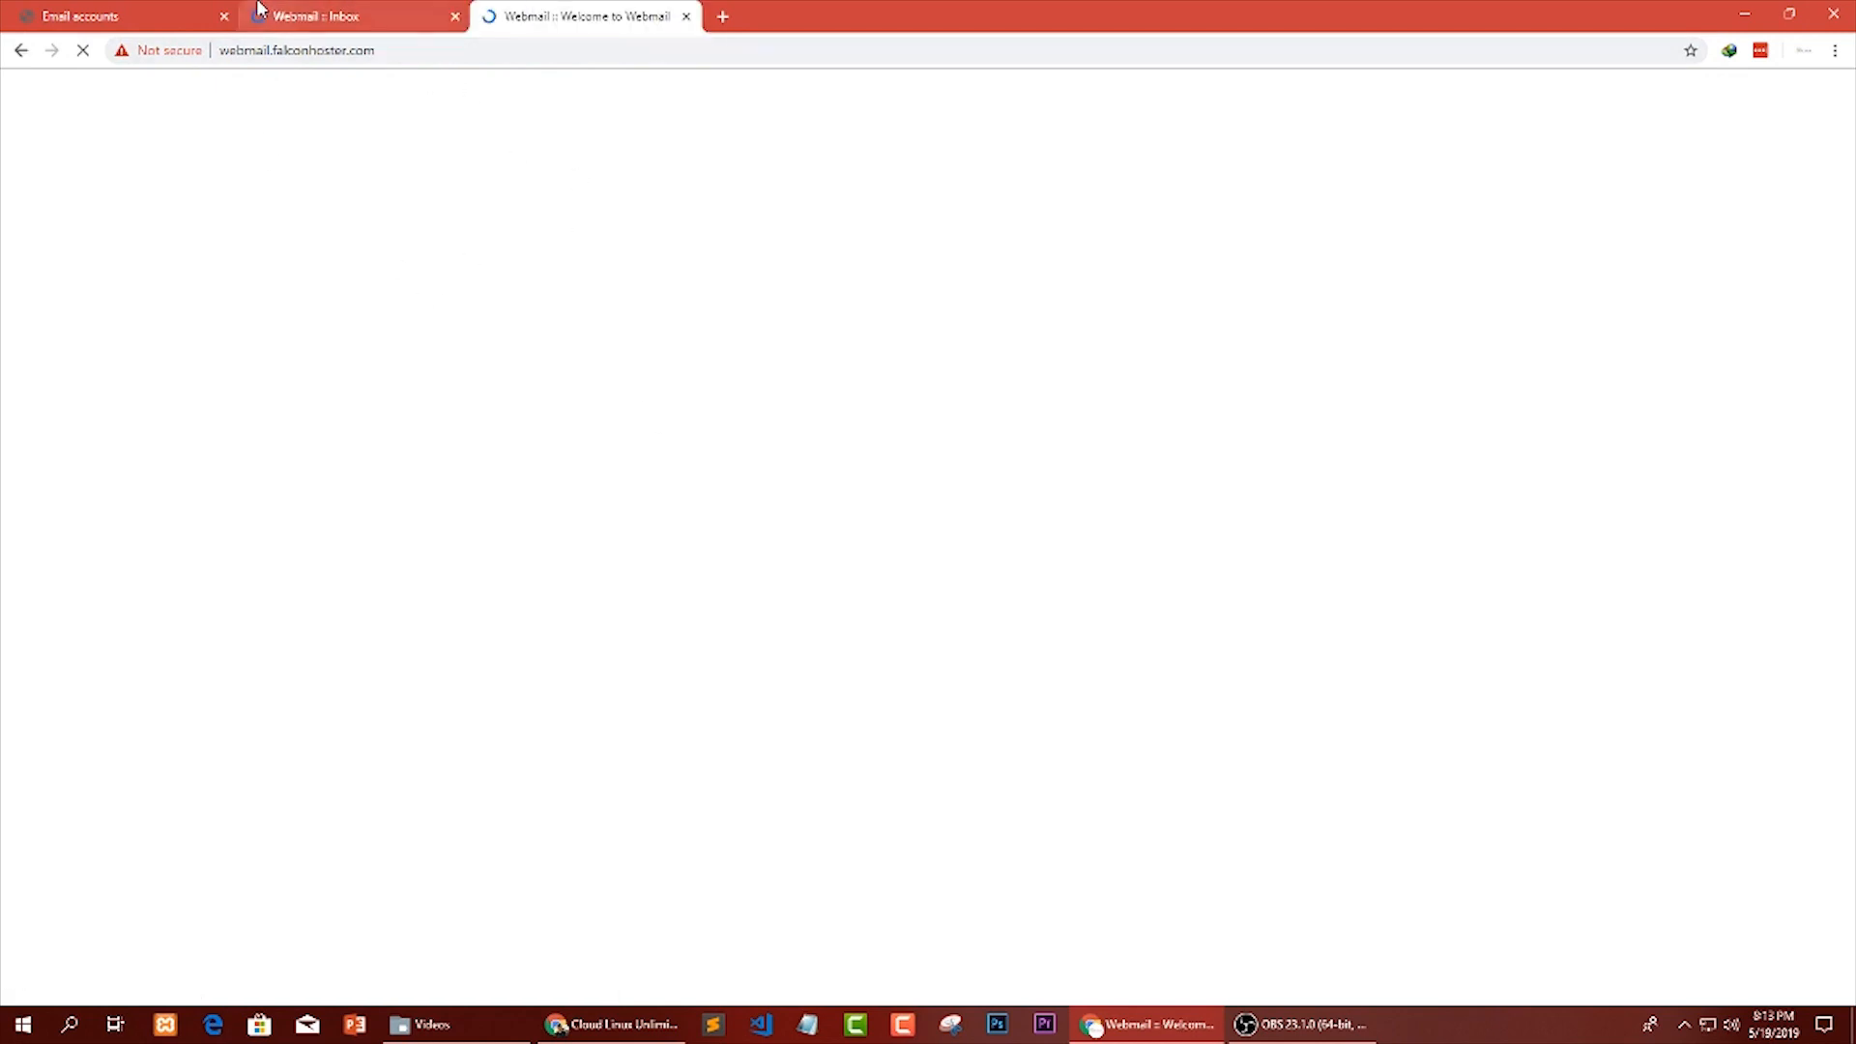
click(426, 16)
click(454, 15)
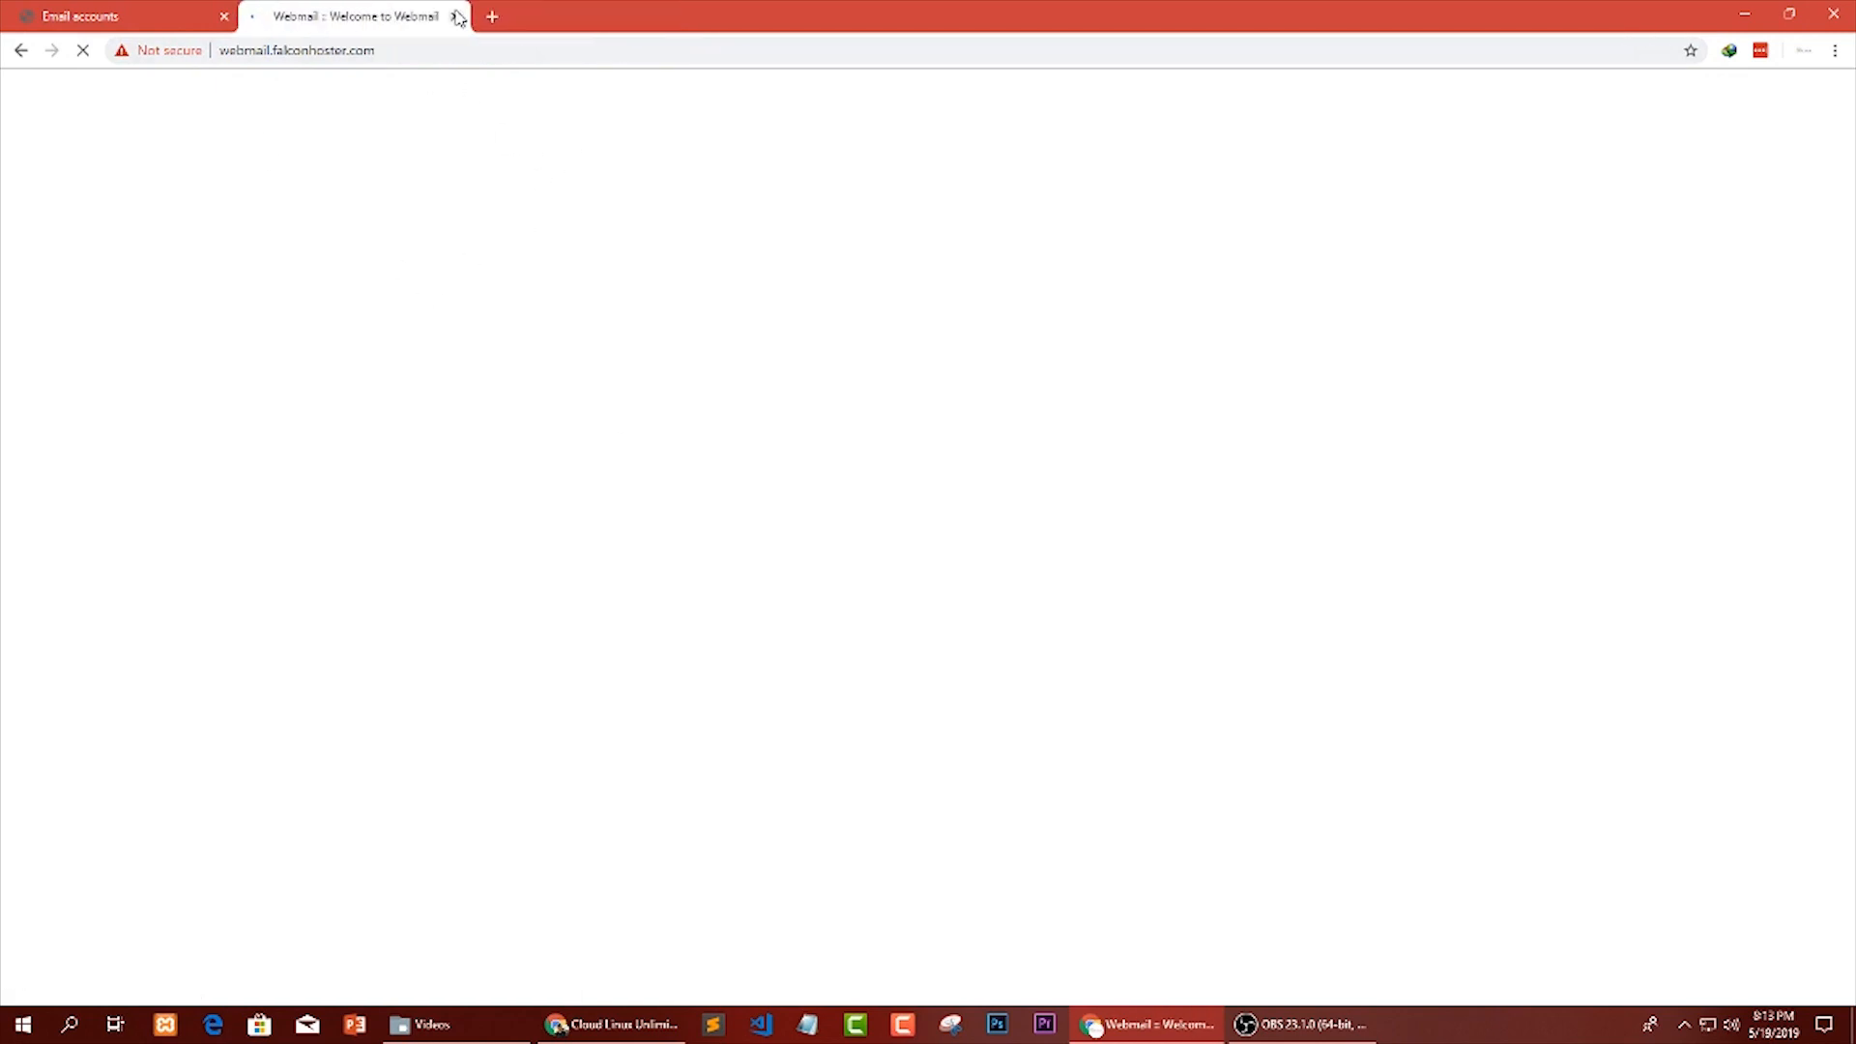
click(454, 16)
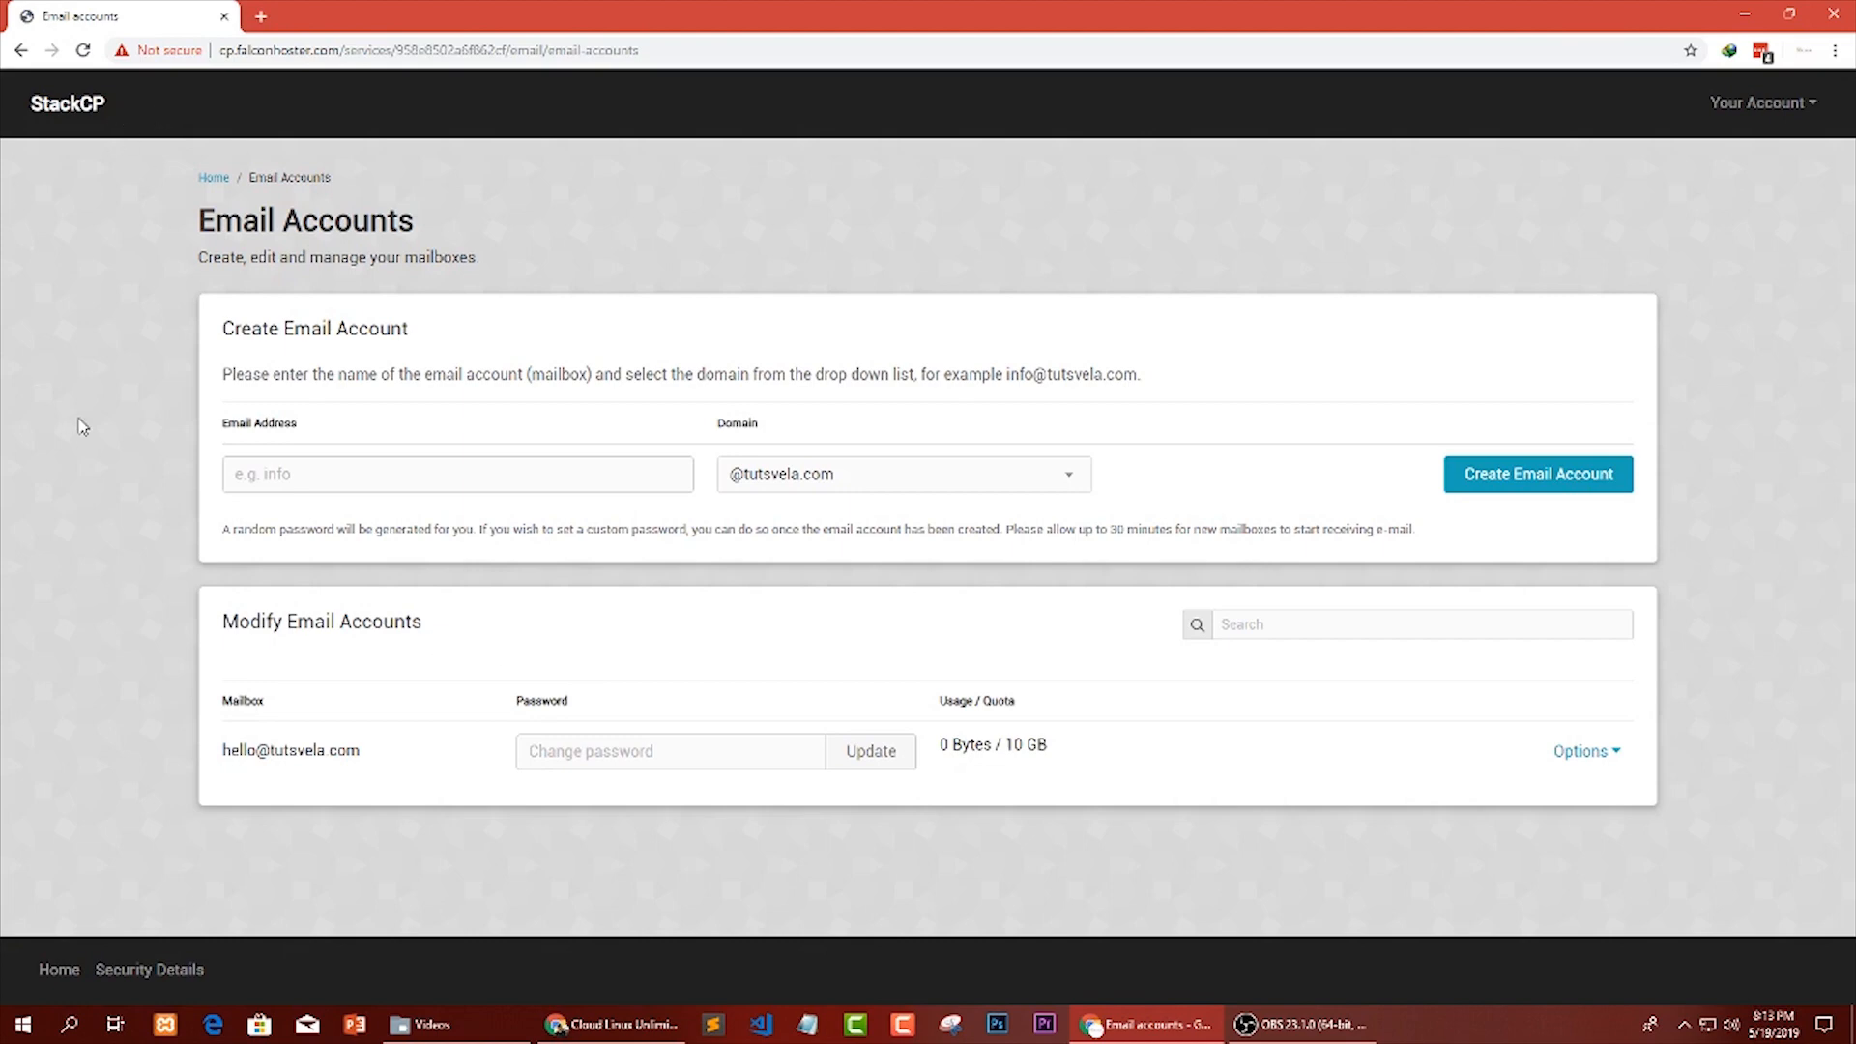
Open the existing mailbox's Webmail again from its options, and close the new webmail tab.
drag(229, 745, 372, 749)
click(431, 754)
click(1629, 754)
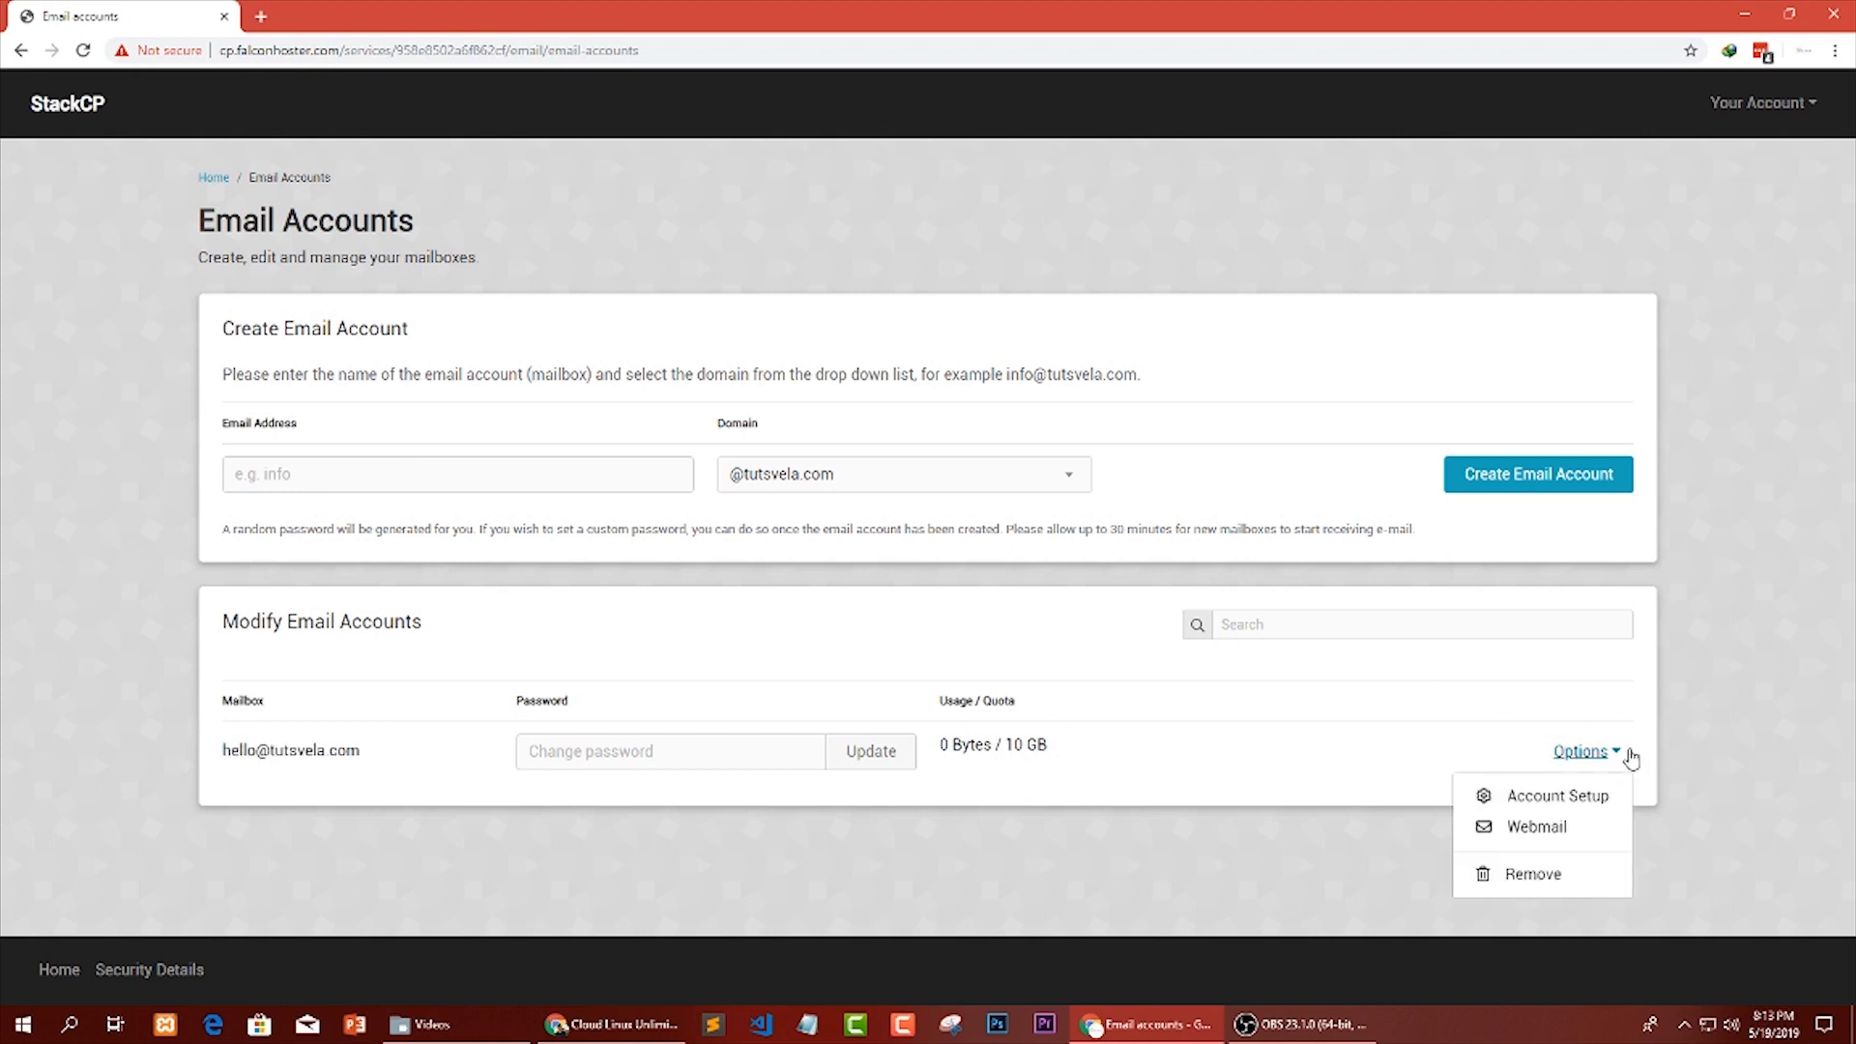
click(1525, 830)
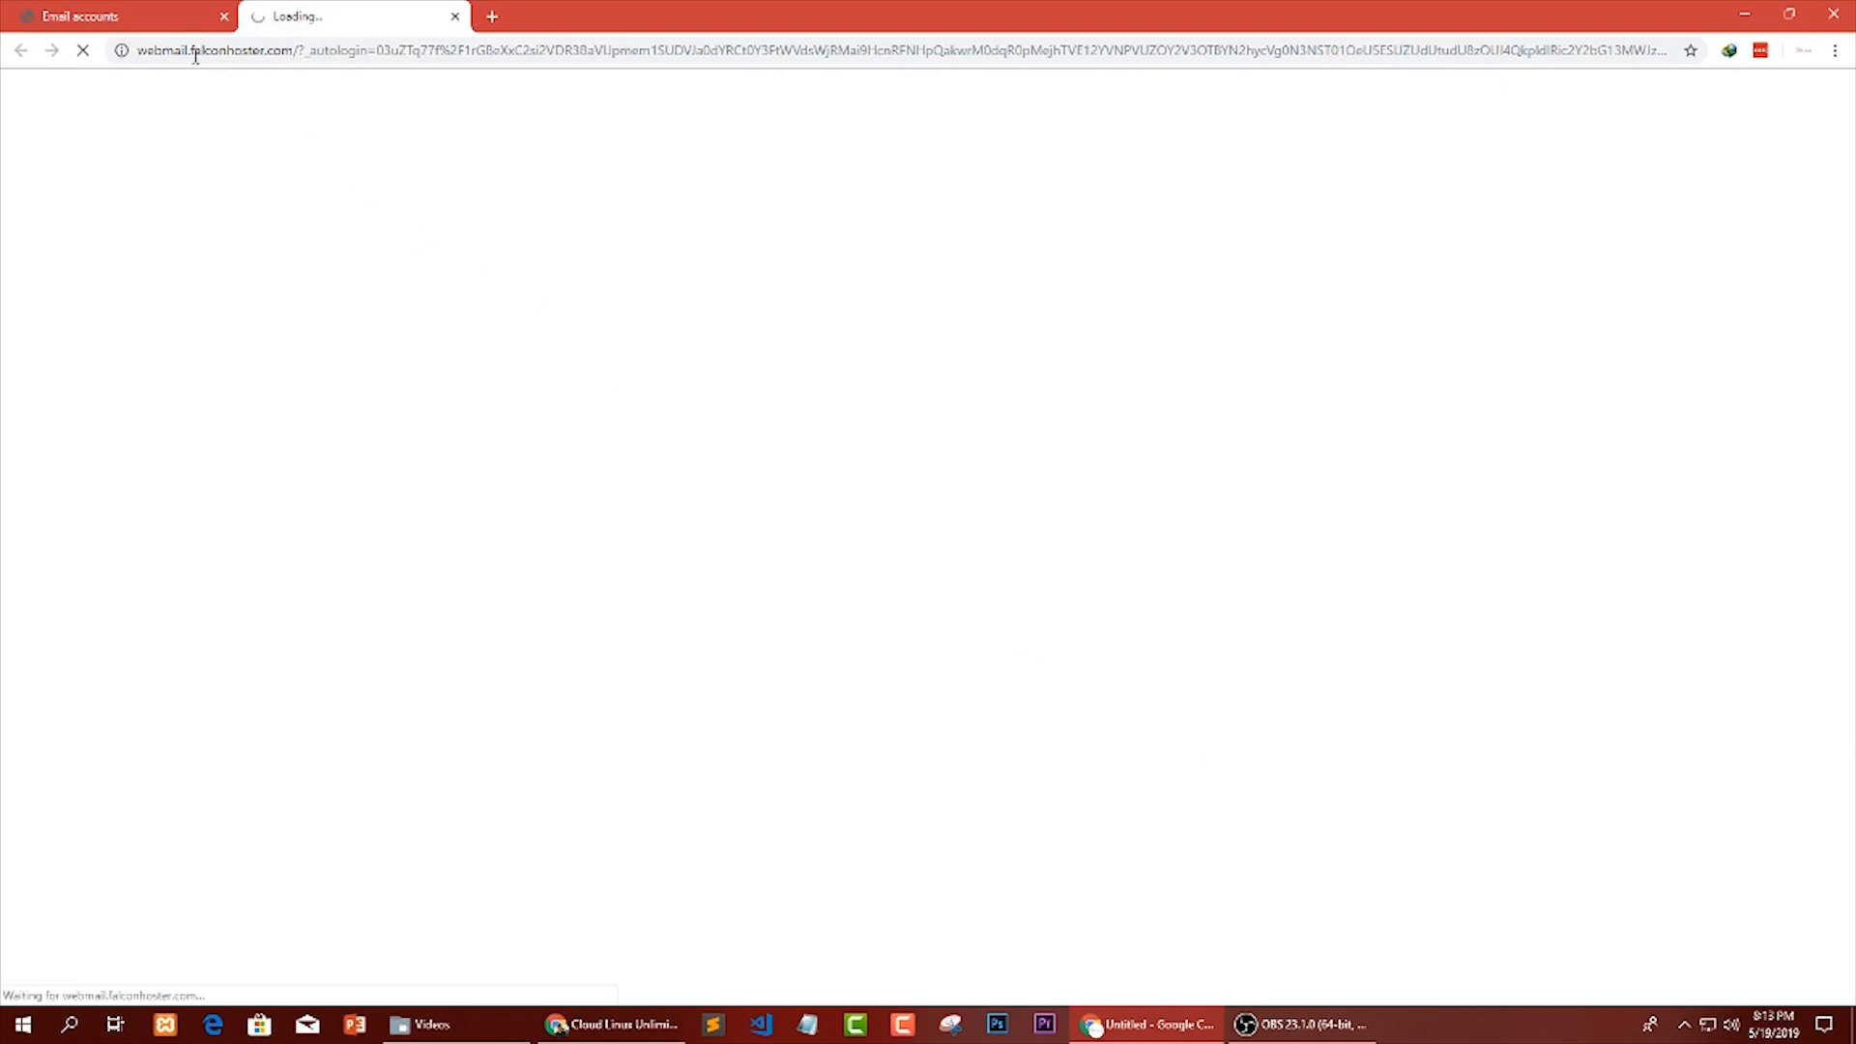
click(455, 16)
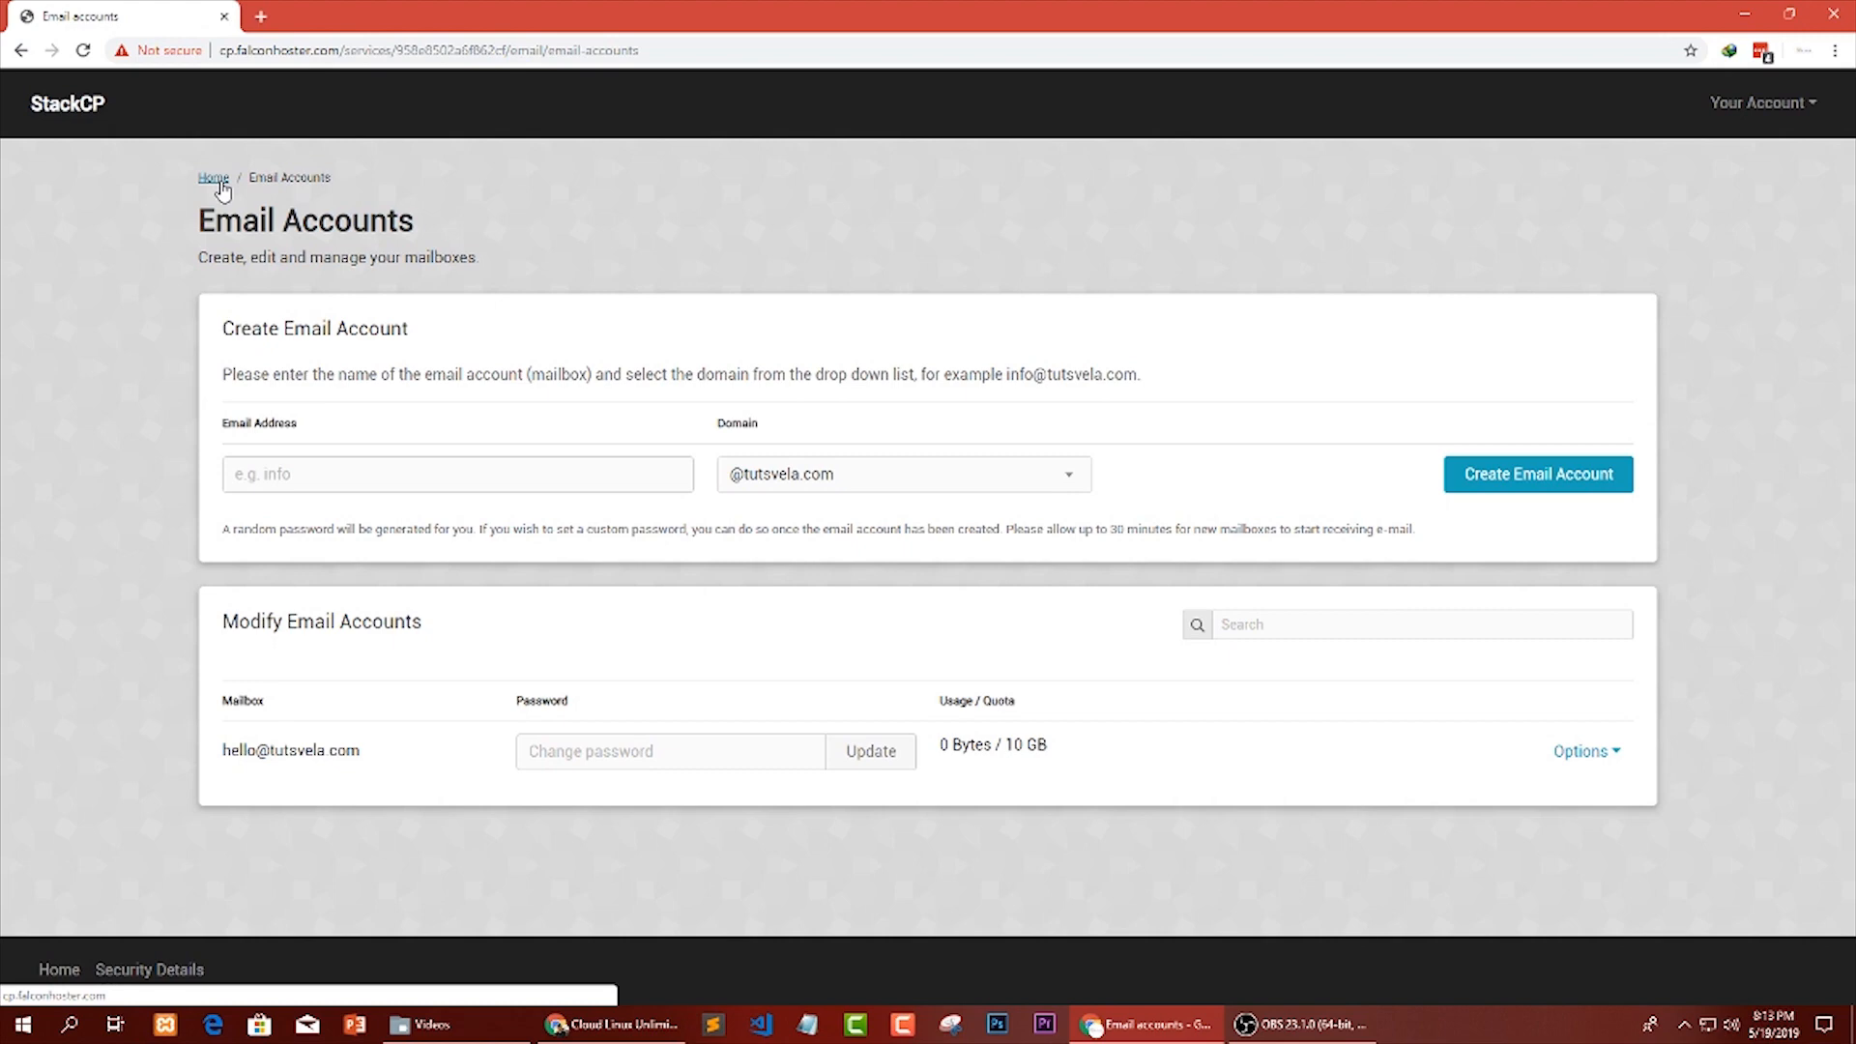
Load webmail.falconhoster.com in a new tab and place that tab before the Email Accounts tab.
click(261, 17)
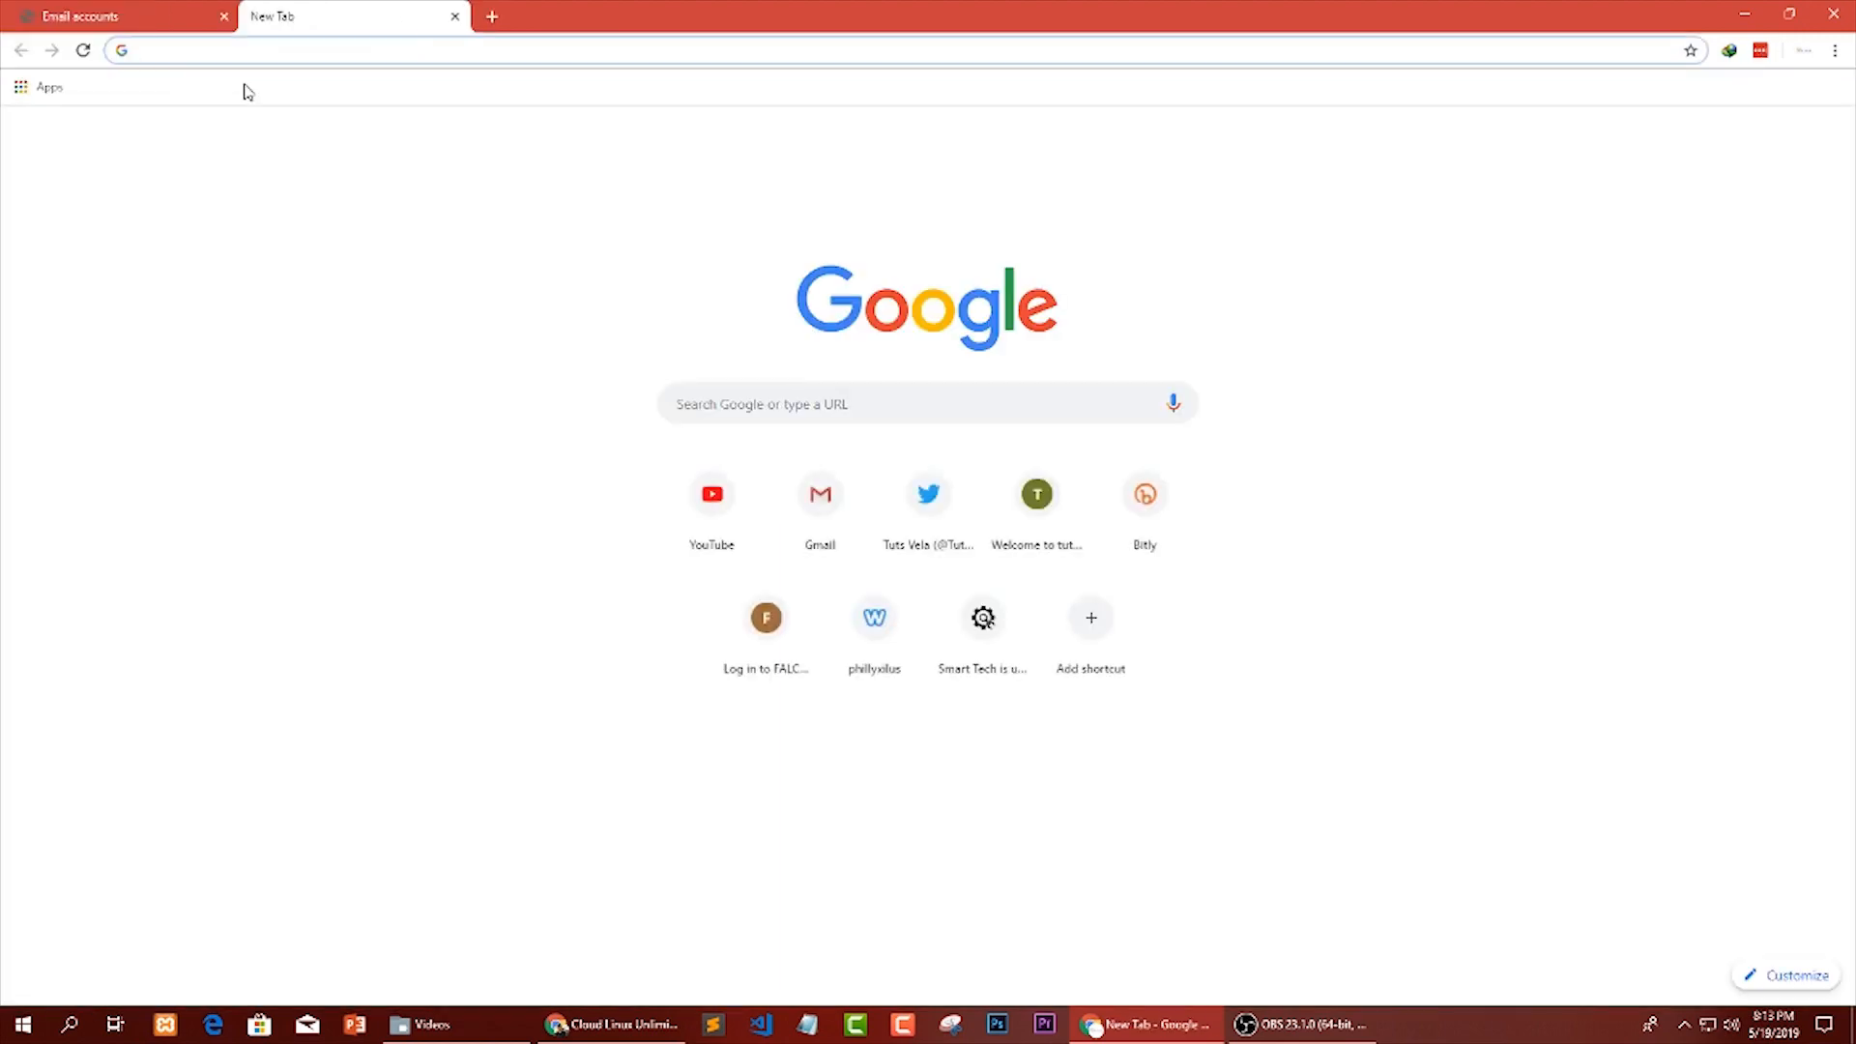
text(web)
key(Return)
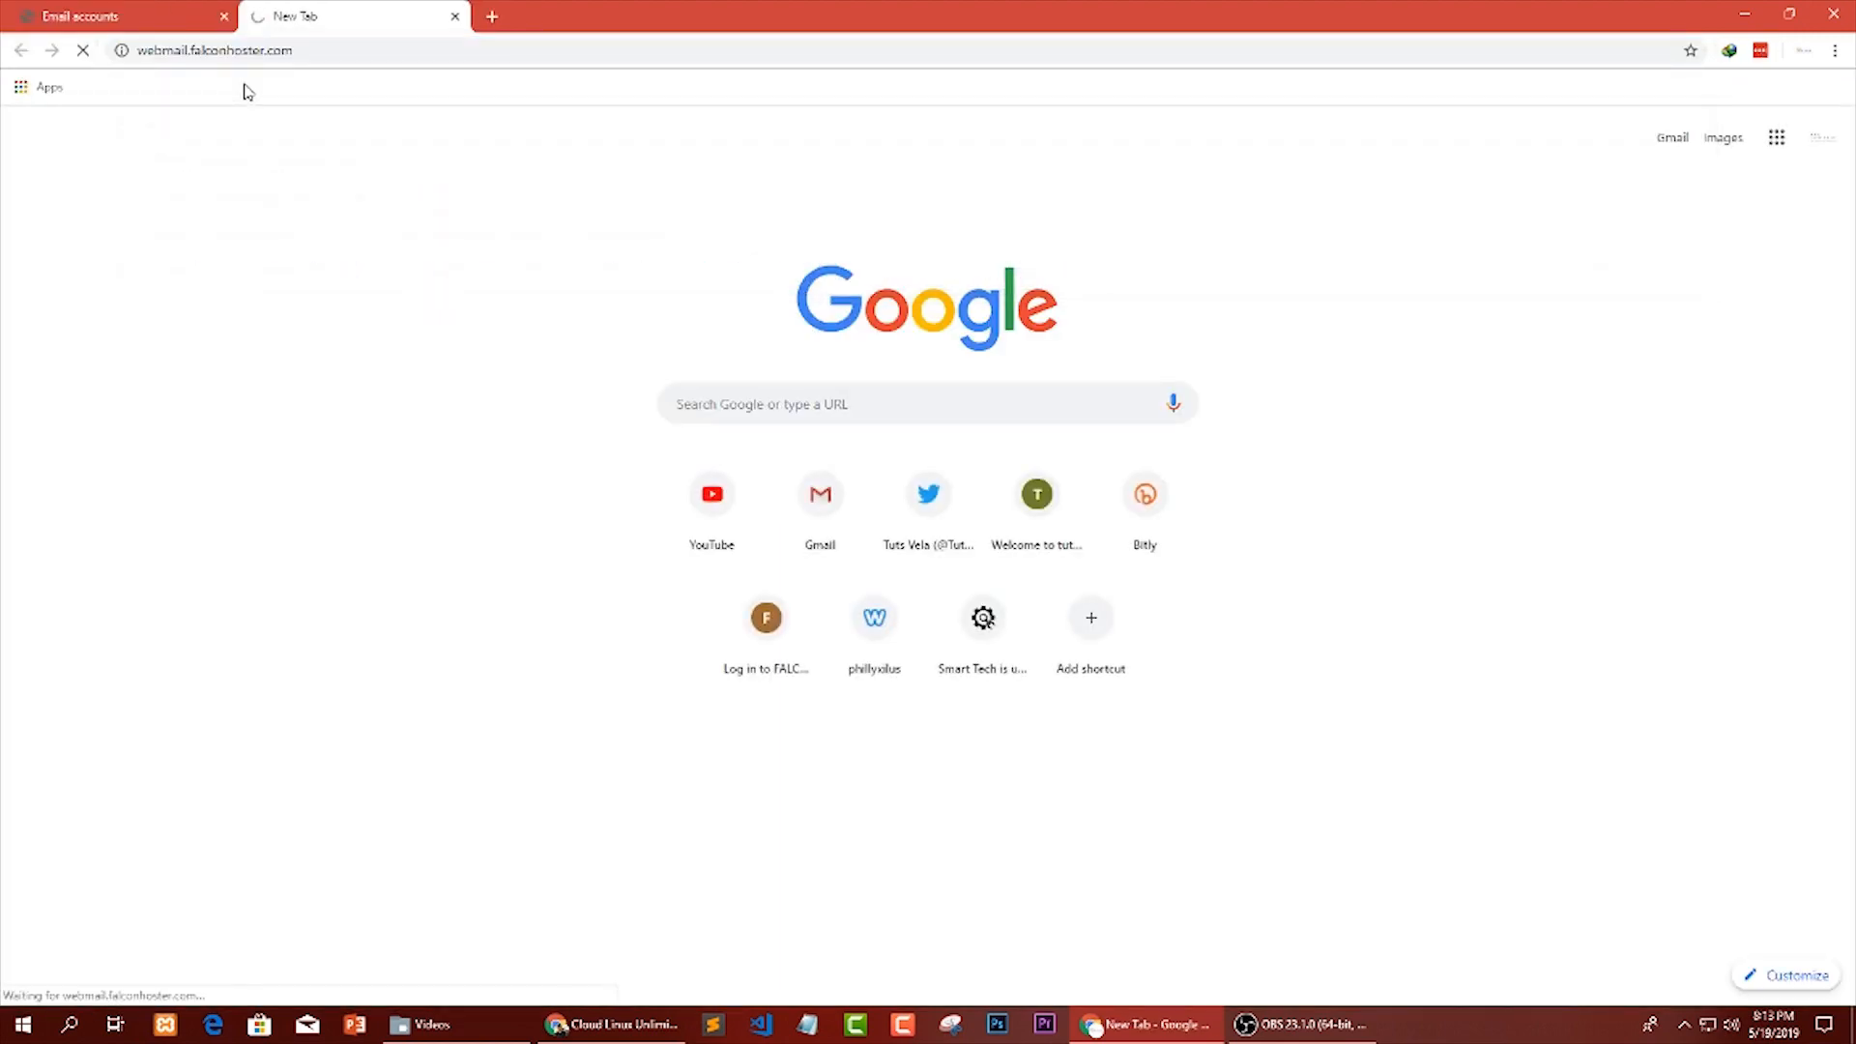
click(331, 50)
drag(344, 13, 74, 7)
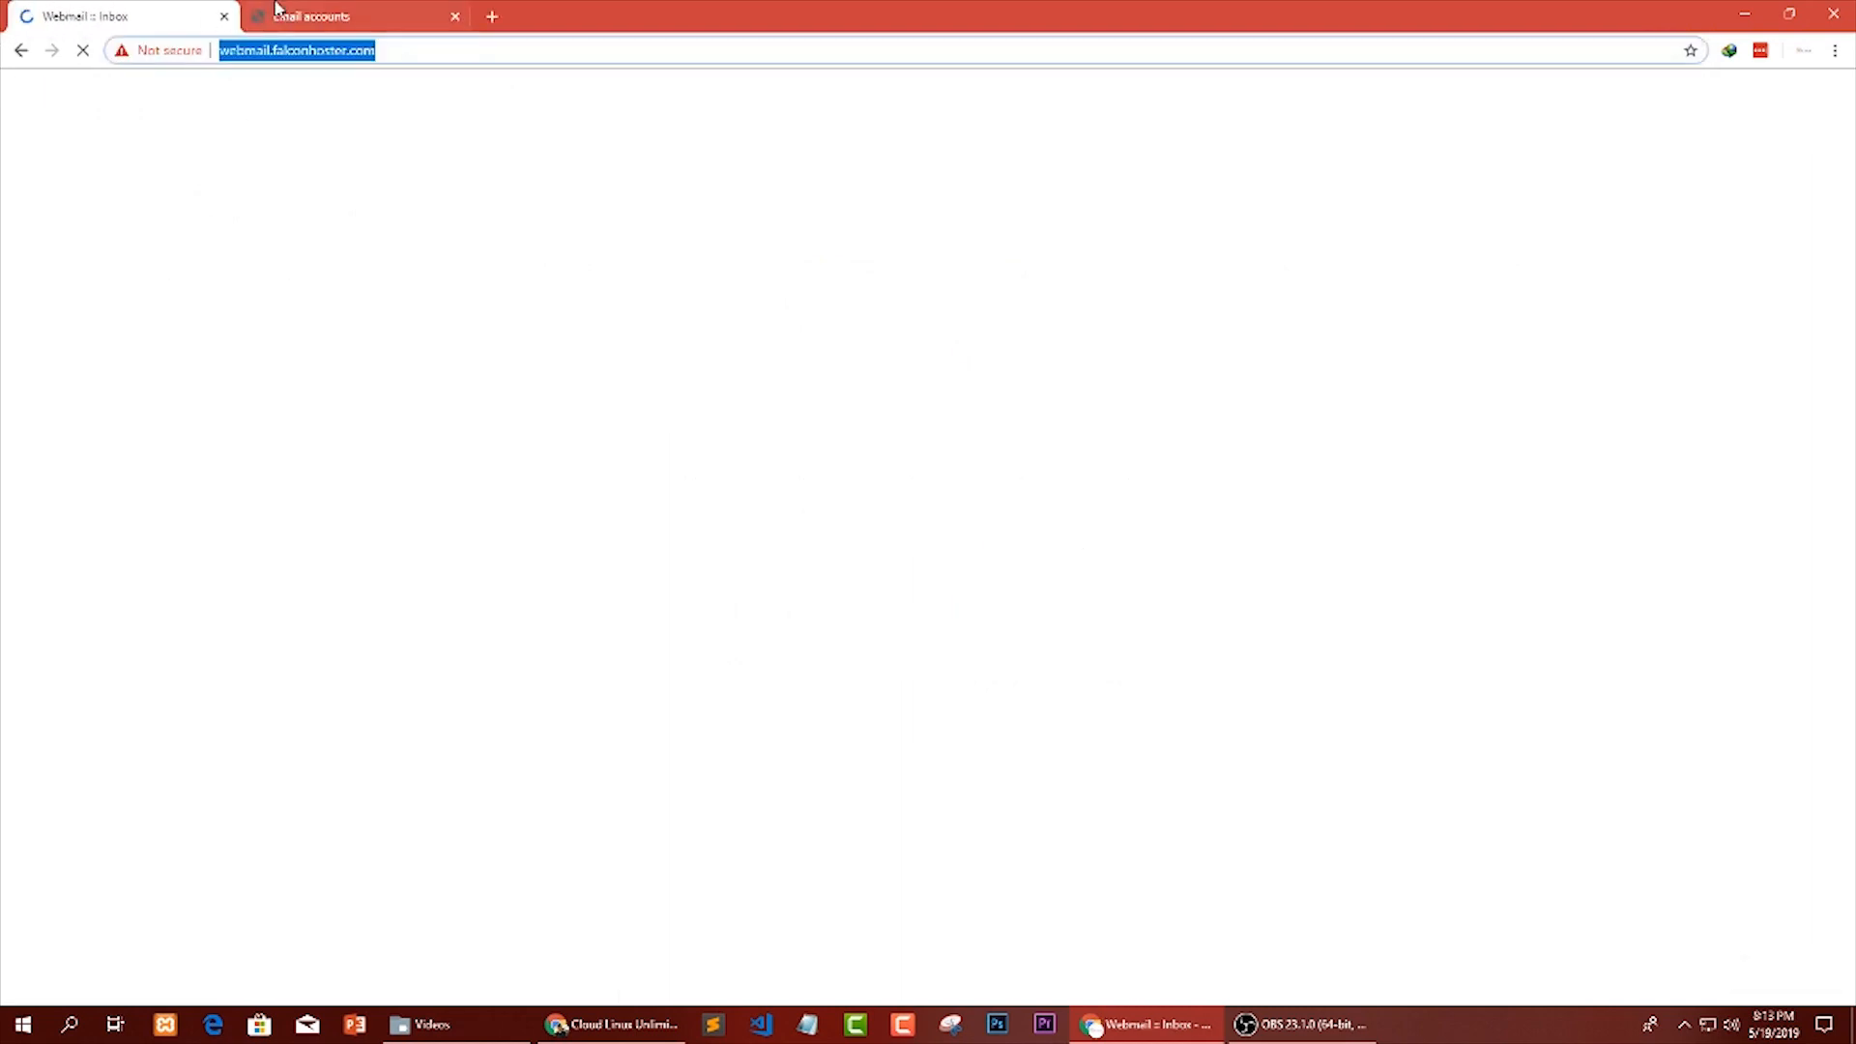
click(413, 47)
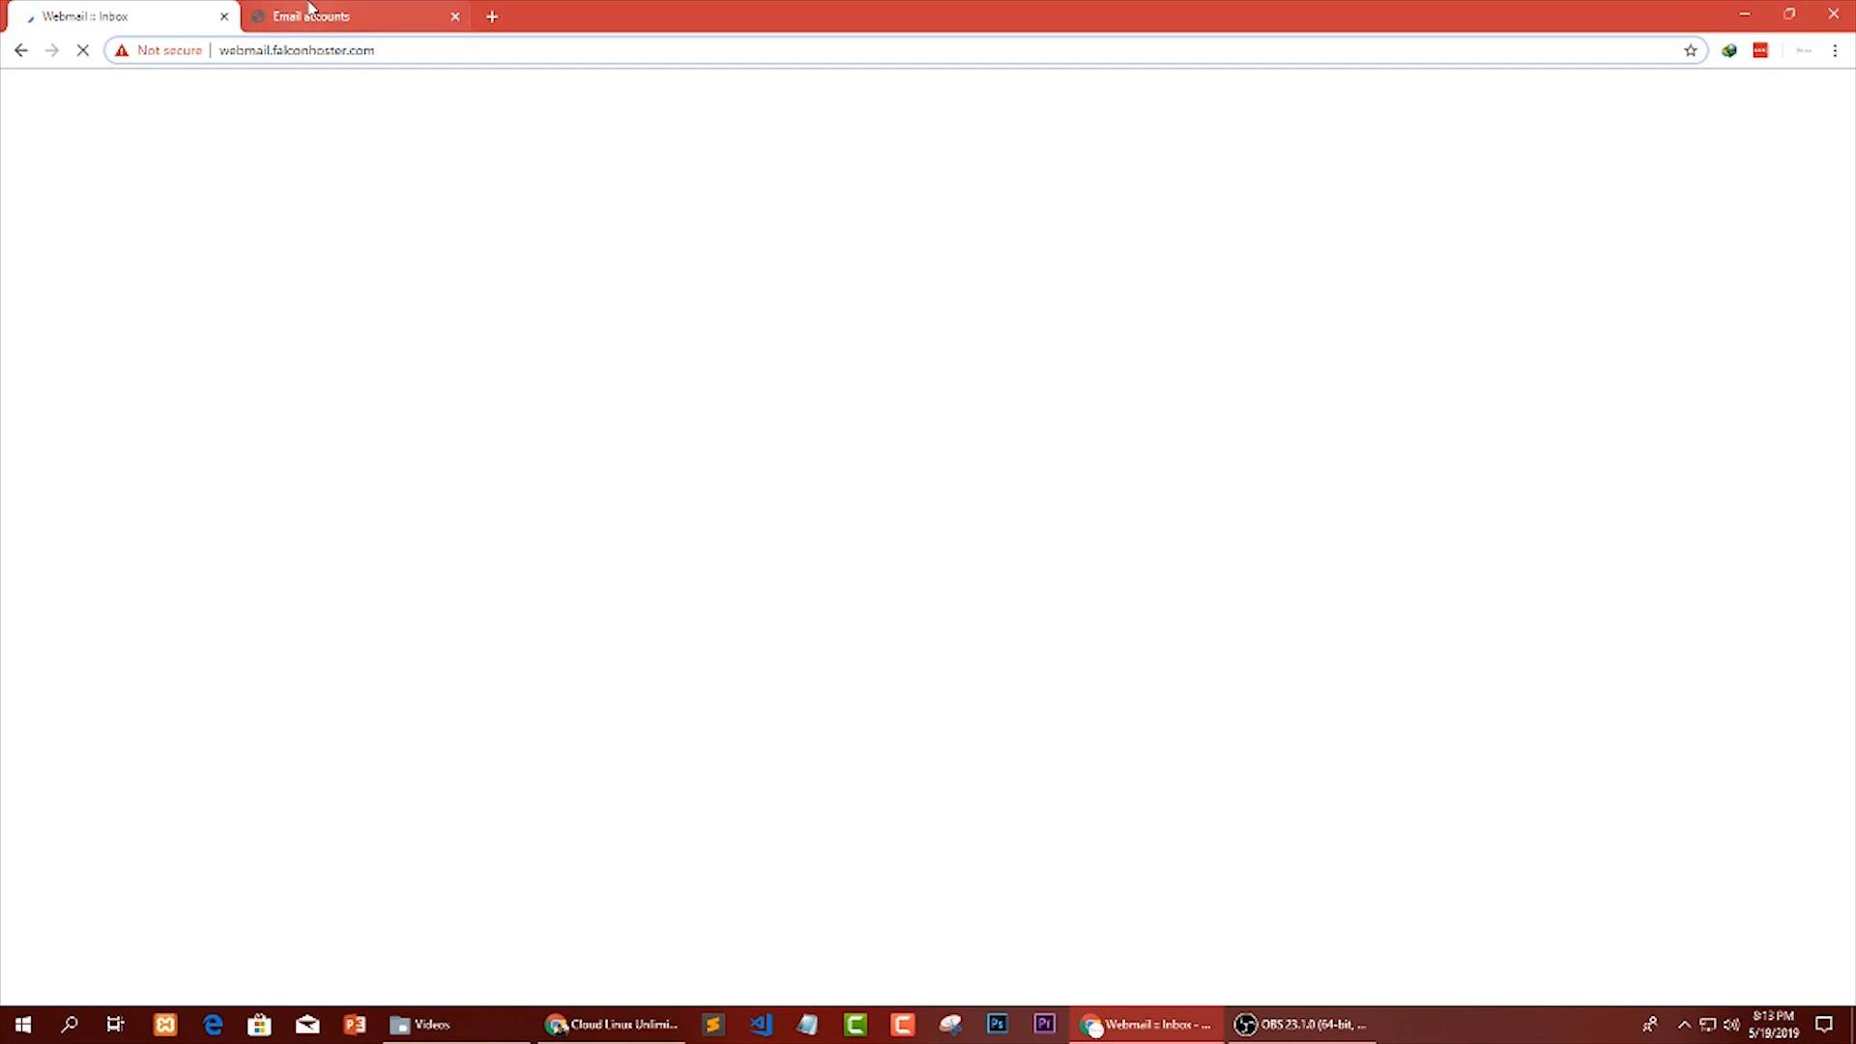
Switch back to the Email Accounts page and go to the service overview for tutsvela.com.
click(309, 14)
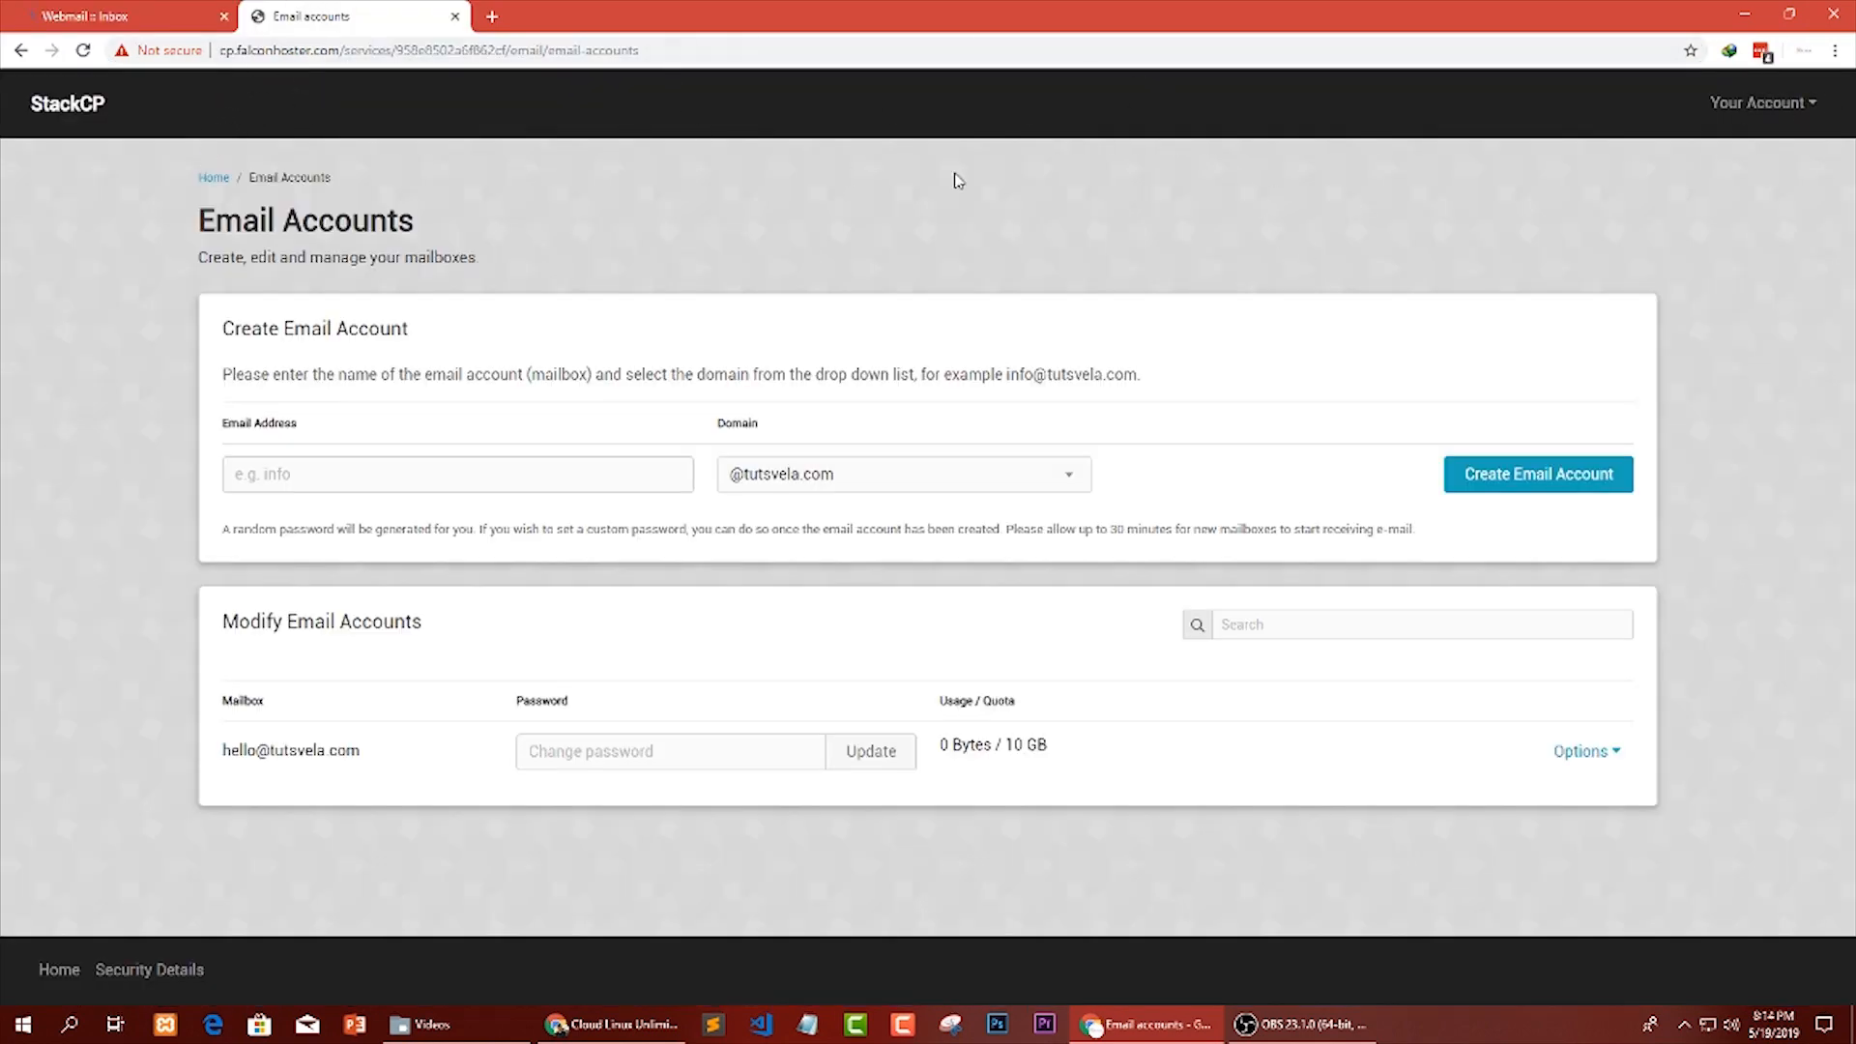
drag(379, 751, 217, 754)
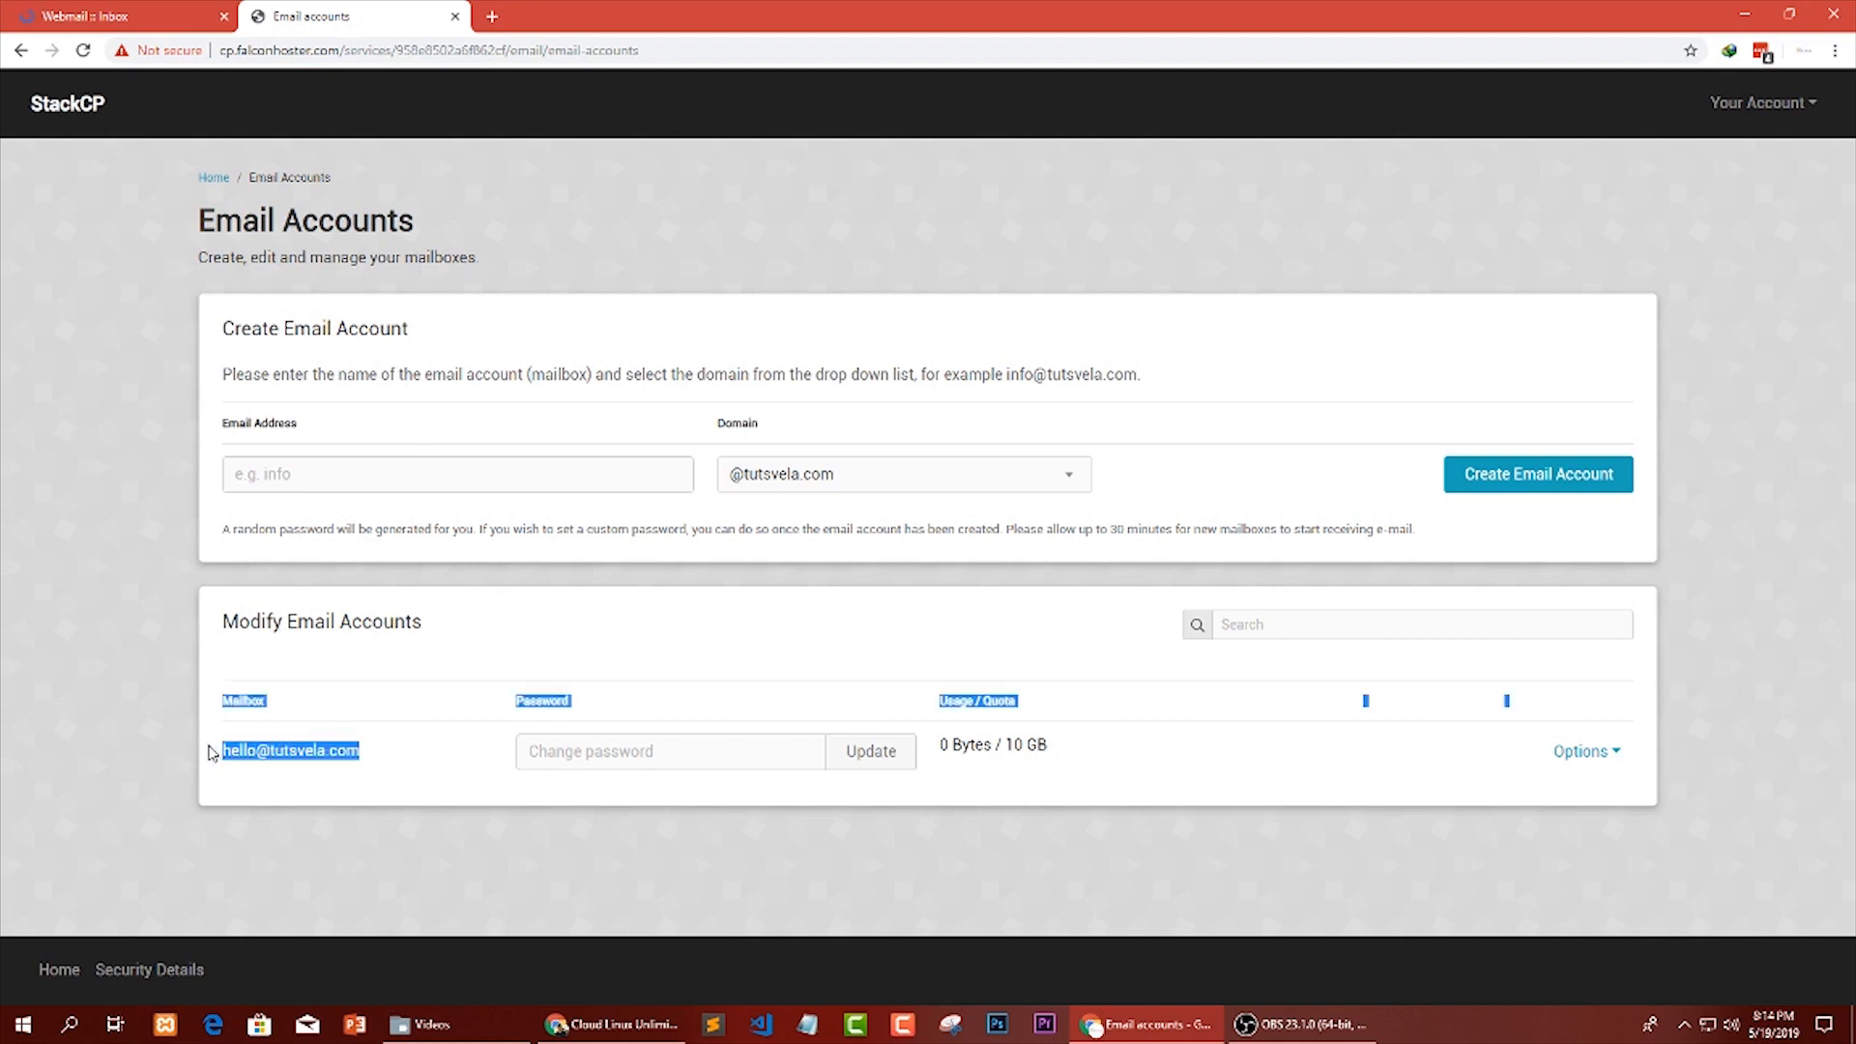
click(403, 232)
click(213, 178)
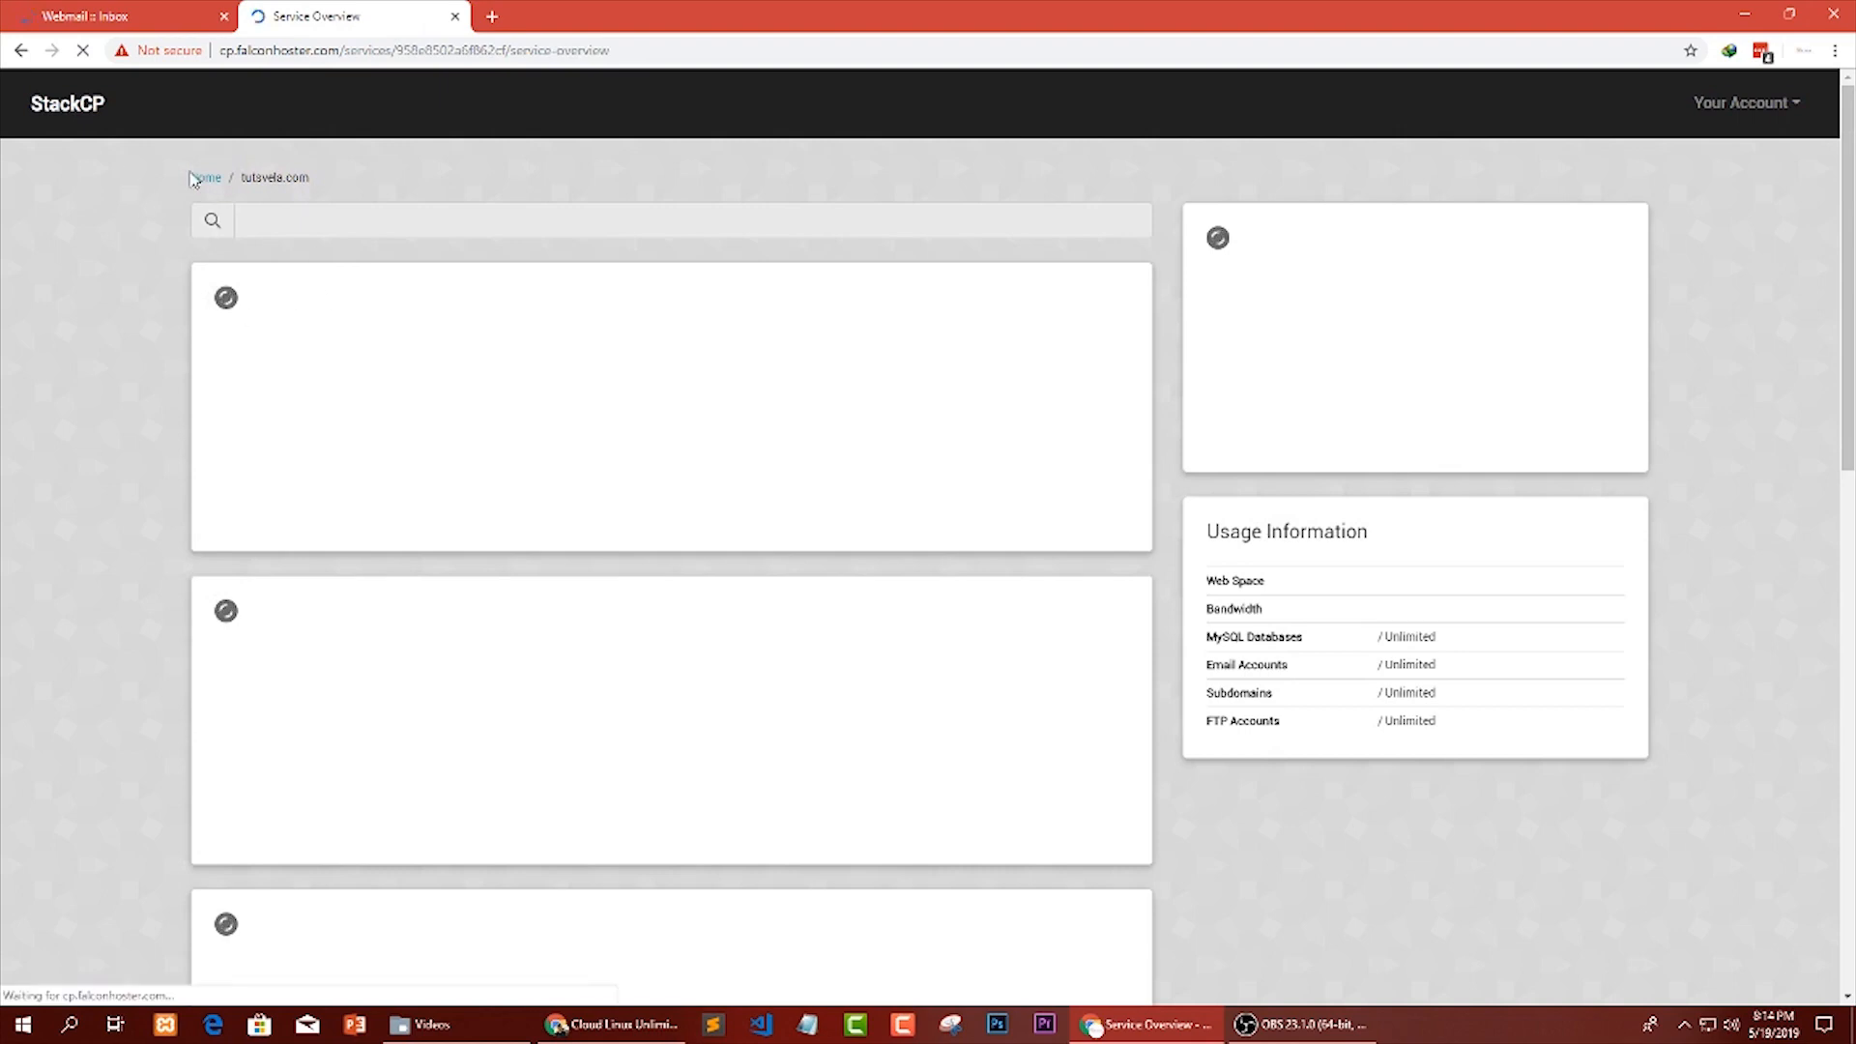
Look through the service overview's tool sections and examine the applications offered under One-Click Installs.
scroll(14, 274, down, 4)
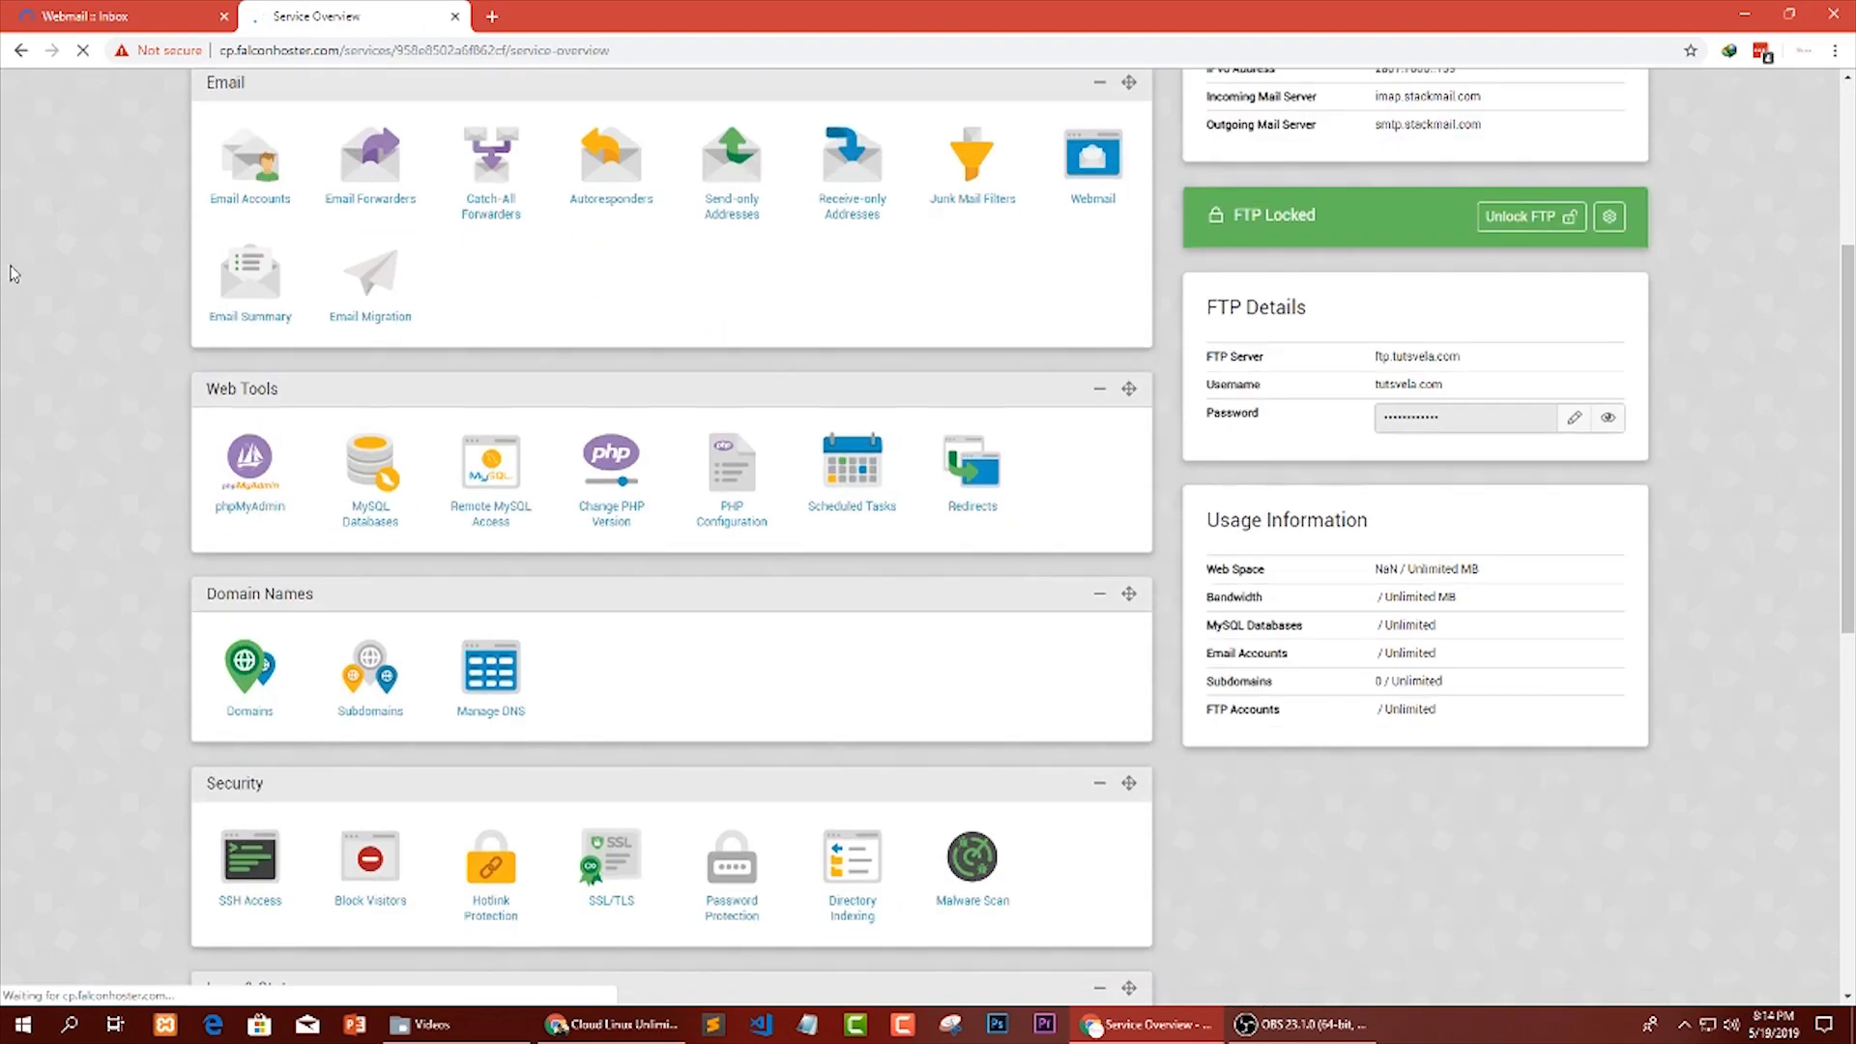
scroll(14, 274, down, 6)
scroll(15, 273, down, 6)
scroll(17, 273, up, 6)
scroll(20, 274, down, 4)
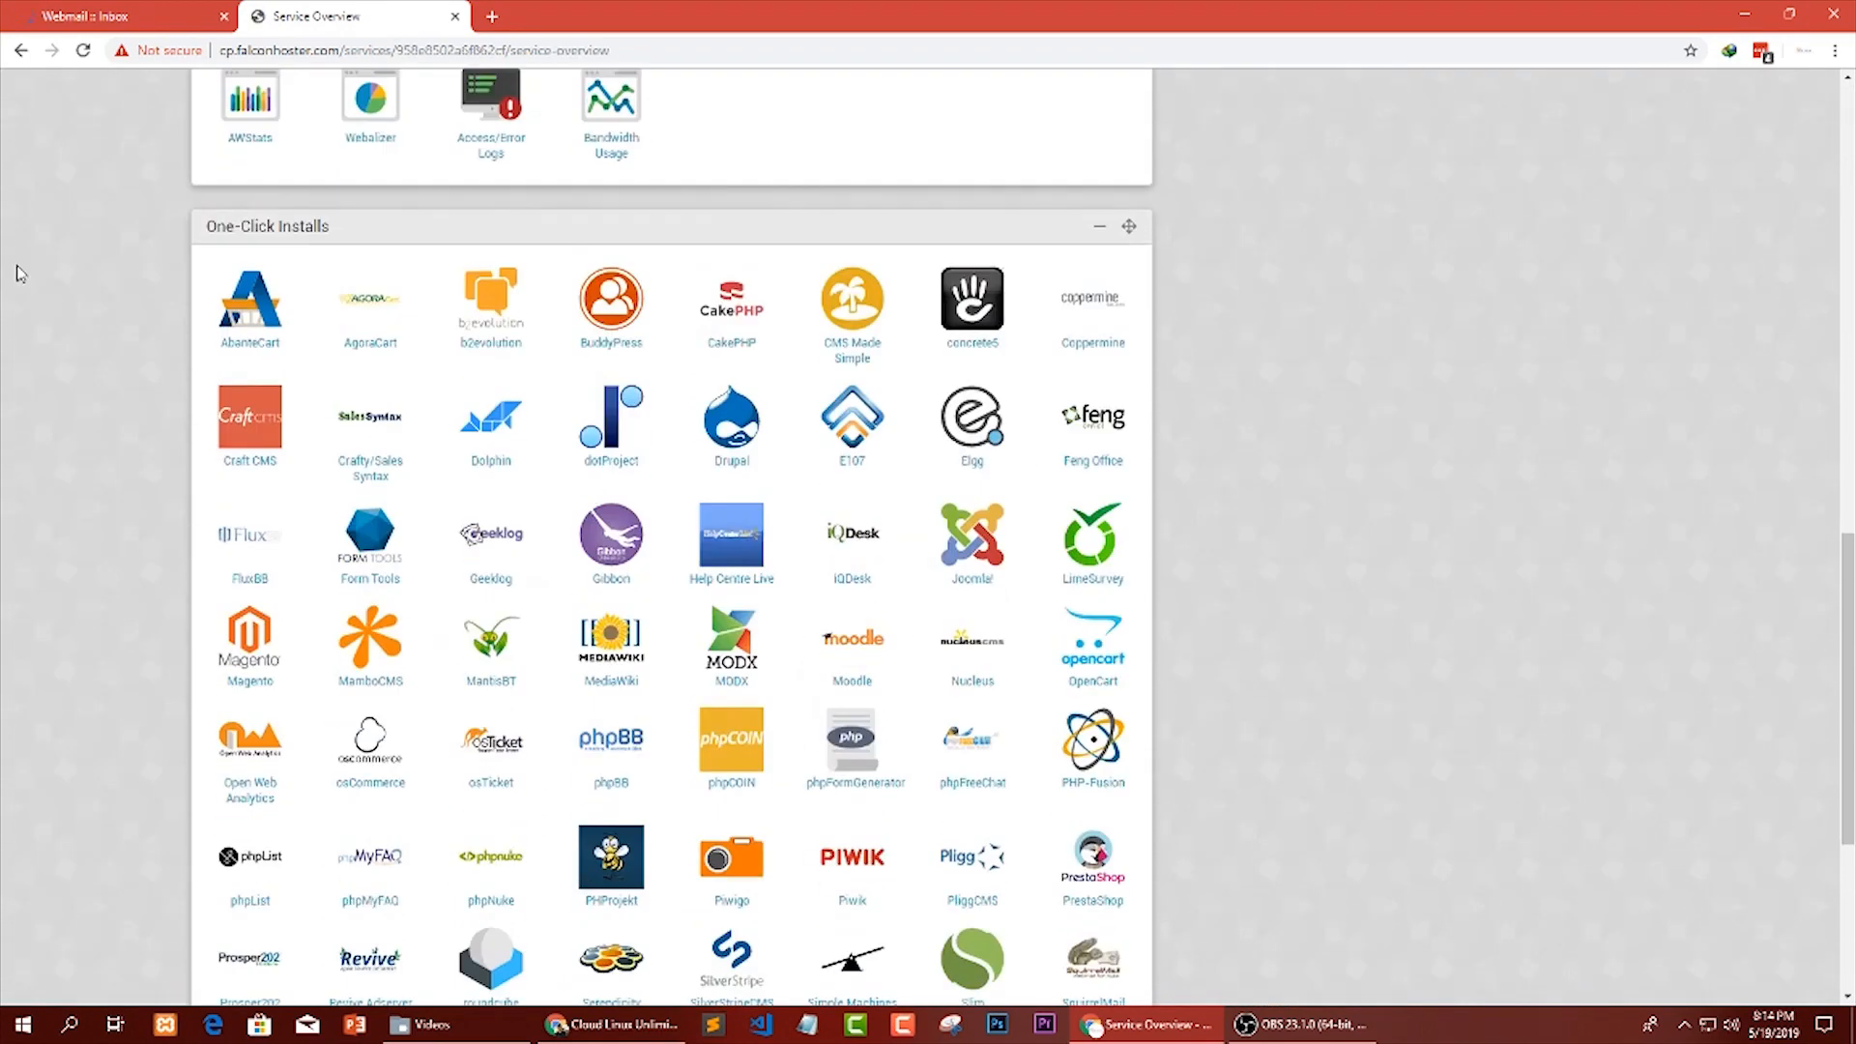
drag(205, 230, 285, 224)
click(354, 233)
click(349, 232)
scroll(842, 363, down, 5)
scroll(1248, 866, up, 1)
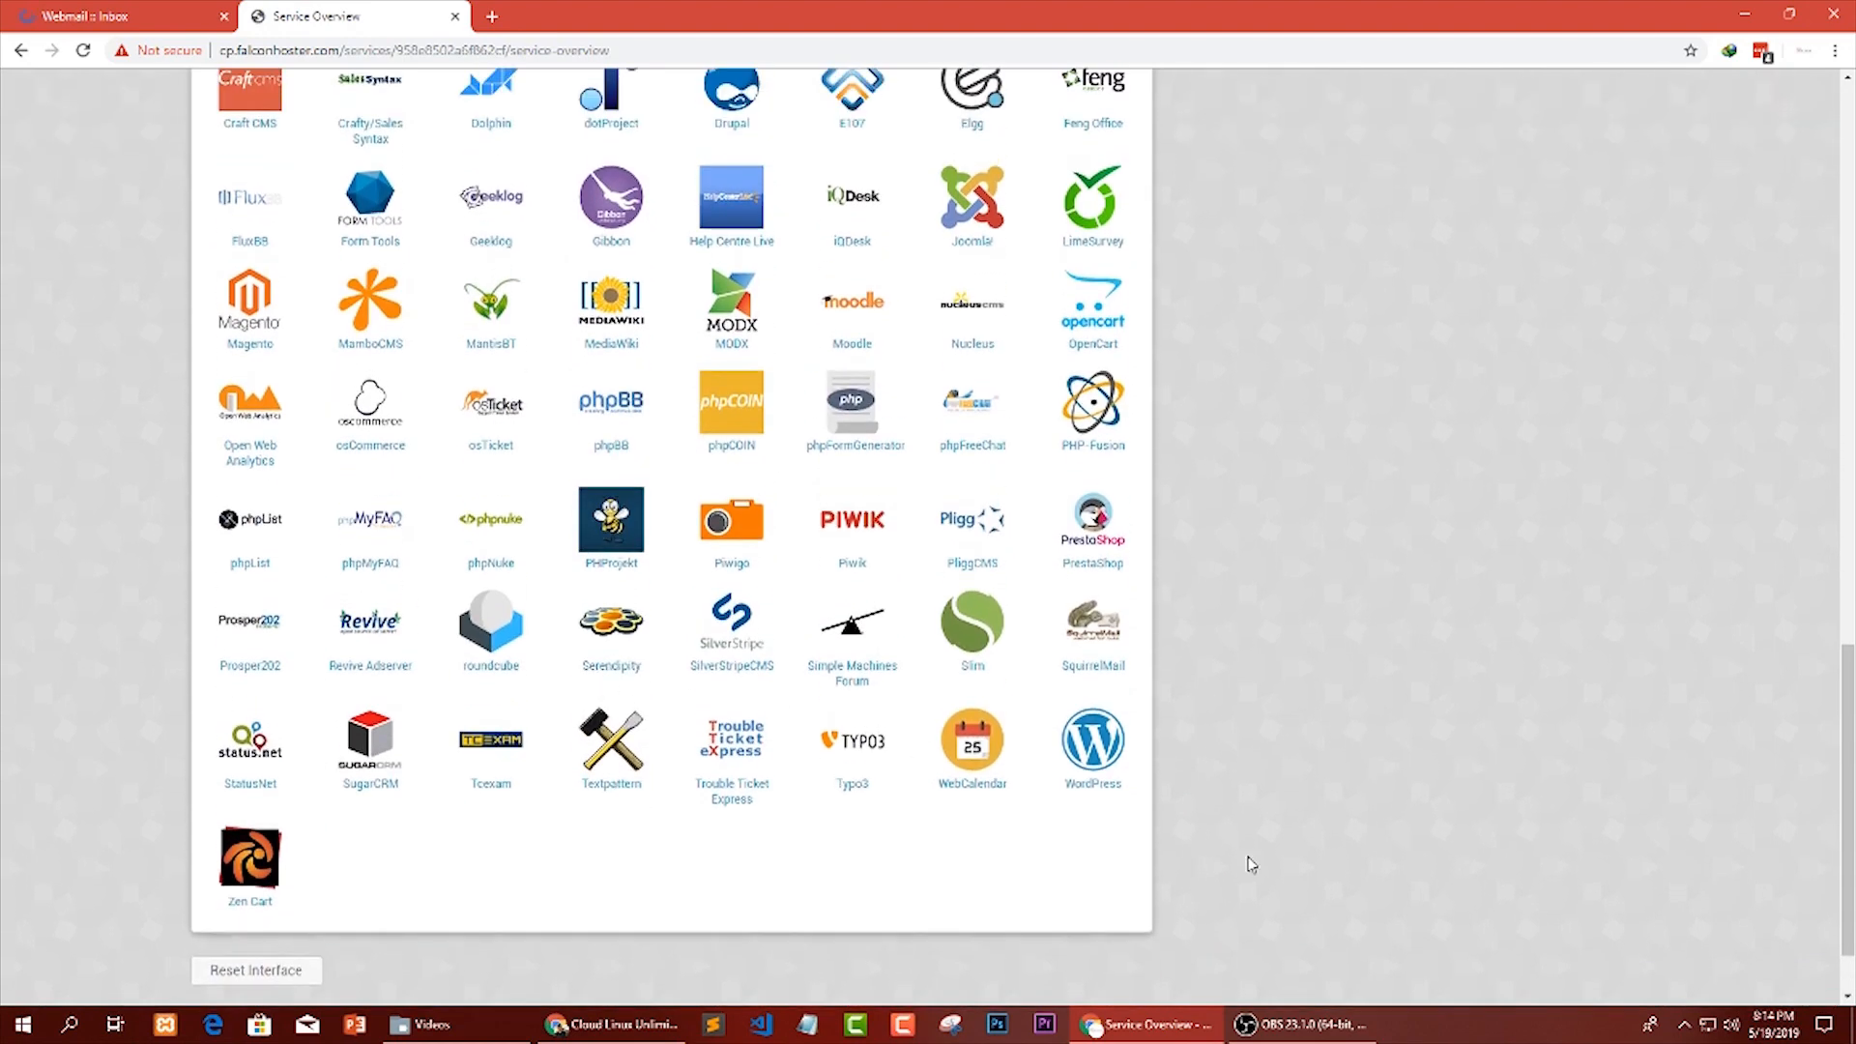
scroll(967, 745, up, 1)
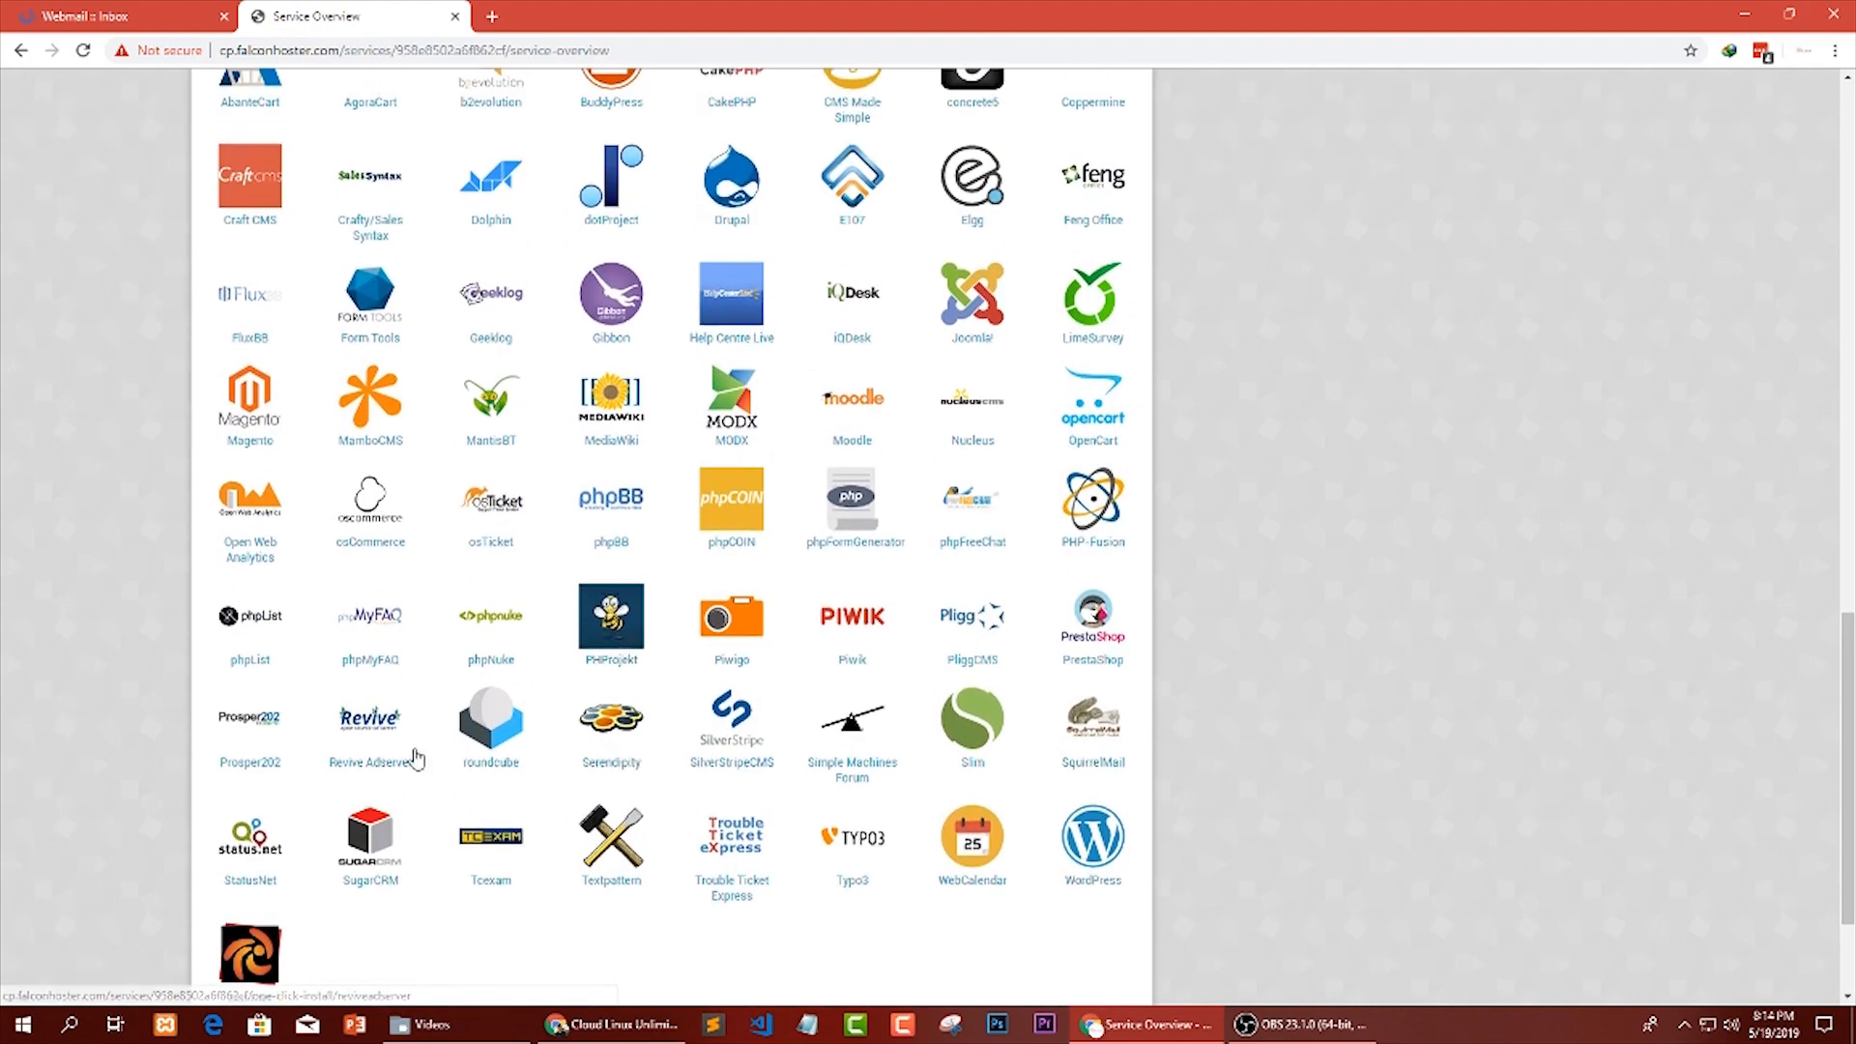
scroll(411, 754, up, 2)
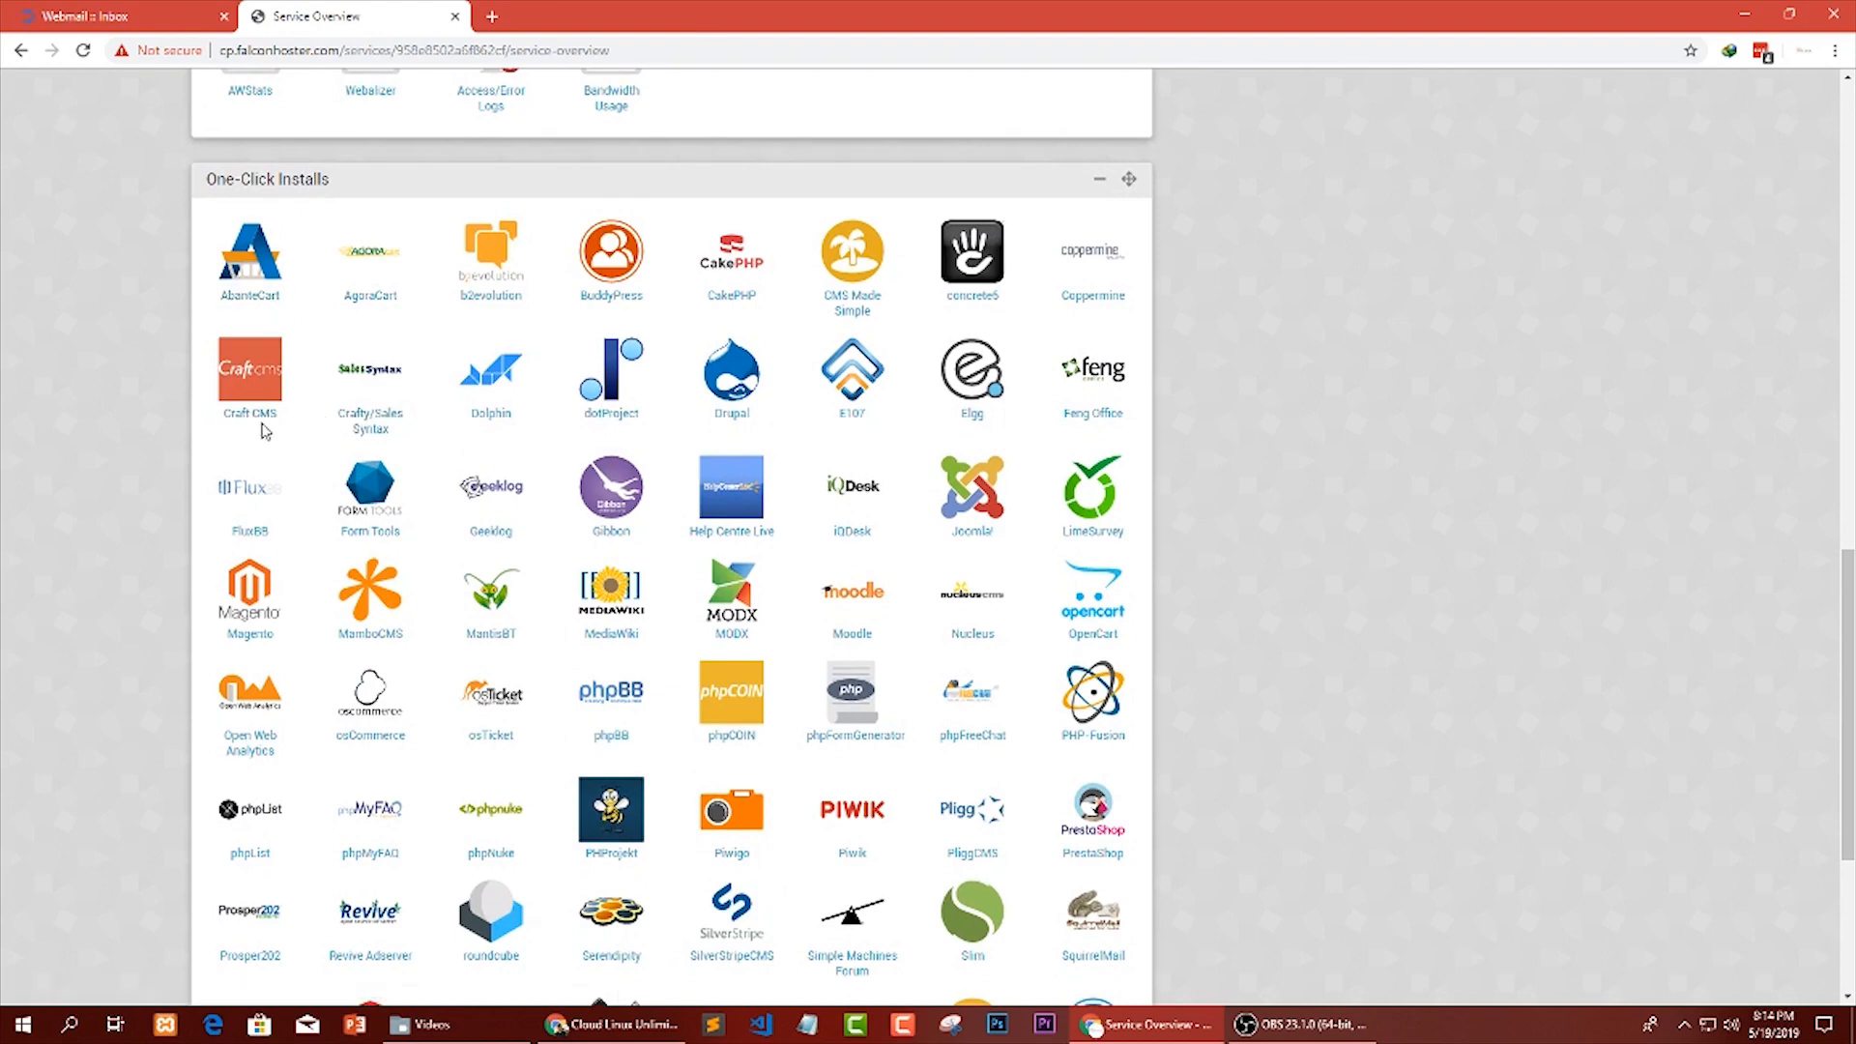
scroll(1157, 310, down, 5)
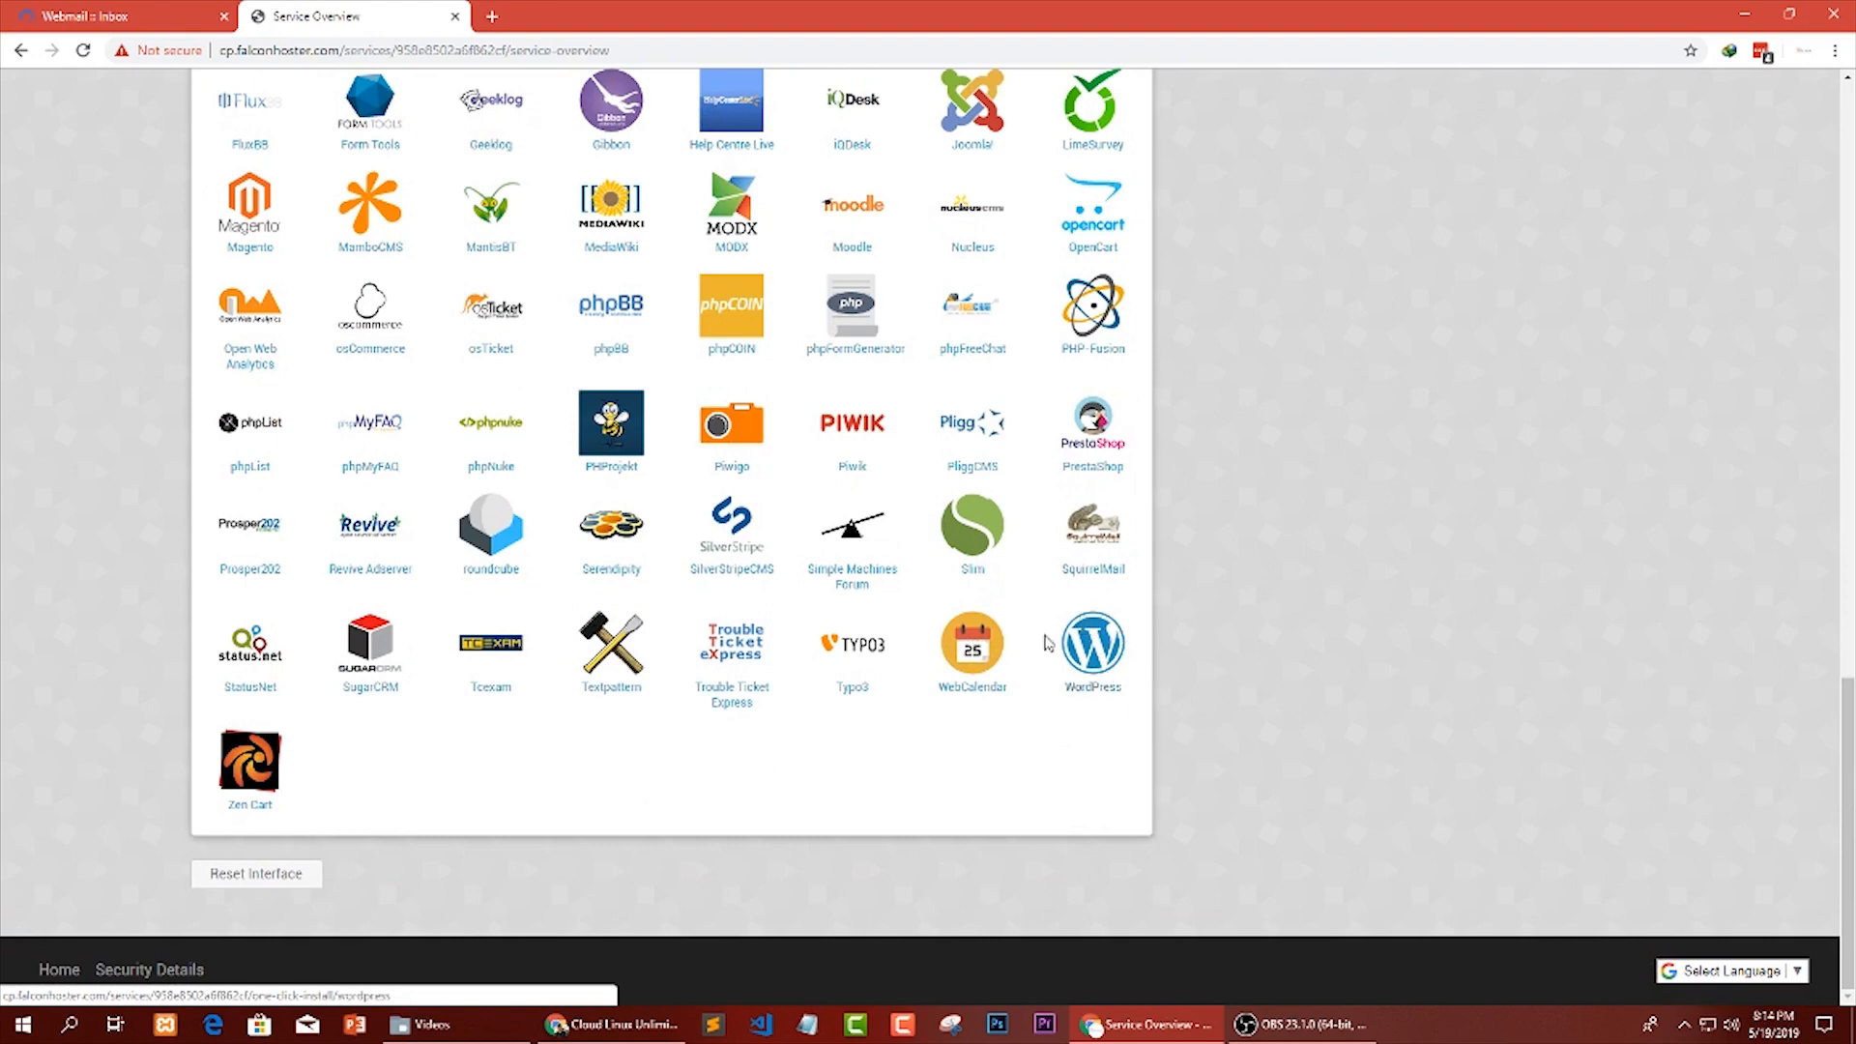
Open the WordPress installer from the One-Click Installs section.
click(1108, 643)
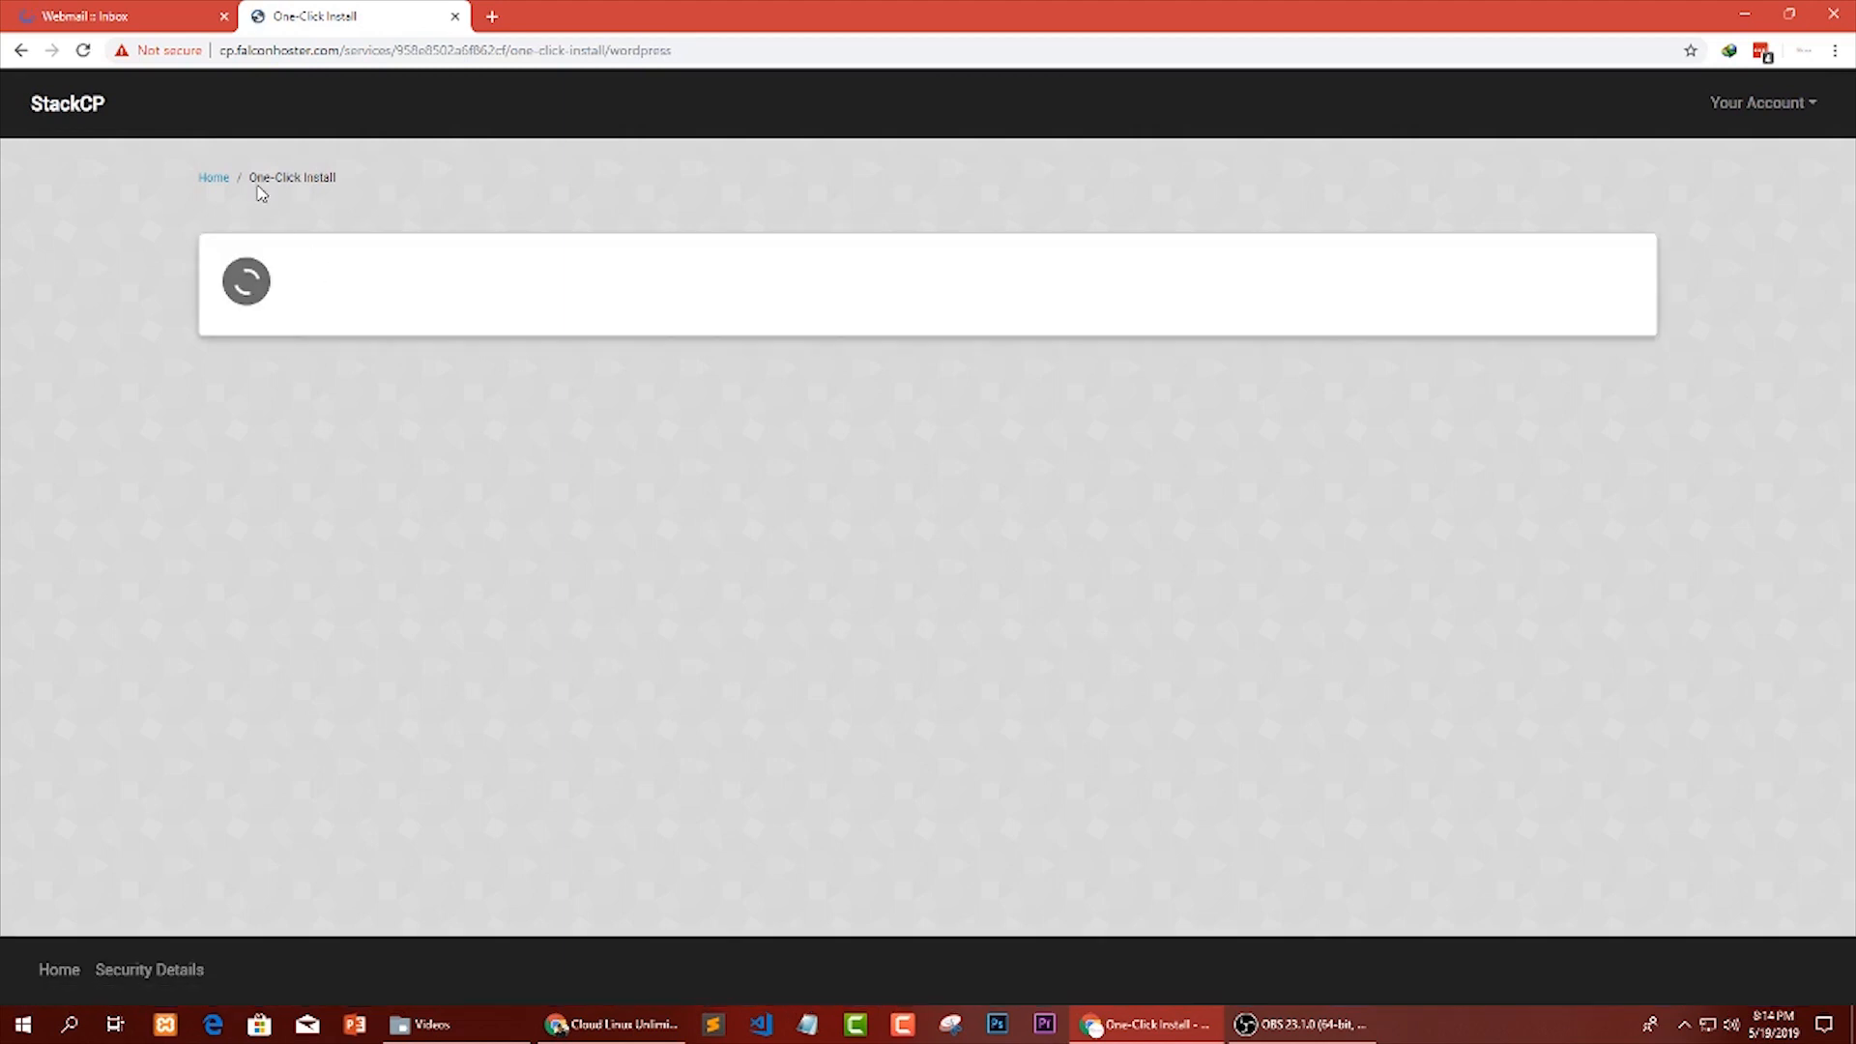
drag(258, 177, 299, 281)
click(434, 249)
click(198, 8)
click(298, 16)
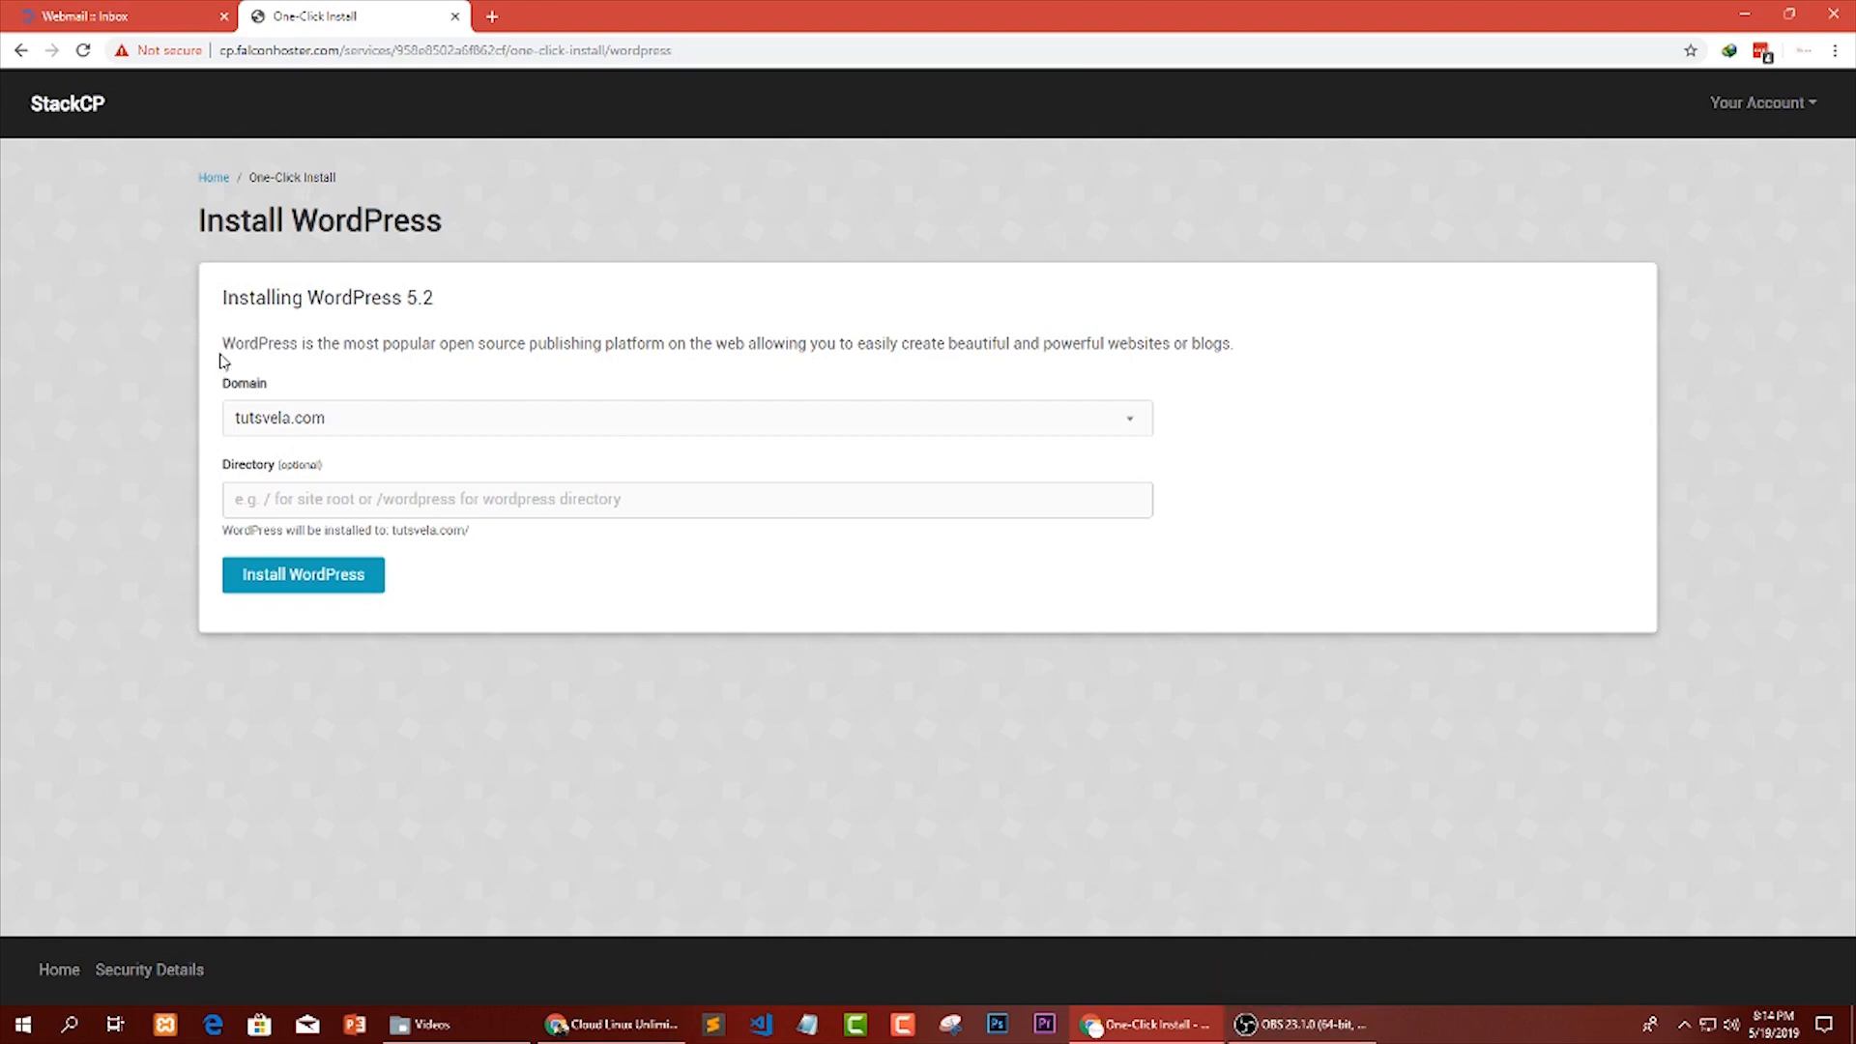
Review the WordPress 5.2 installation form and keep tutsvela.com as the installation domain.
drag(223, 295, 455, 300)
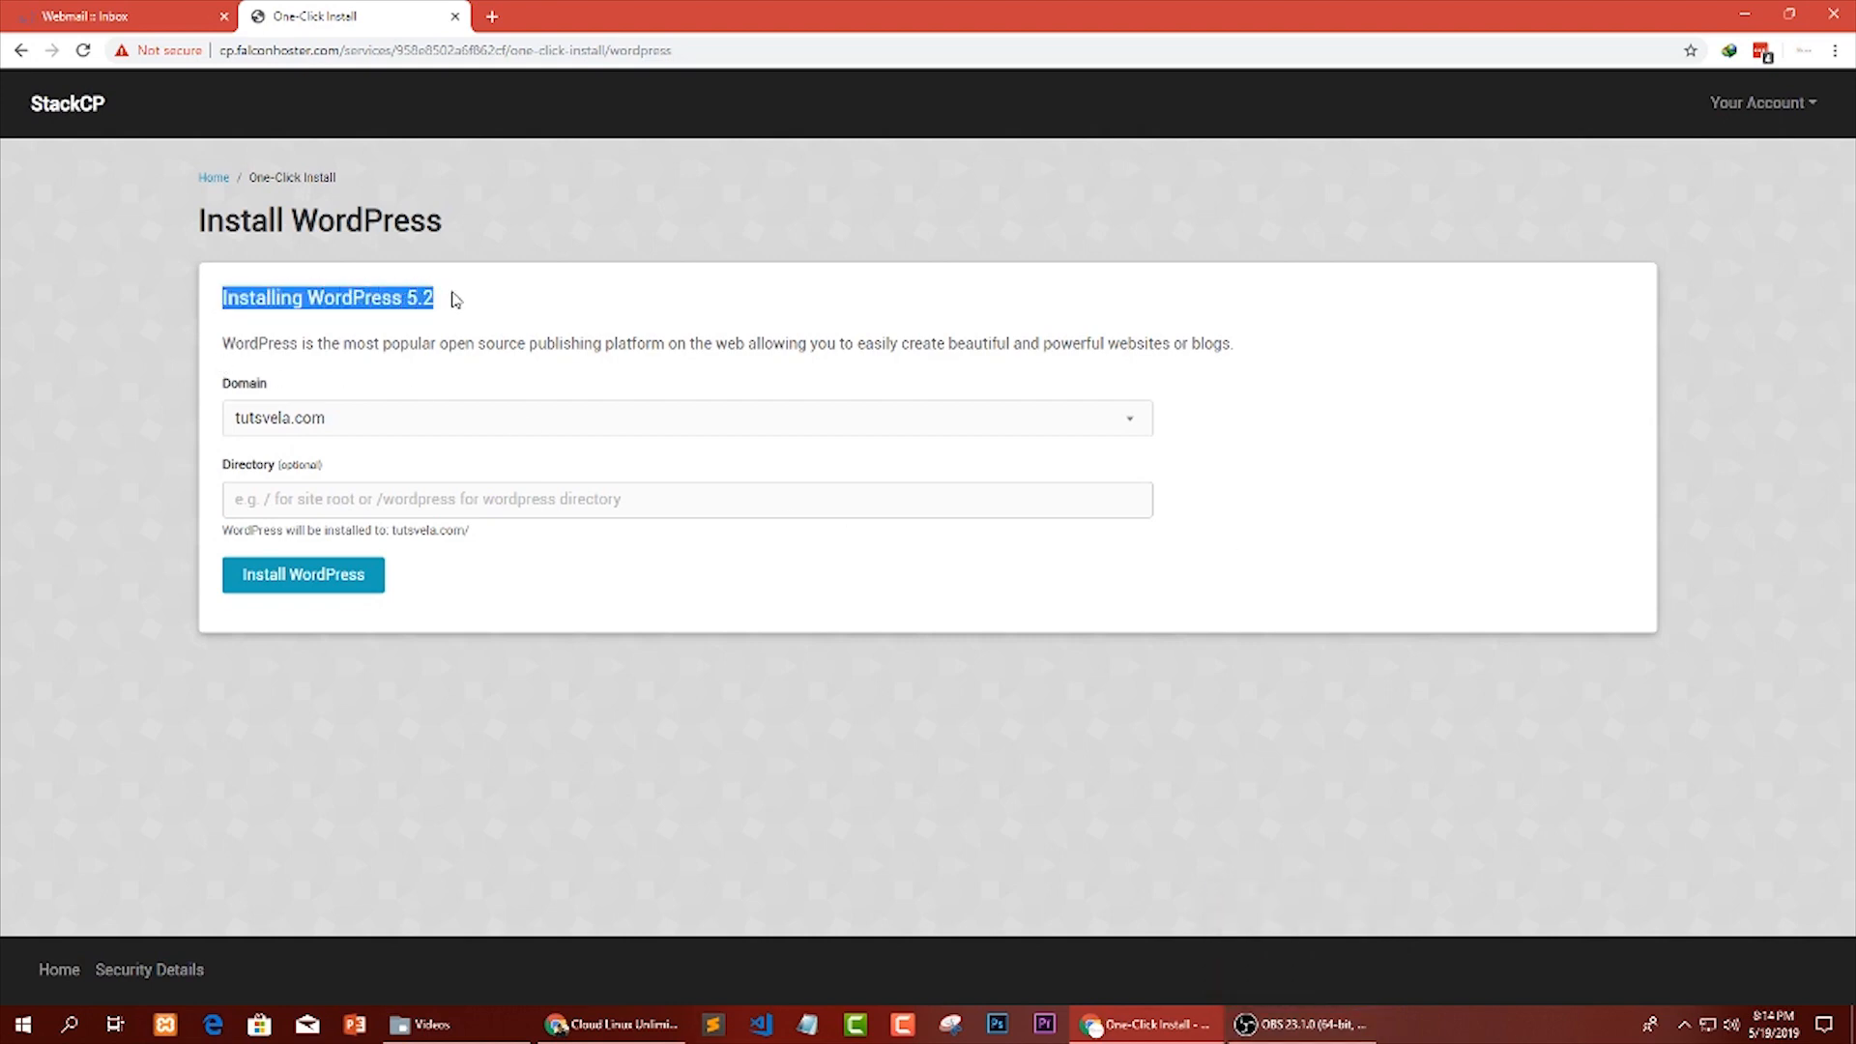
click(232, 384)
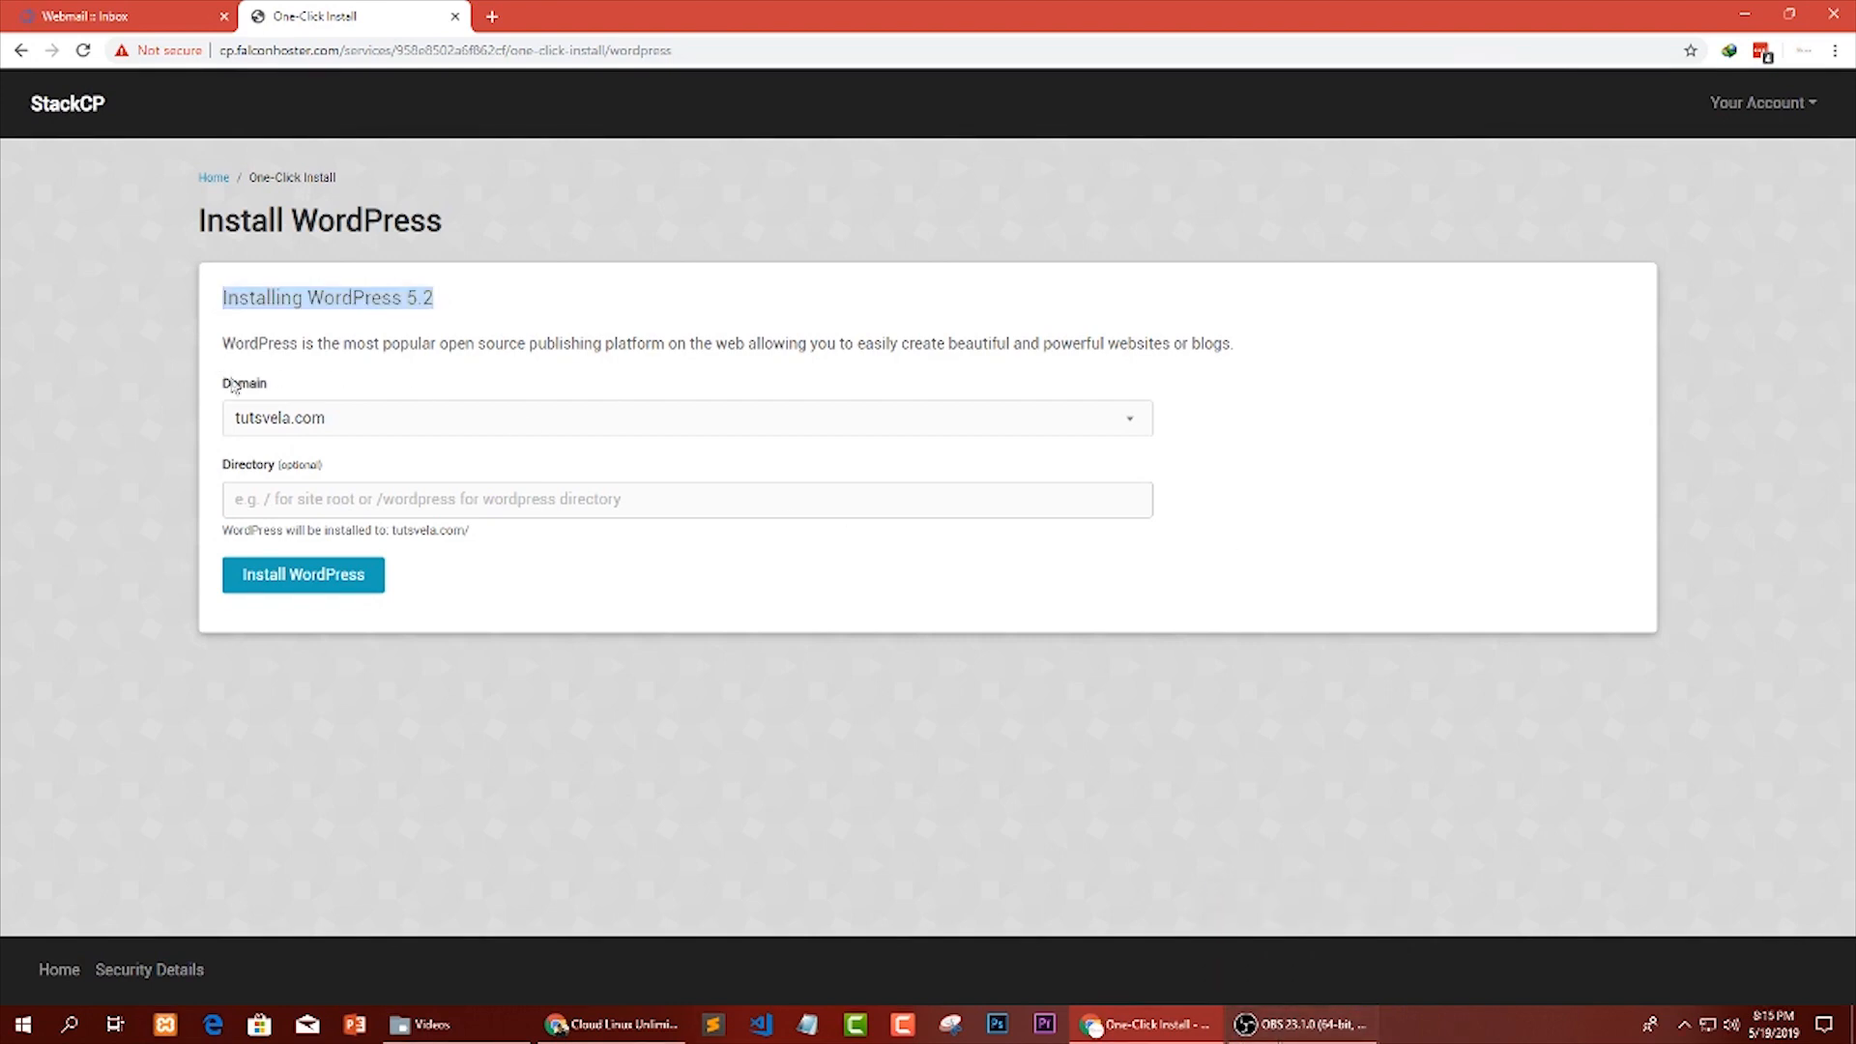
drag(224, 392, 280, 392)
click(274, 396)
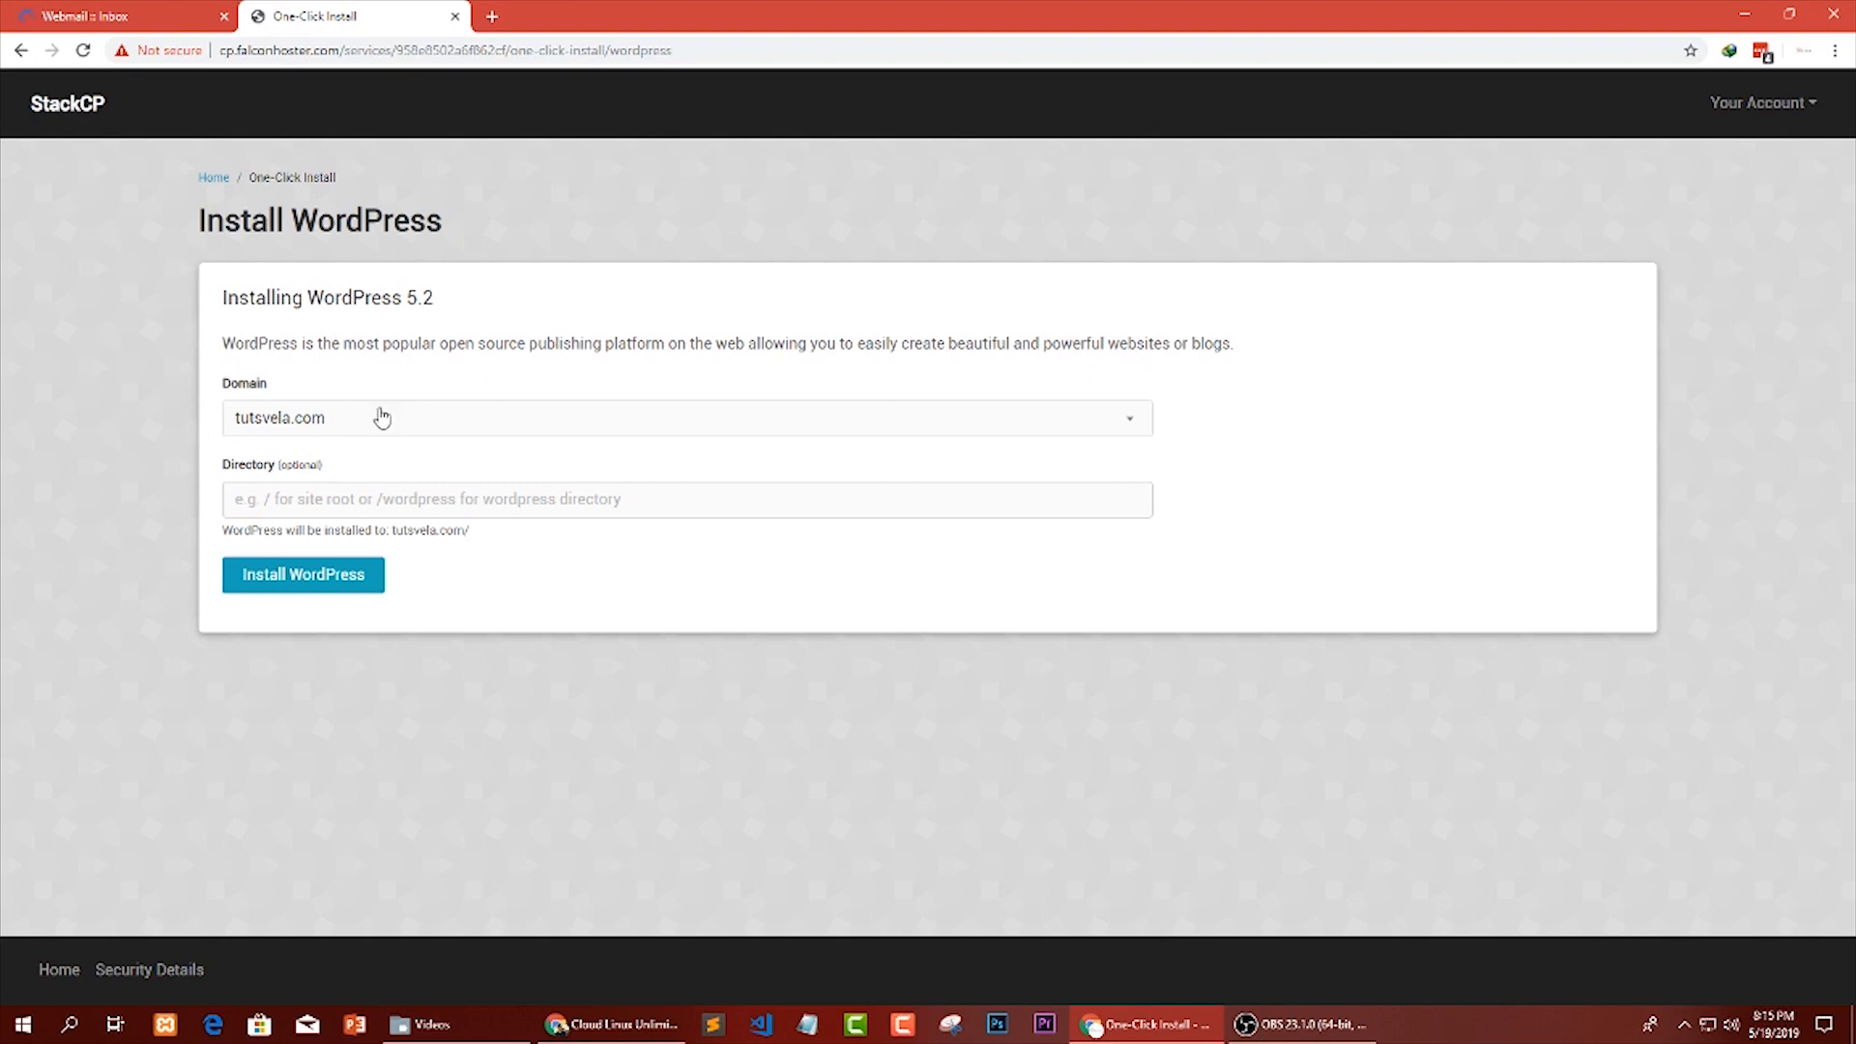
click(329, 419)
click(314, 419)
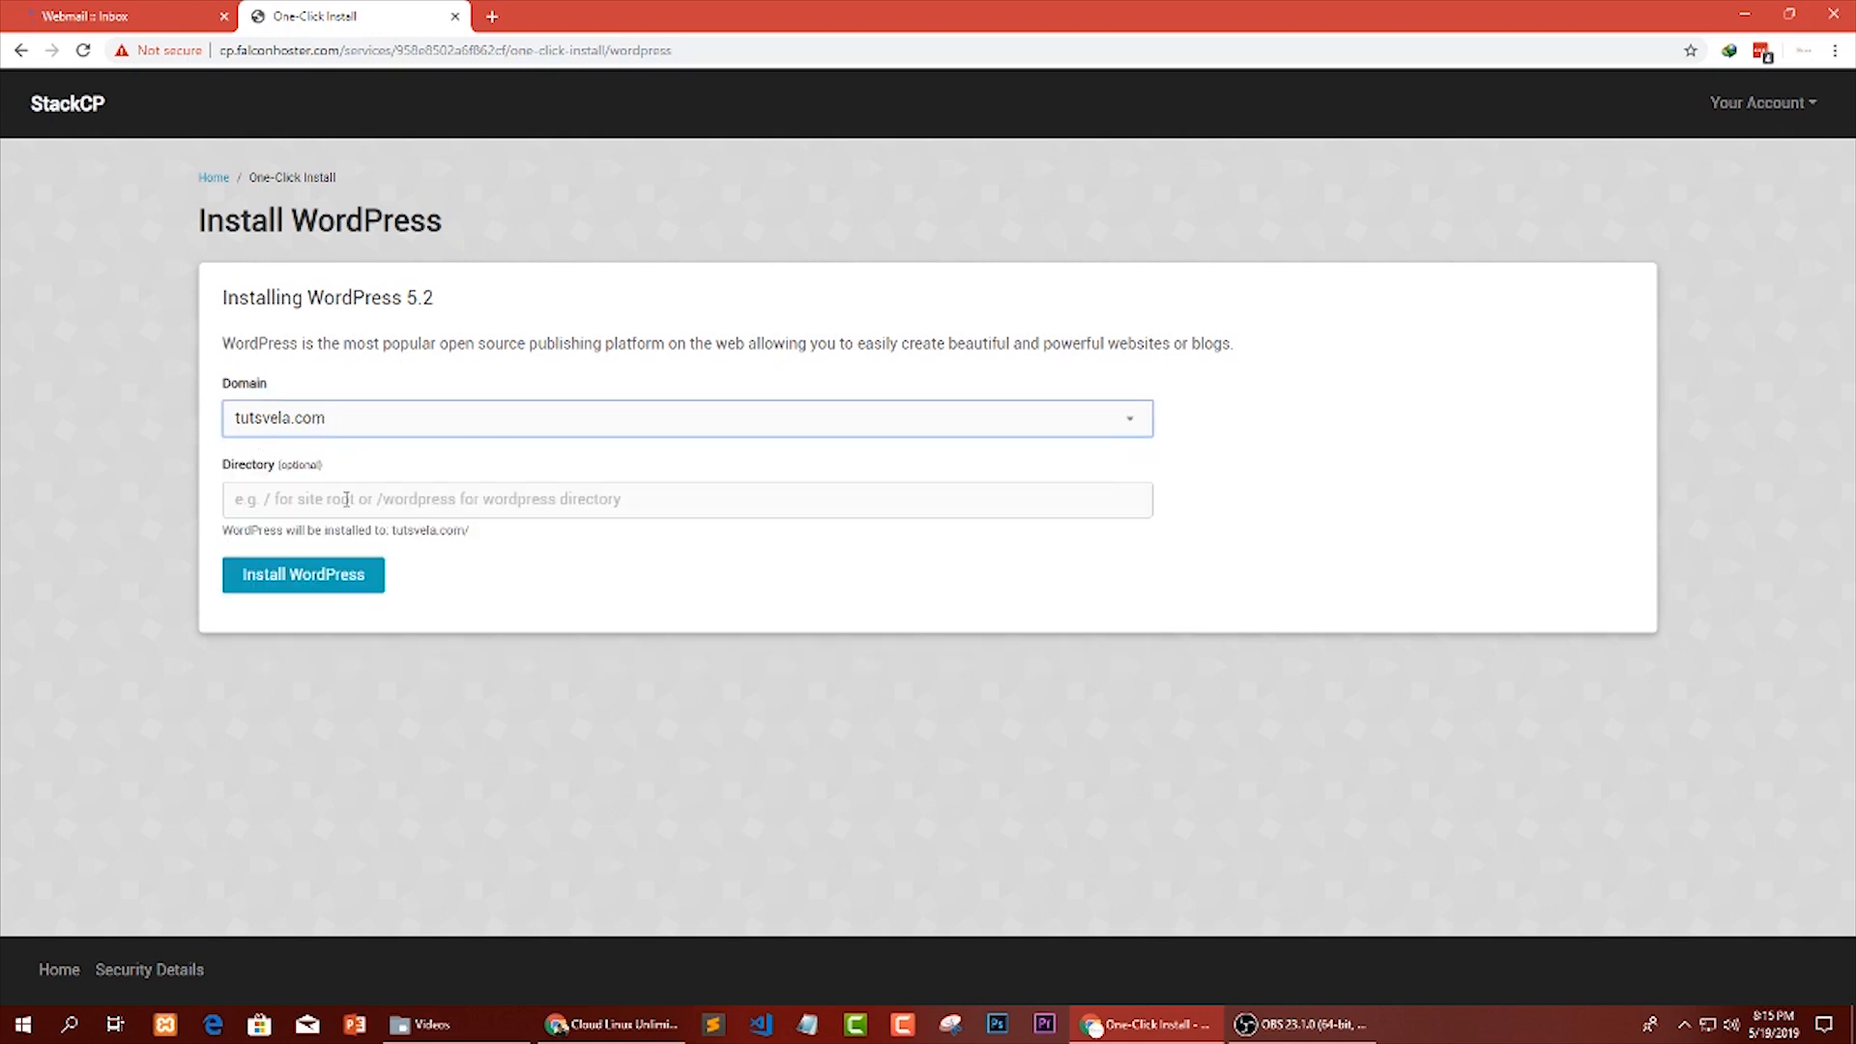
Leave the optional directory empty and start the WordPress installation at the root of tutsvela.com.
click(348, 498)
mouse_move(229, 467)
mouse_down()
mouse_move(332, 473)
mouse_move(208, 472)
mouse_up()
click(305, 580)
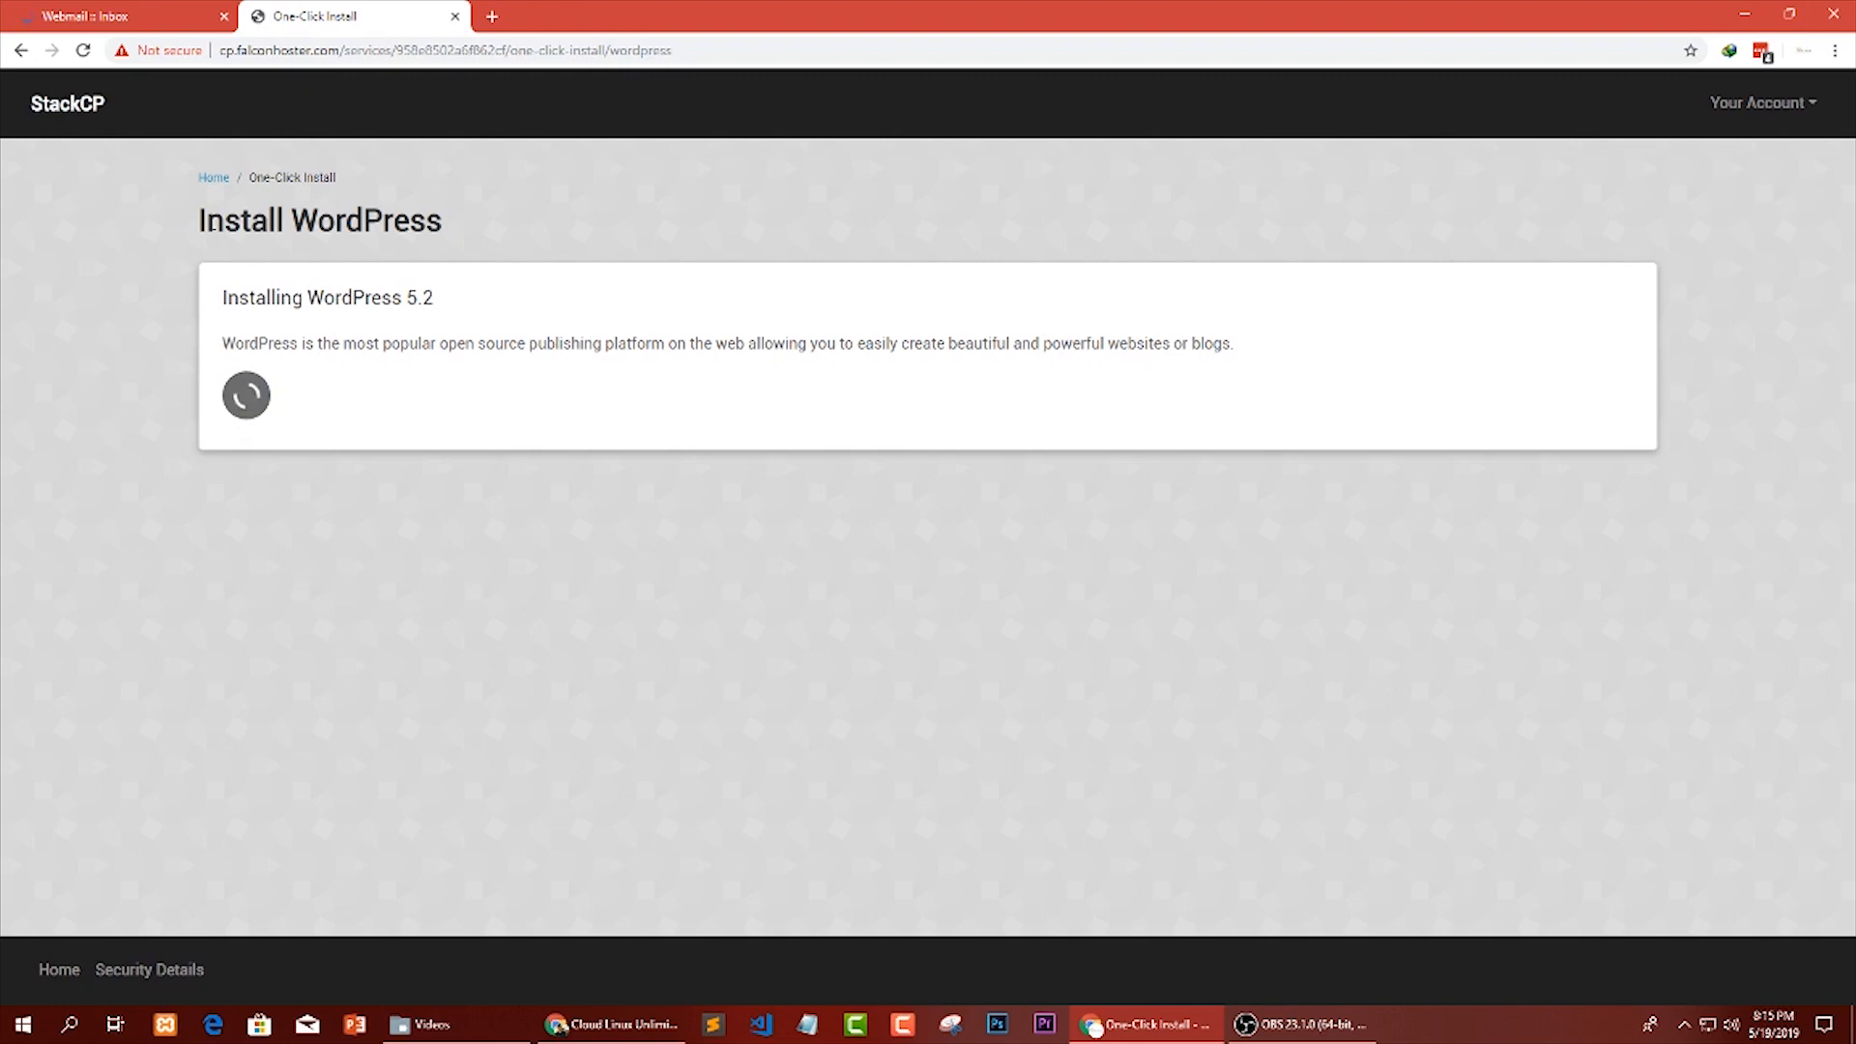
drag(194, 222, 444, 218)
click(443, 218)
drag(307, 300, 355, 302)
click(416, 348)
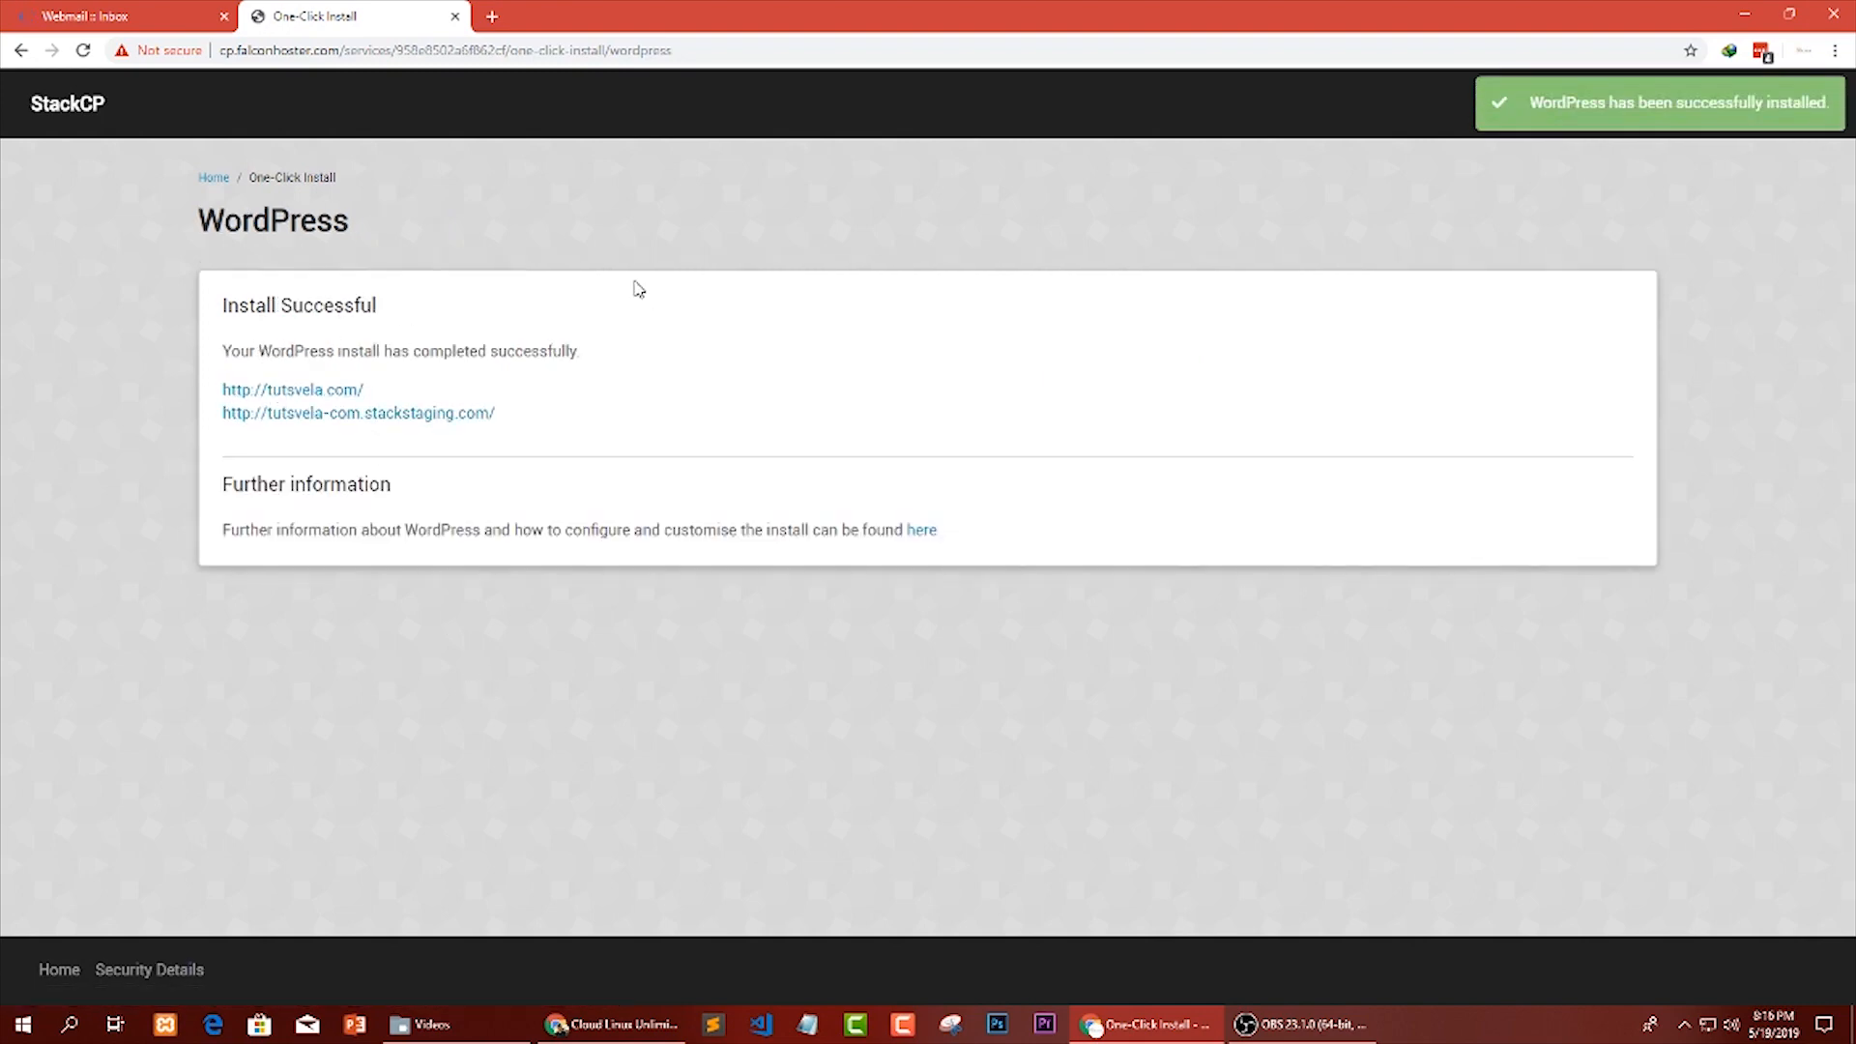
Open the tutsvela.com site link in a new tab and continue the WordPress setup in English (United States).
right_click(266, 392)
click(295, 400)
click(580, 16)
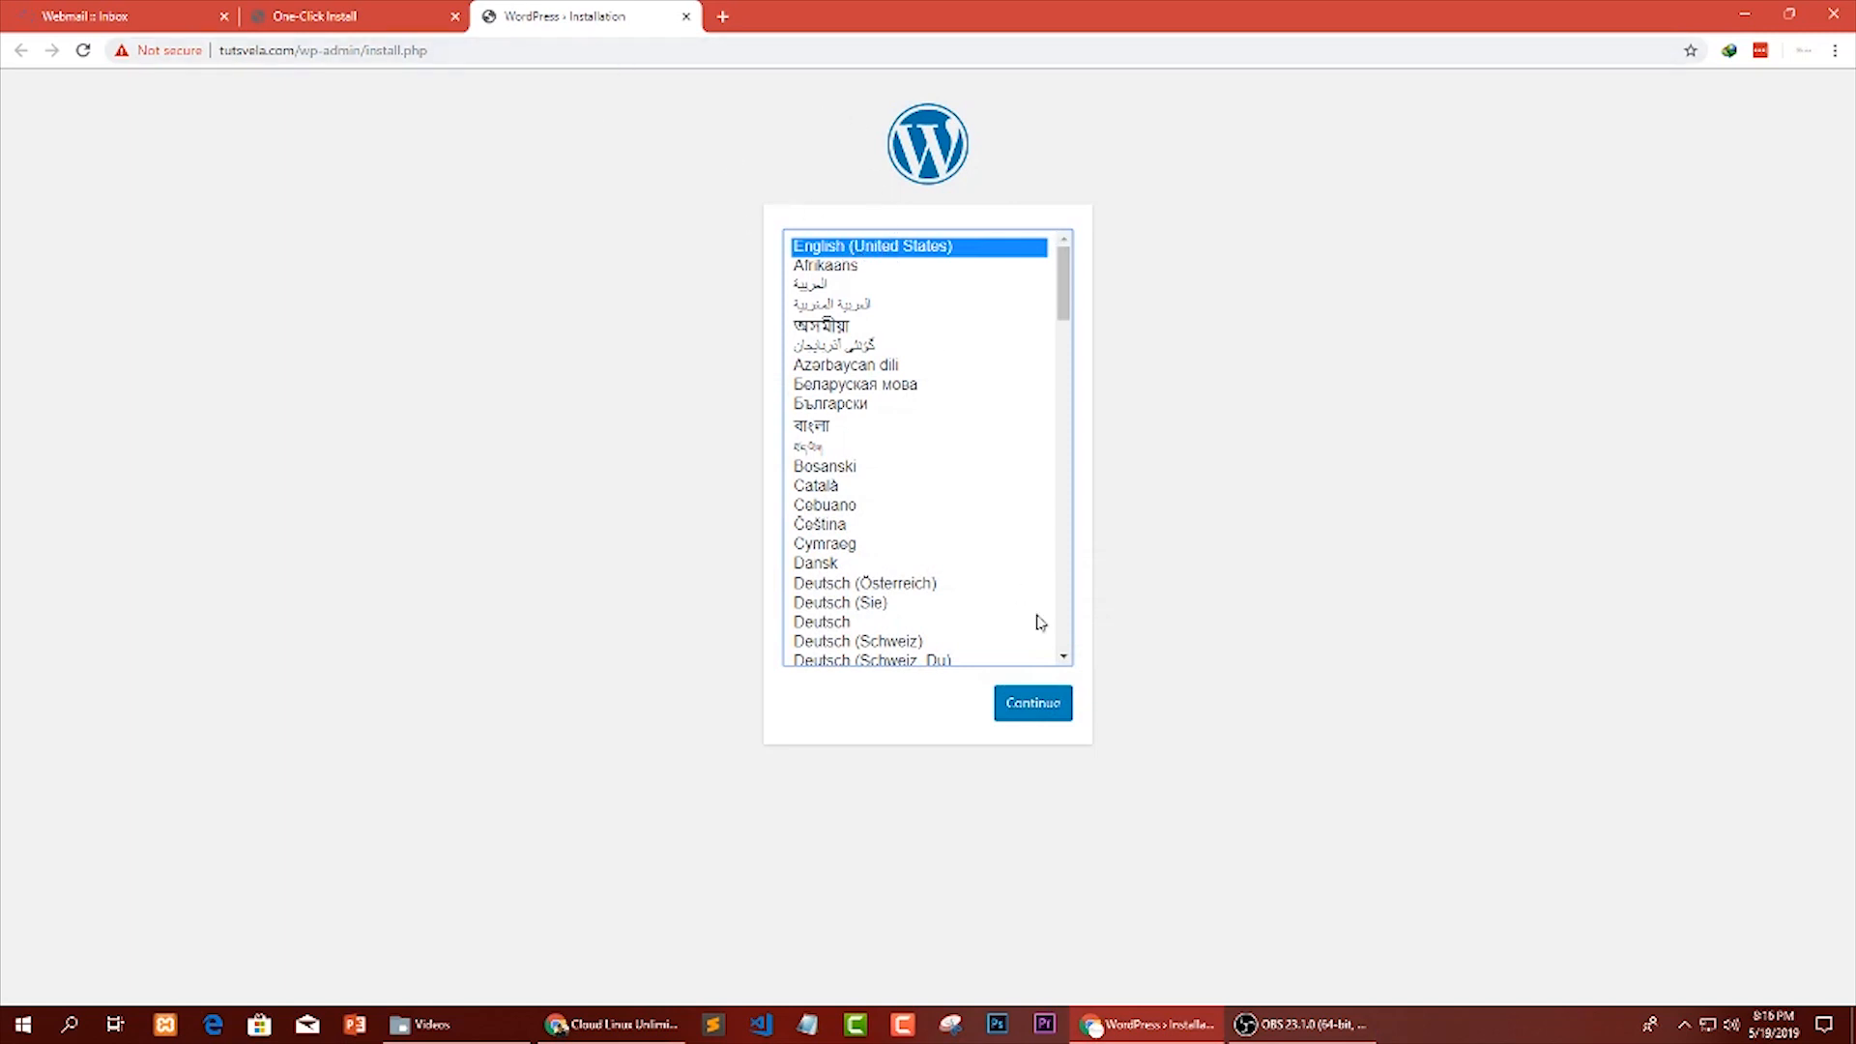
click(1022, 715)
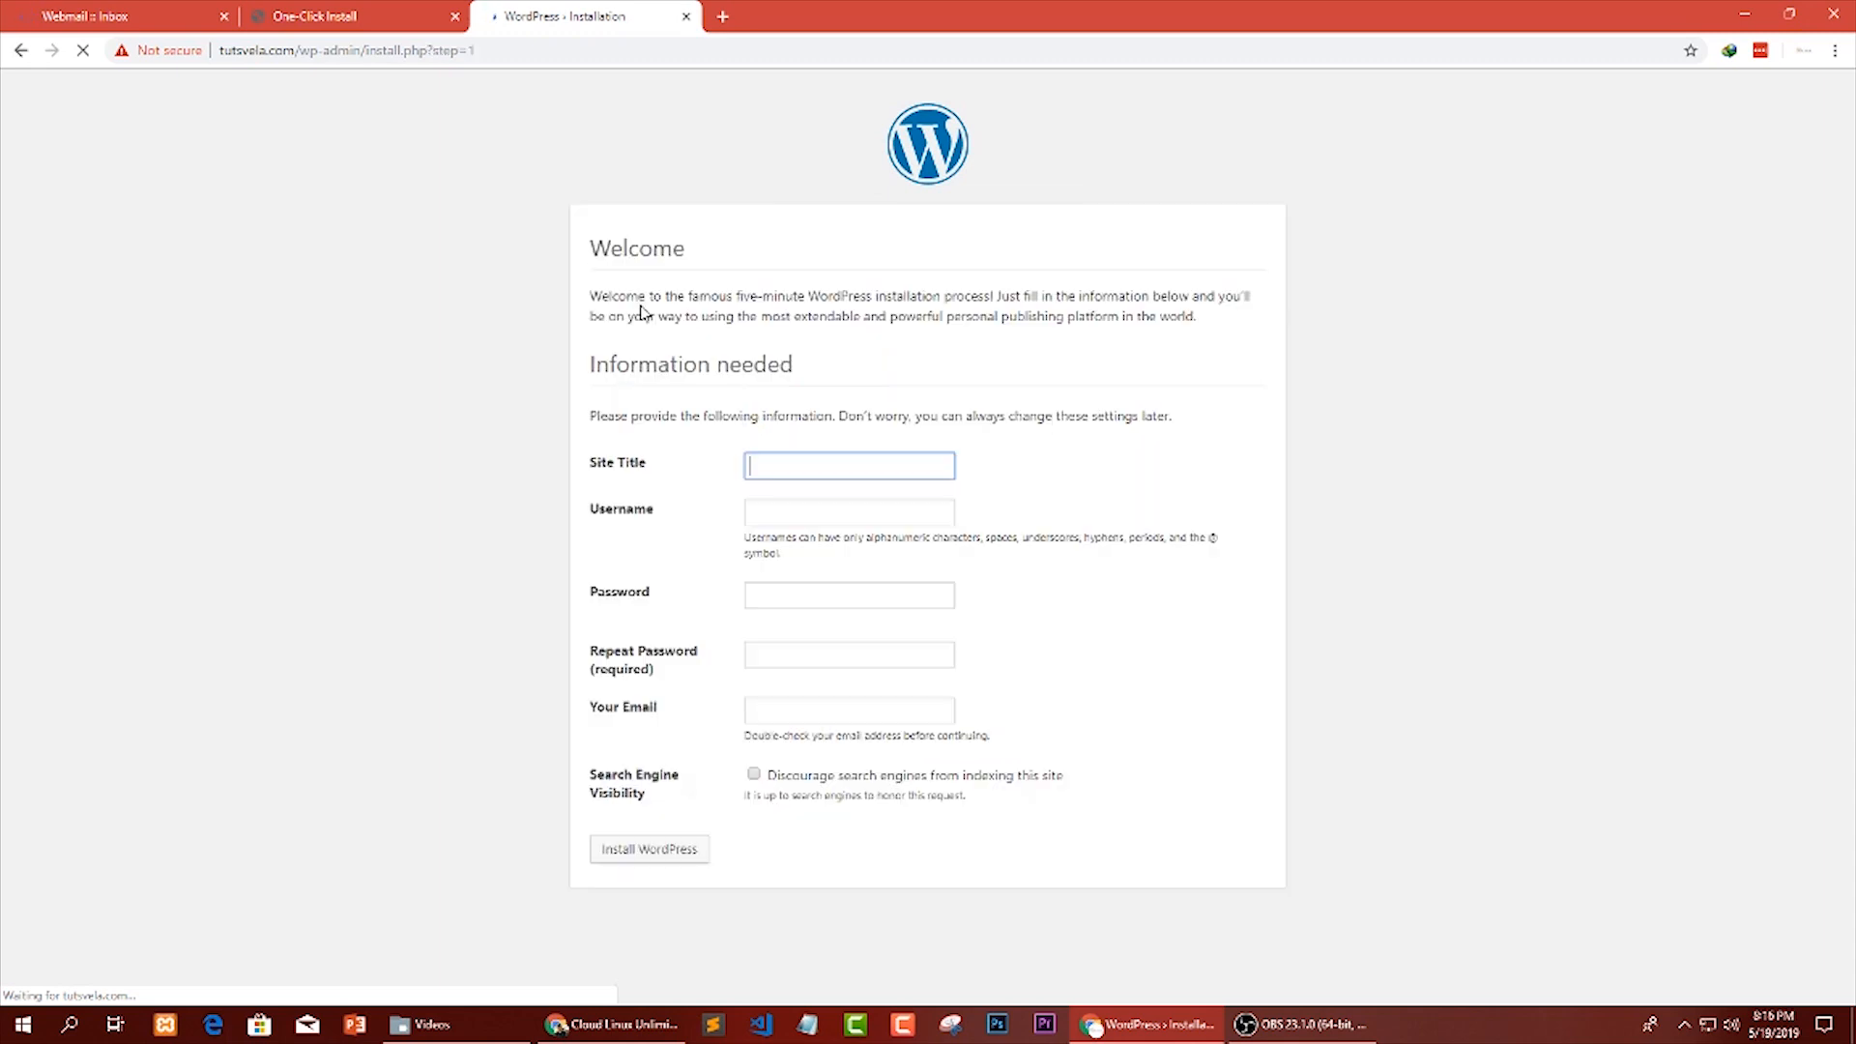
drag(626, 254, 653, 298)
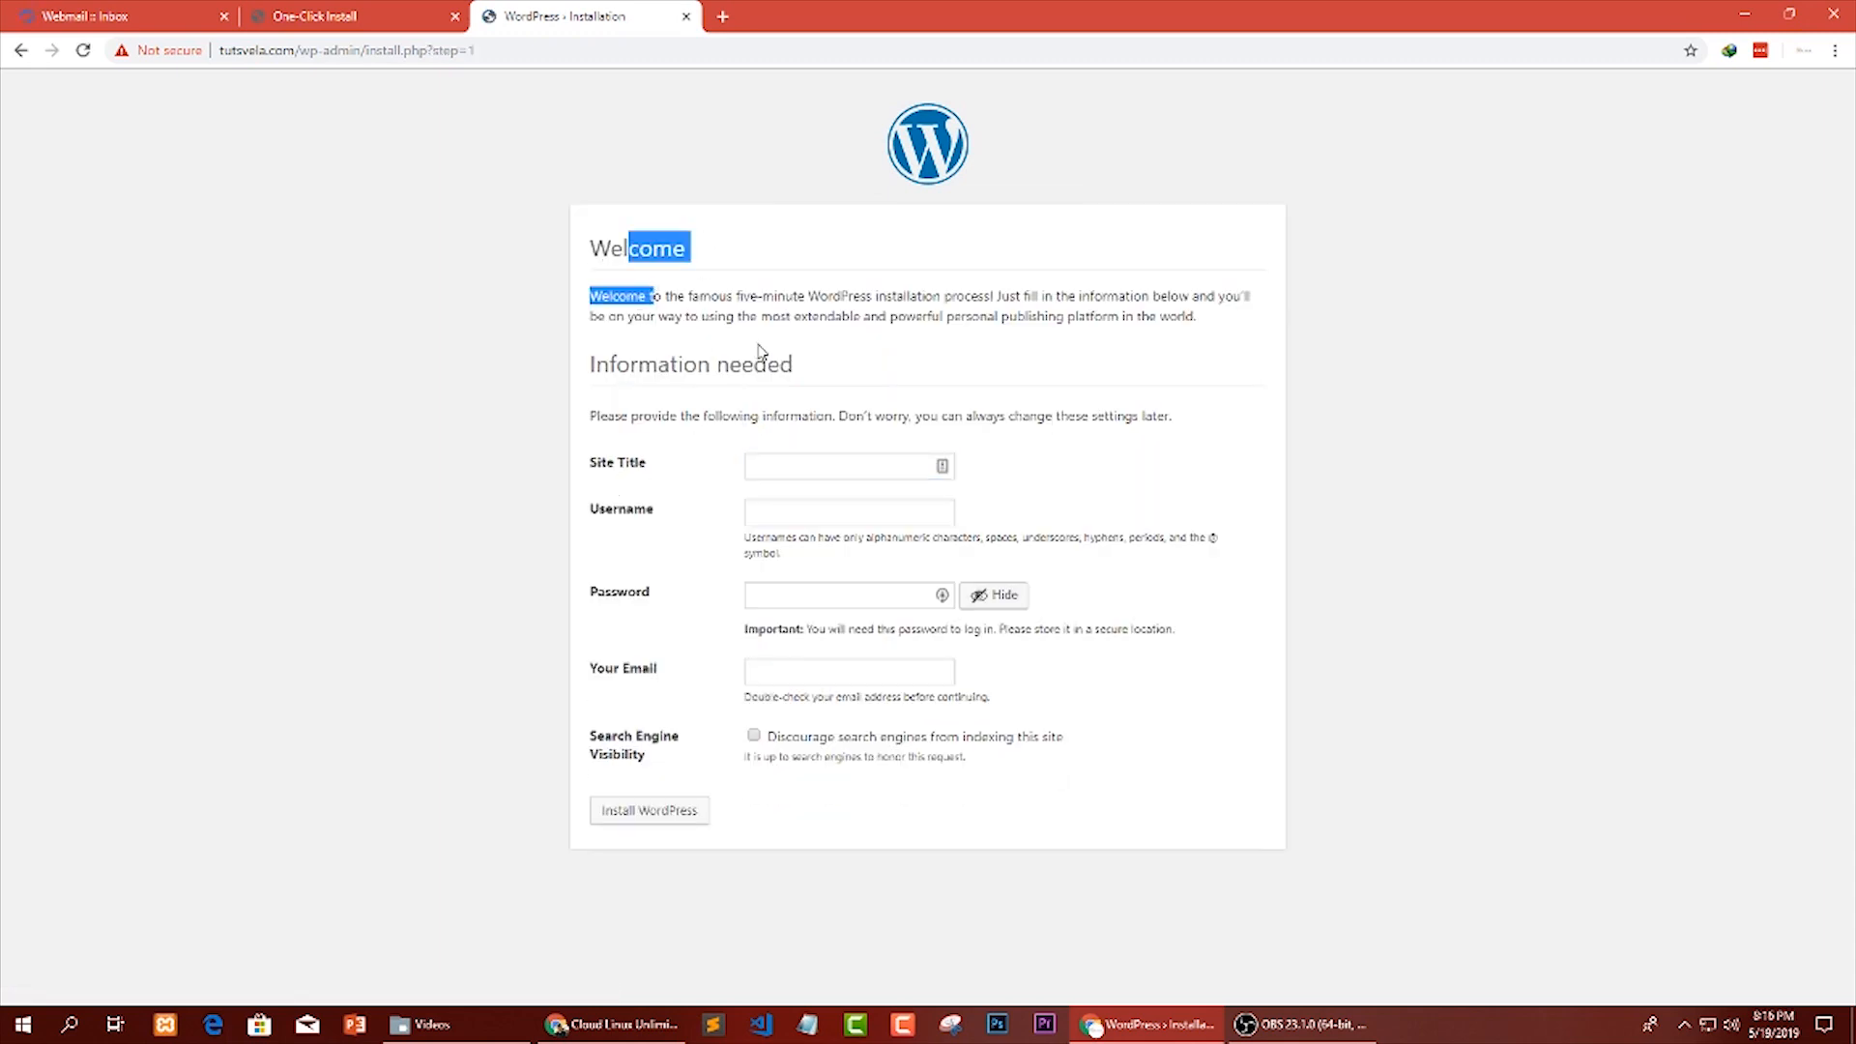
drag(791, 365, 580, 372)
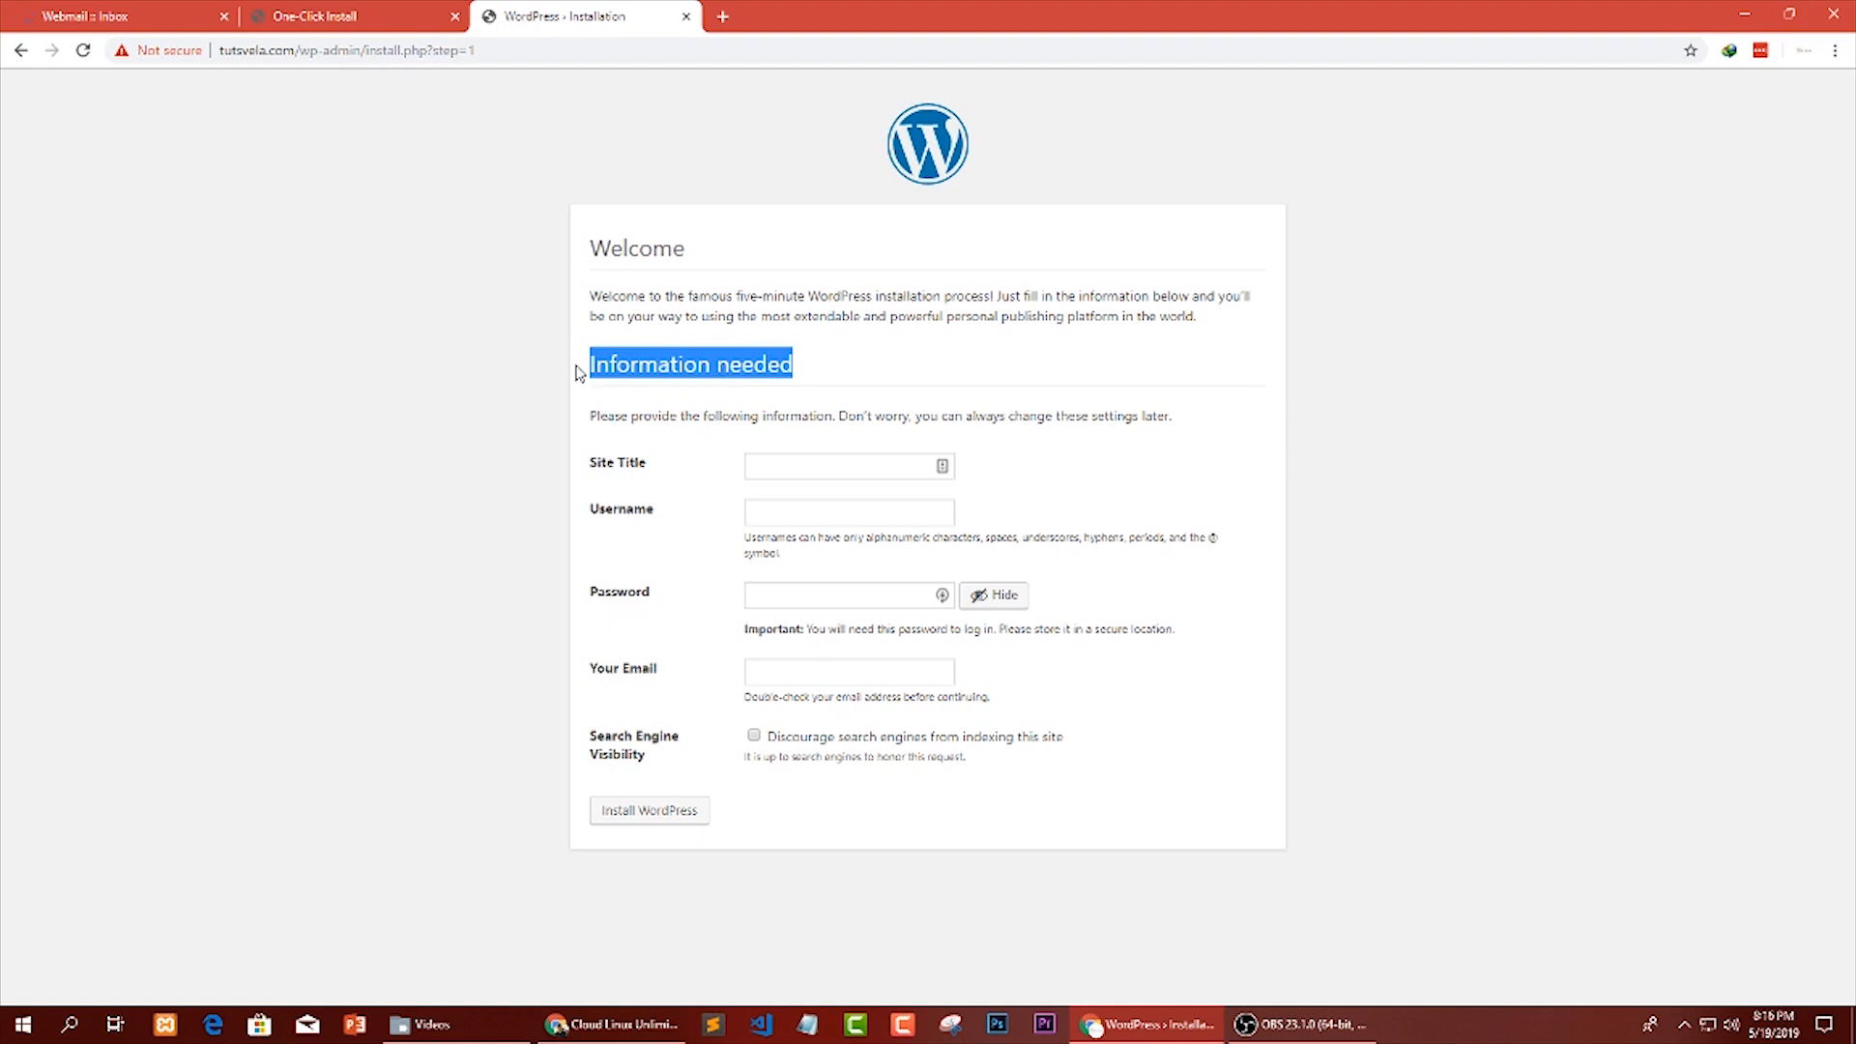
click(696, 427)
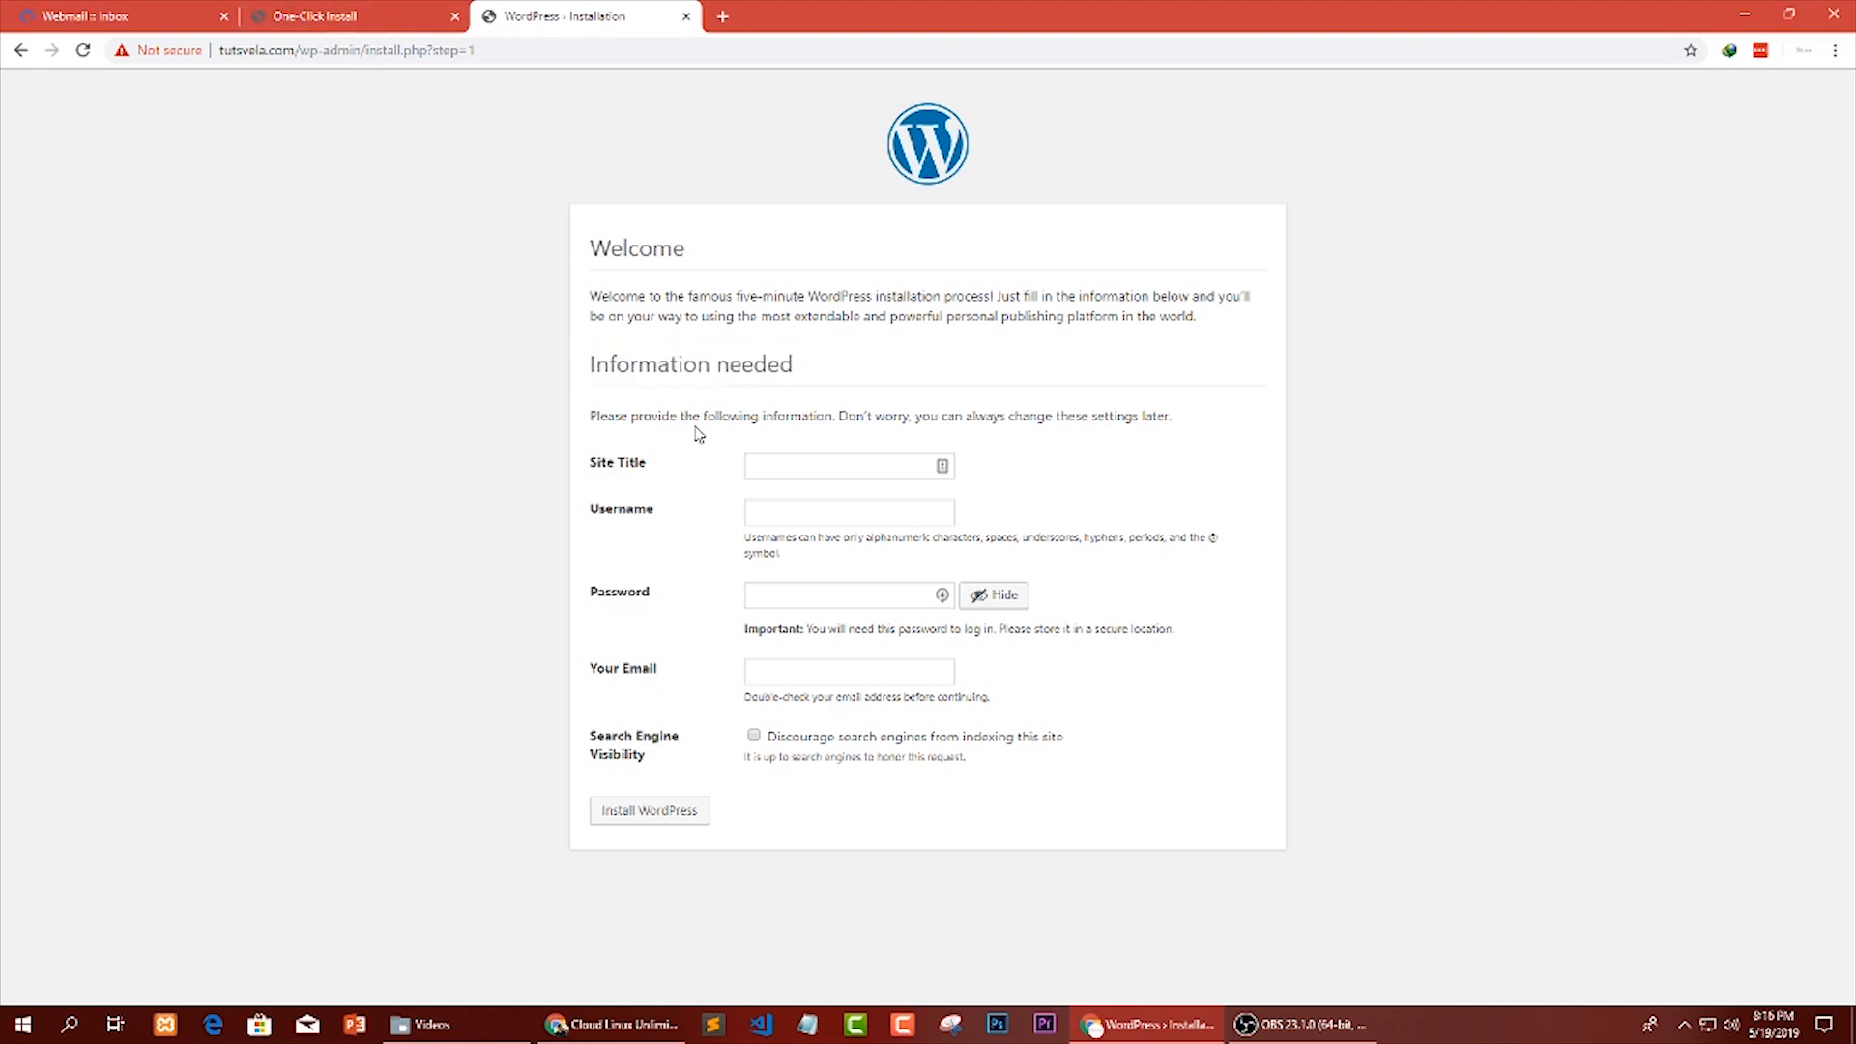
click(329, 12)
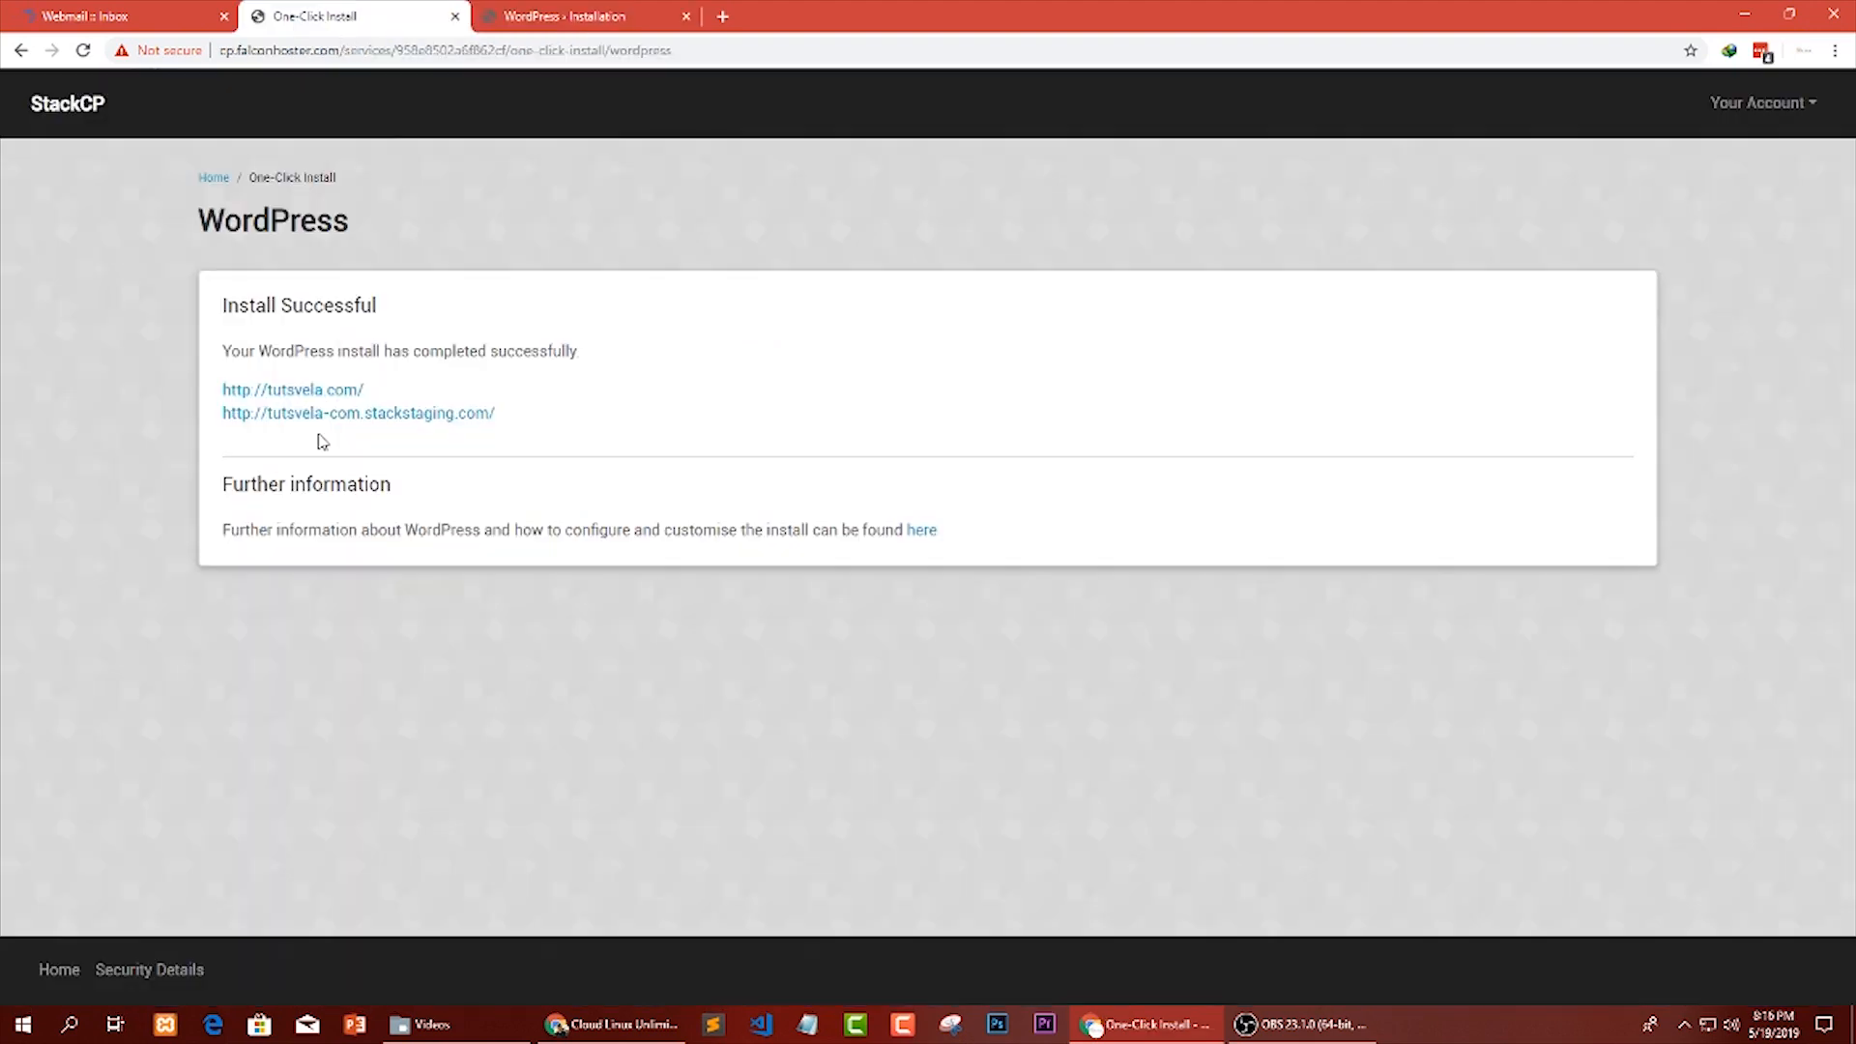
click(609, 14)
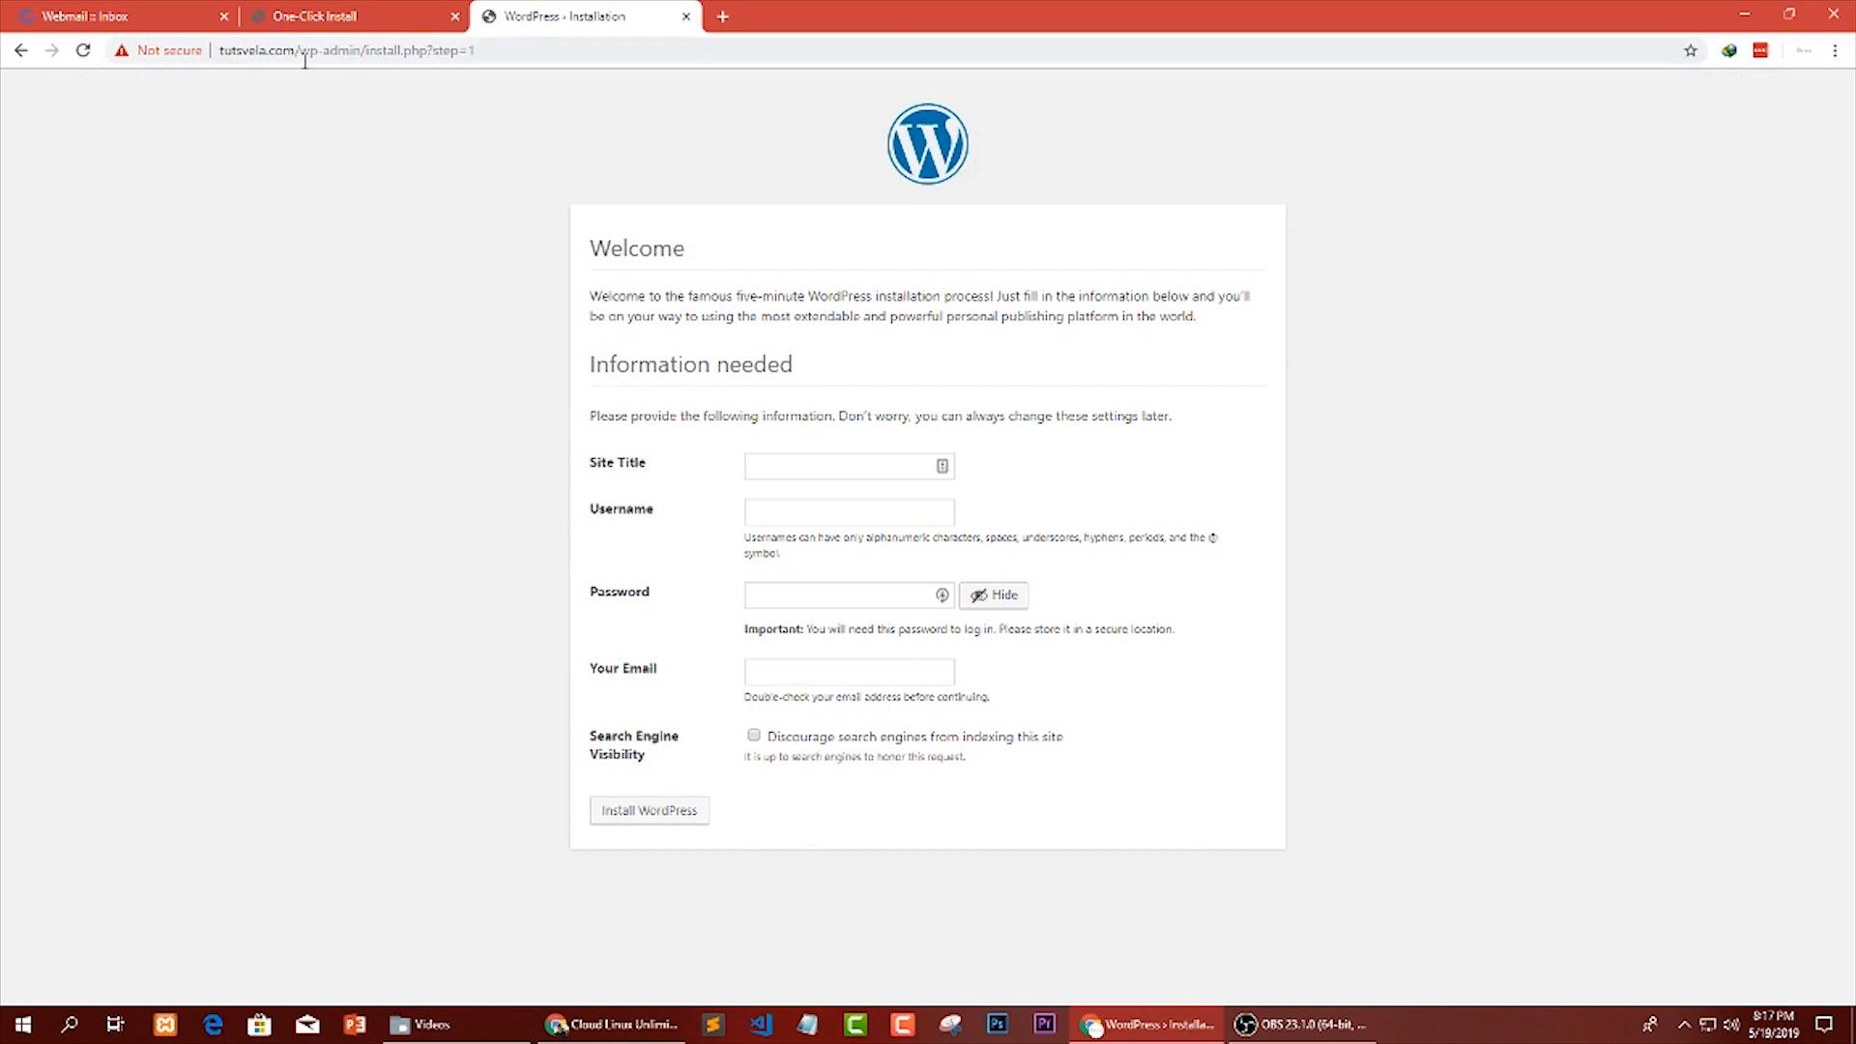
Set the site title to Tuts Vela and the WordPress username to tutsvela.
click(846, 465)
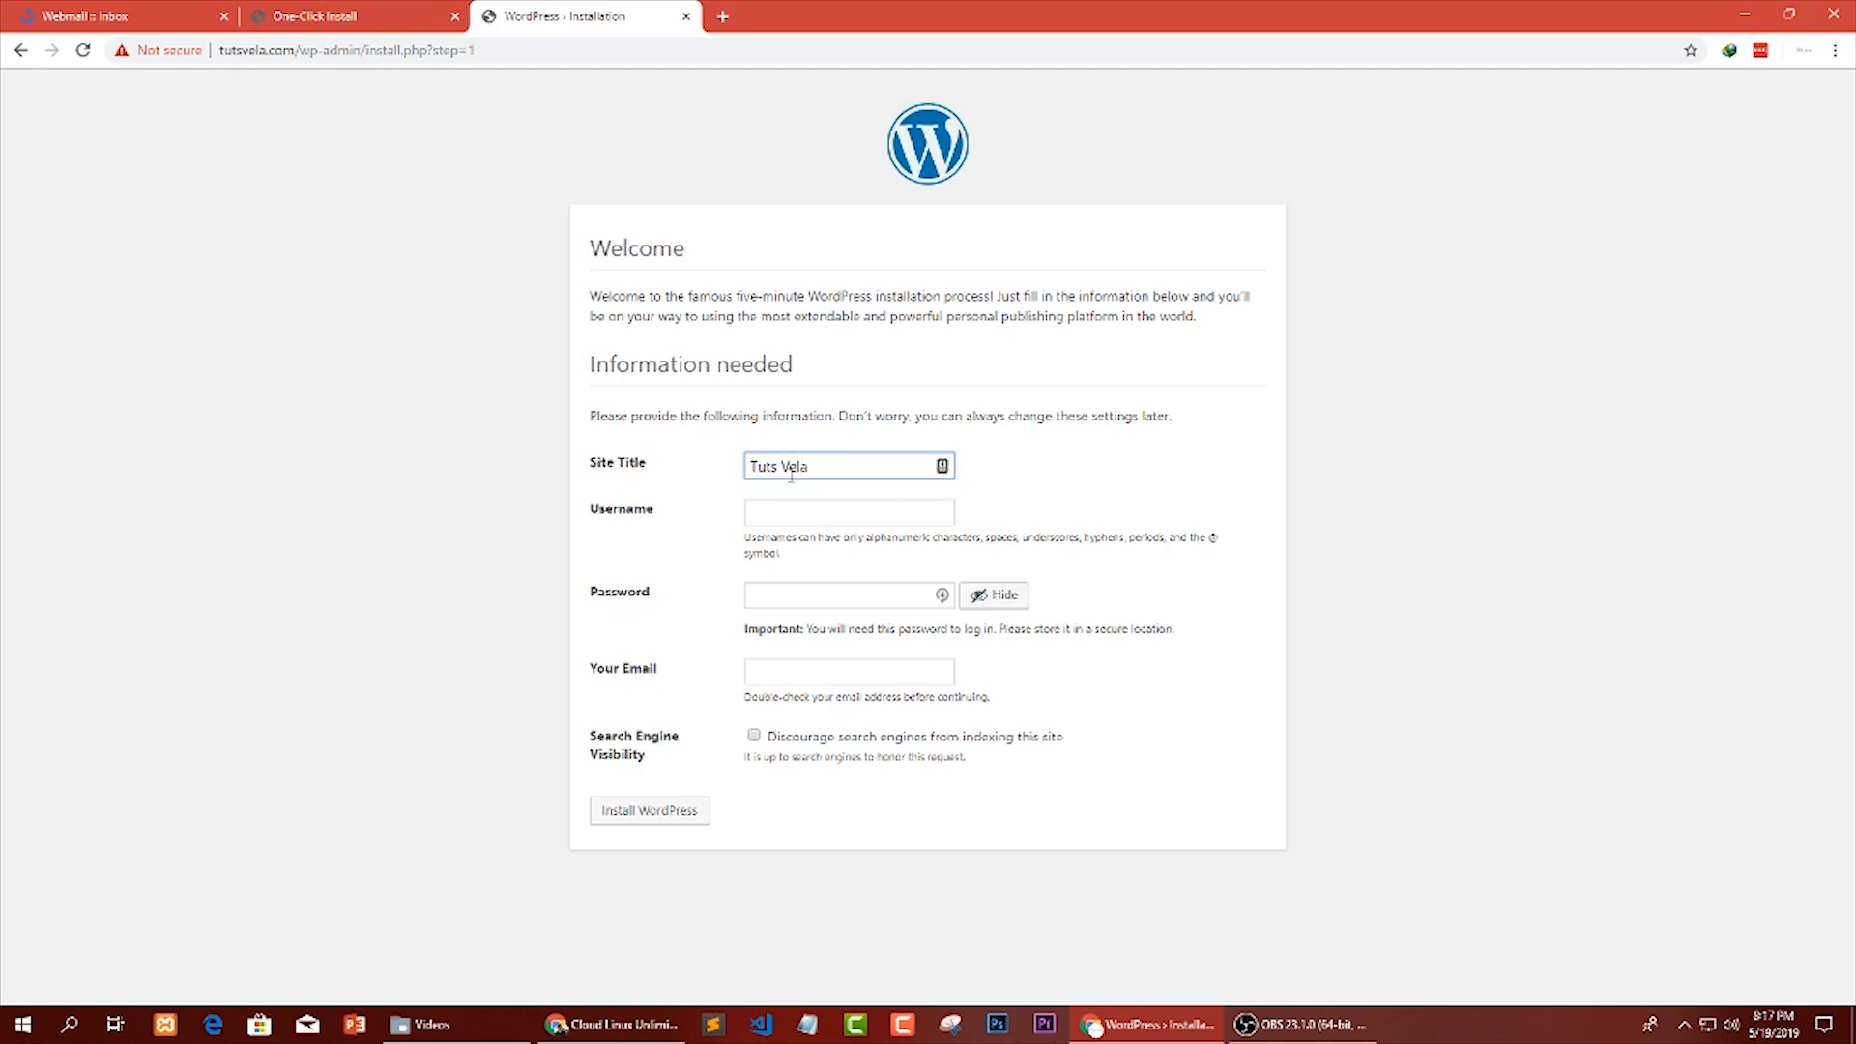
drag(810, 471, 714, 473)
click(654, 513)
click(771, 520)
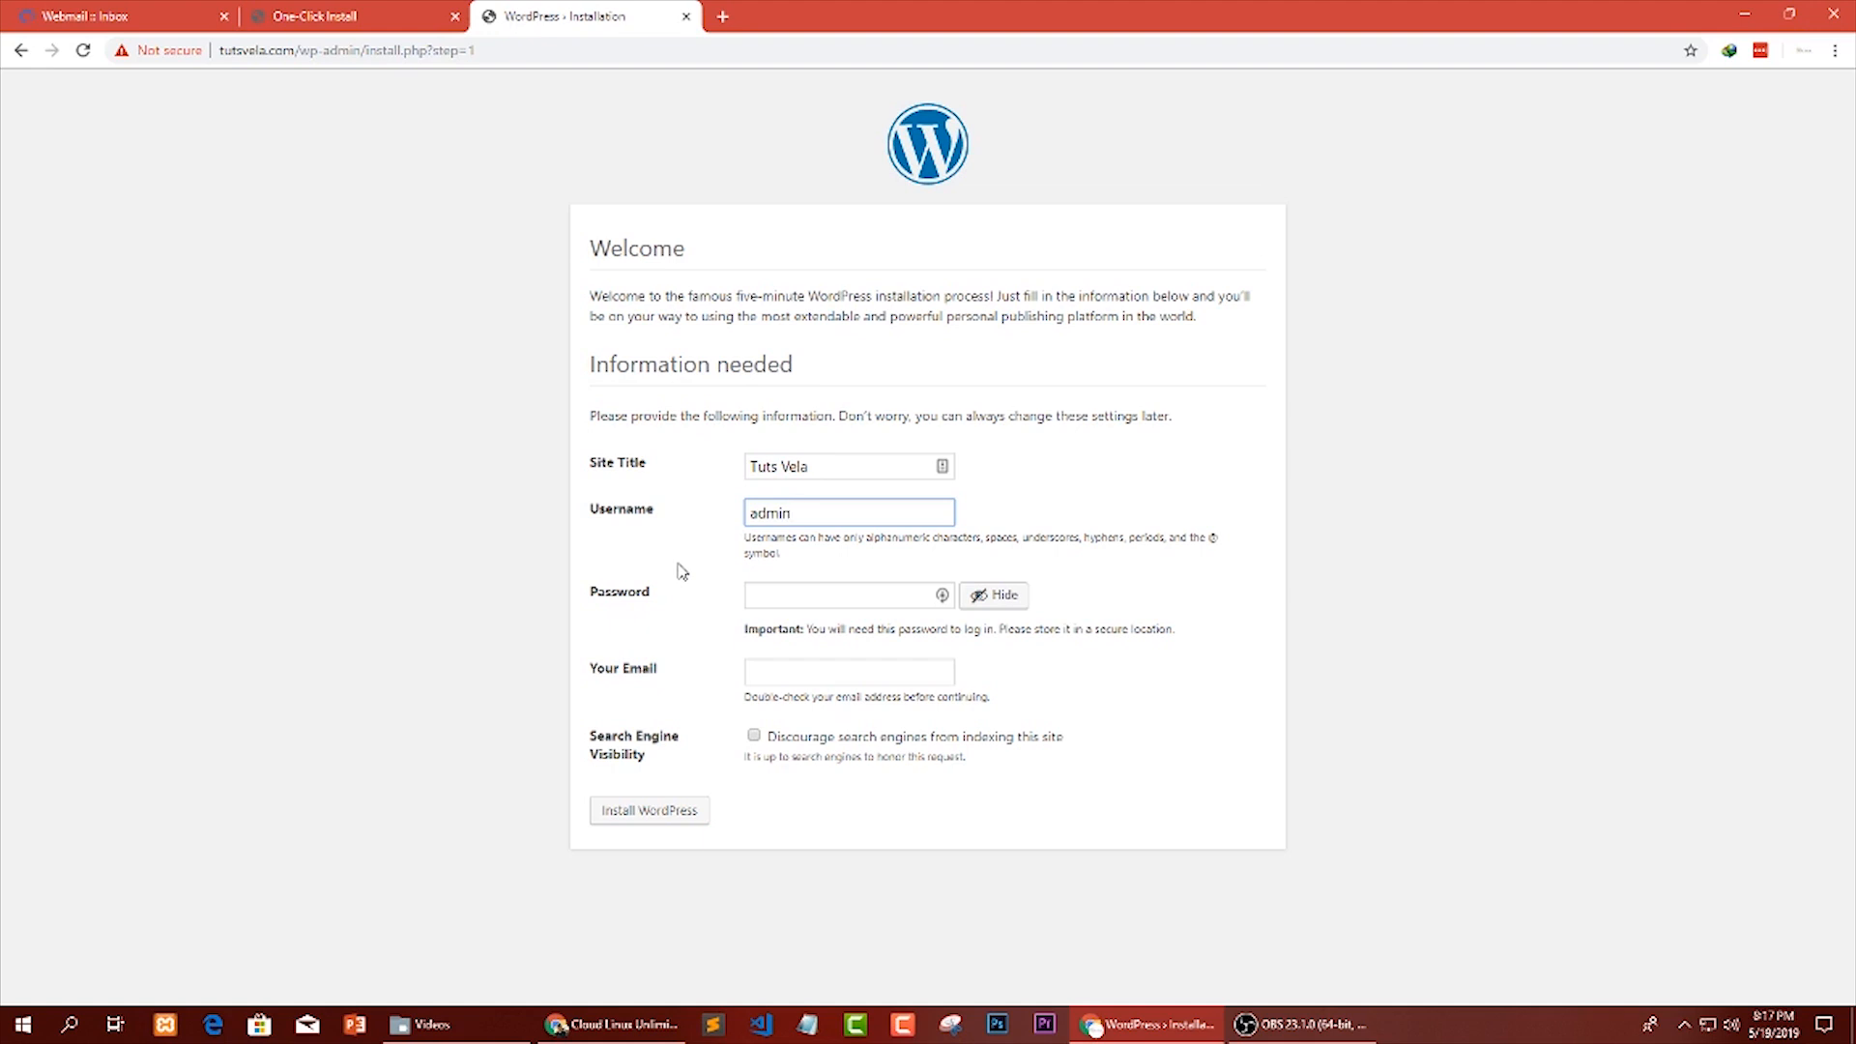
key(BackSpace)
key(BackSpace)
key(BackSpace)
key(BackSpace)
Hide the password characters and enter a password for the WordPress administrator account.
click(776, 595)
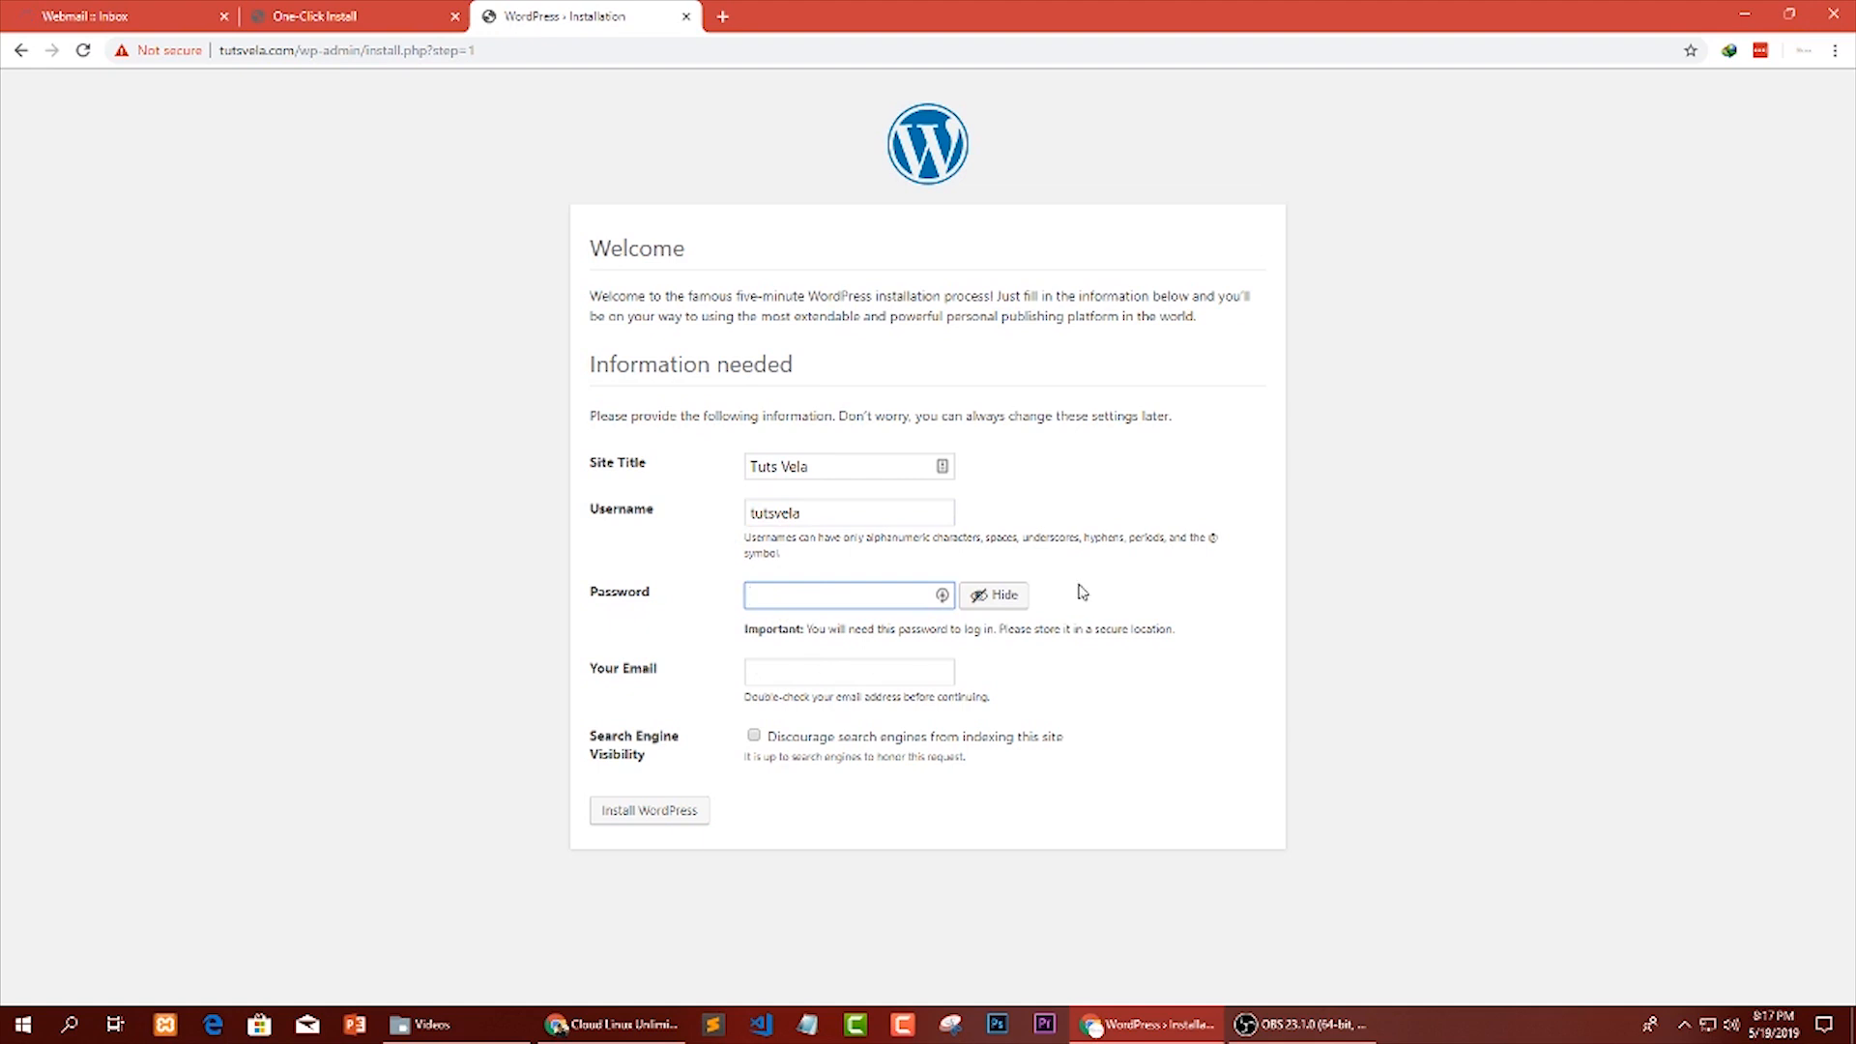
click(1002, 596)
text(••••)
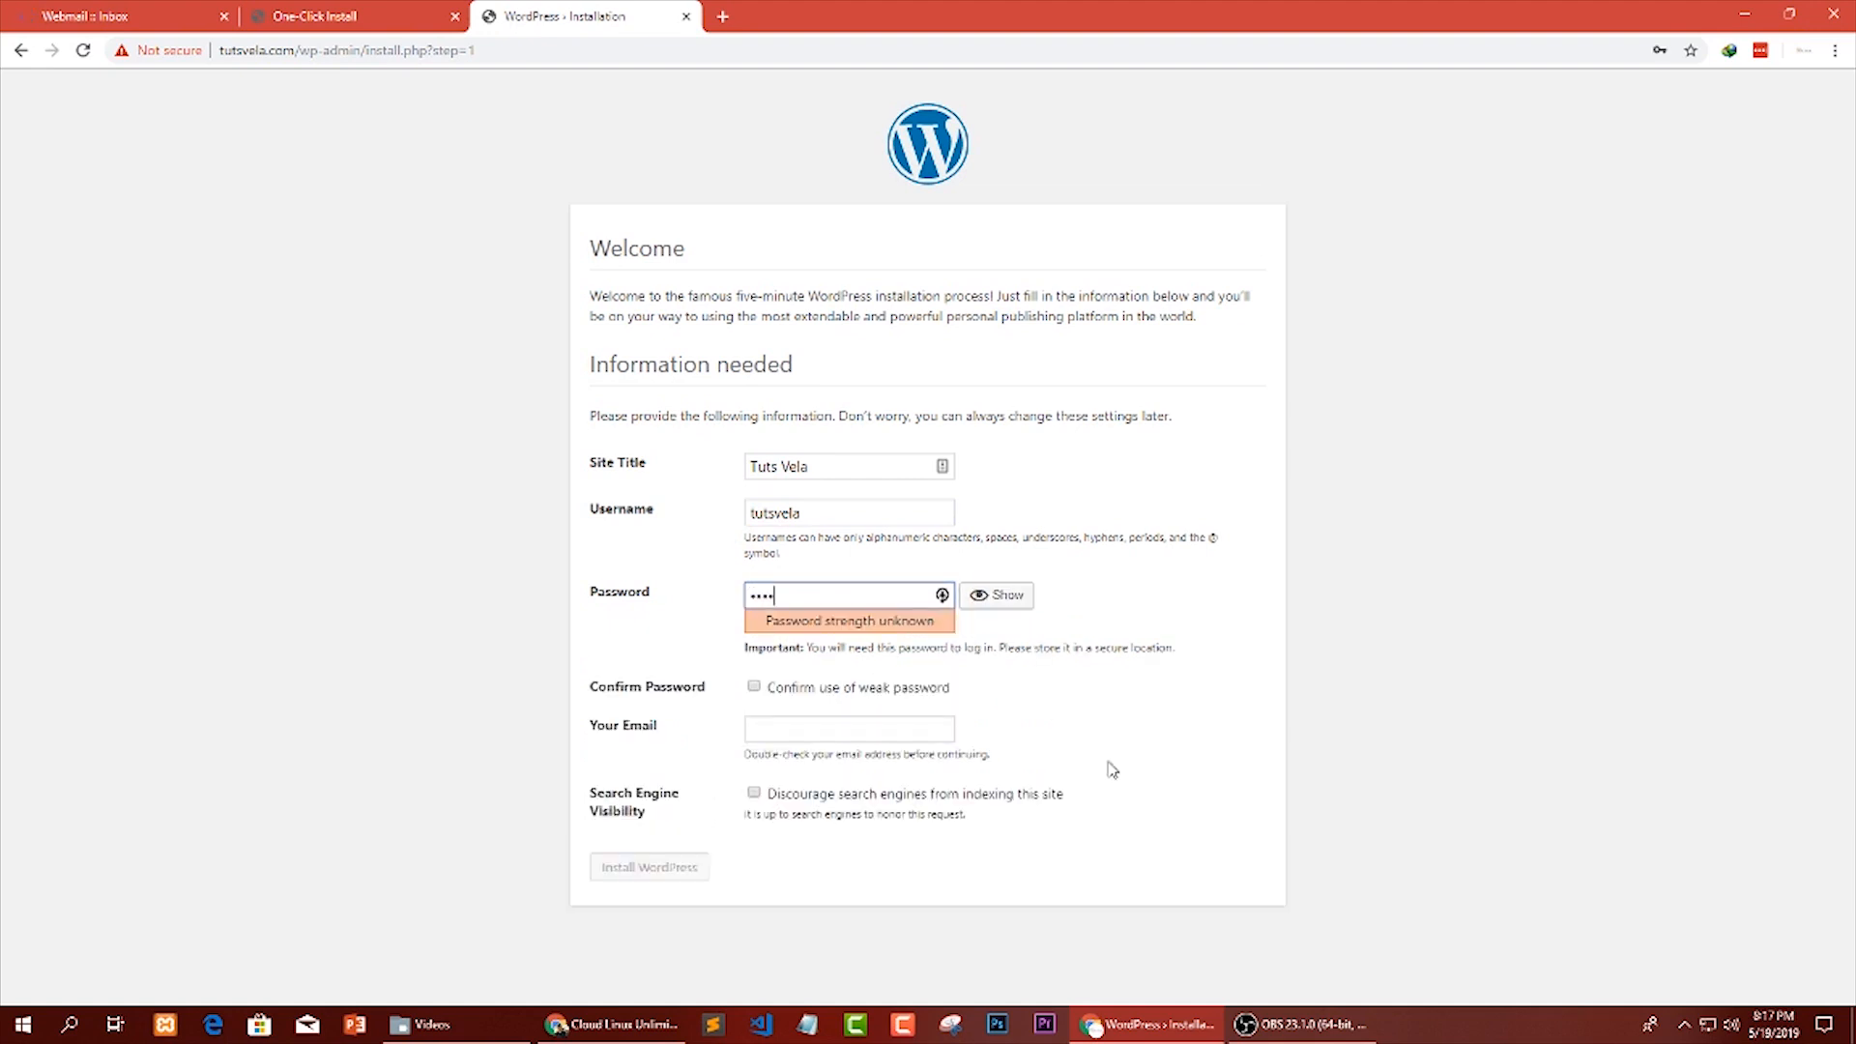
key(ctrl+a)
text(•)
drag(856, 621, 705, 609)
click(963, 647)
Jot down the password requirements in Notepad as Capital latter, 1 Numeric Latter and 1 symbol, and discard the note.
click(808, 1024)
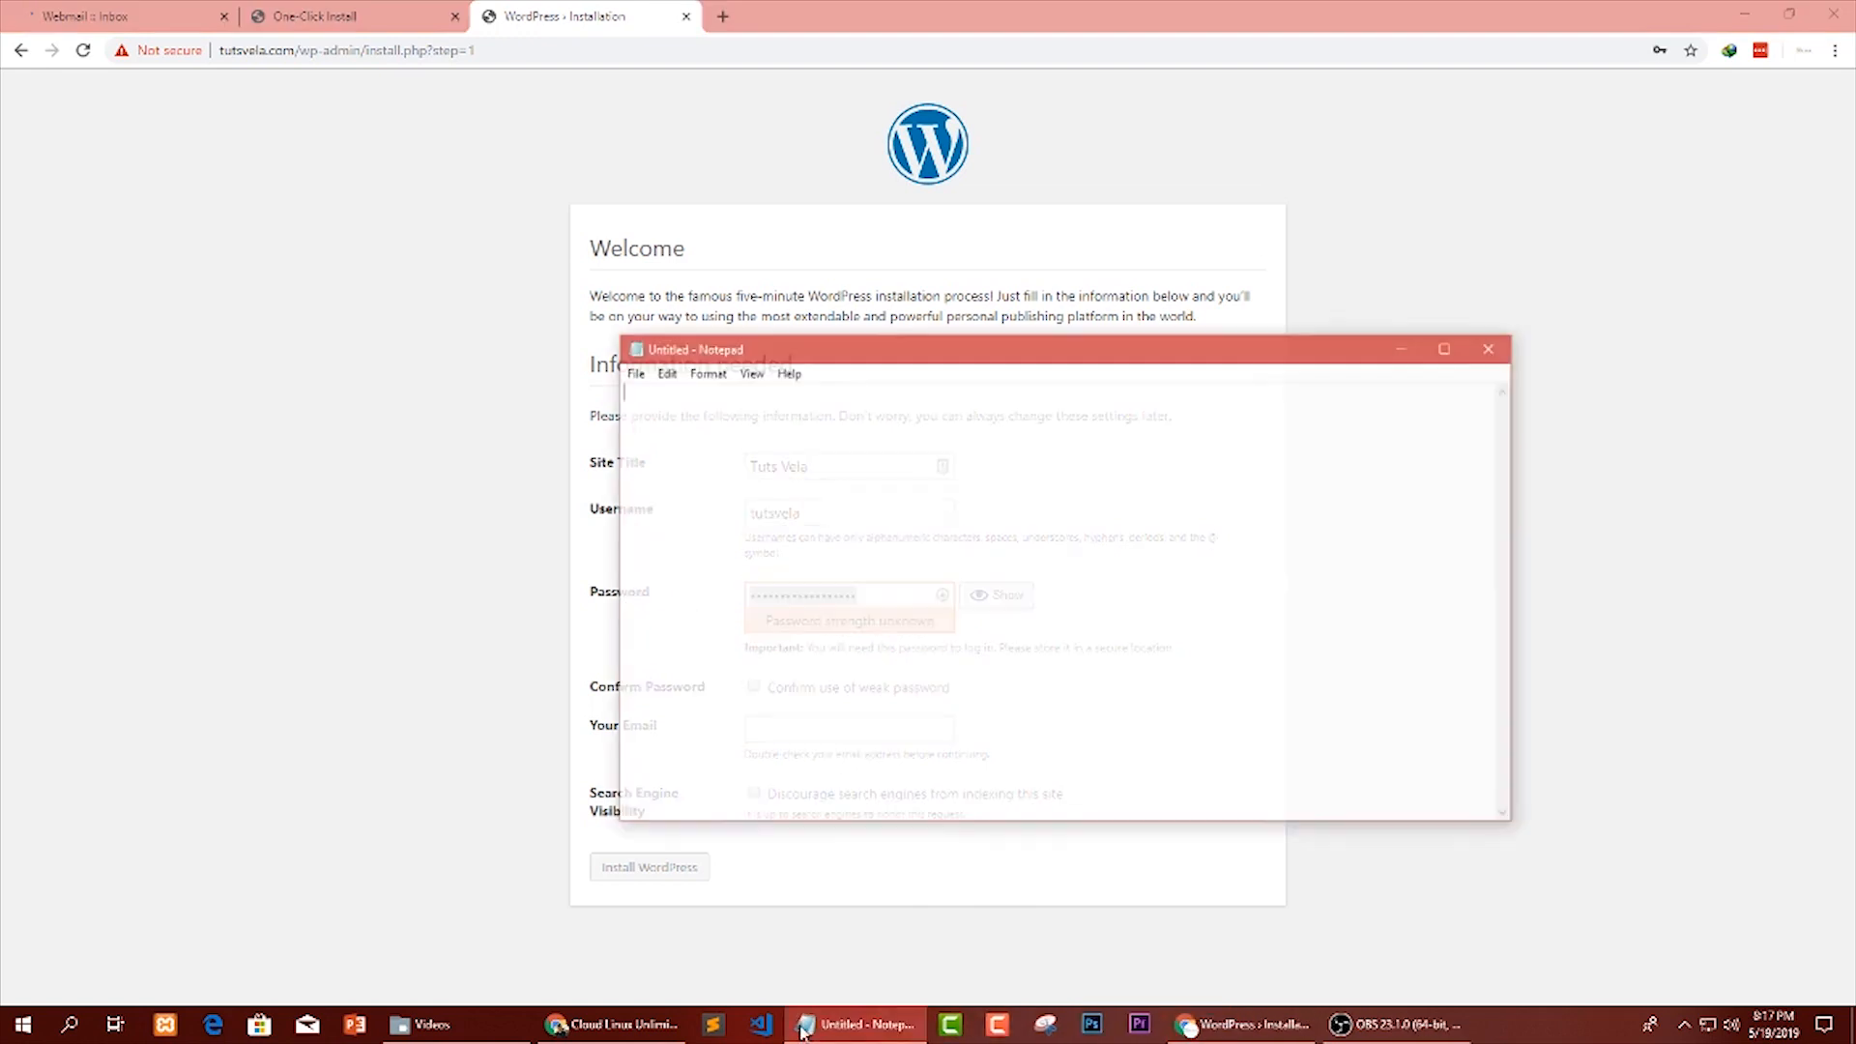
drag(711, 361, 713, 375)
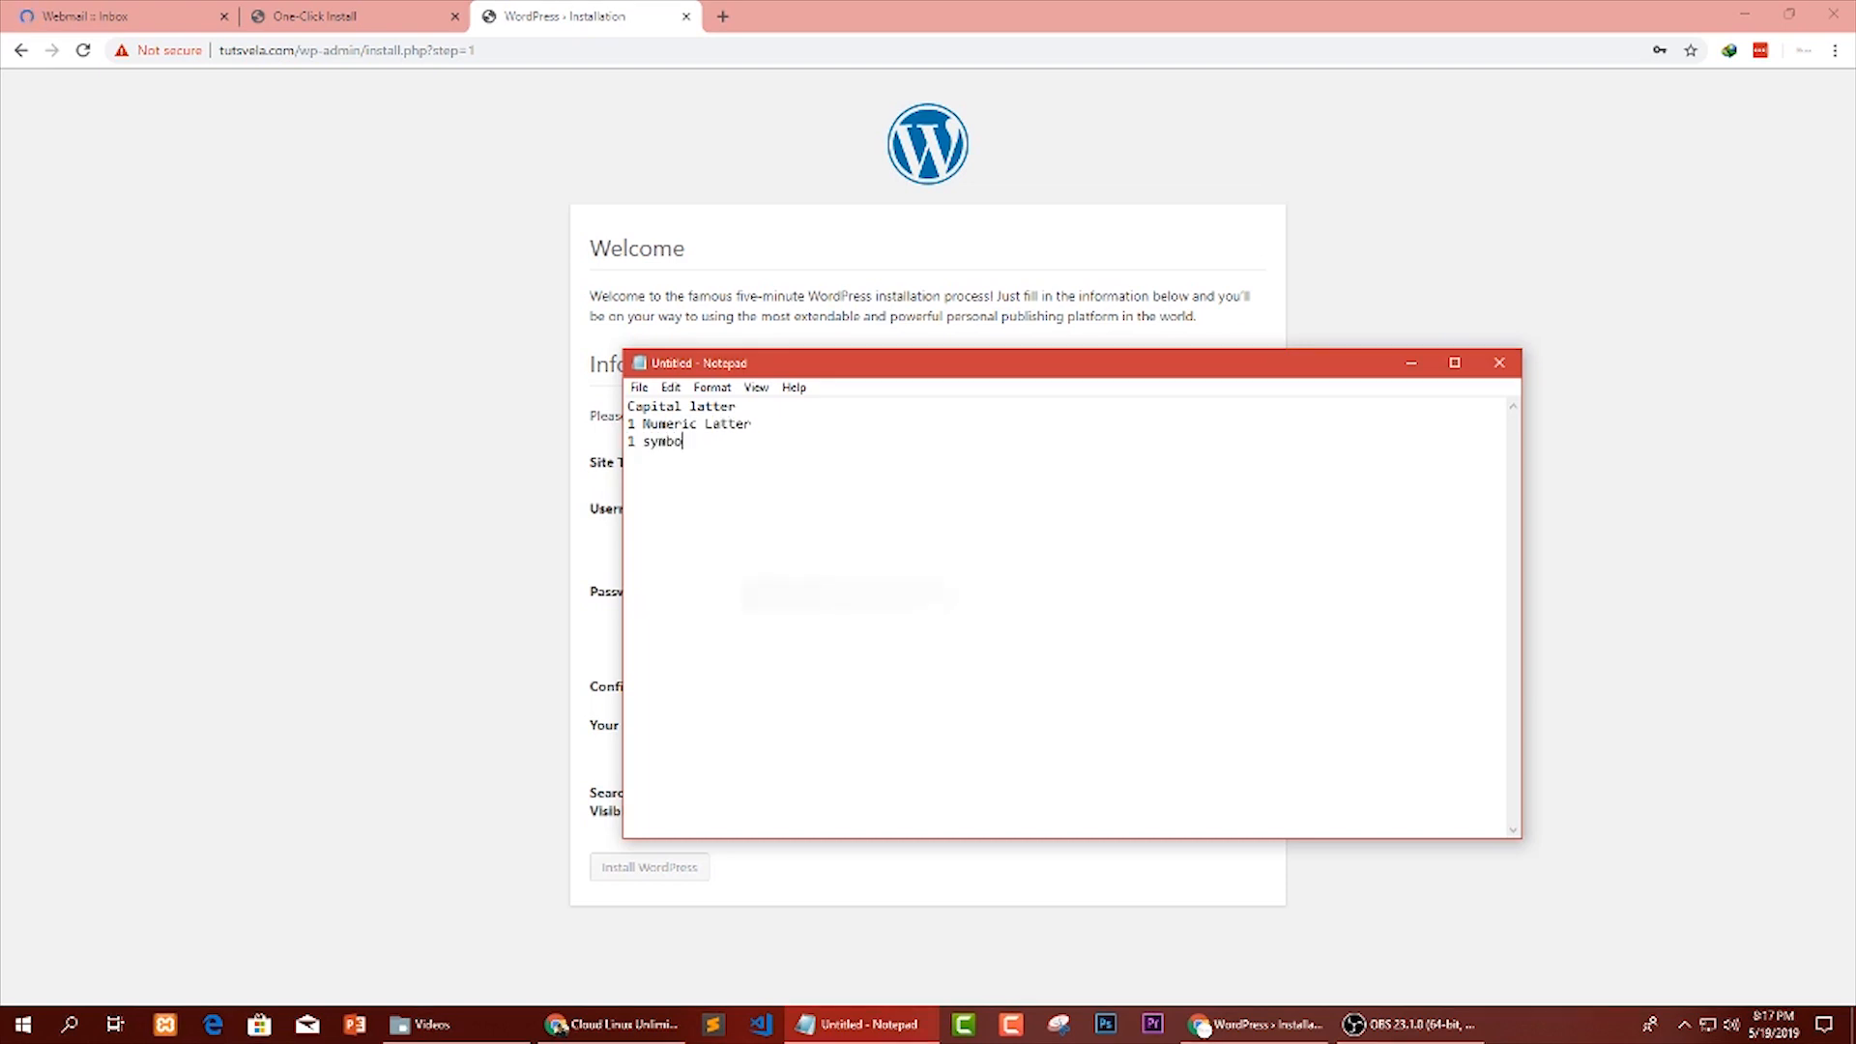
drag(1026, 457, 426, 331)
drag(710, 502, 448, 361)
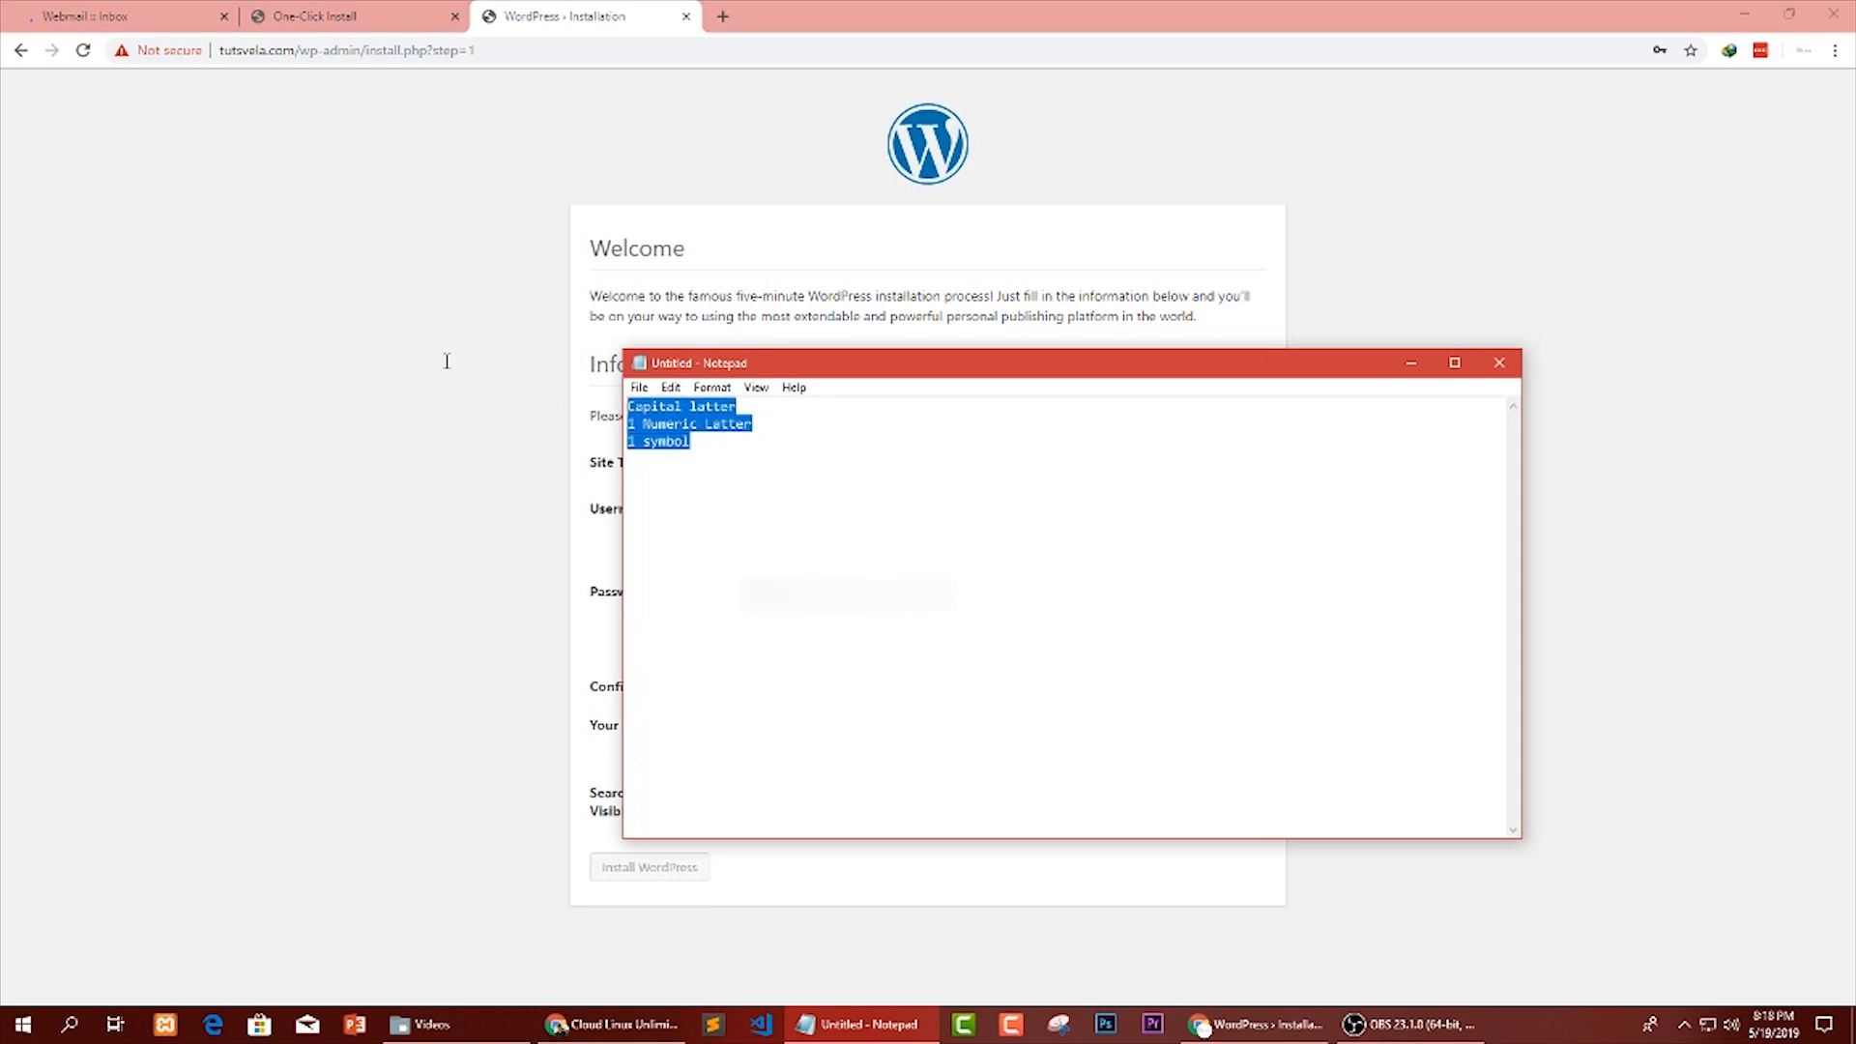
click(1501, 365)
click(960, 515)
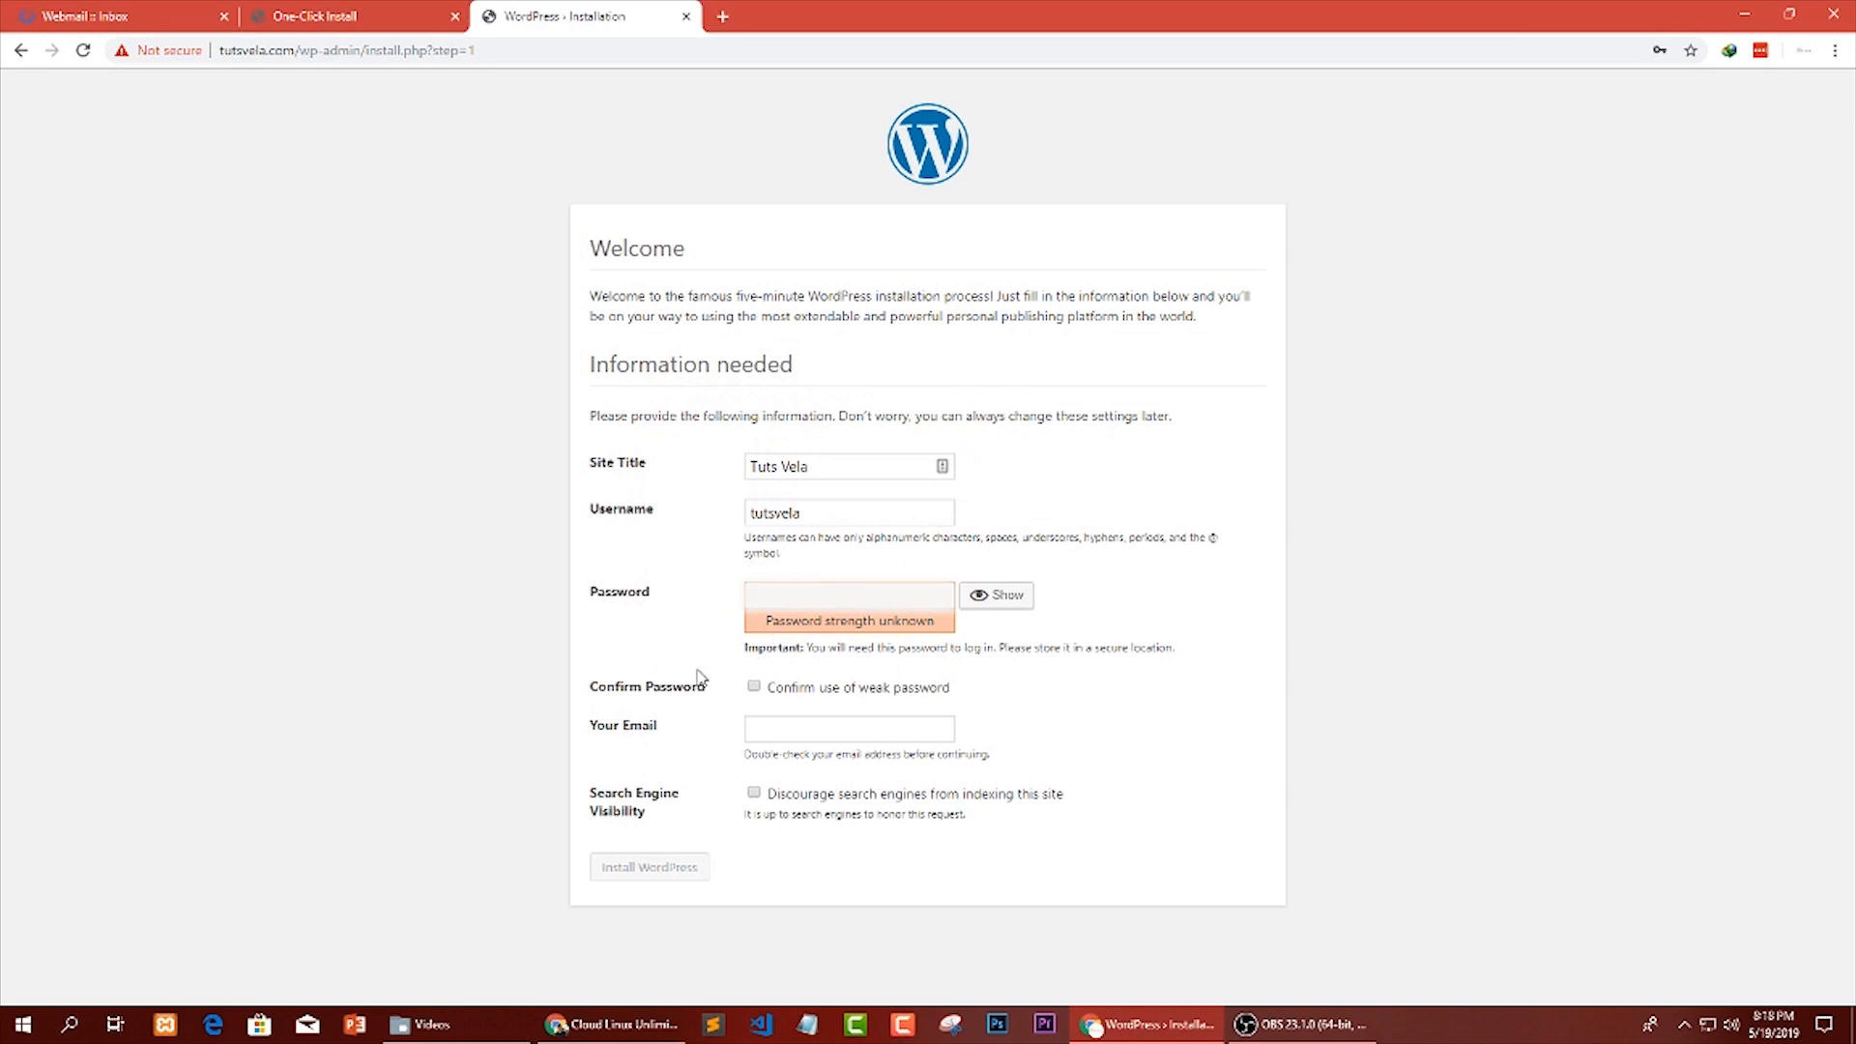
Fill in the administrator's email with the account on the tutsvela.com domain.
drag(586, 680, 589, 727)
click(713, 733)
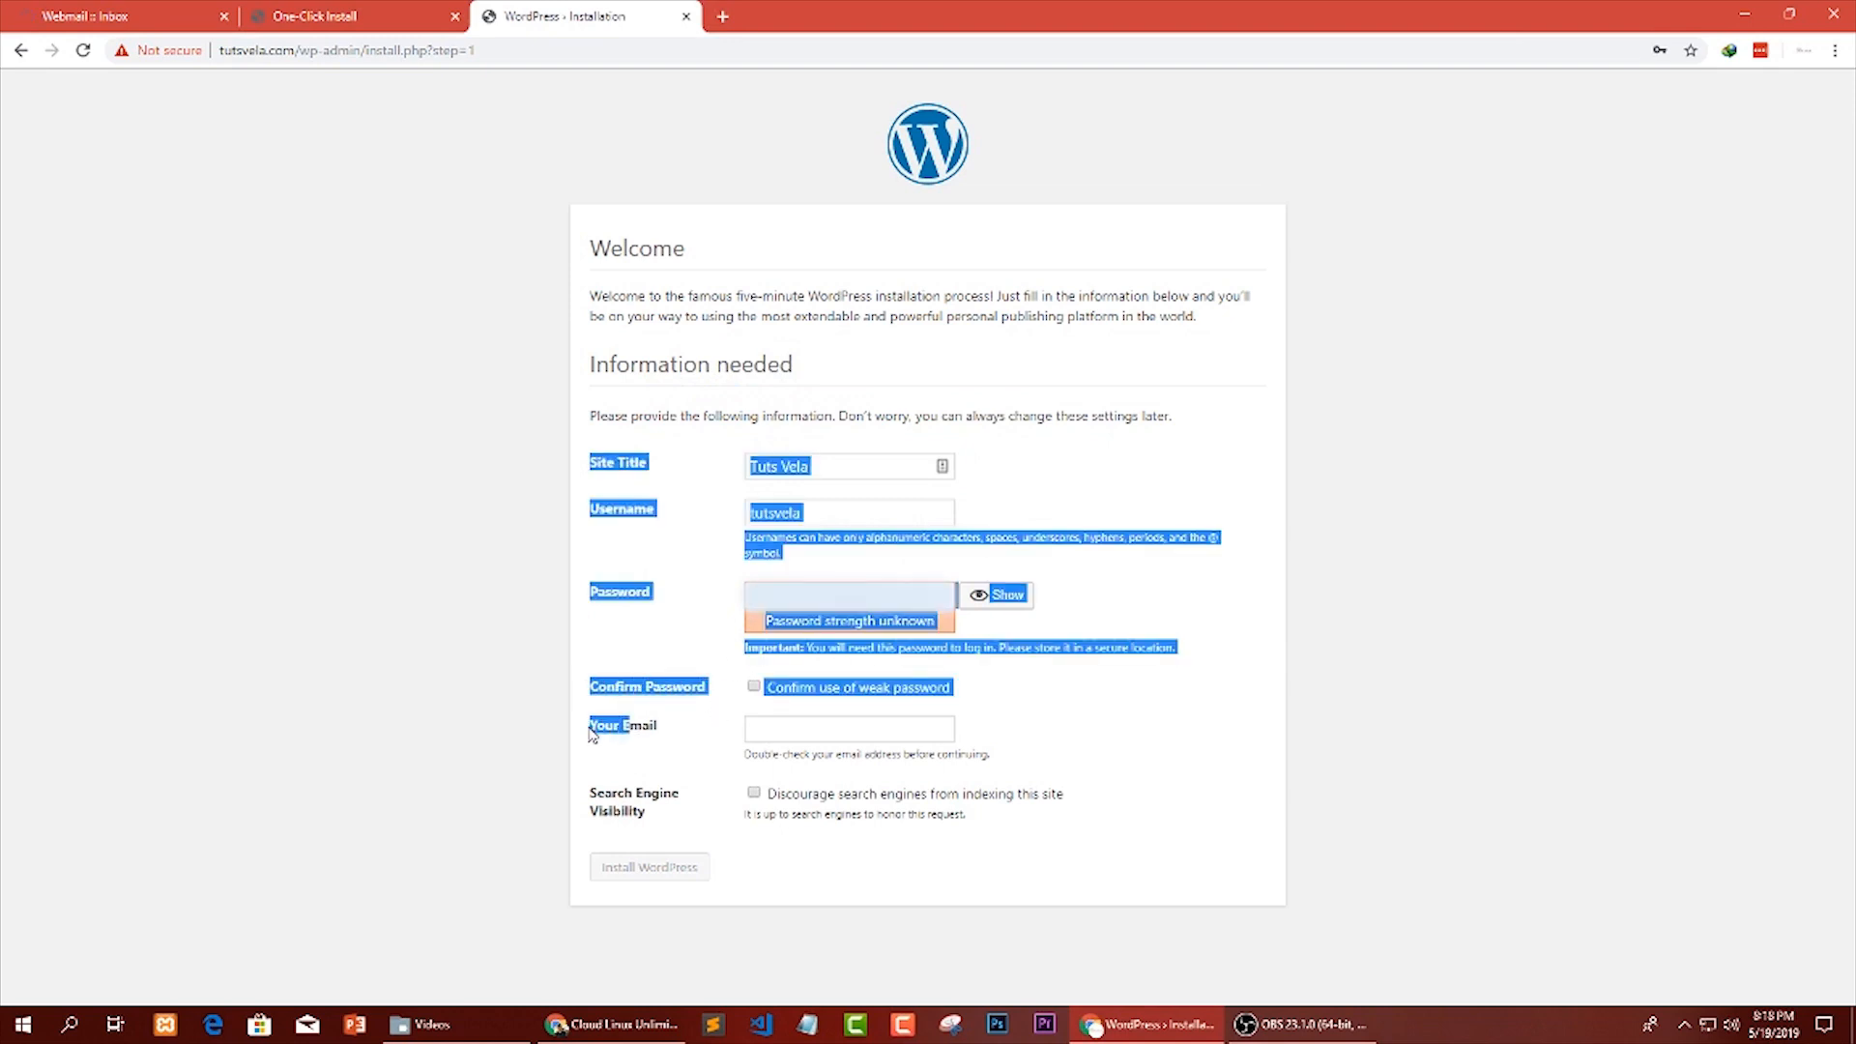
click(679, 737)
click(809, 728)
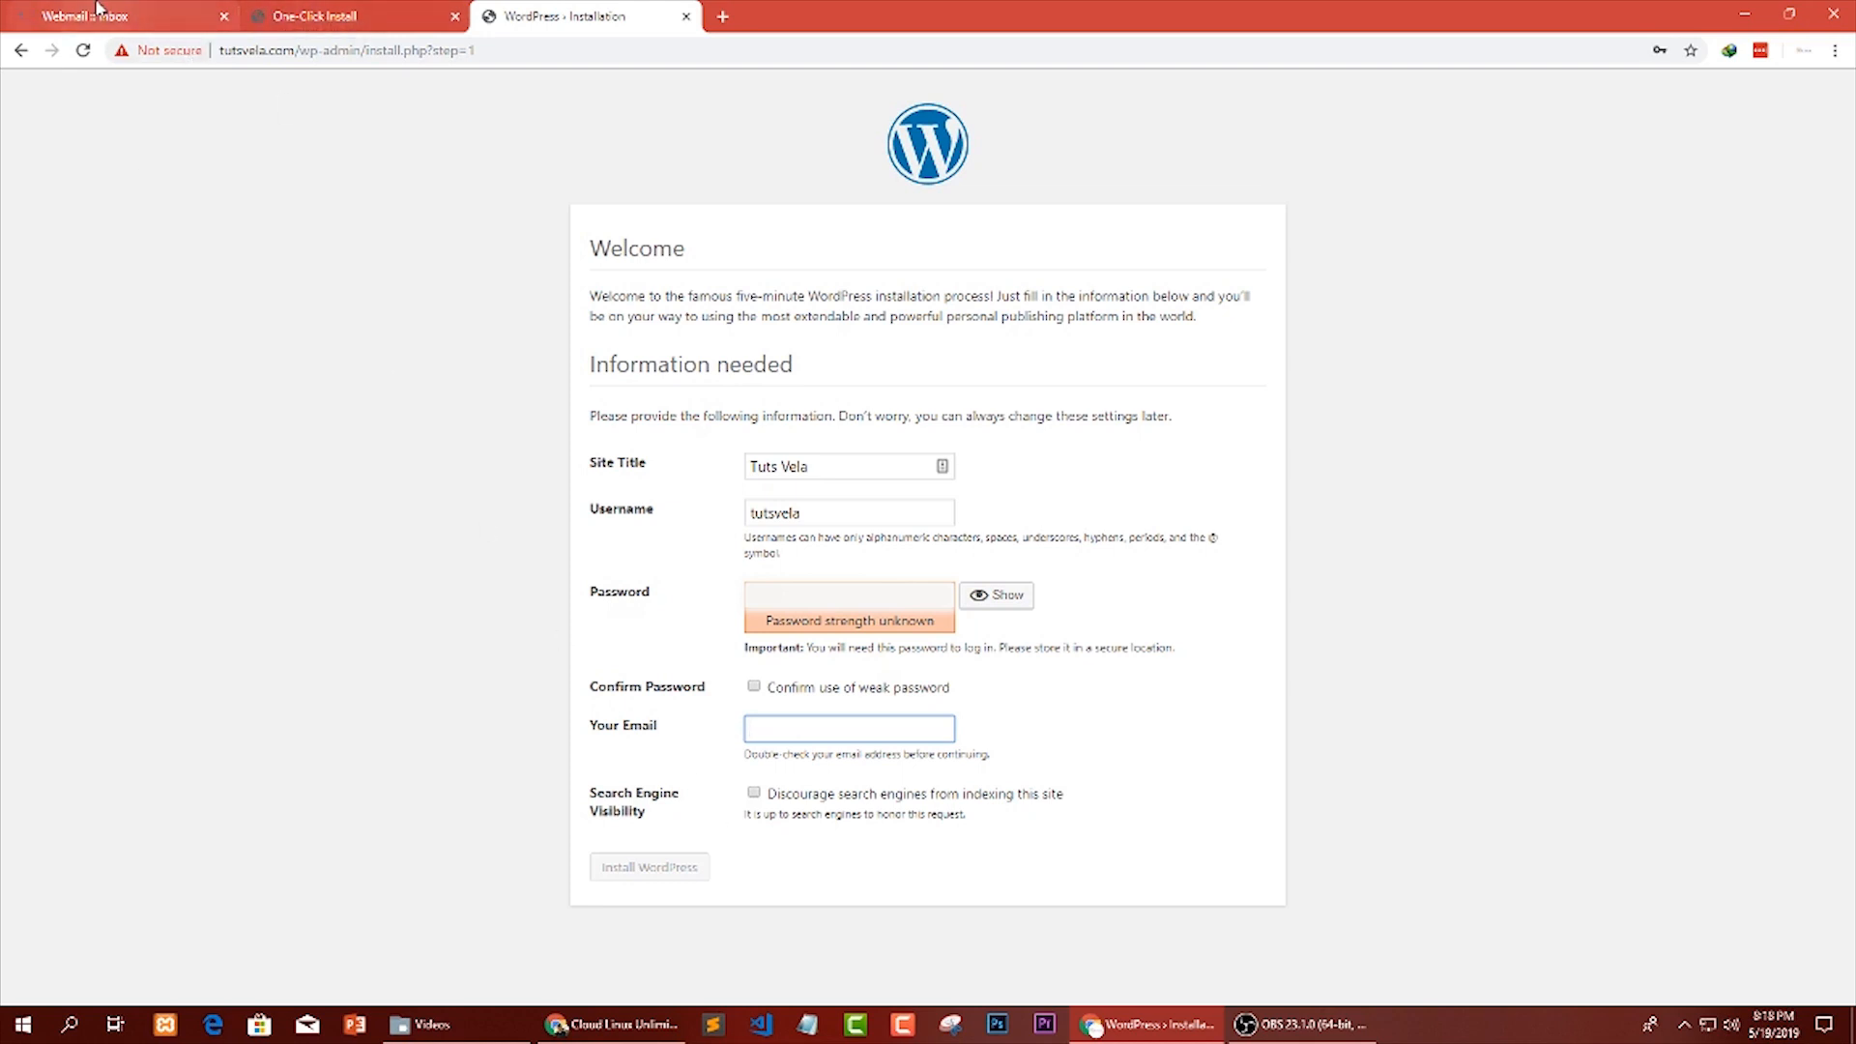
click(160, 15)
click(290, 16)
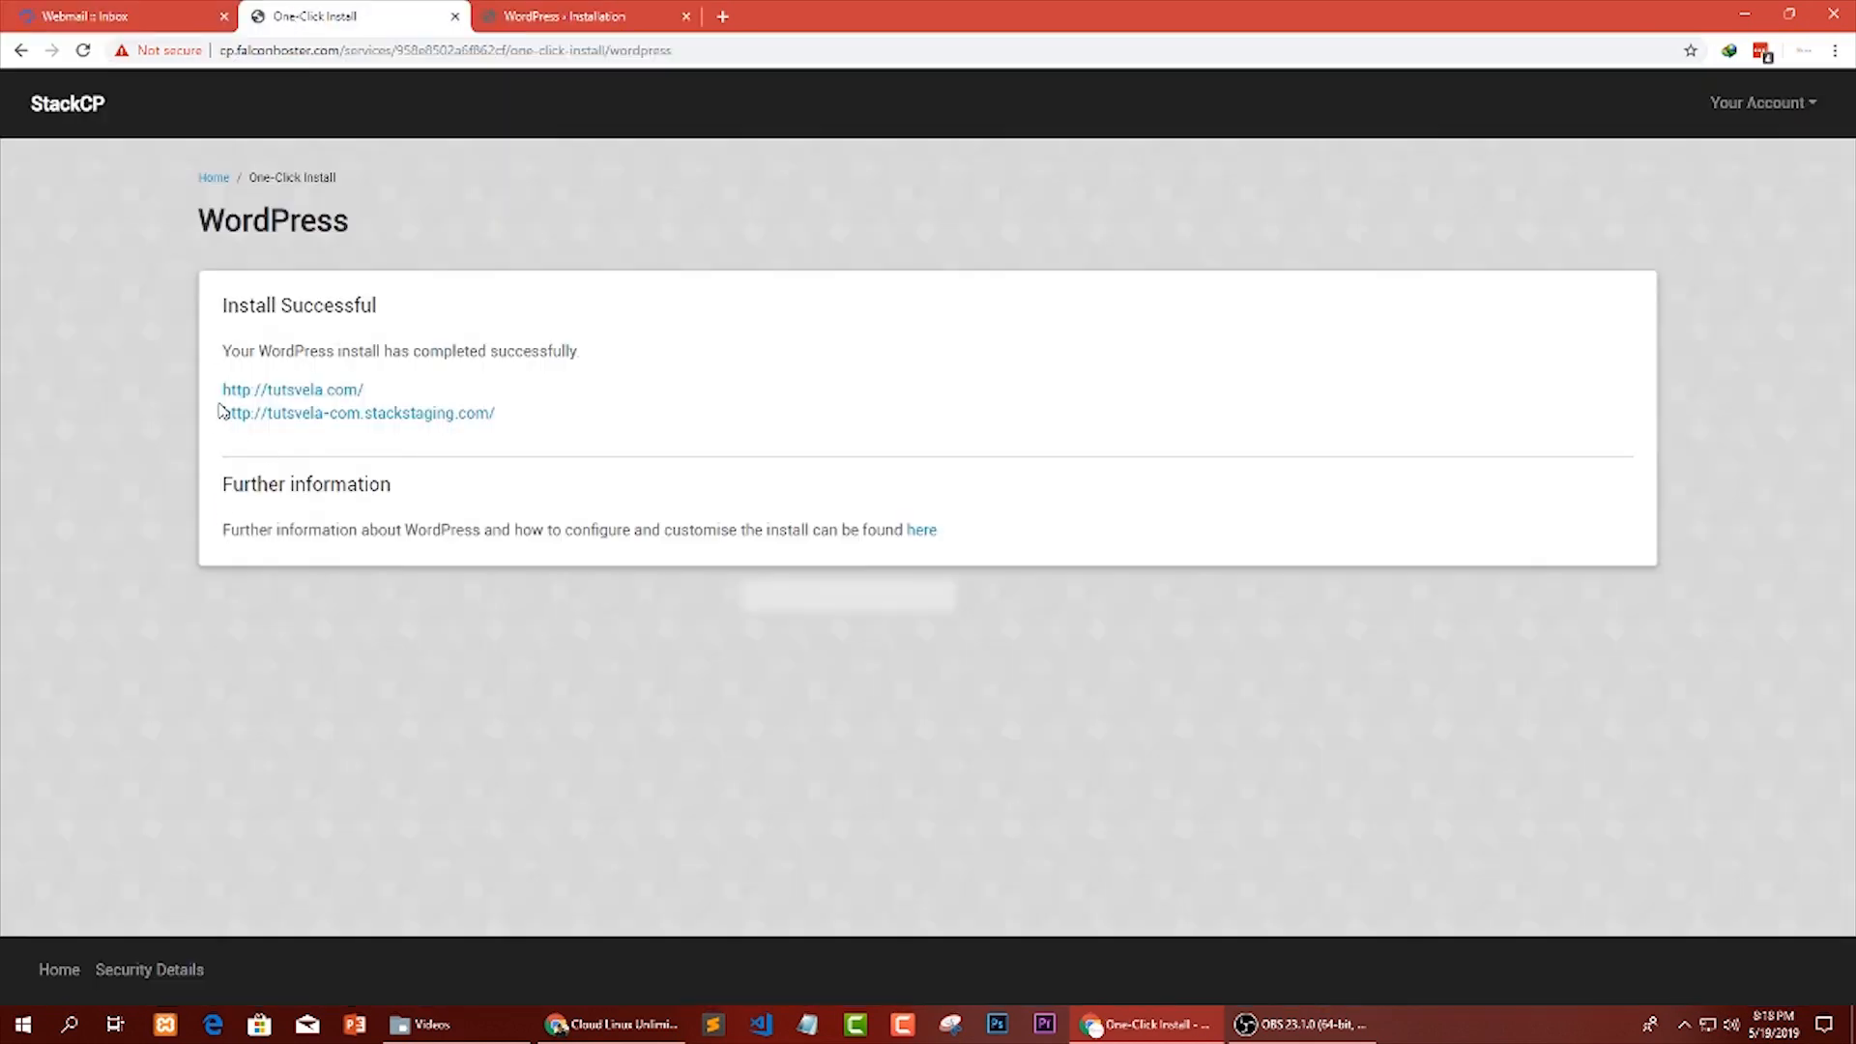
click(618, 16)
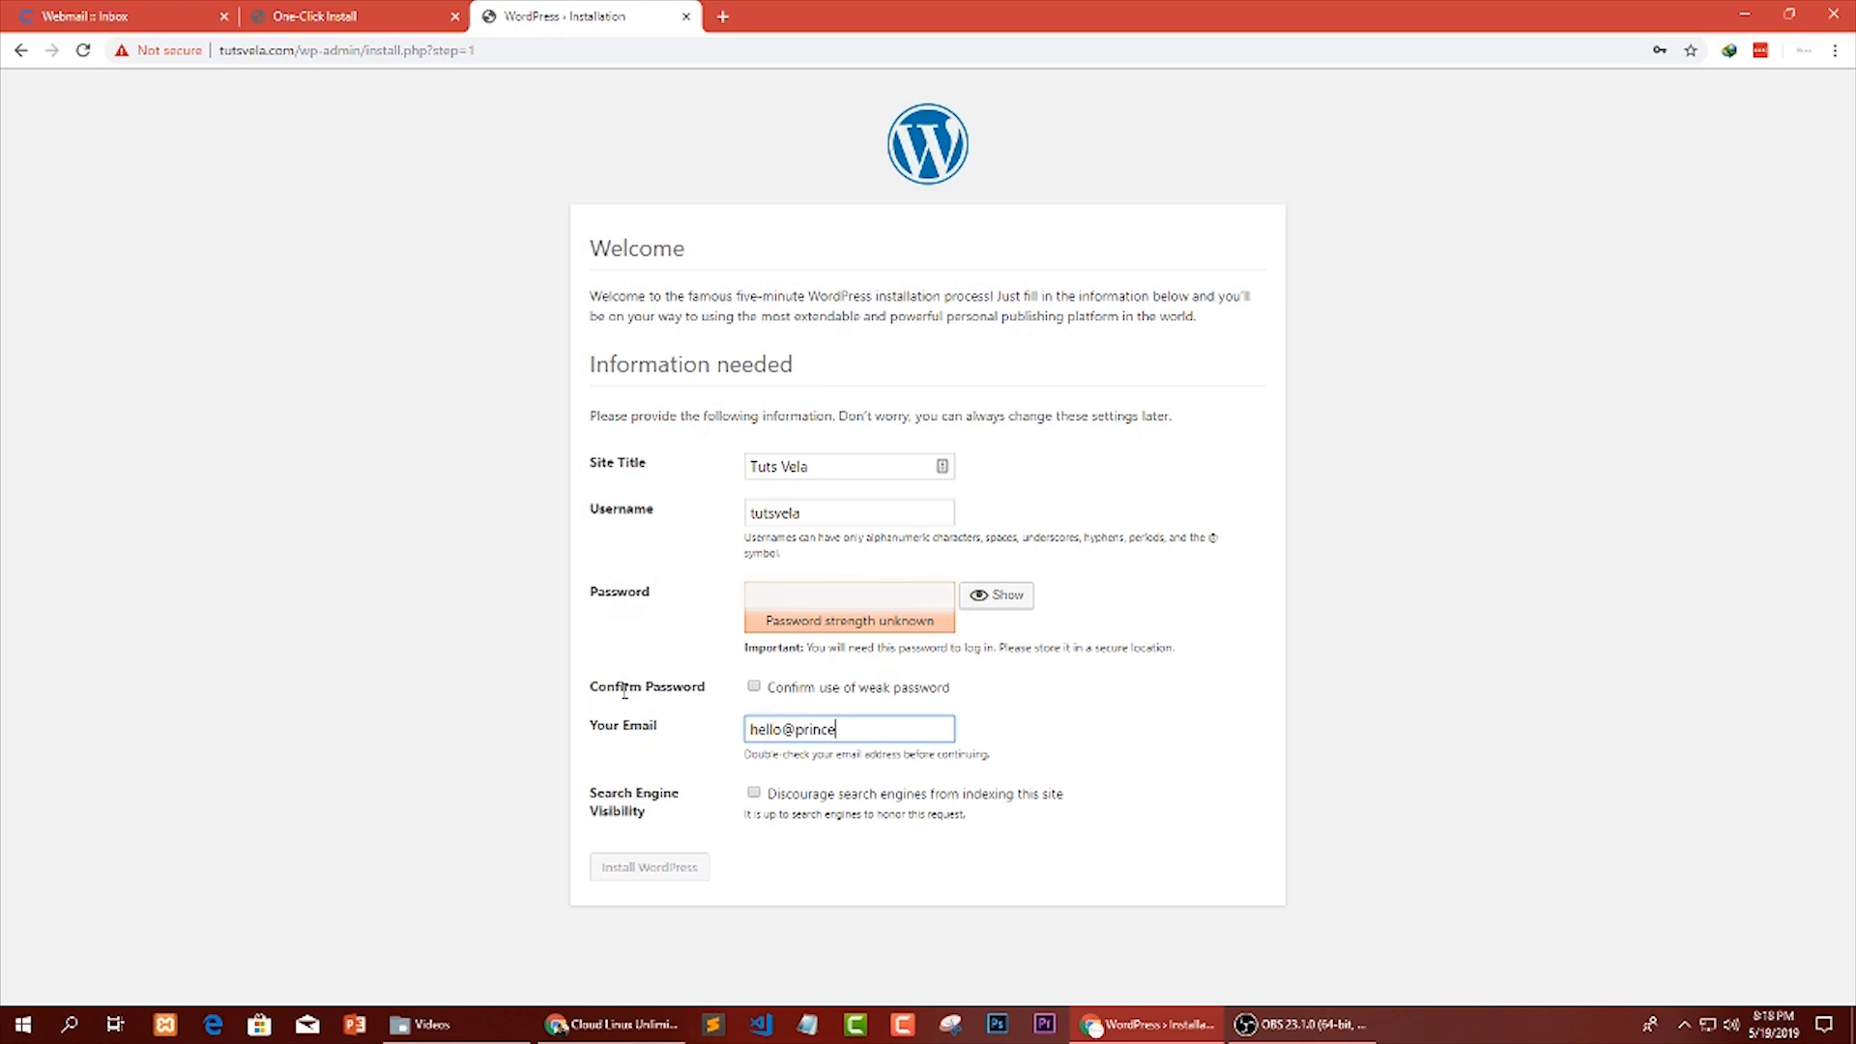
key(BackSpace)
key(BackSpace)
text(tutsvela.com)
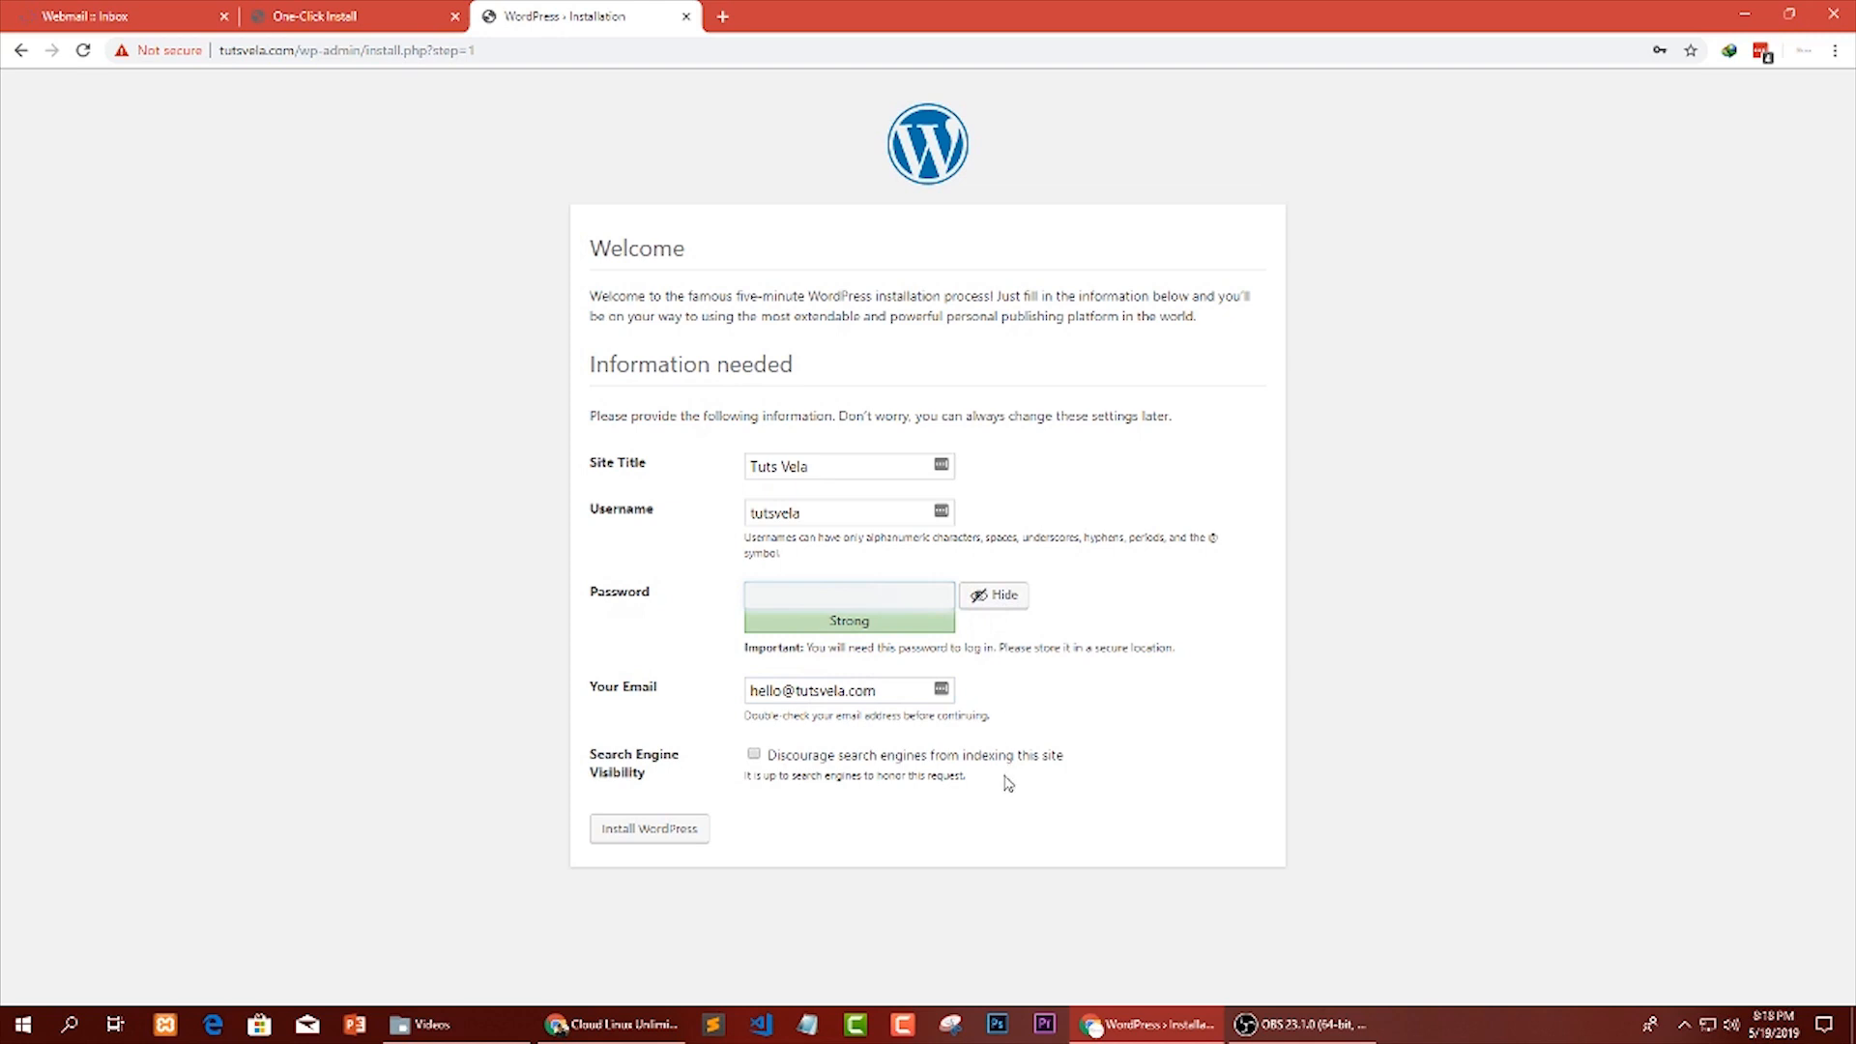
Mask the password, leave search engine indexing allowed and install WordPress.
click(1006, 599)
drag(675, 784, 600, 757)
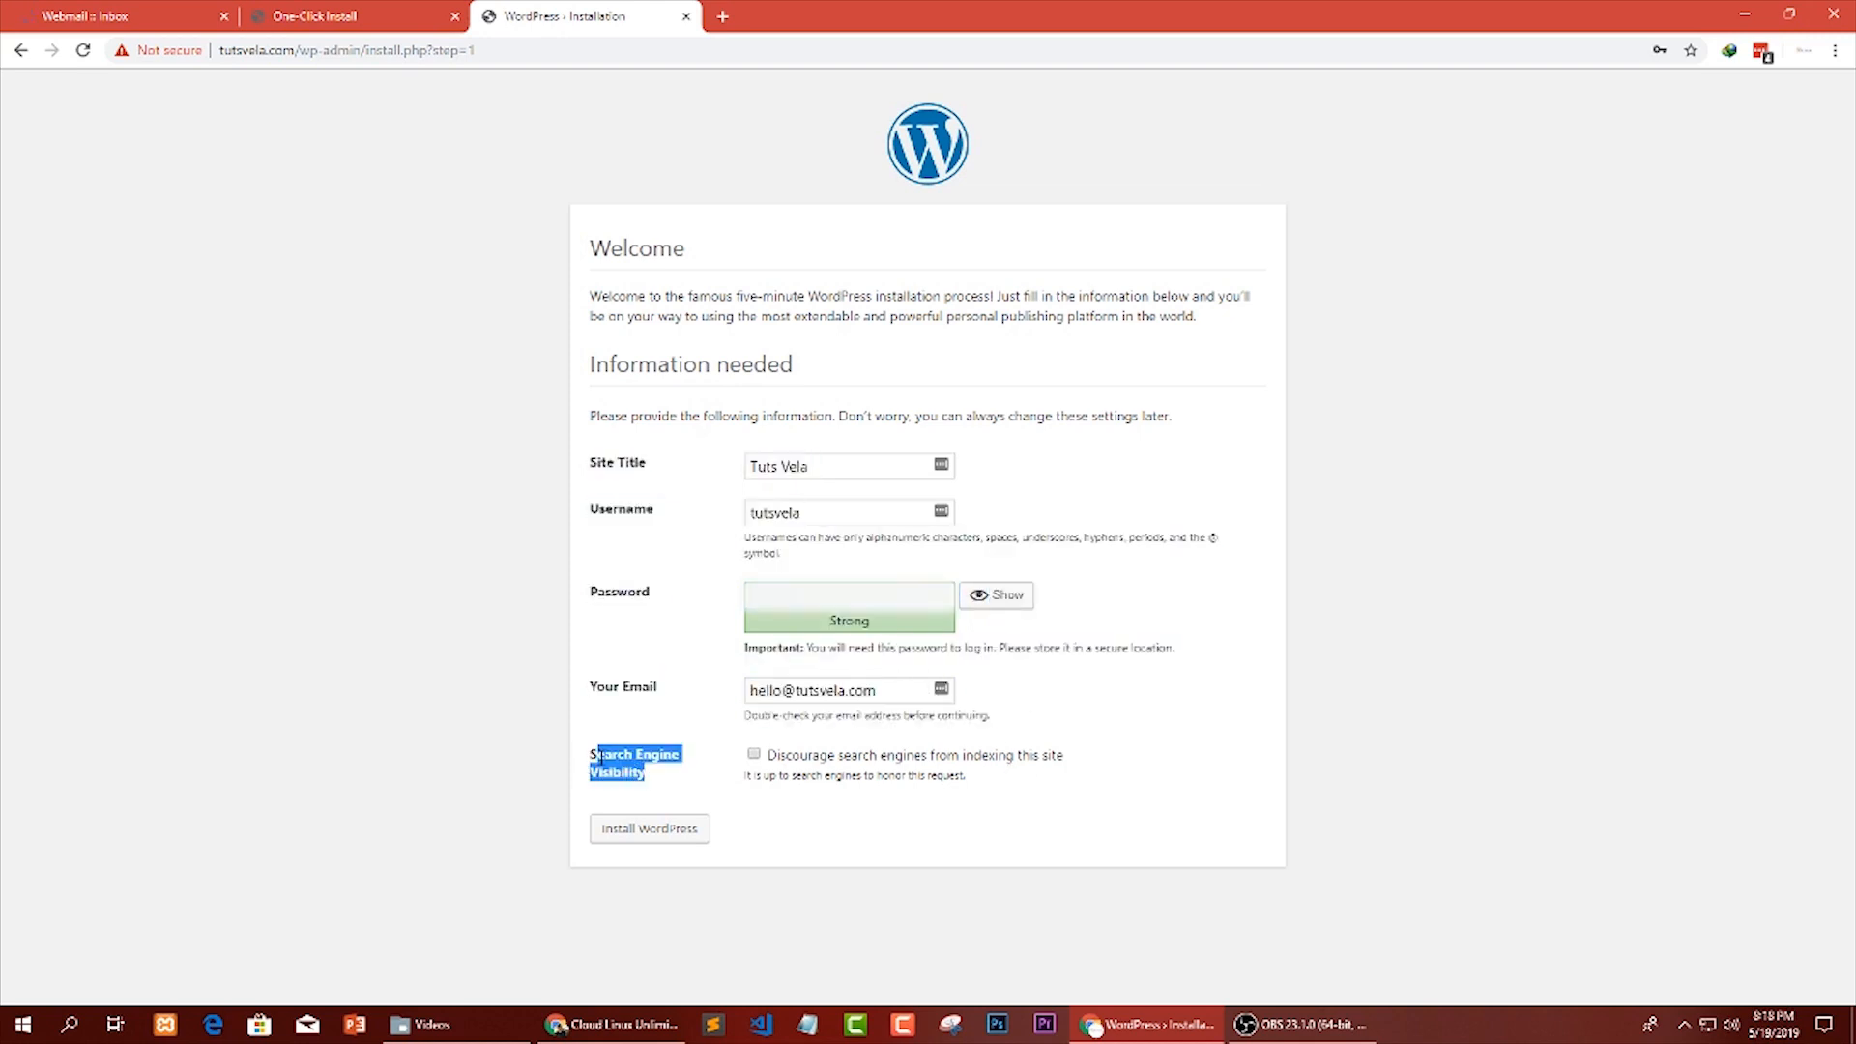
click(1269, 776)
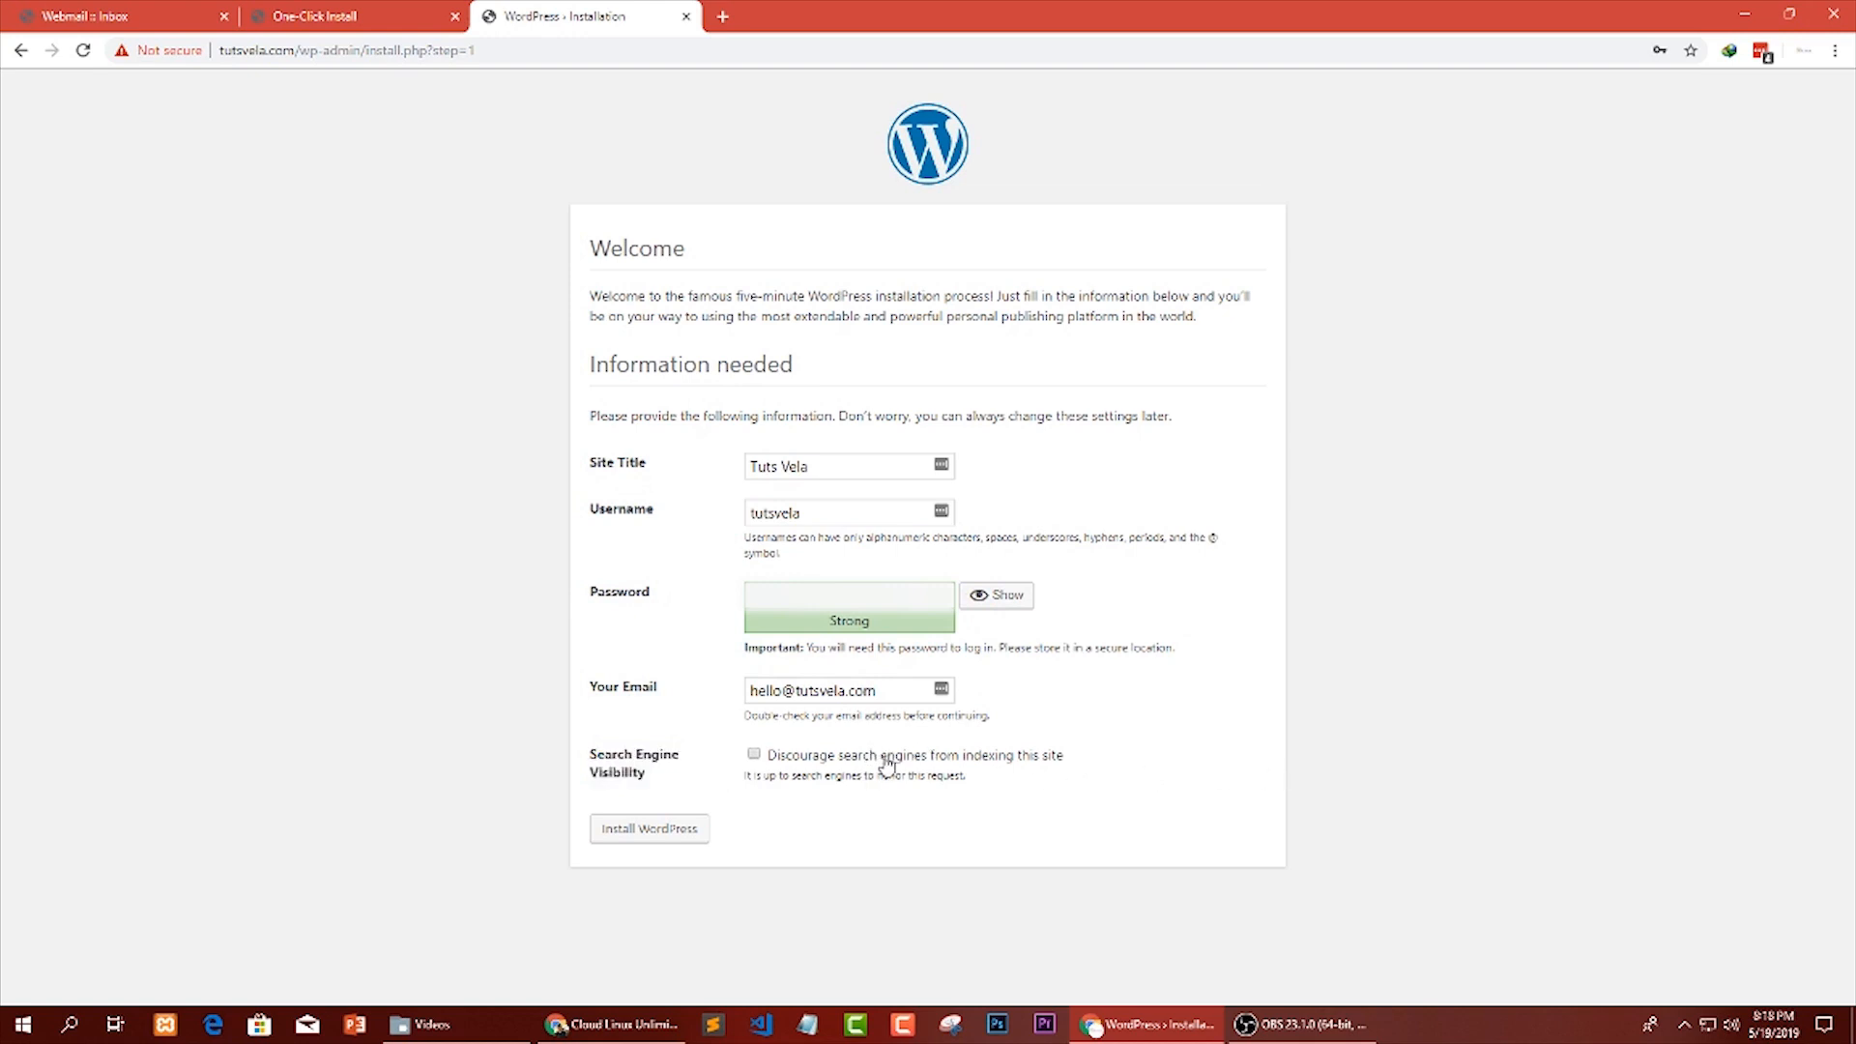
click(680, 833)
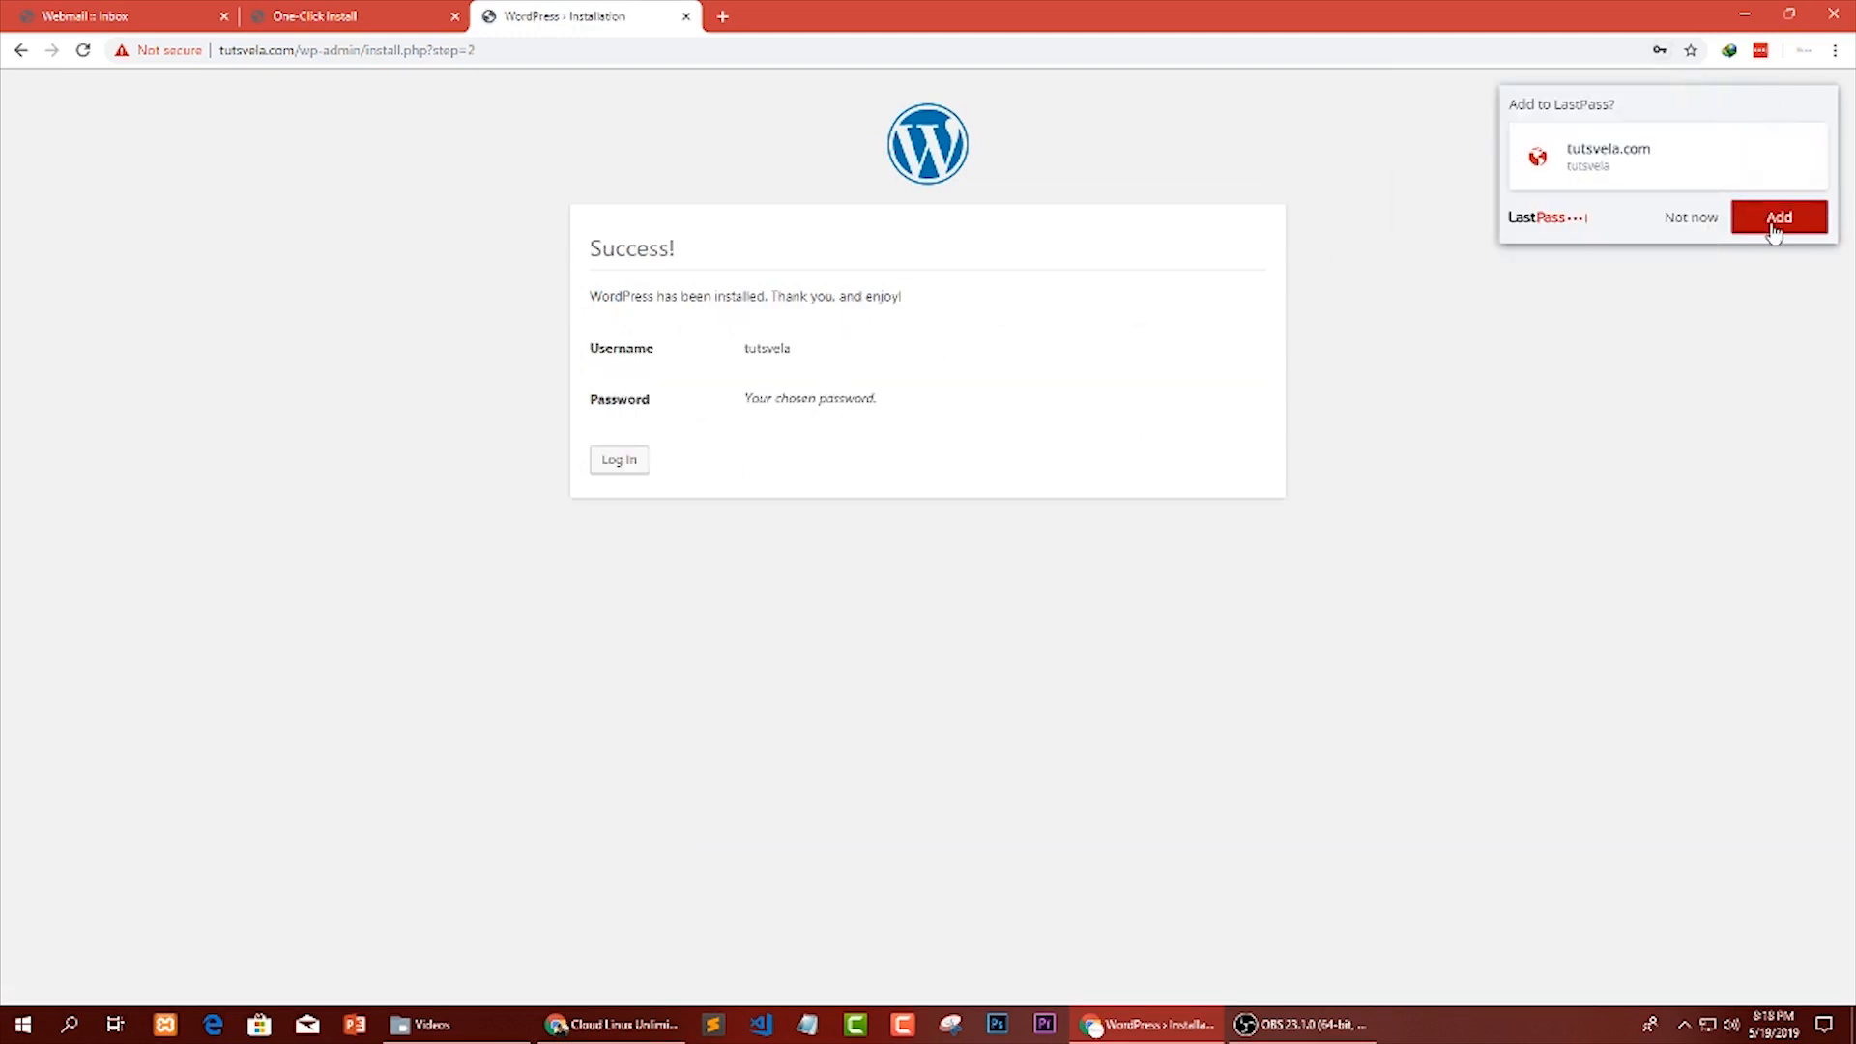
Save the tutsvela.com login to LastPass and review the installation result page.
click(1779, 217)
drag(592, 248, 735, 283)
click(604, 298)
drag(605, 298, 908, 411)
click(791, 365)
click(972, 428)
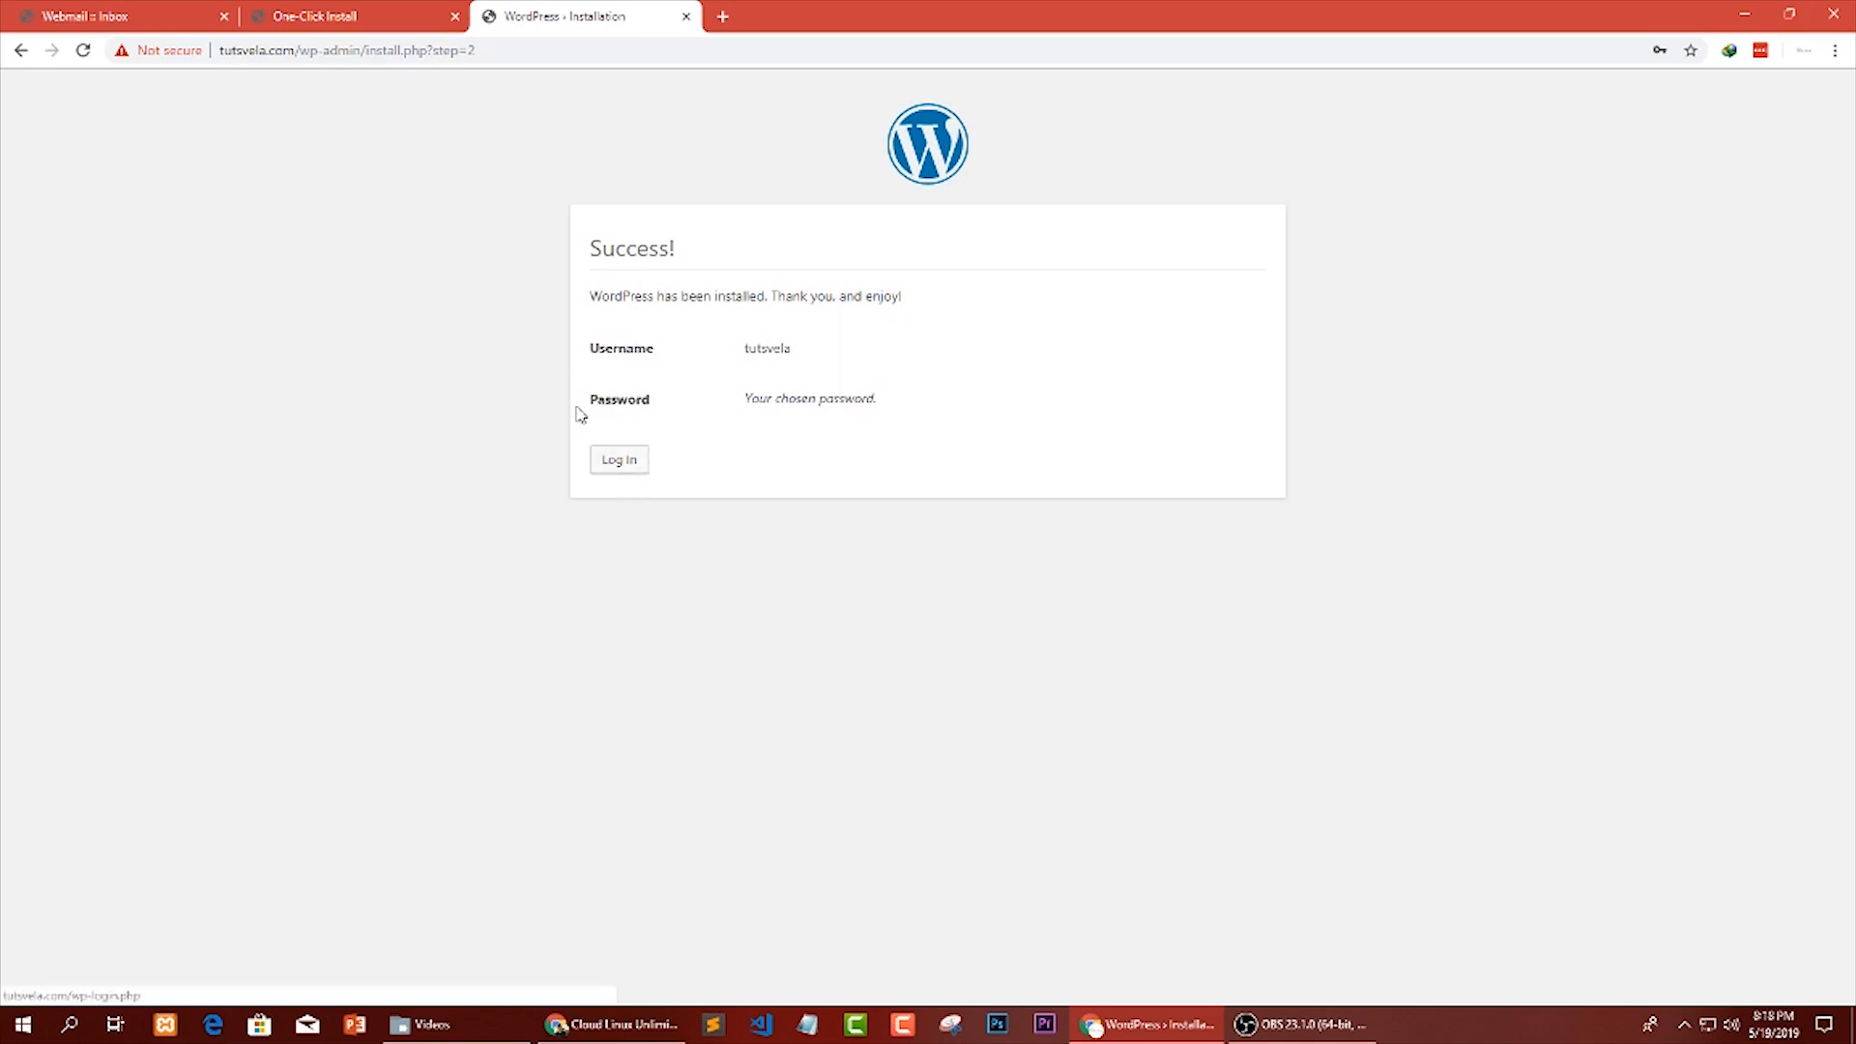
Open tutsvela.com in a new browser tab.
click(722, 15)
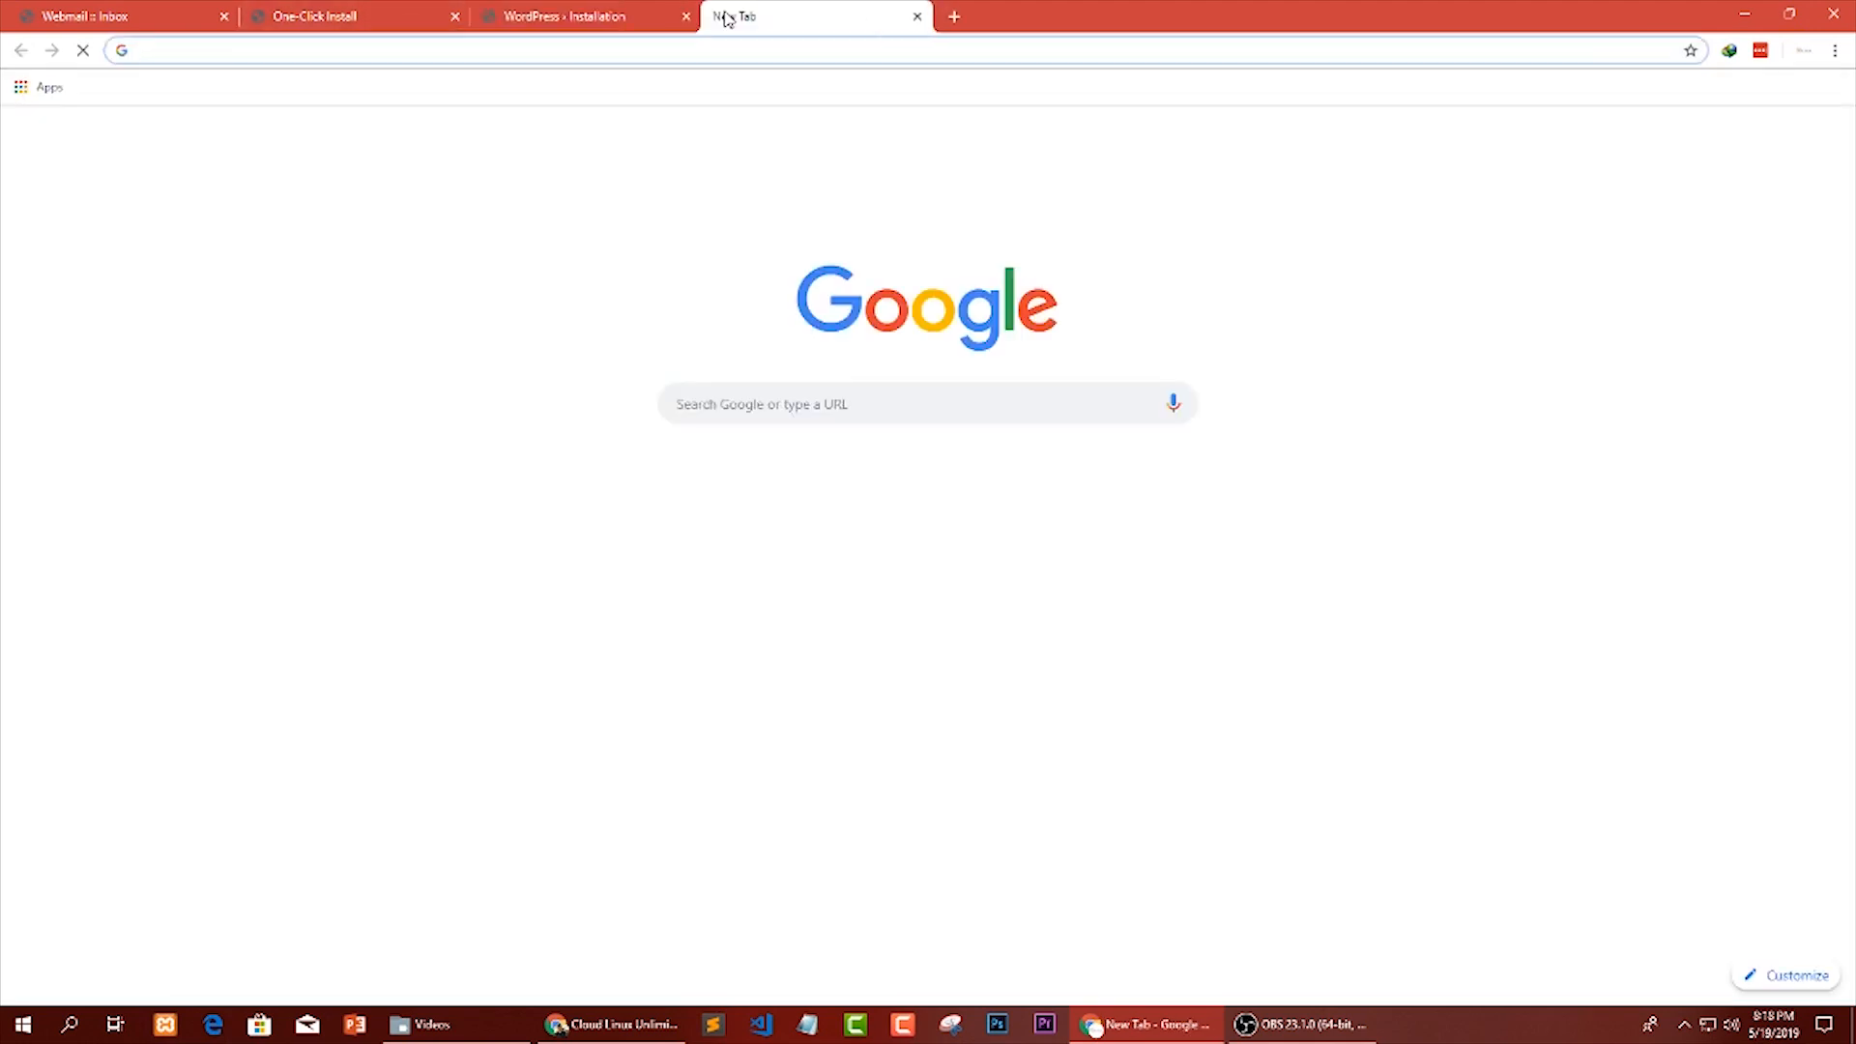
text(tutsvela.com)
key(Return)
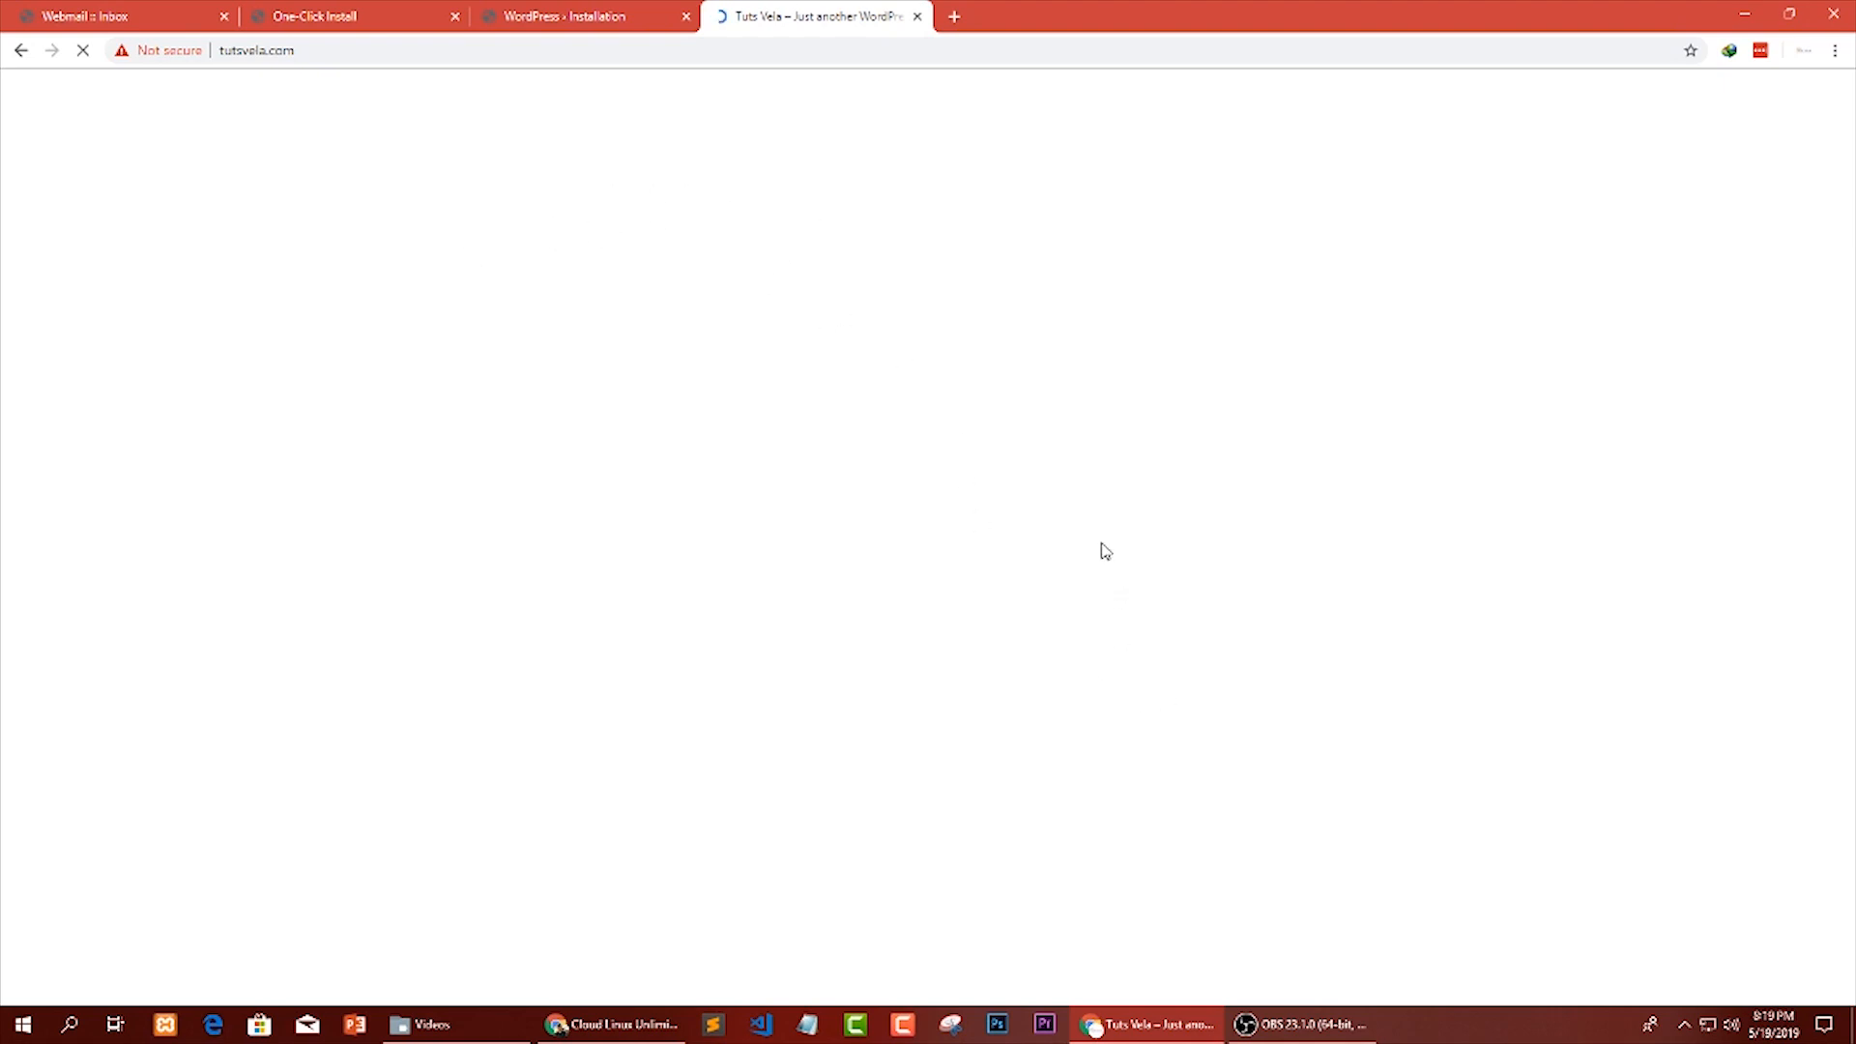
click(356, 24)
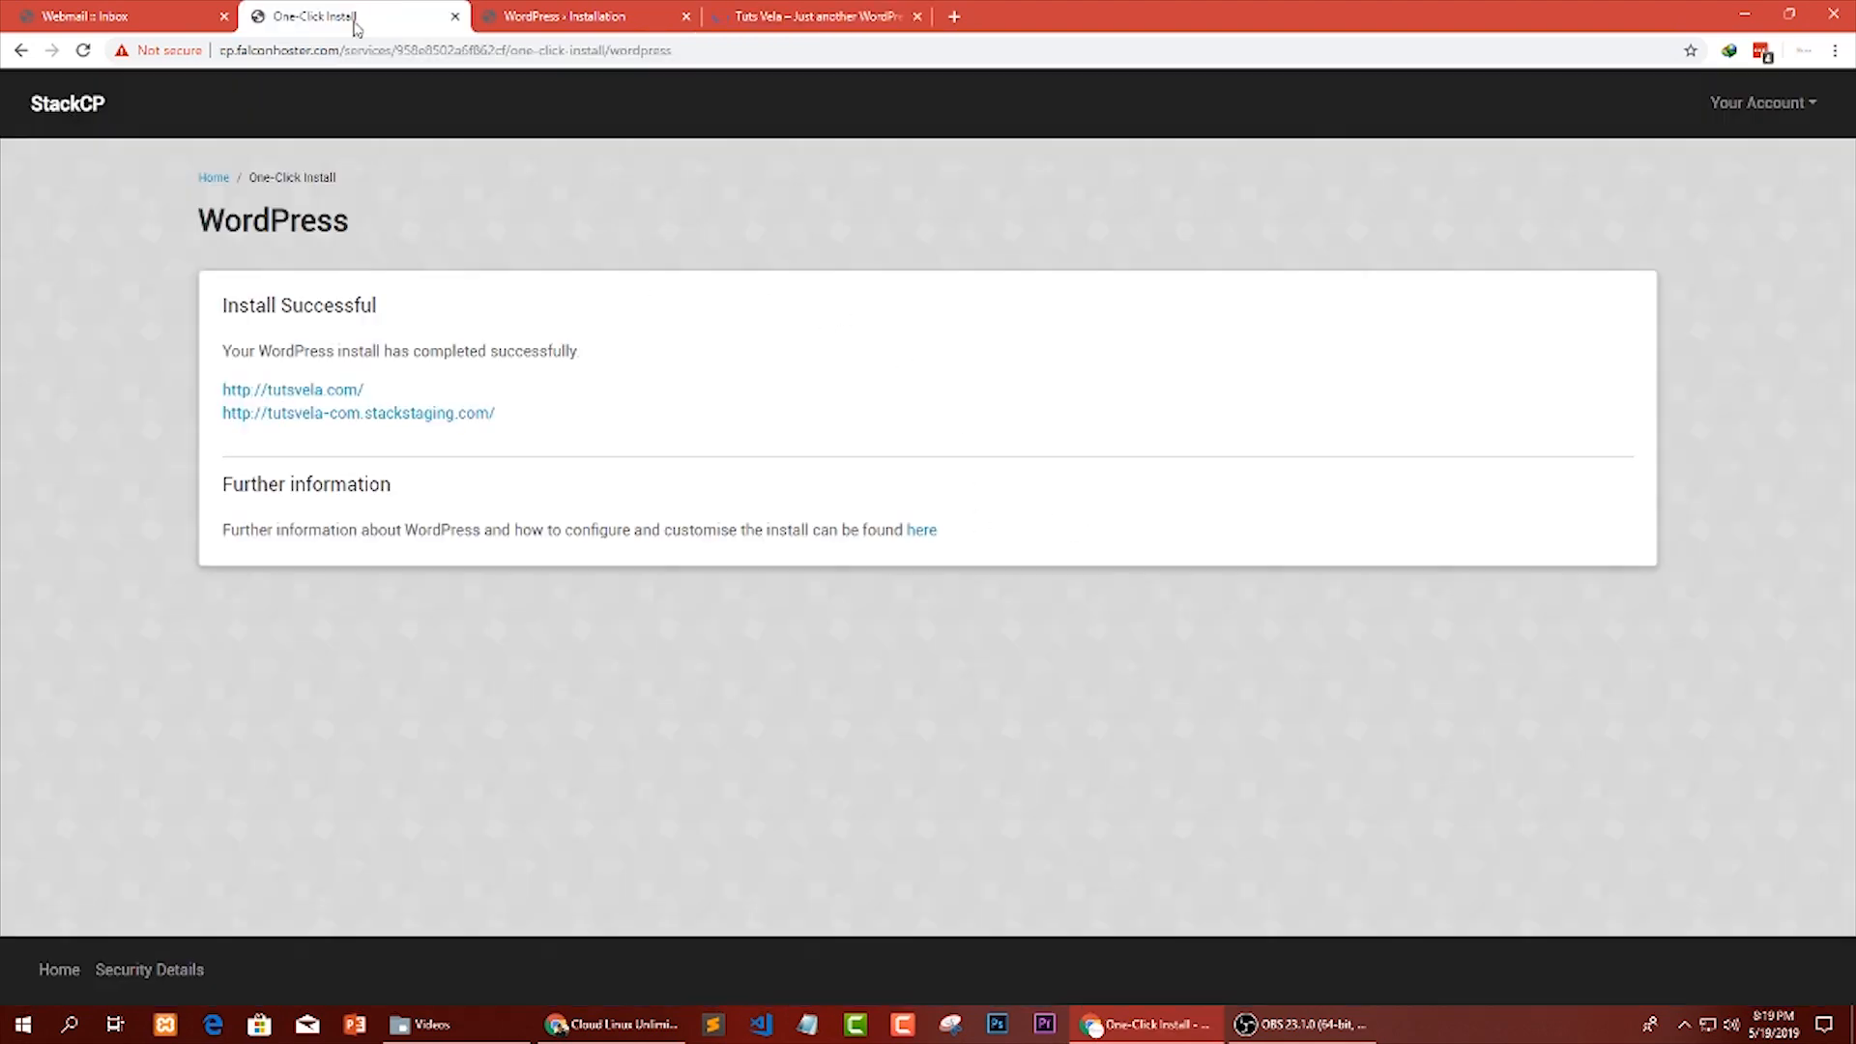
click(839, 14)
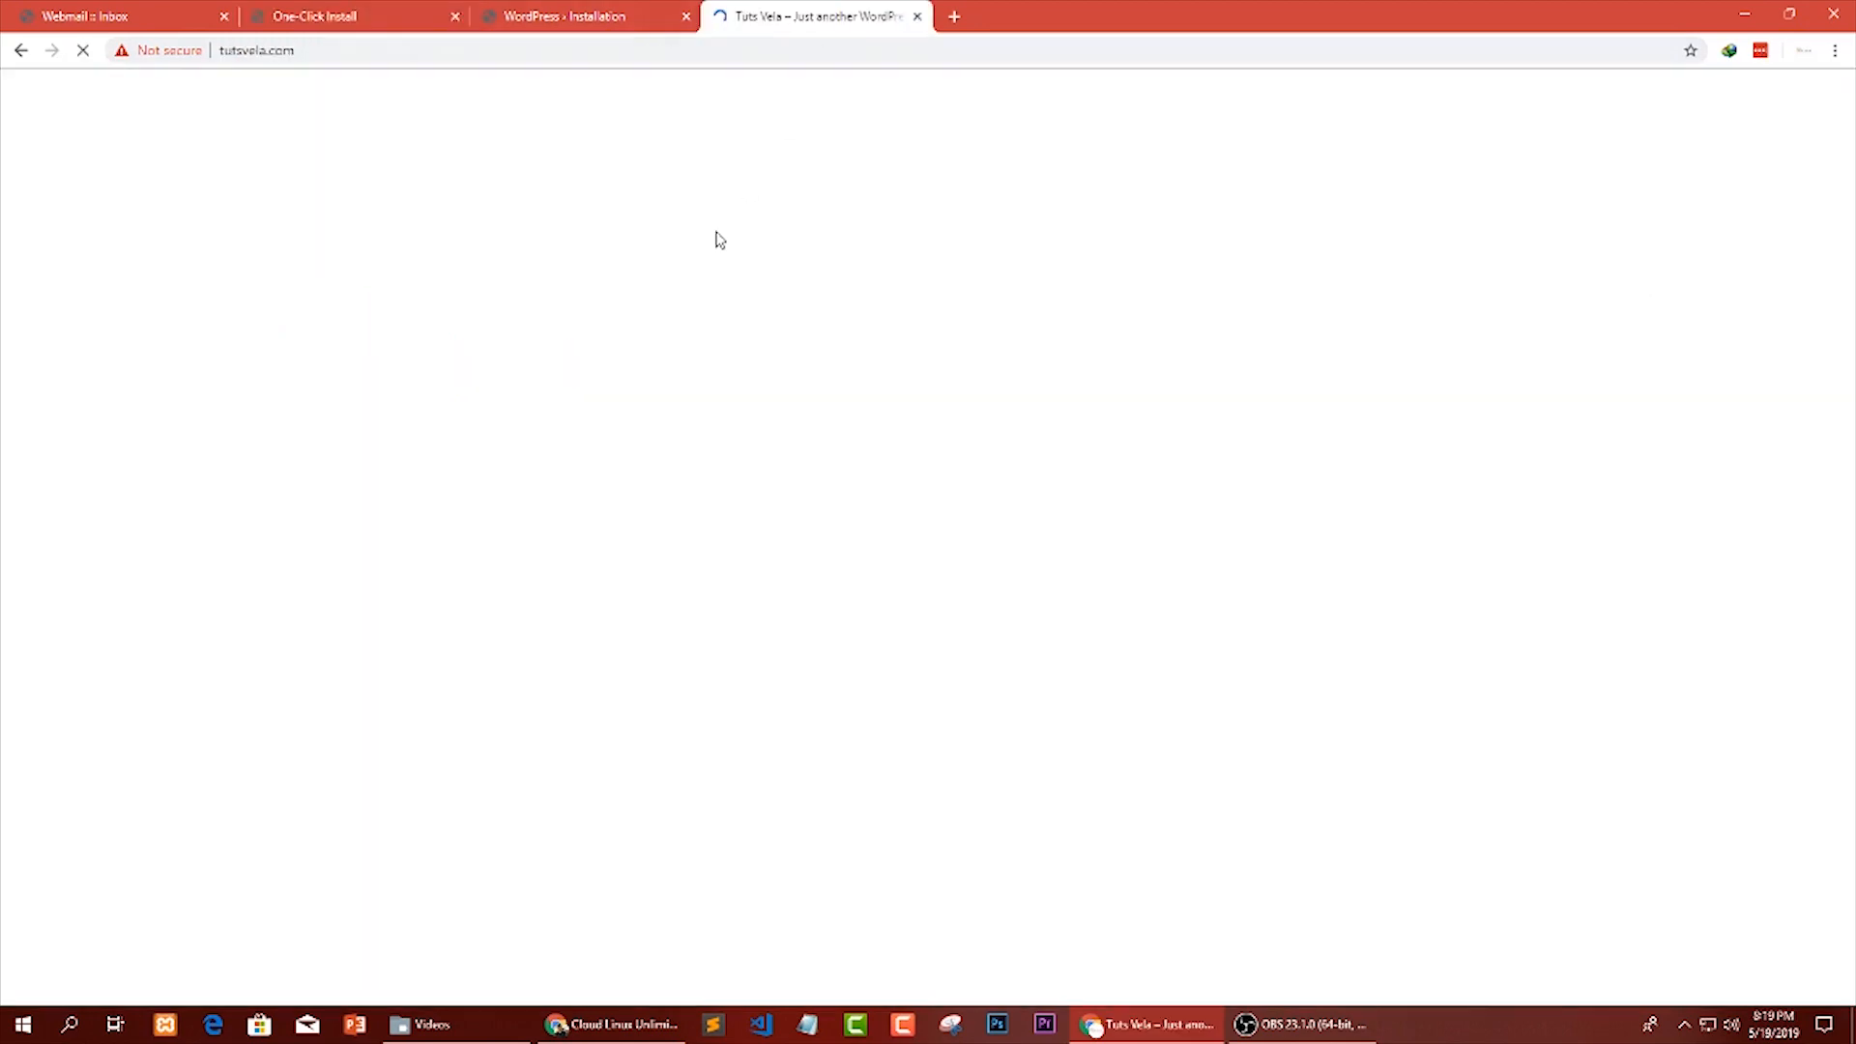
Look over the domain account's webmail inbox while tutsvela.com loads.
click(53, 10)
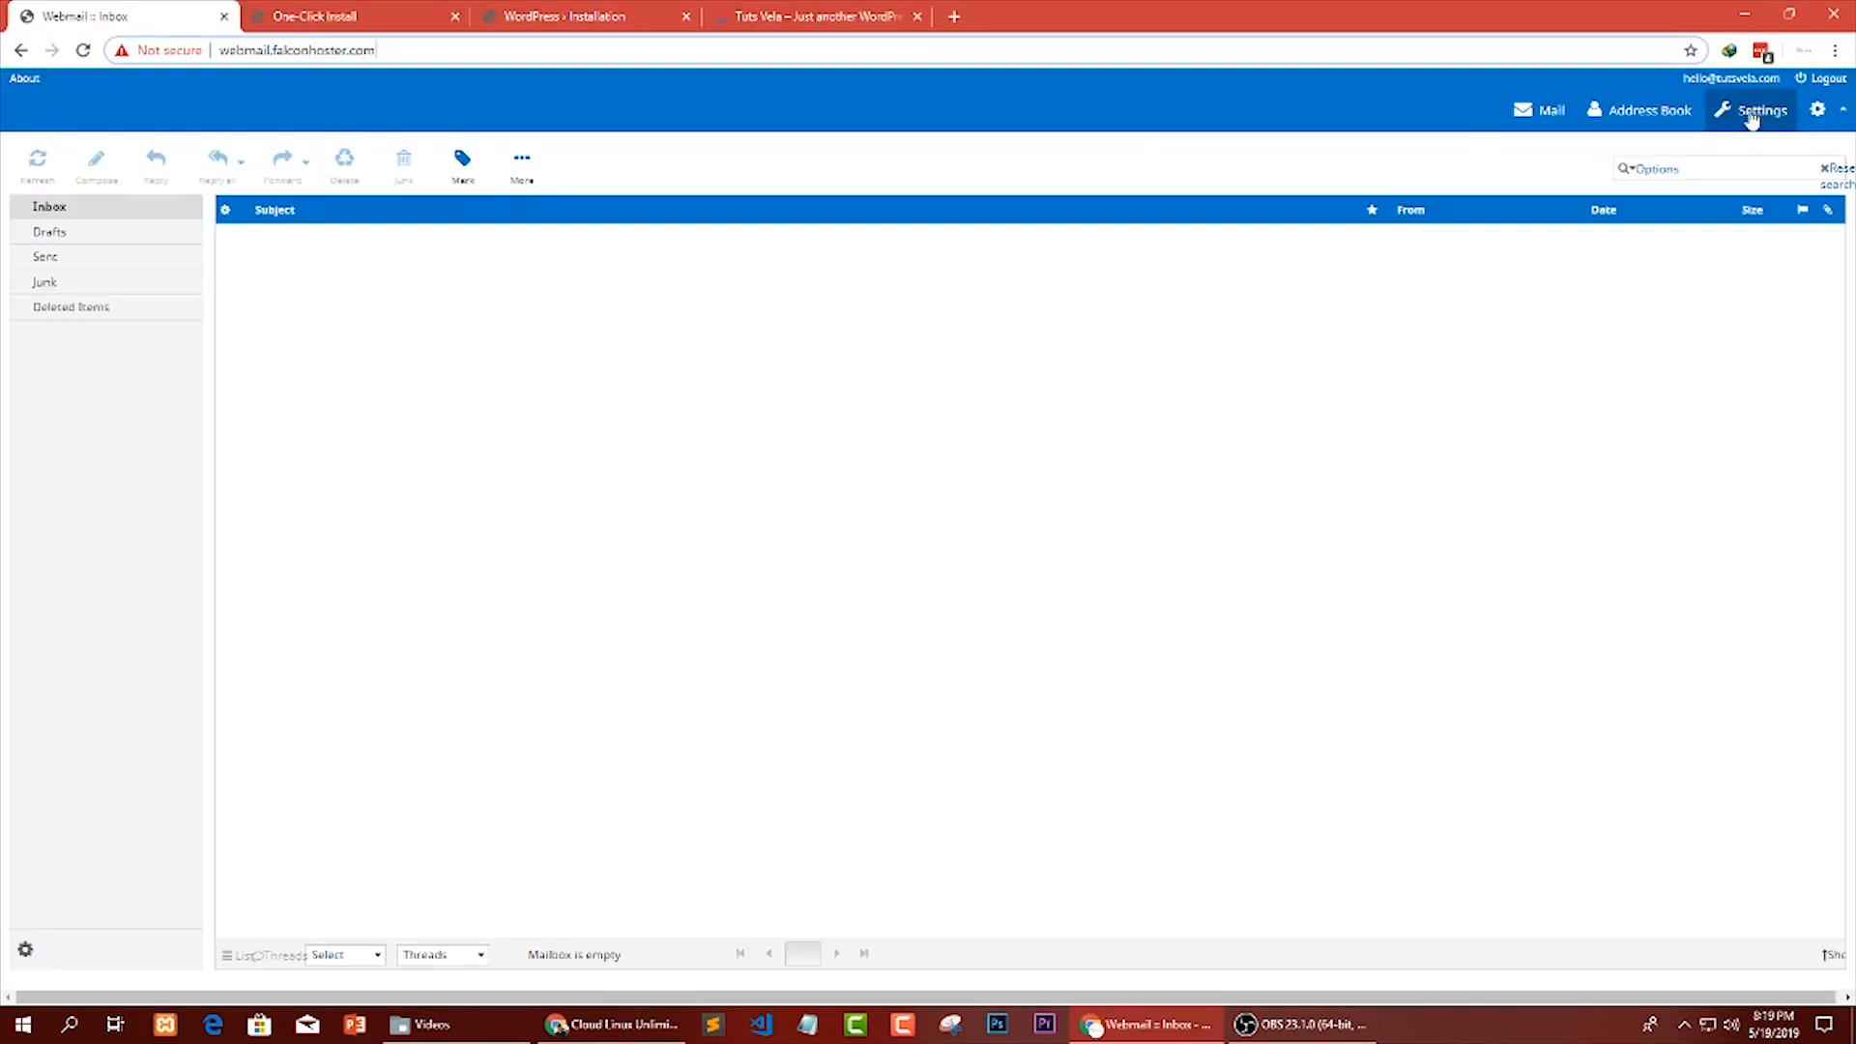
click(1666, 82)
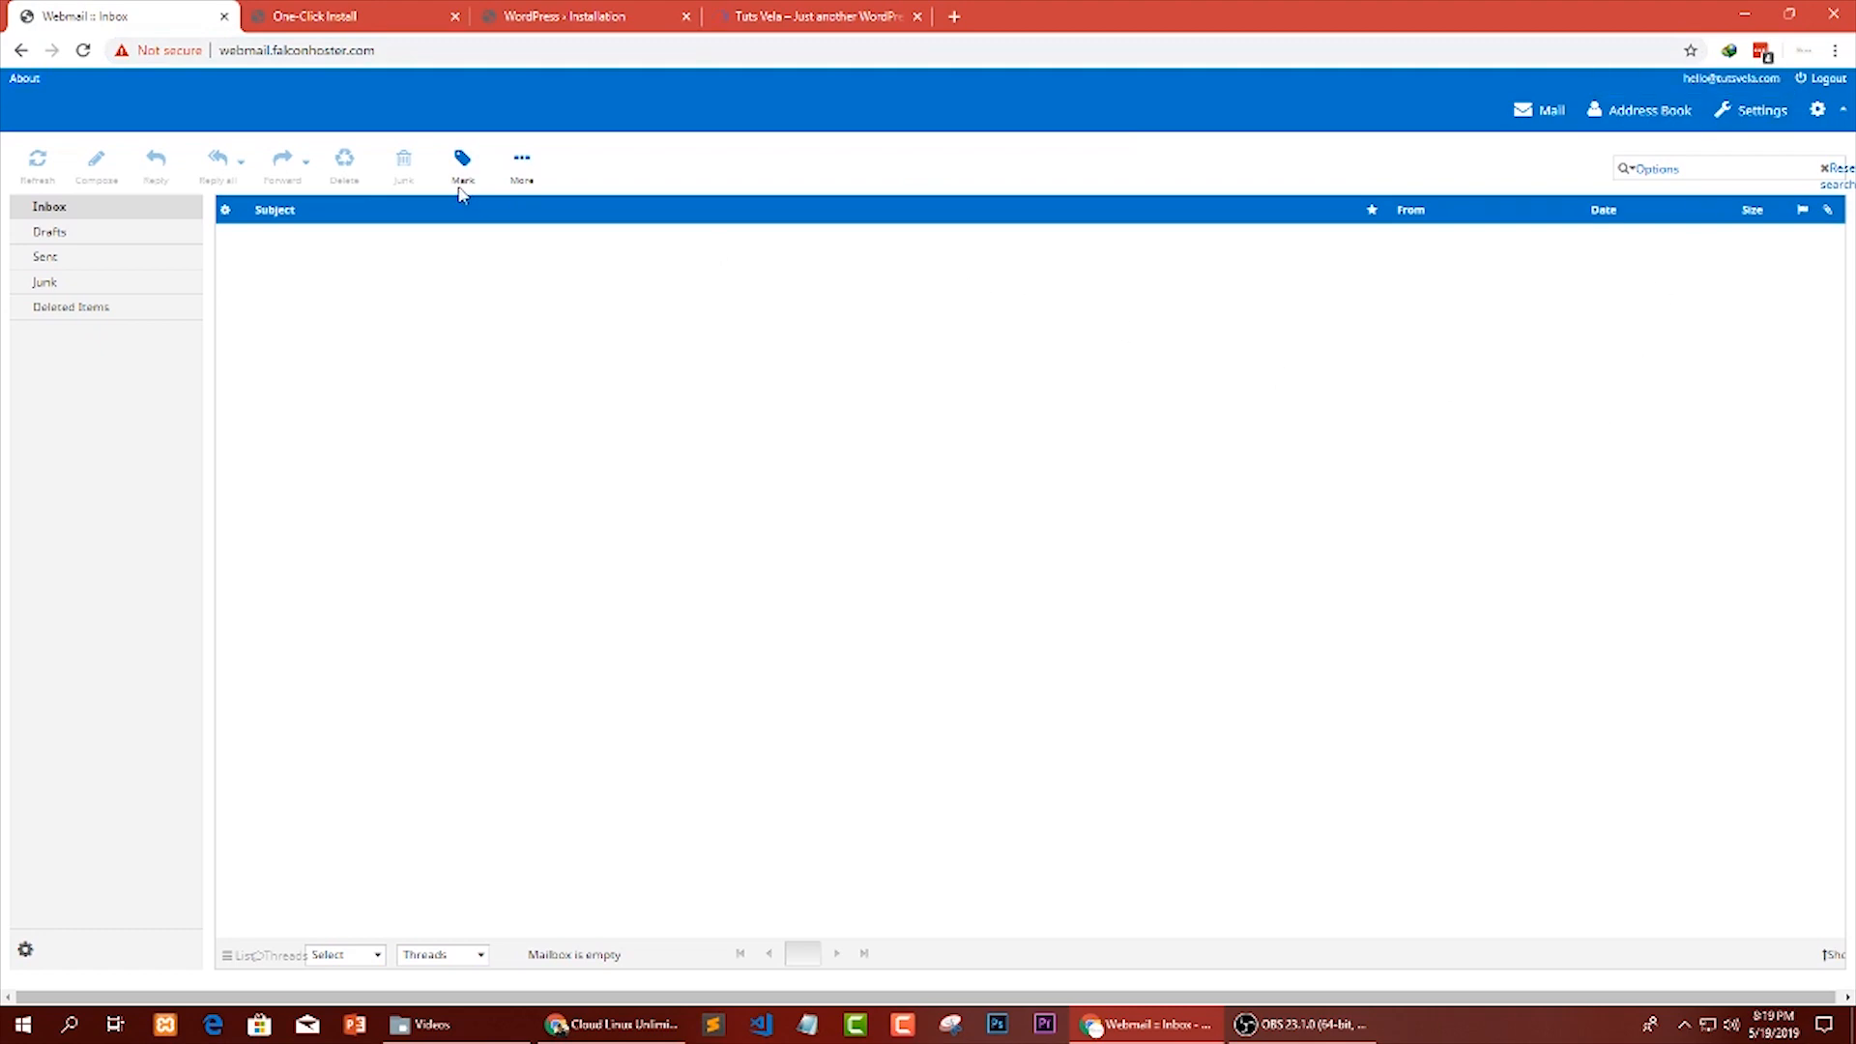
click(783, 10)
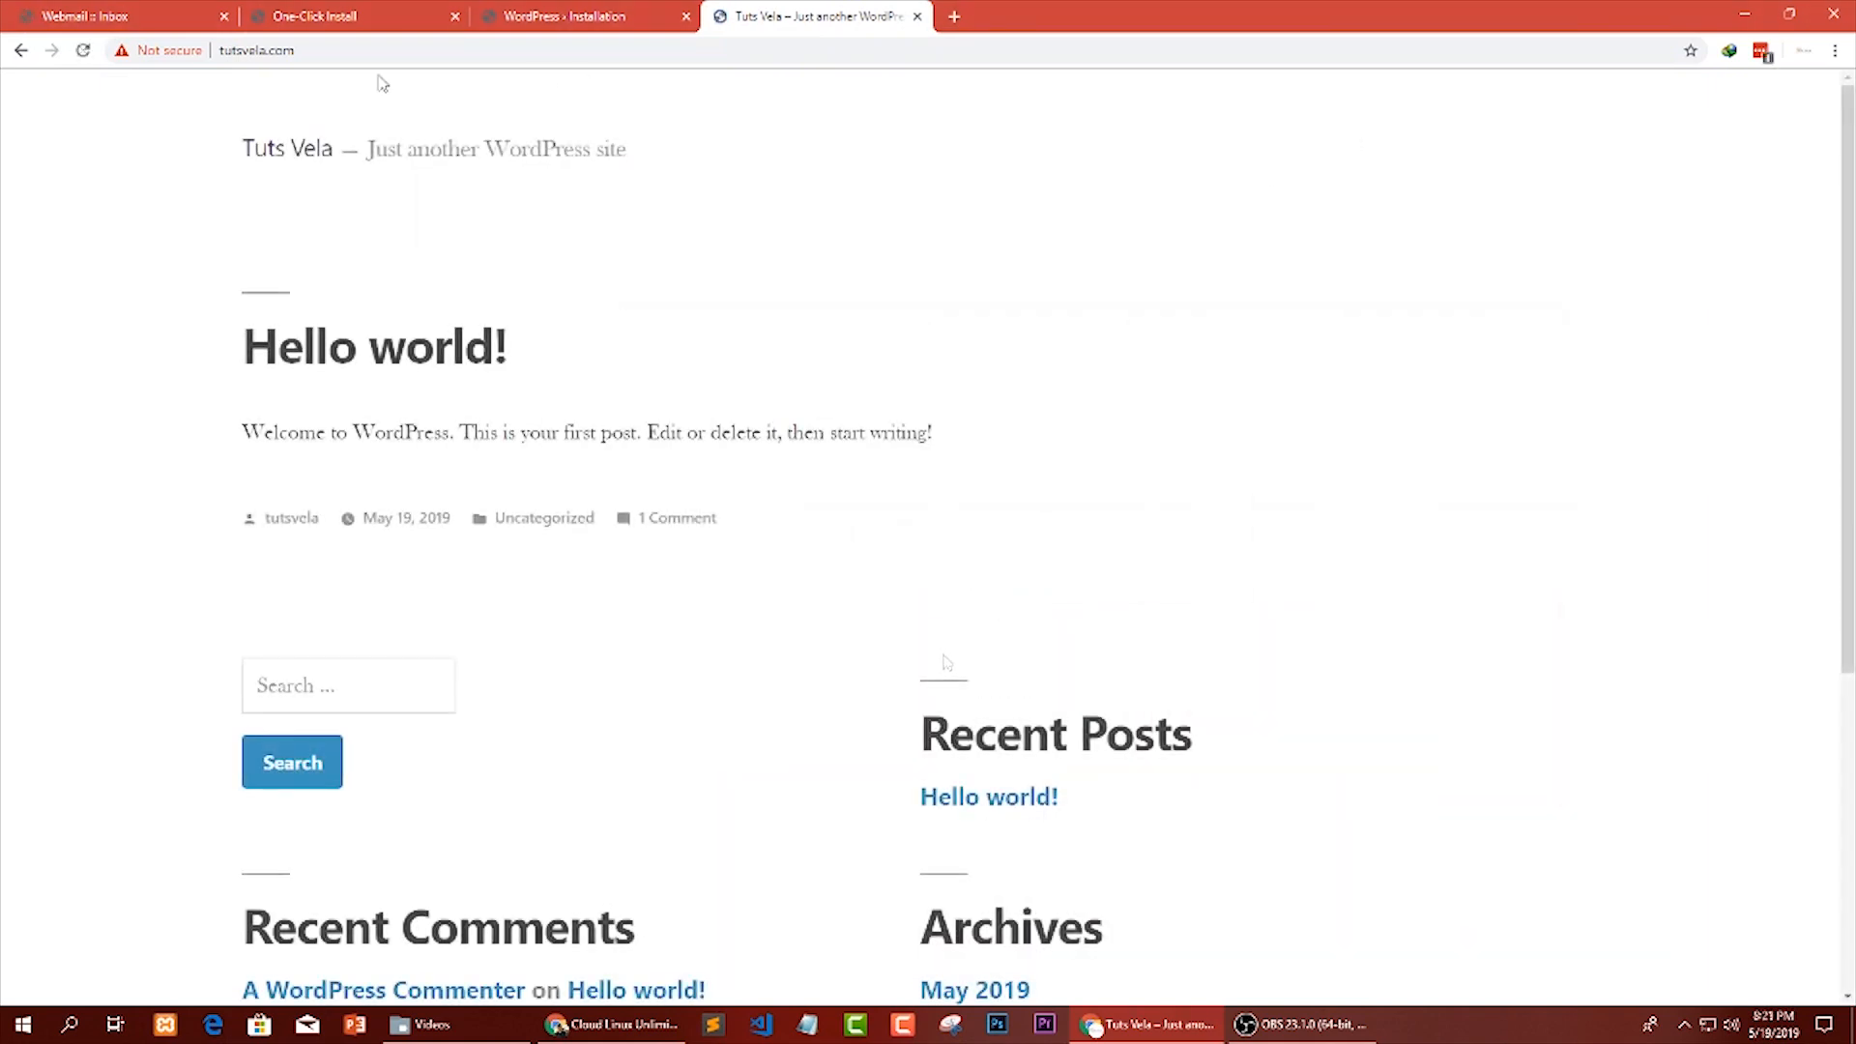
drag(294, 49, 164, 64)
click(113, 7)
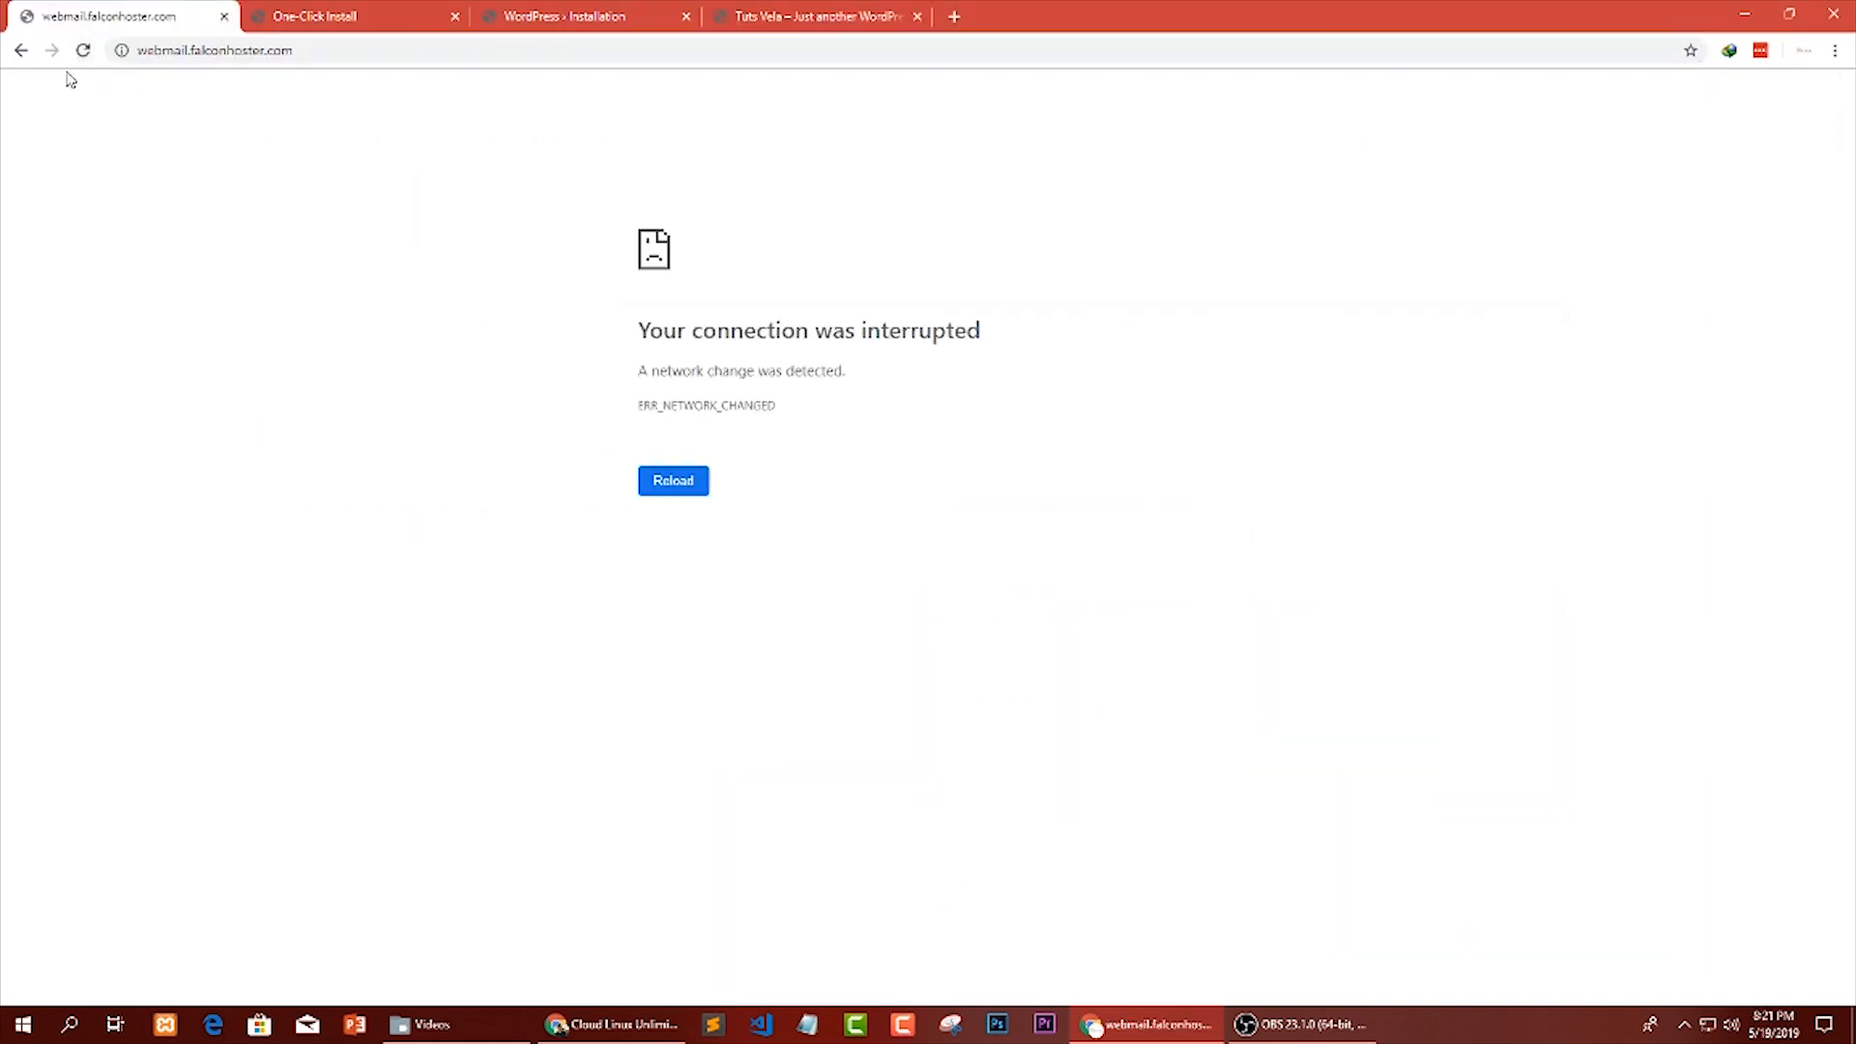
Examine the new WordPress home page on tutsvela.com, including its Hello world! post.
click(829, 12)
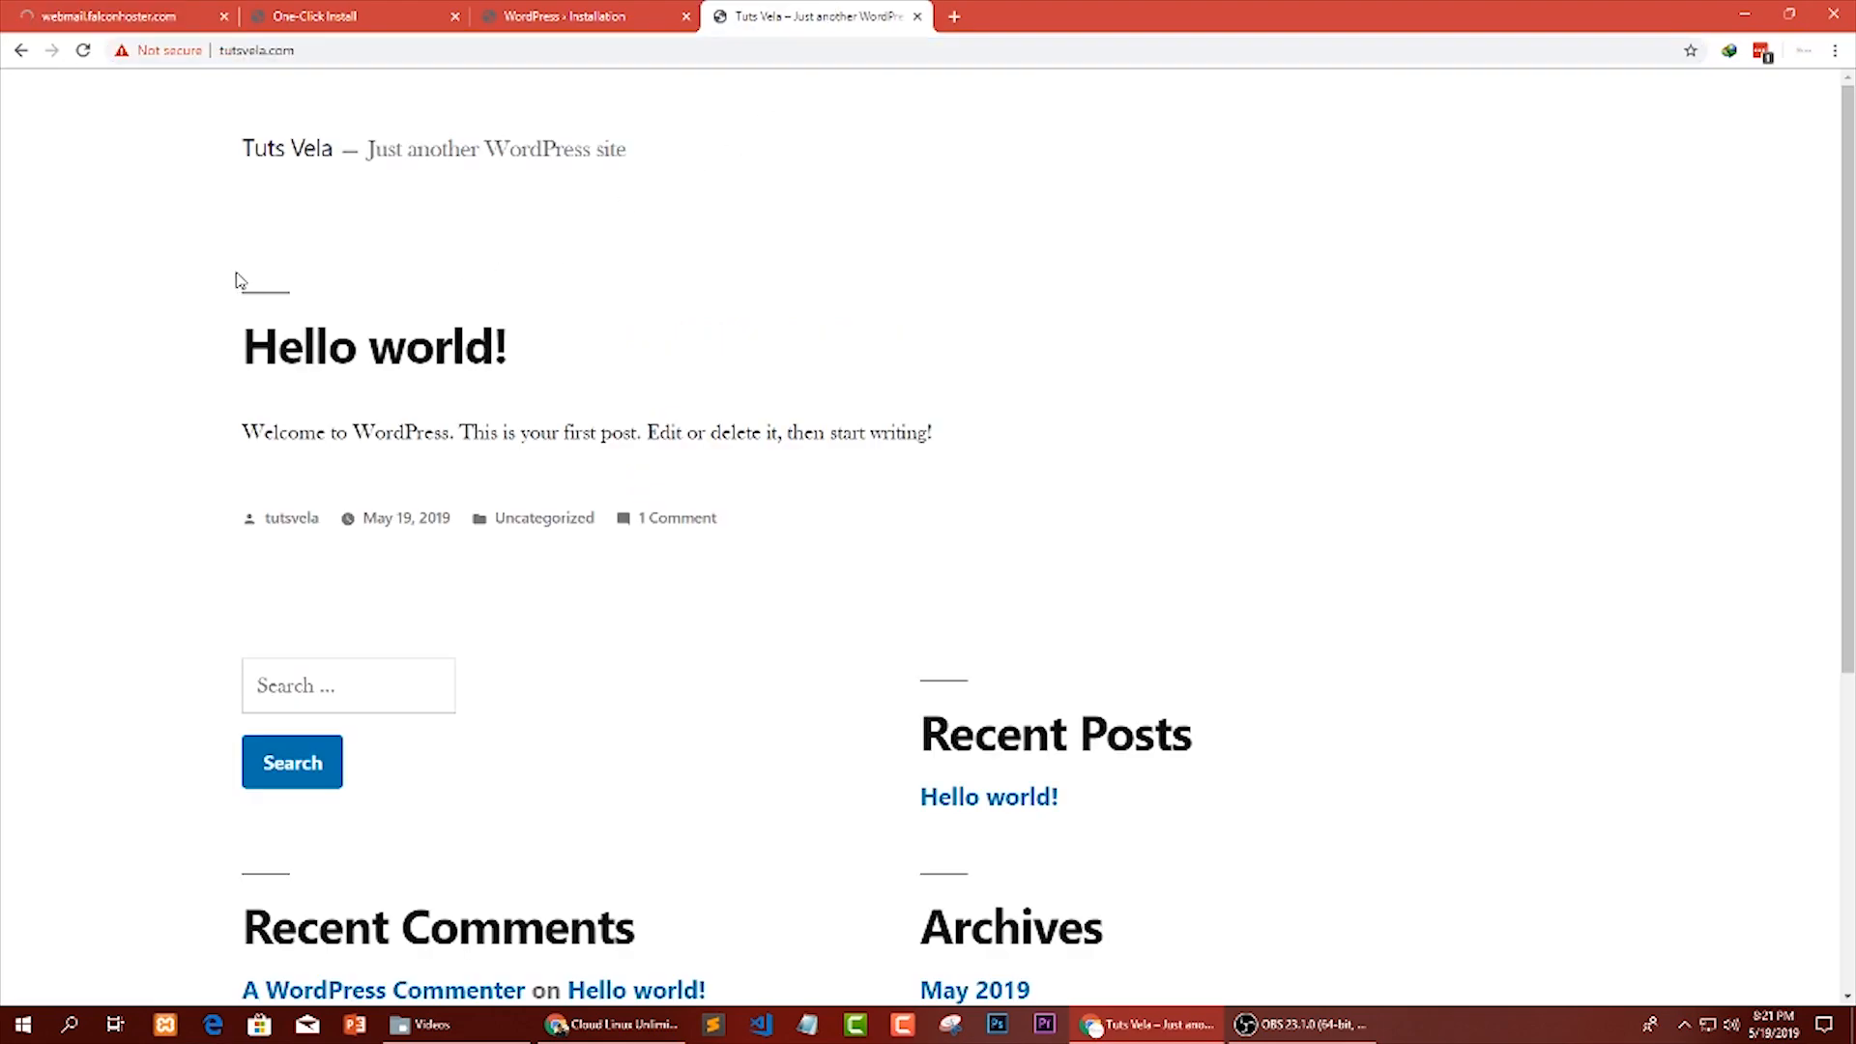
scroll(166, 326, down, 1)
drag(220, 275, 457, 341)
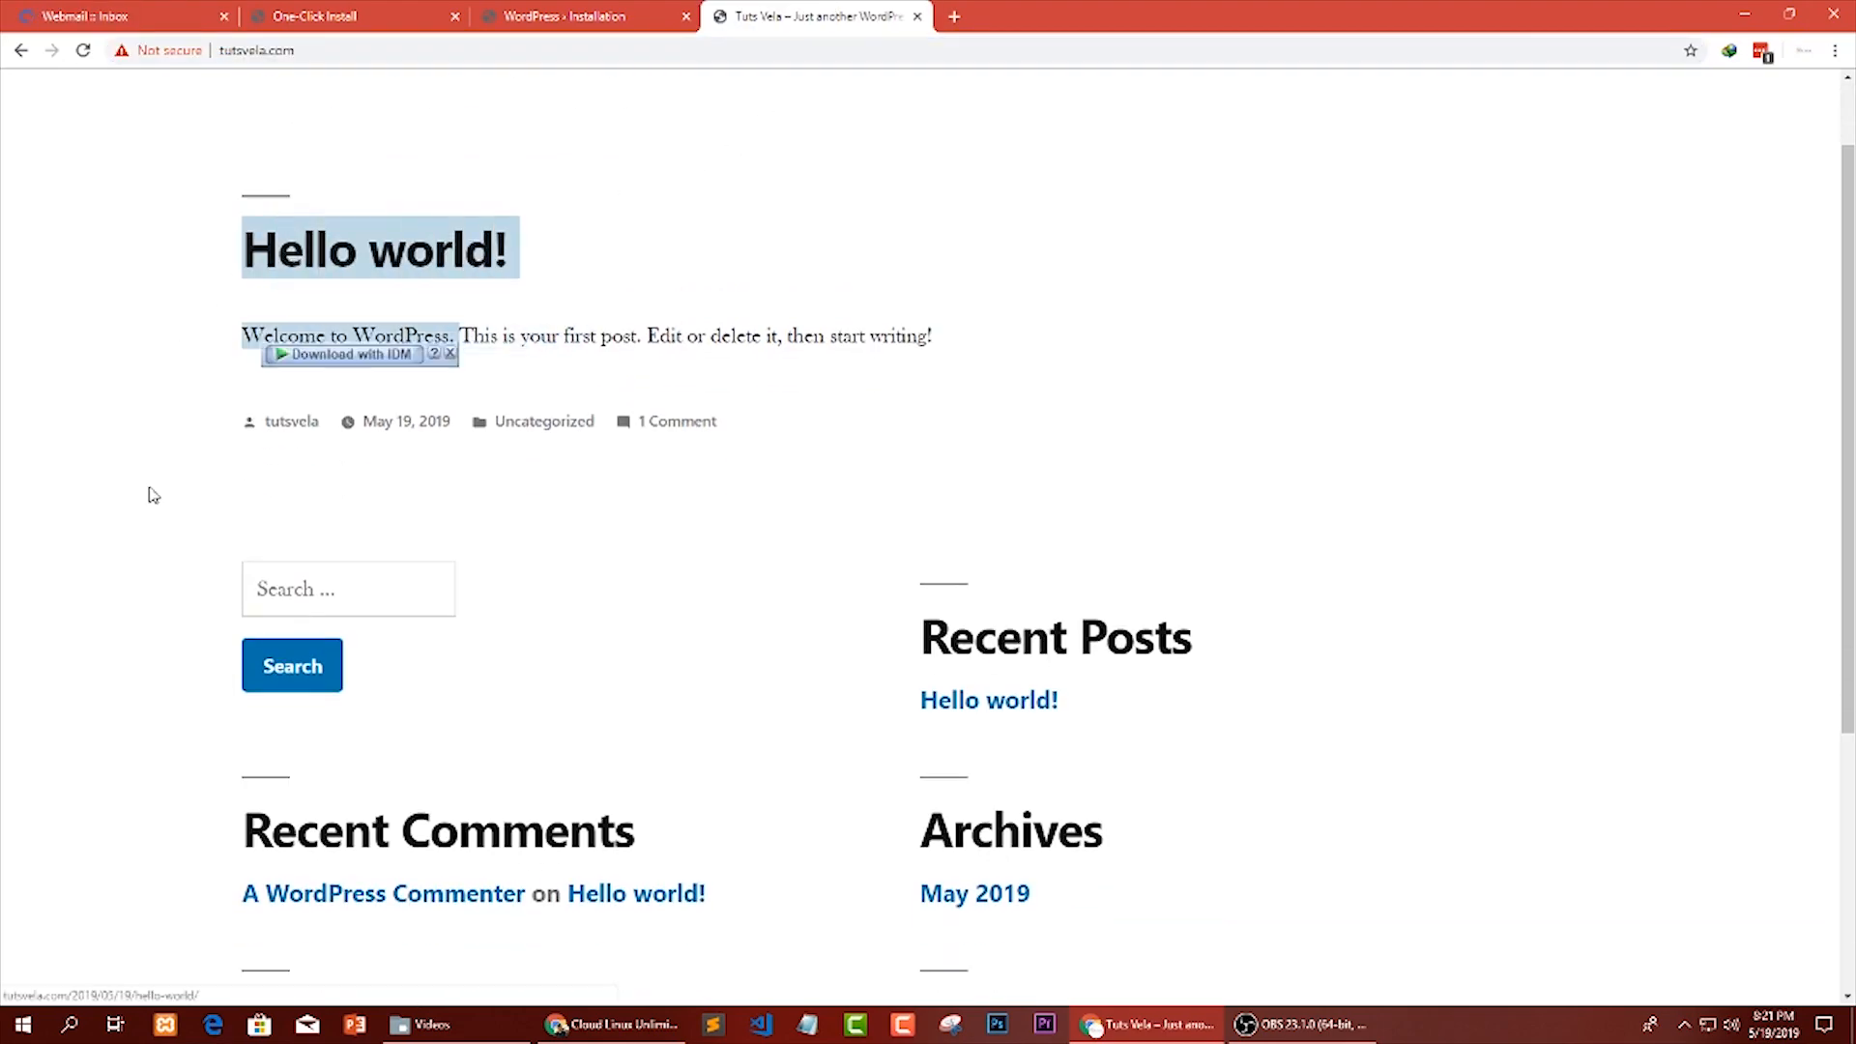
Look over the widgets, page header and web address of the tutsvela.com home page.
click(91, 468)
scroll(91, 468, down, 4)
scroll(426, 474, up, 4)
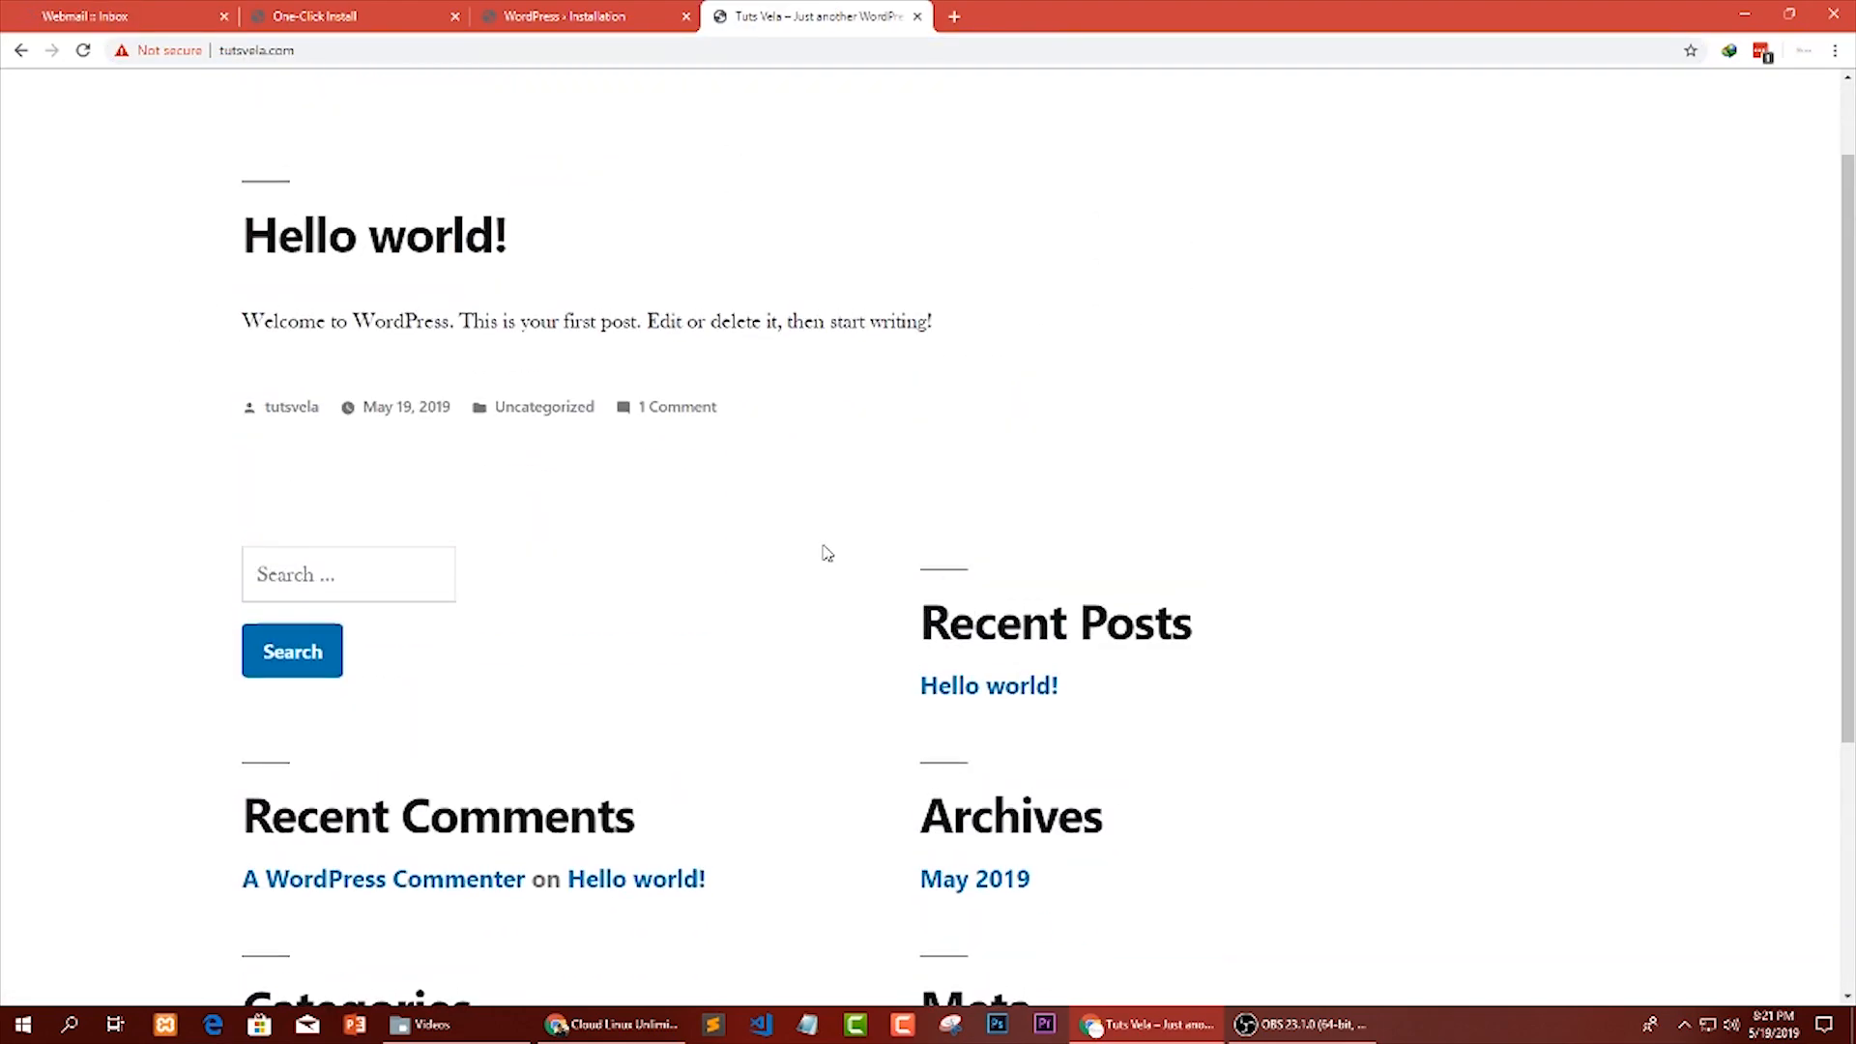
scroll(826, 553, up, 1)
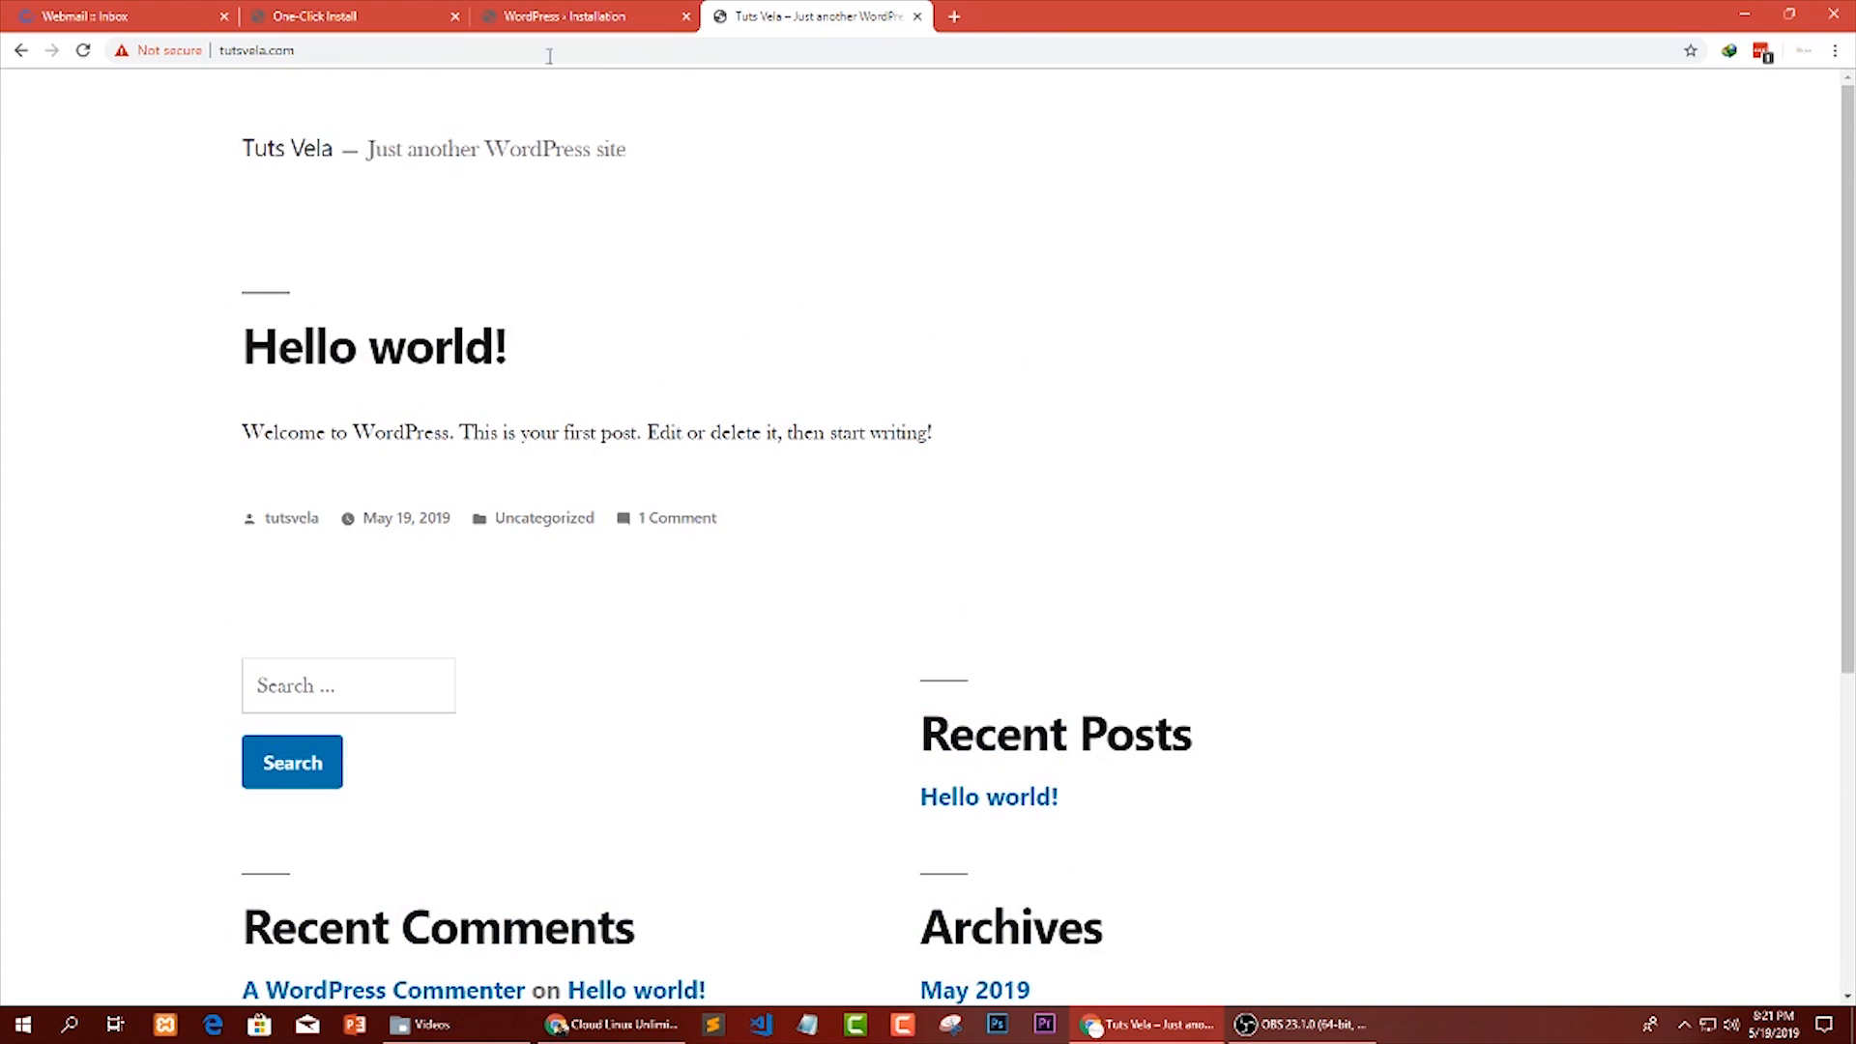
click(328, 53)
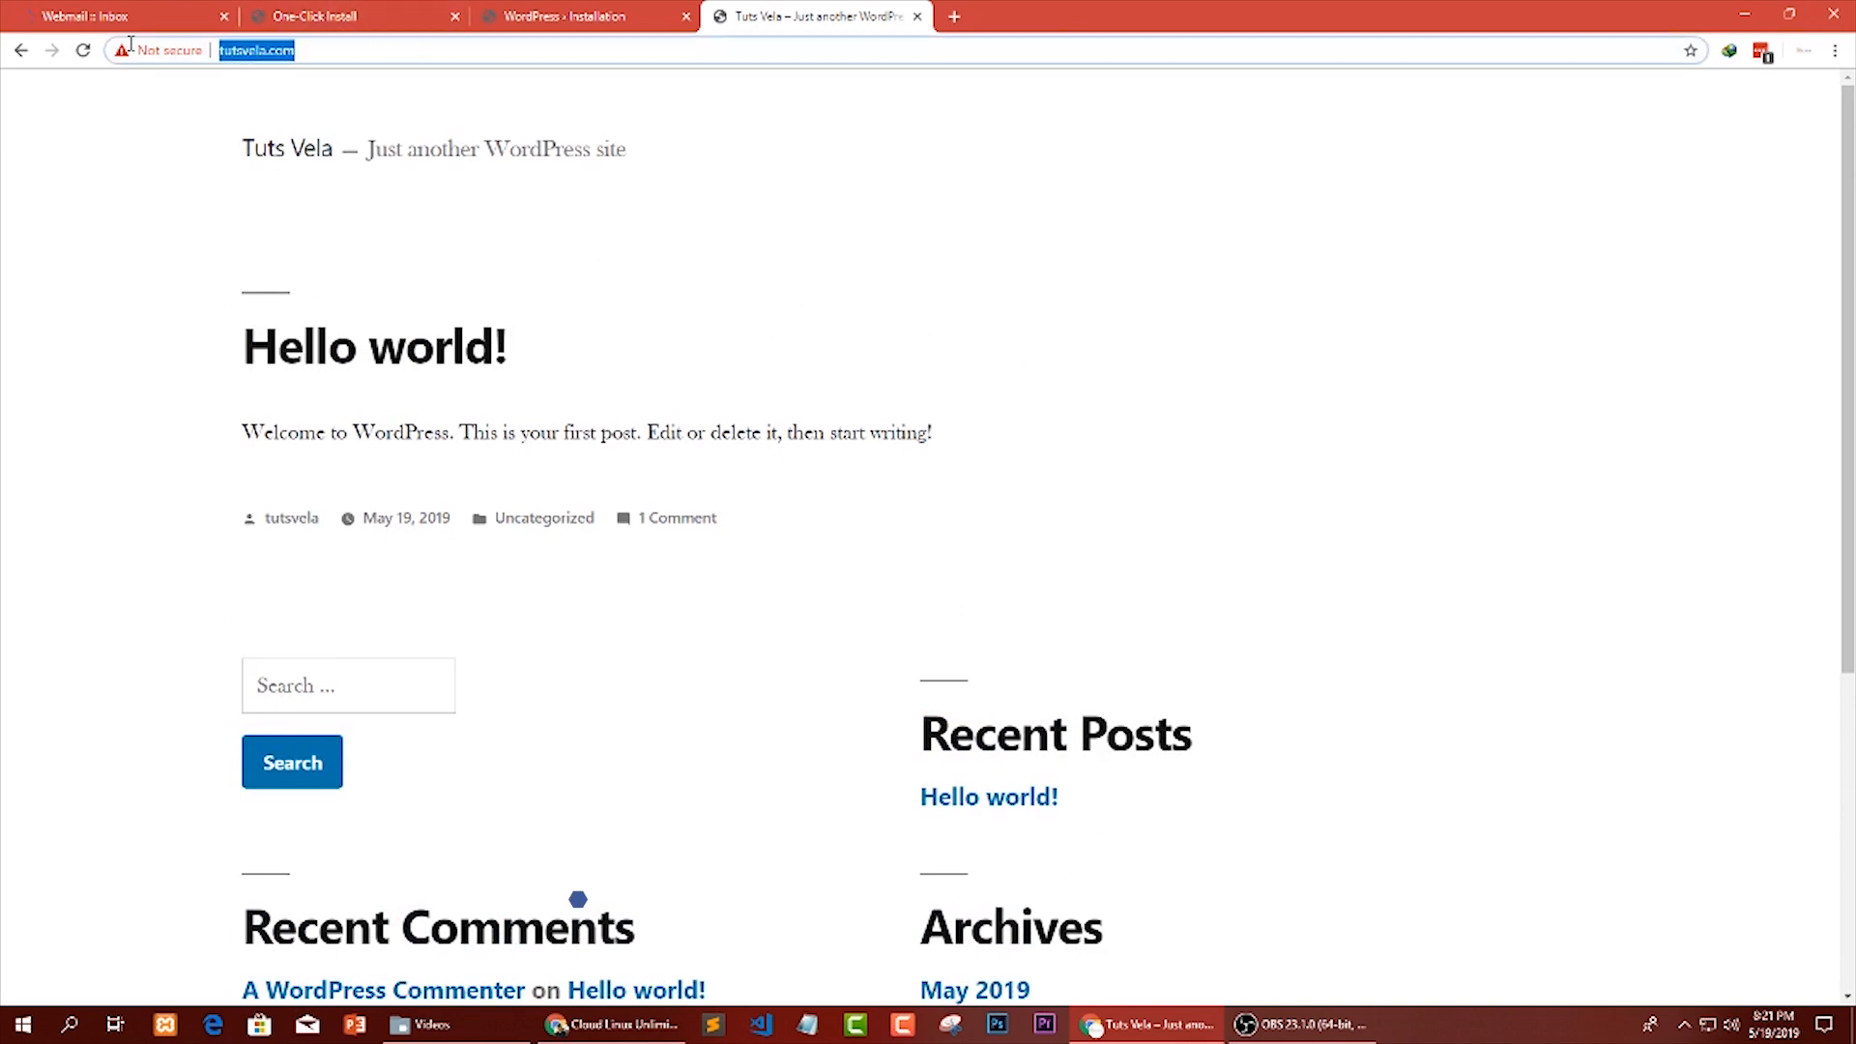
click(87, 17)
click(774, 16)
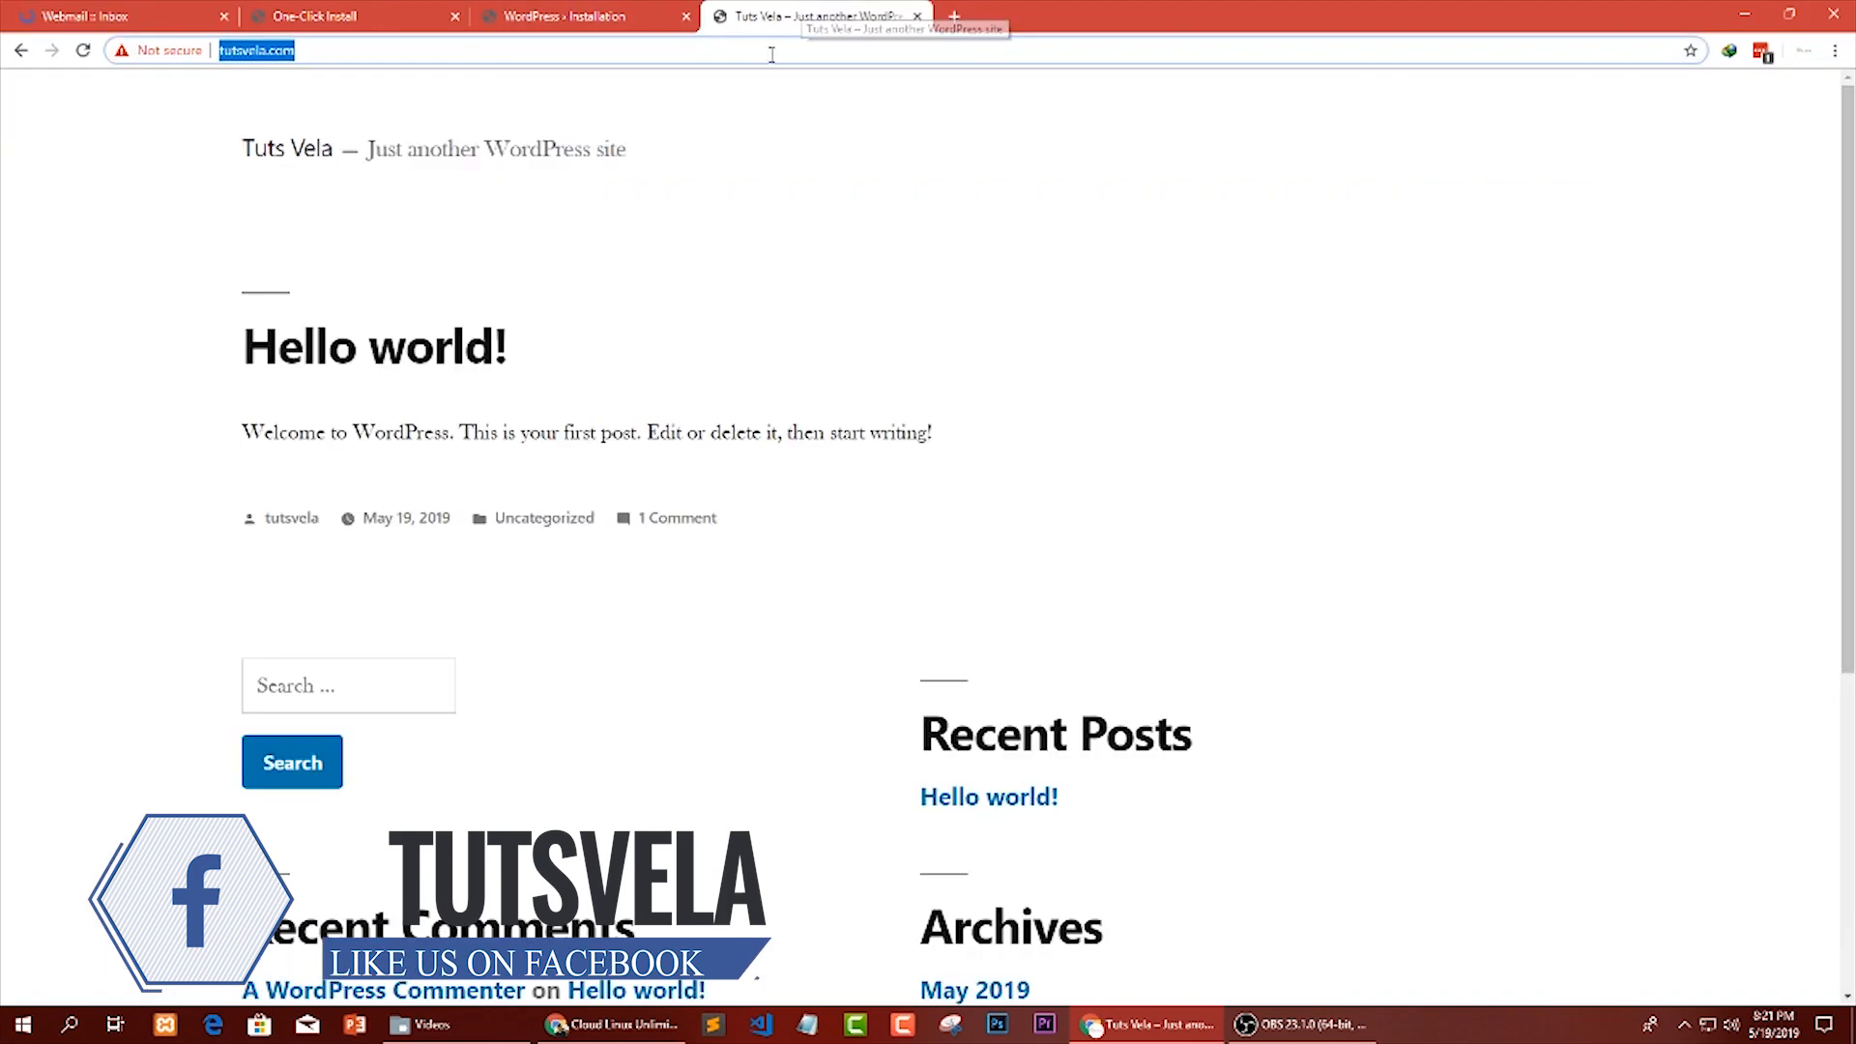
click(479, 44)
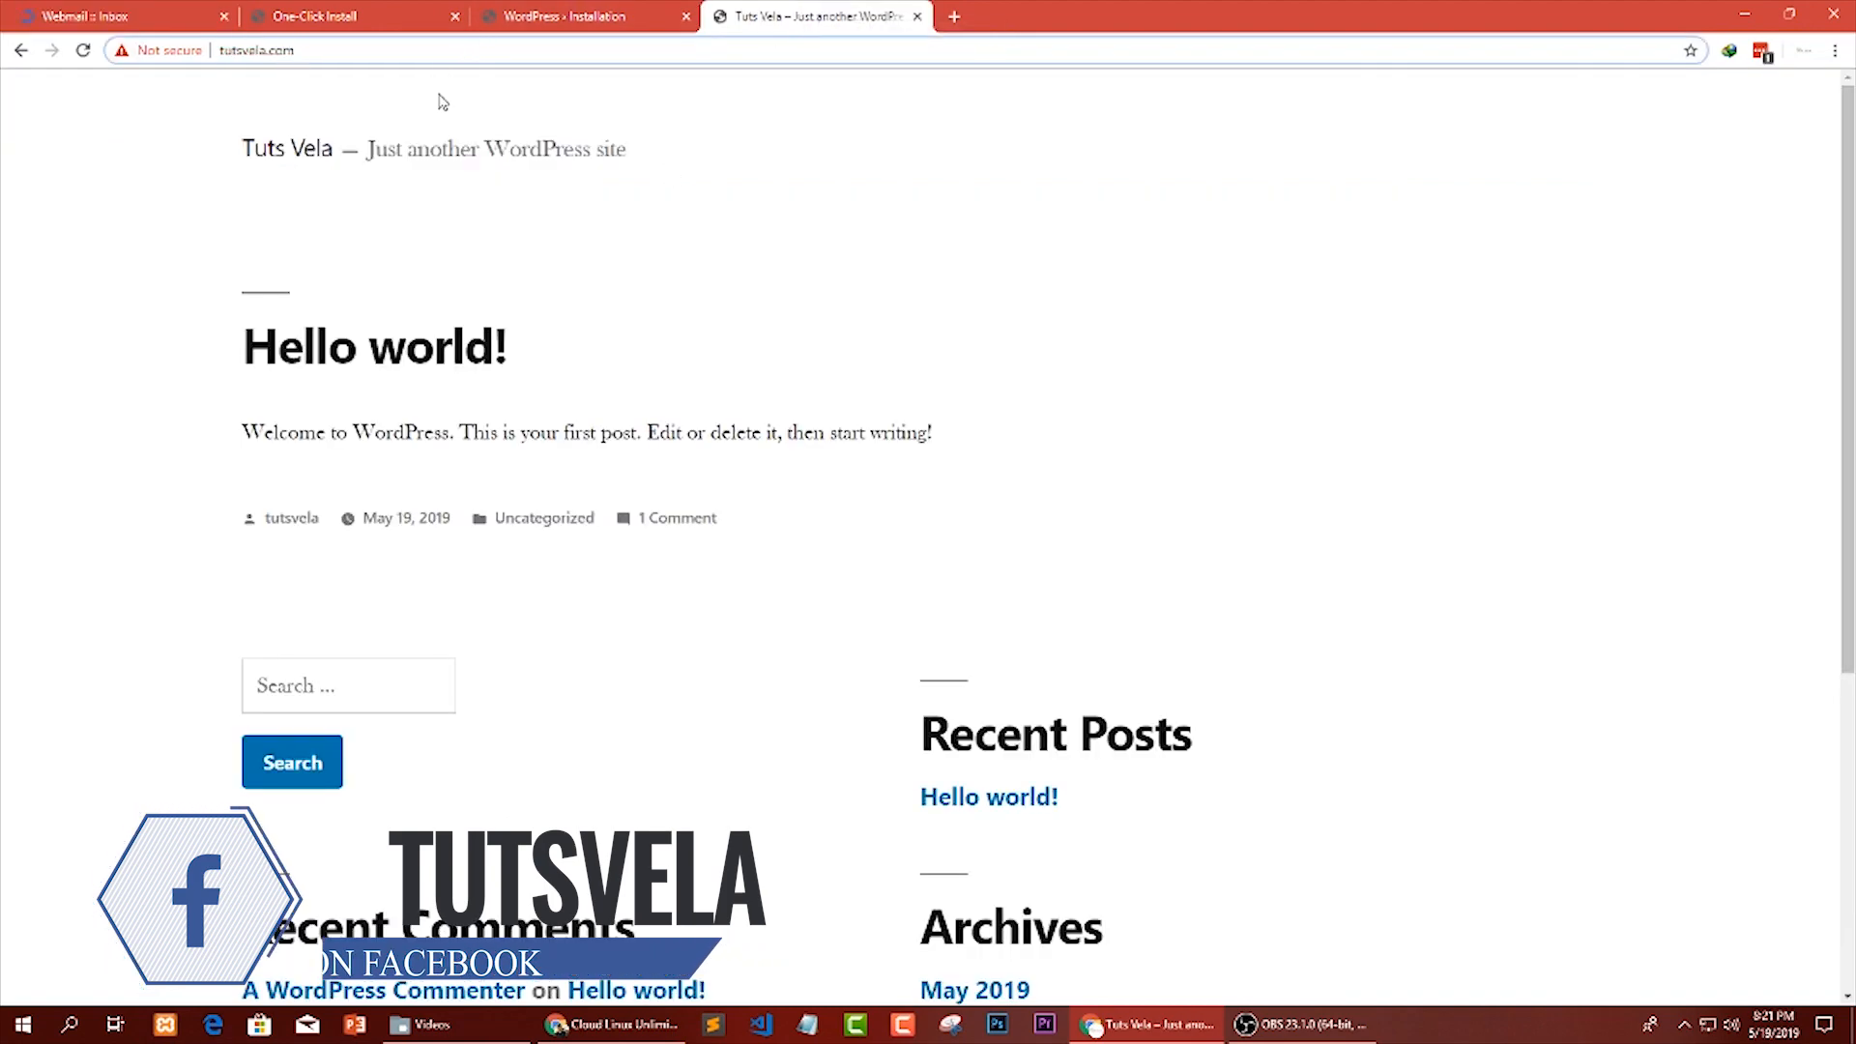
drag(366, 50, 247, 50)
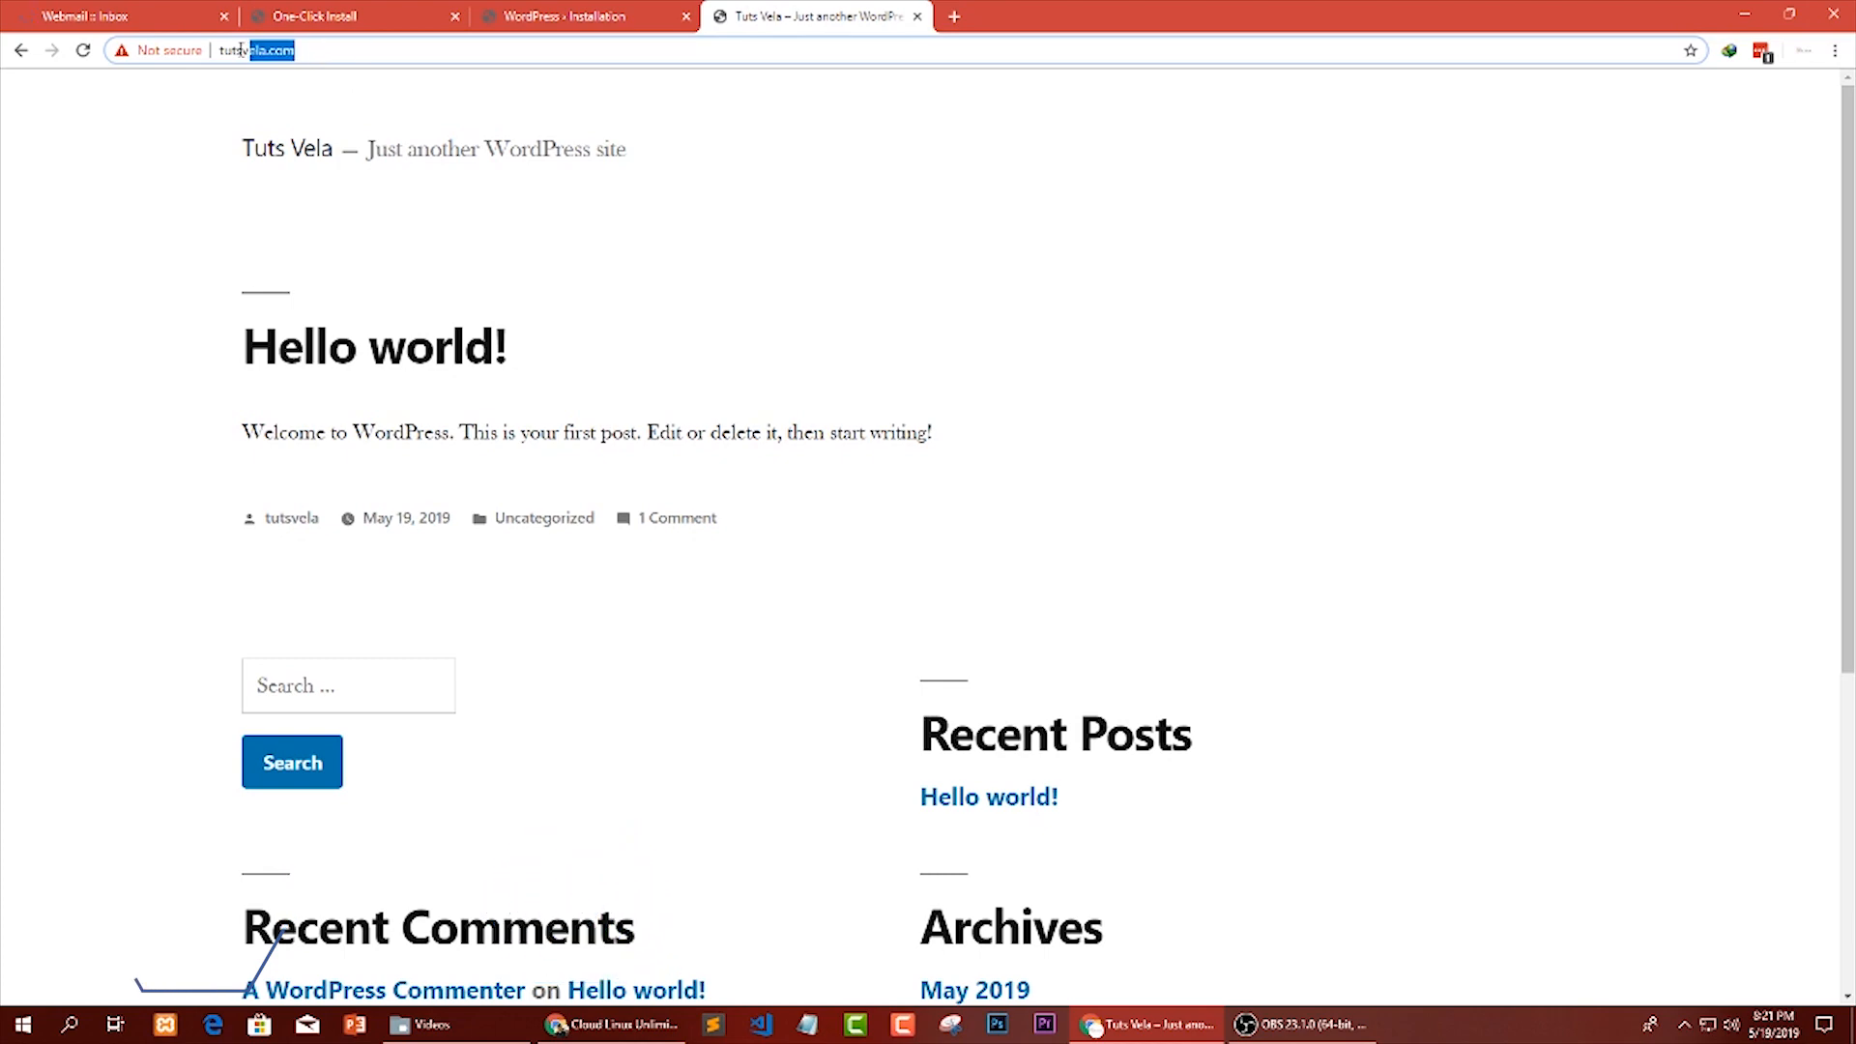
click(54, 294)
Open the Log in link of the Meta section in a new tab, check its wp-login.php address and close the tab.
scroll(129, 299, down, 5)
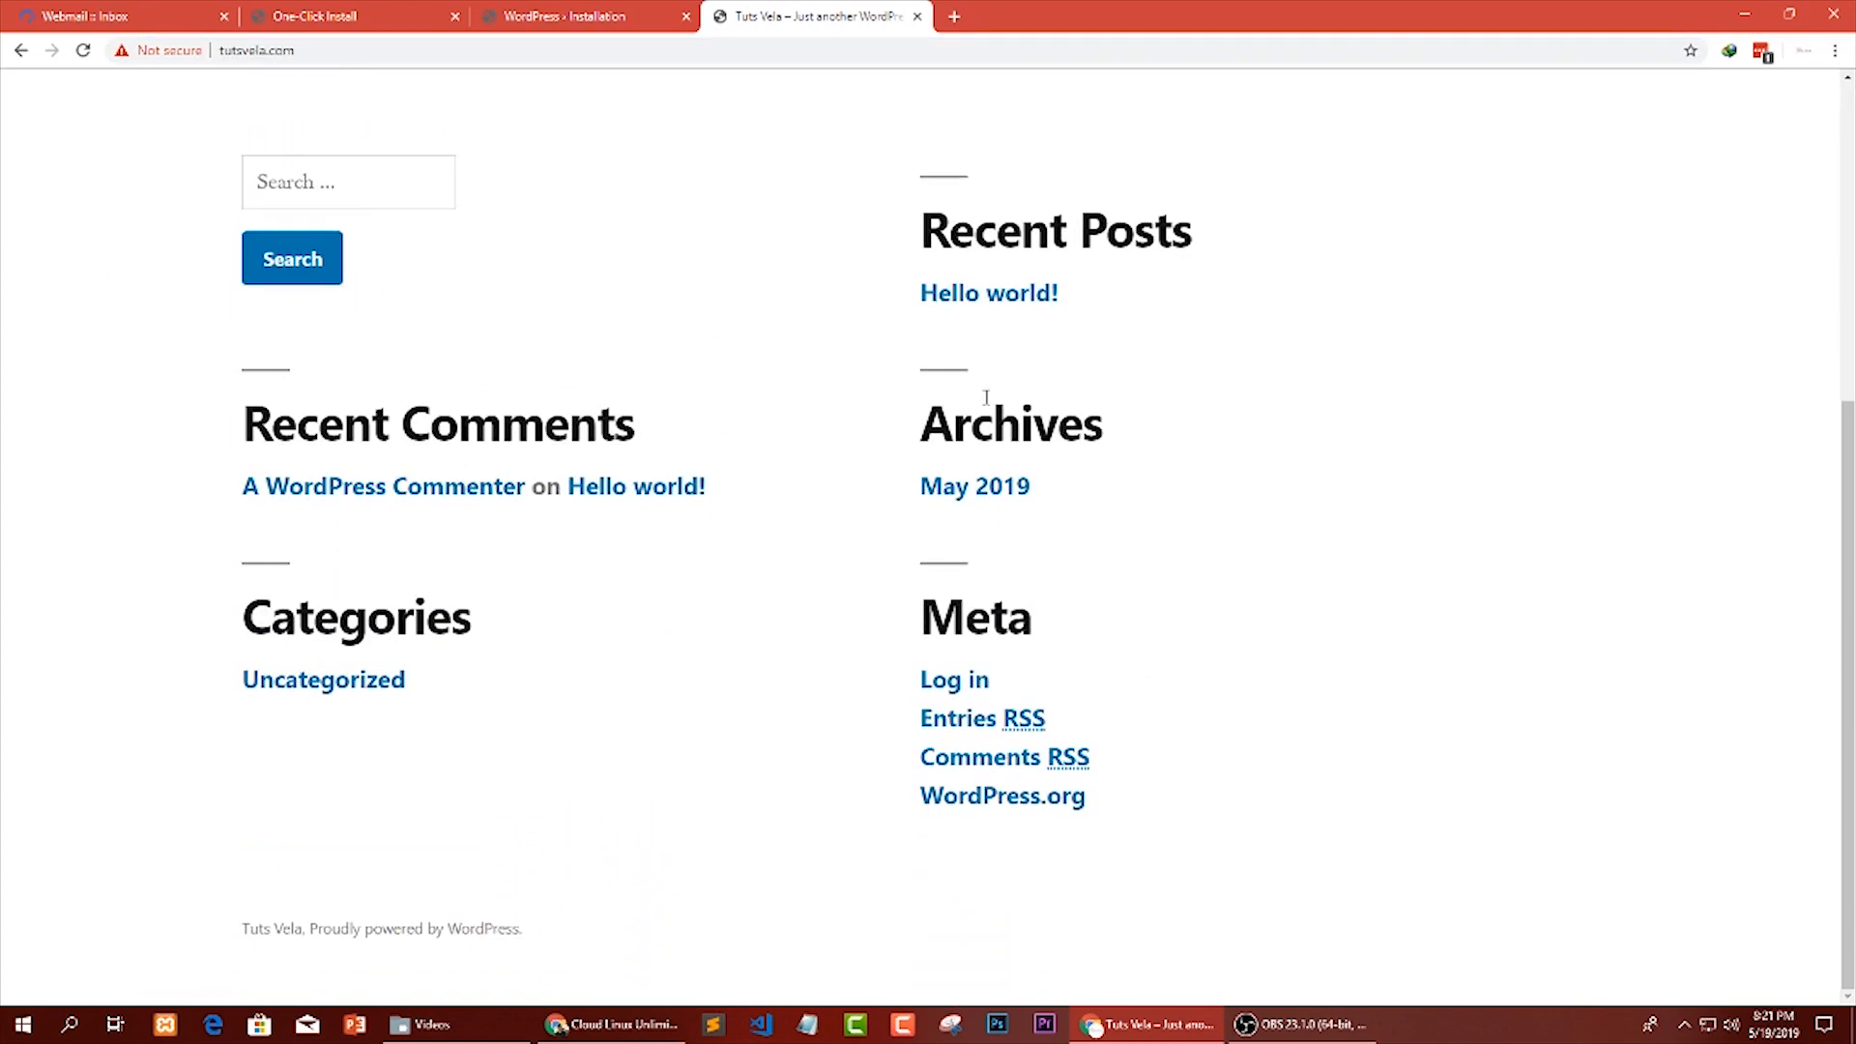
drag(927, 650, 1057, 629)
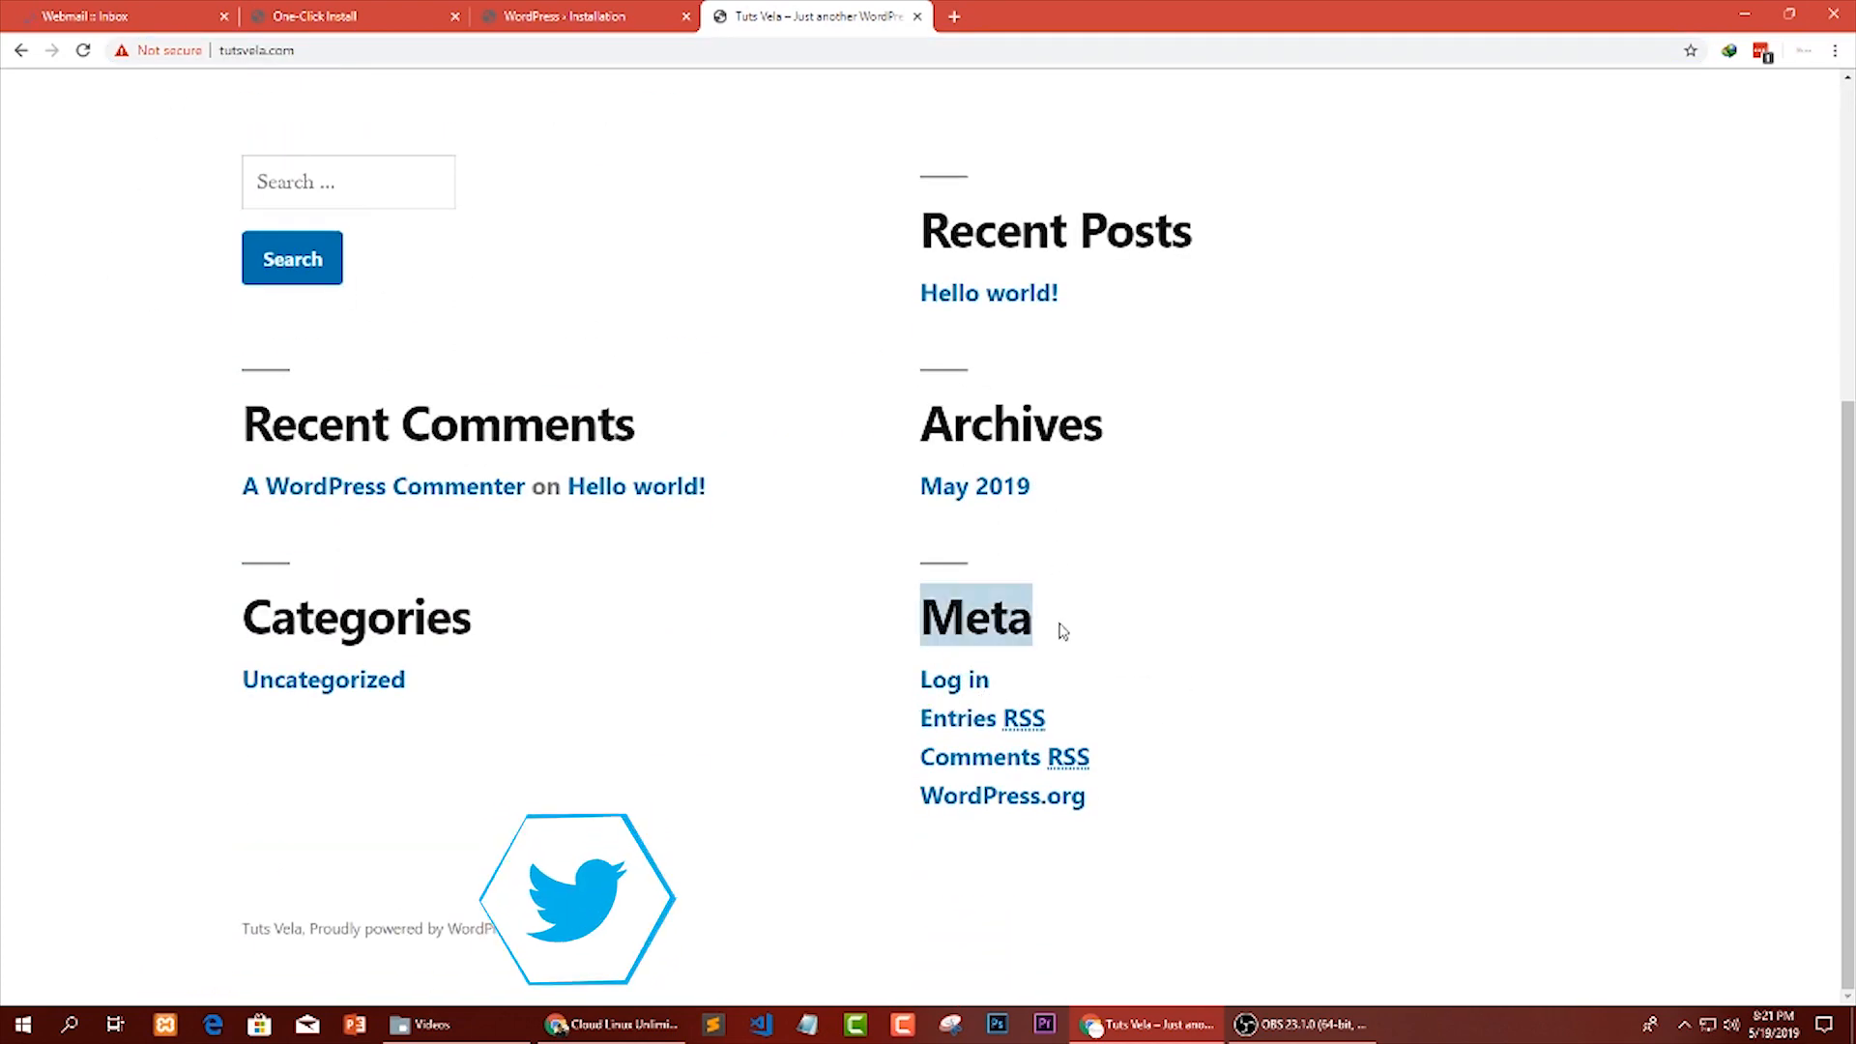
click(1037, 670)
right_click(957, 687)
click(996, 702)
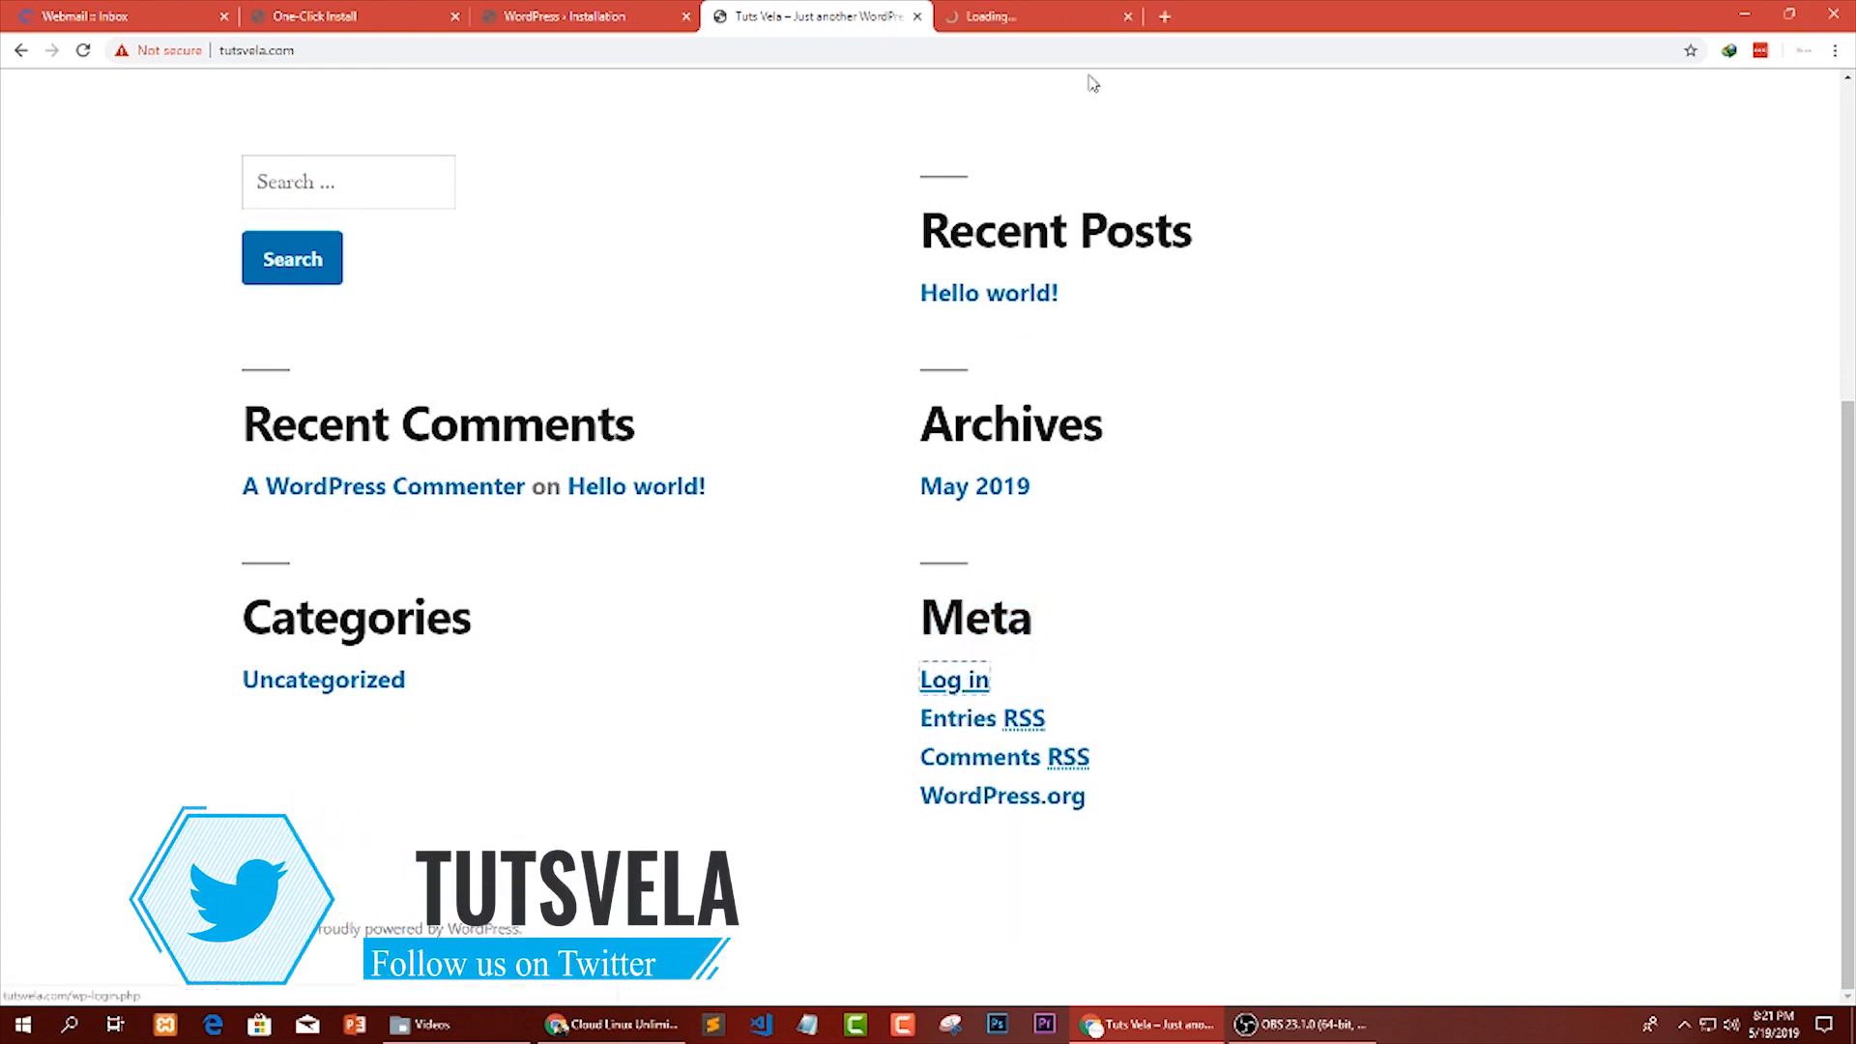
click(1043, 14)
click(647, 49)
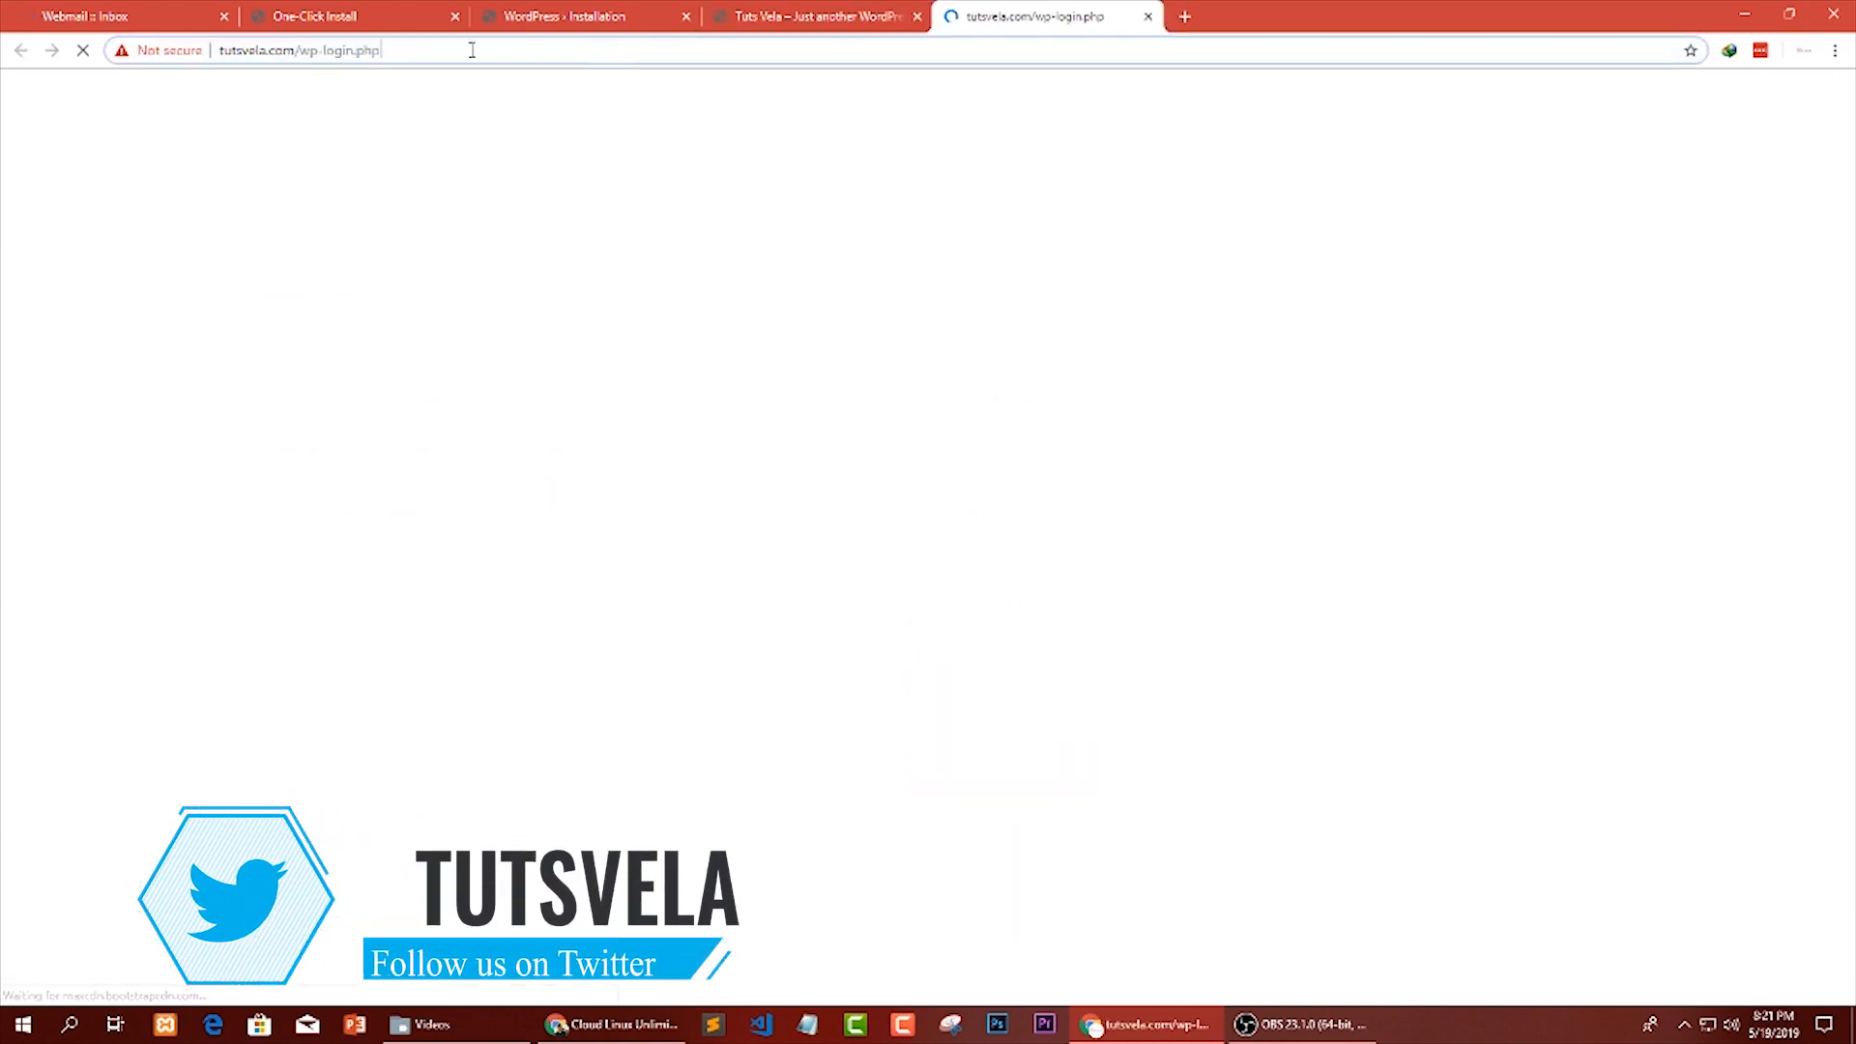
mouse_move(3, 50)
mouse_down()
mouse_move(555, 99)
mouse_move(4, 83)
mouse_up()
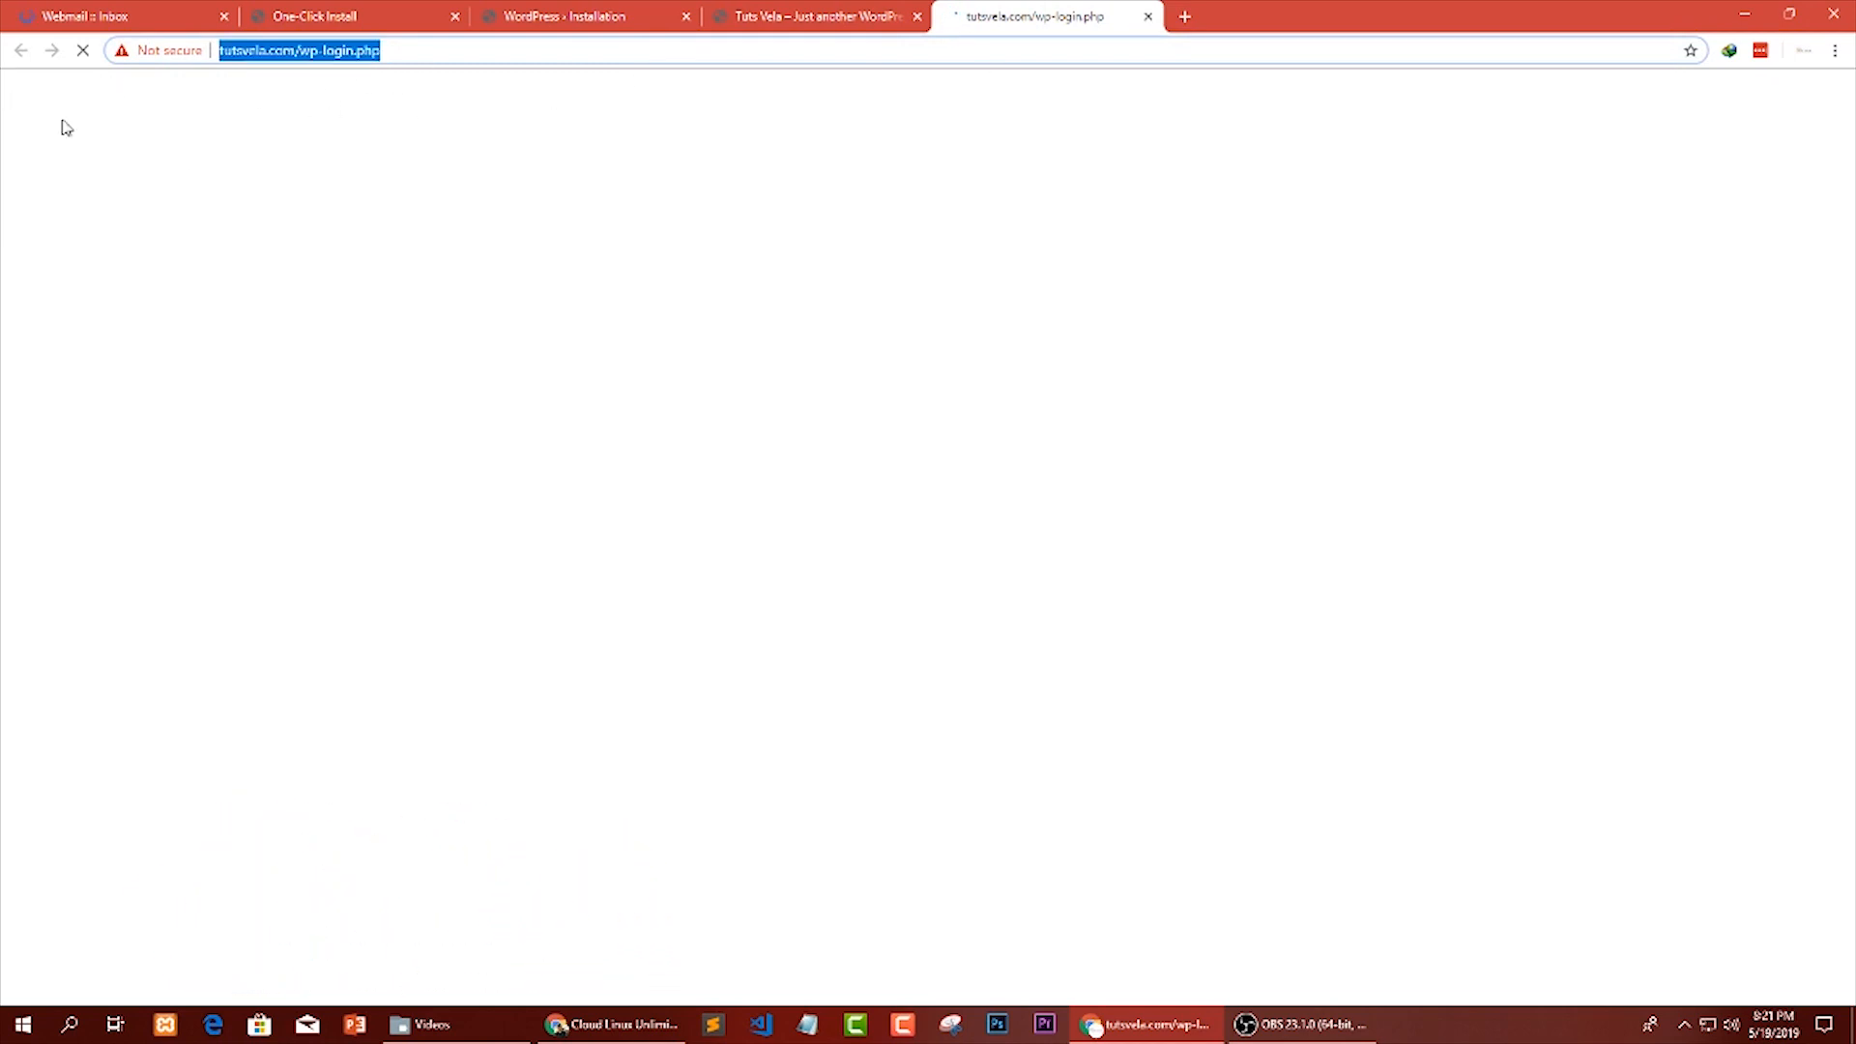
click(834, 333)
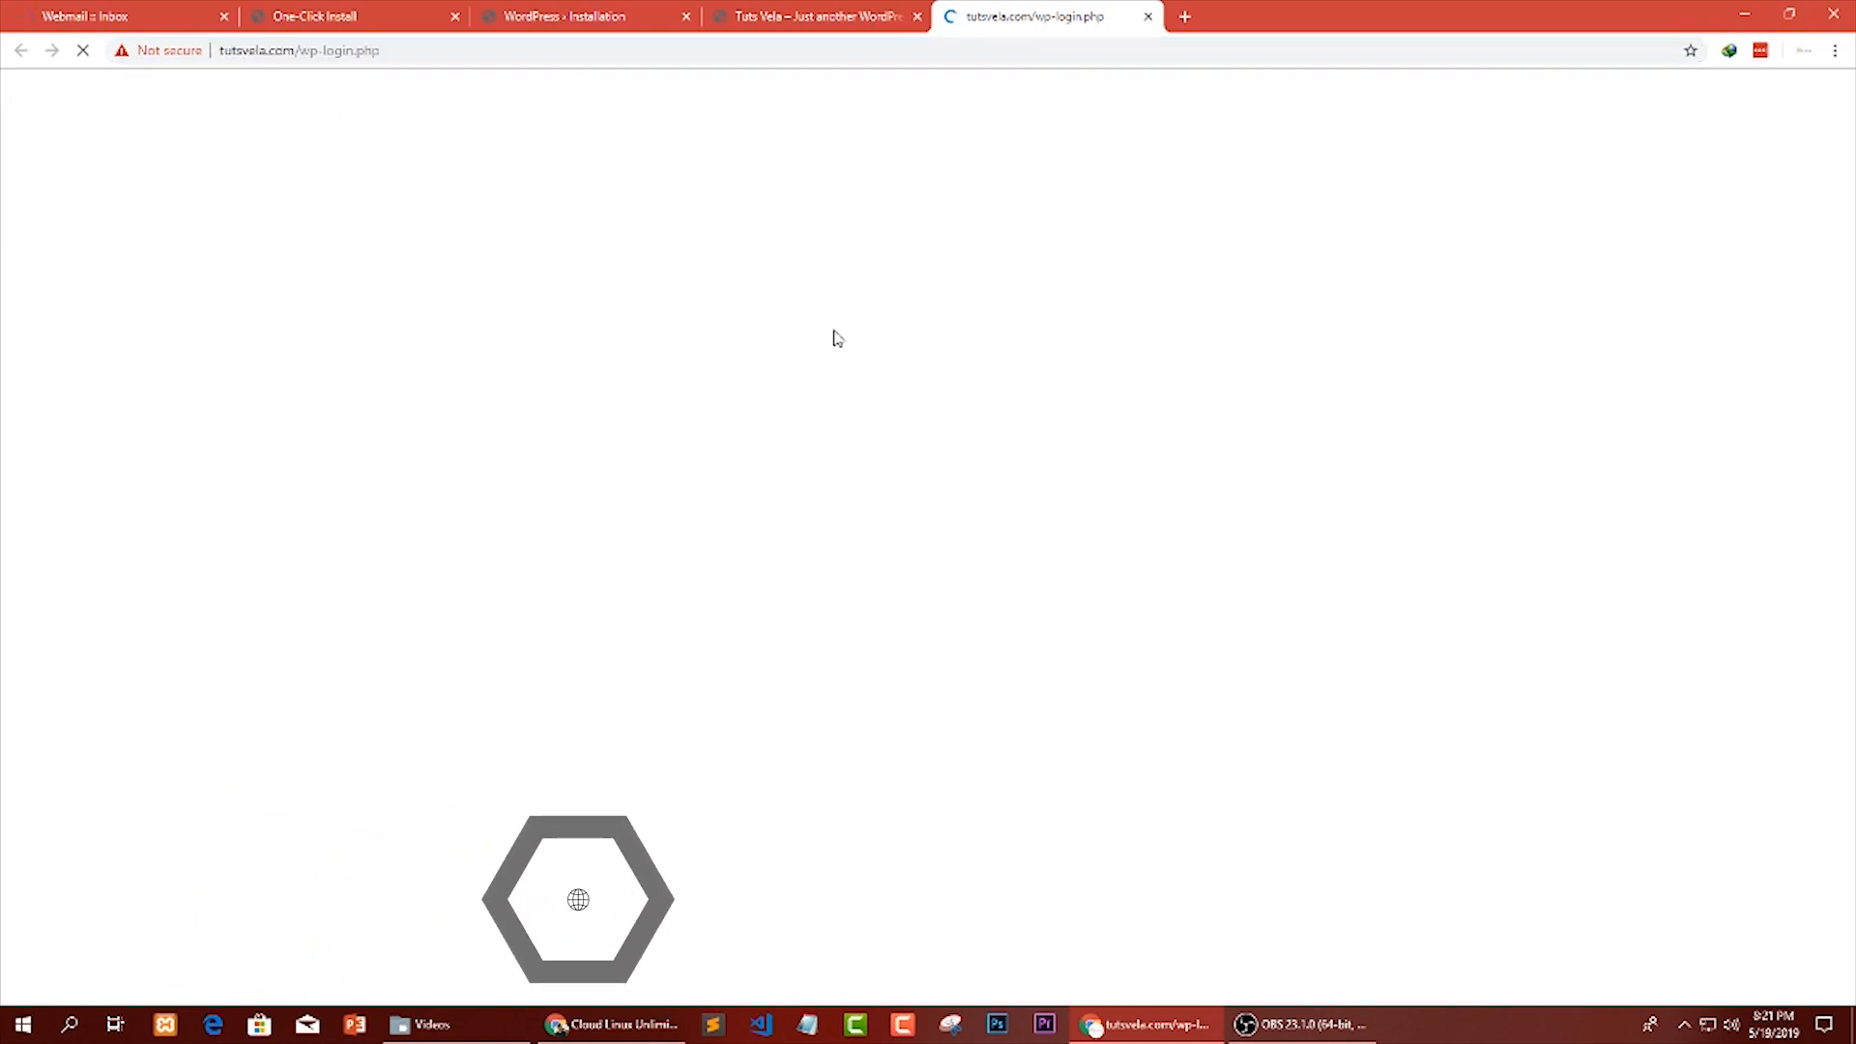
click(1150, 16)
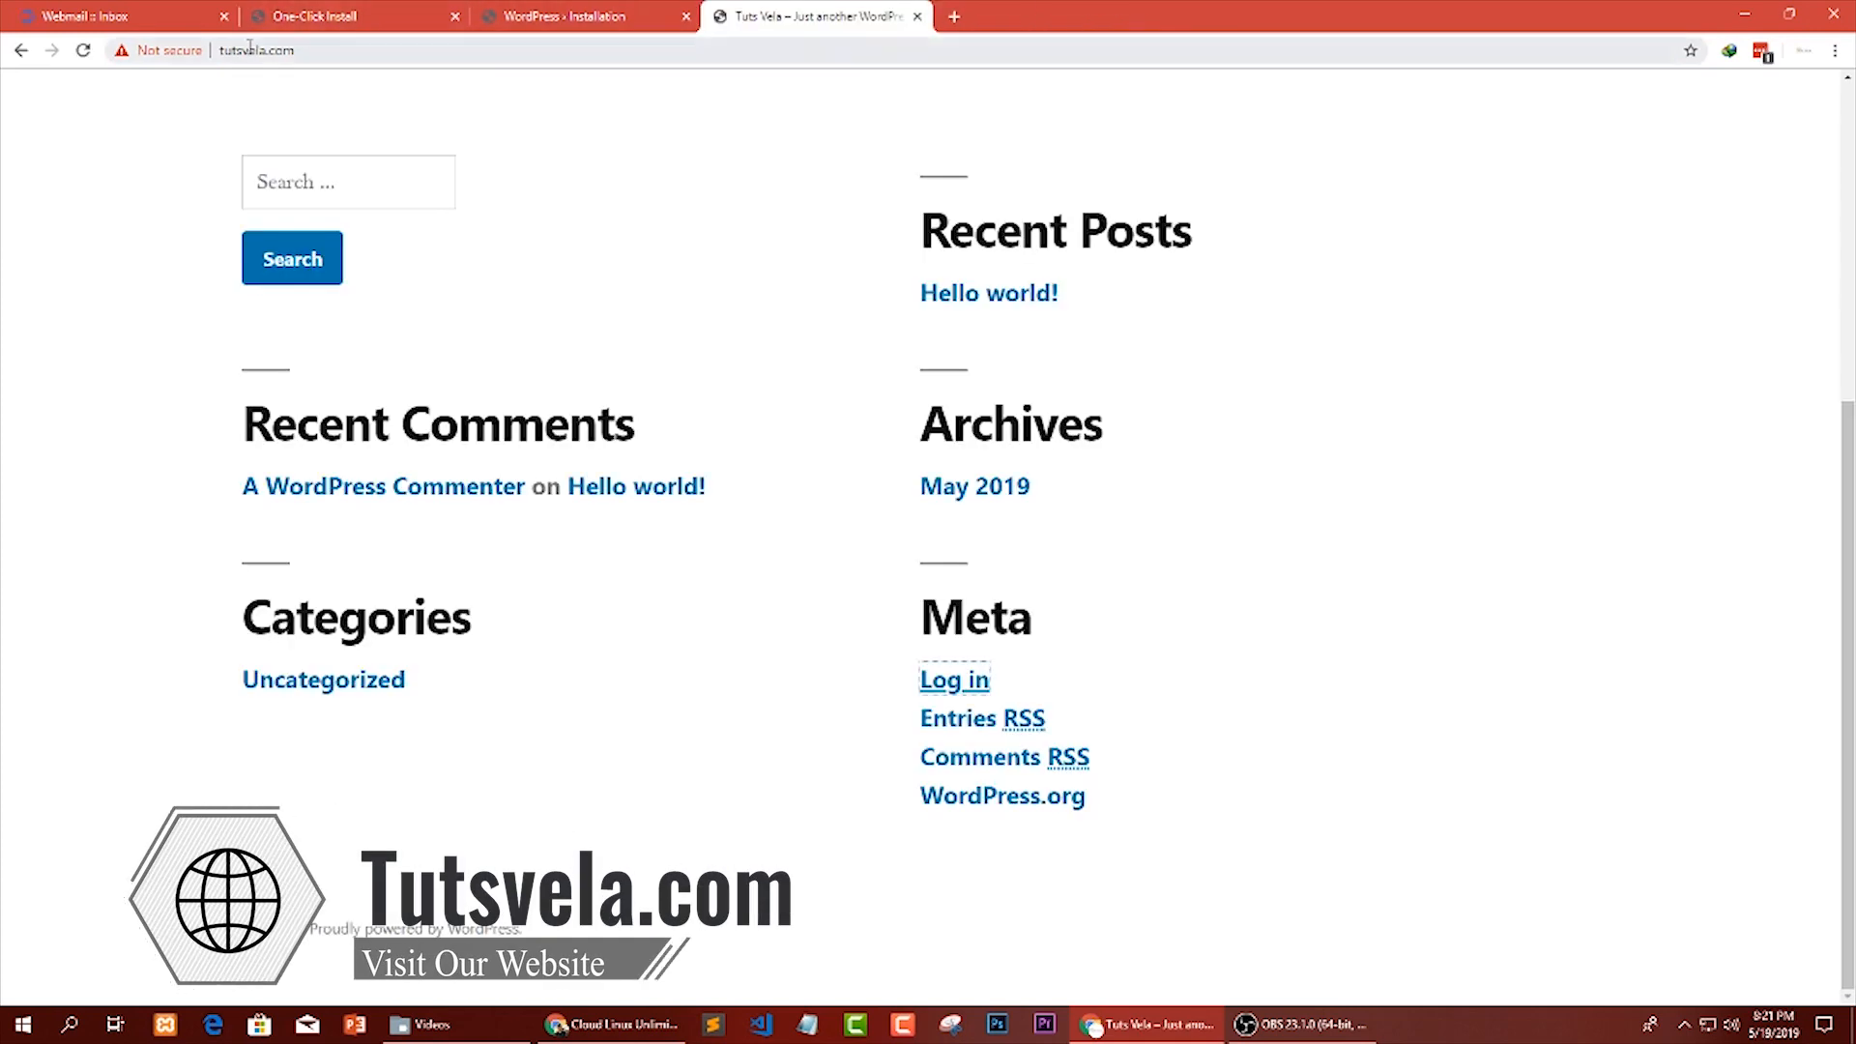
Load the WordPress admin address tutsvela.com/wp-admin in the site's current tab.
click(372, 48)
click(372, 47)
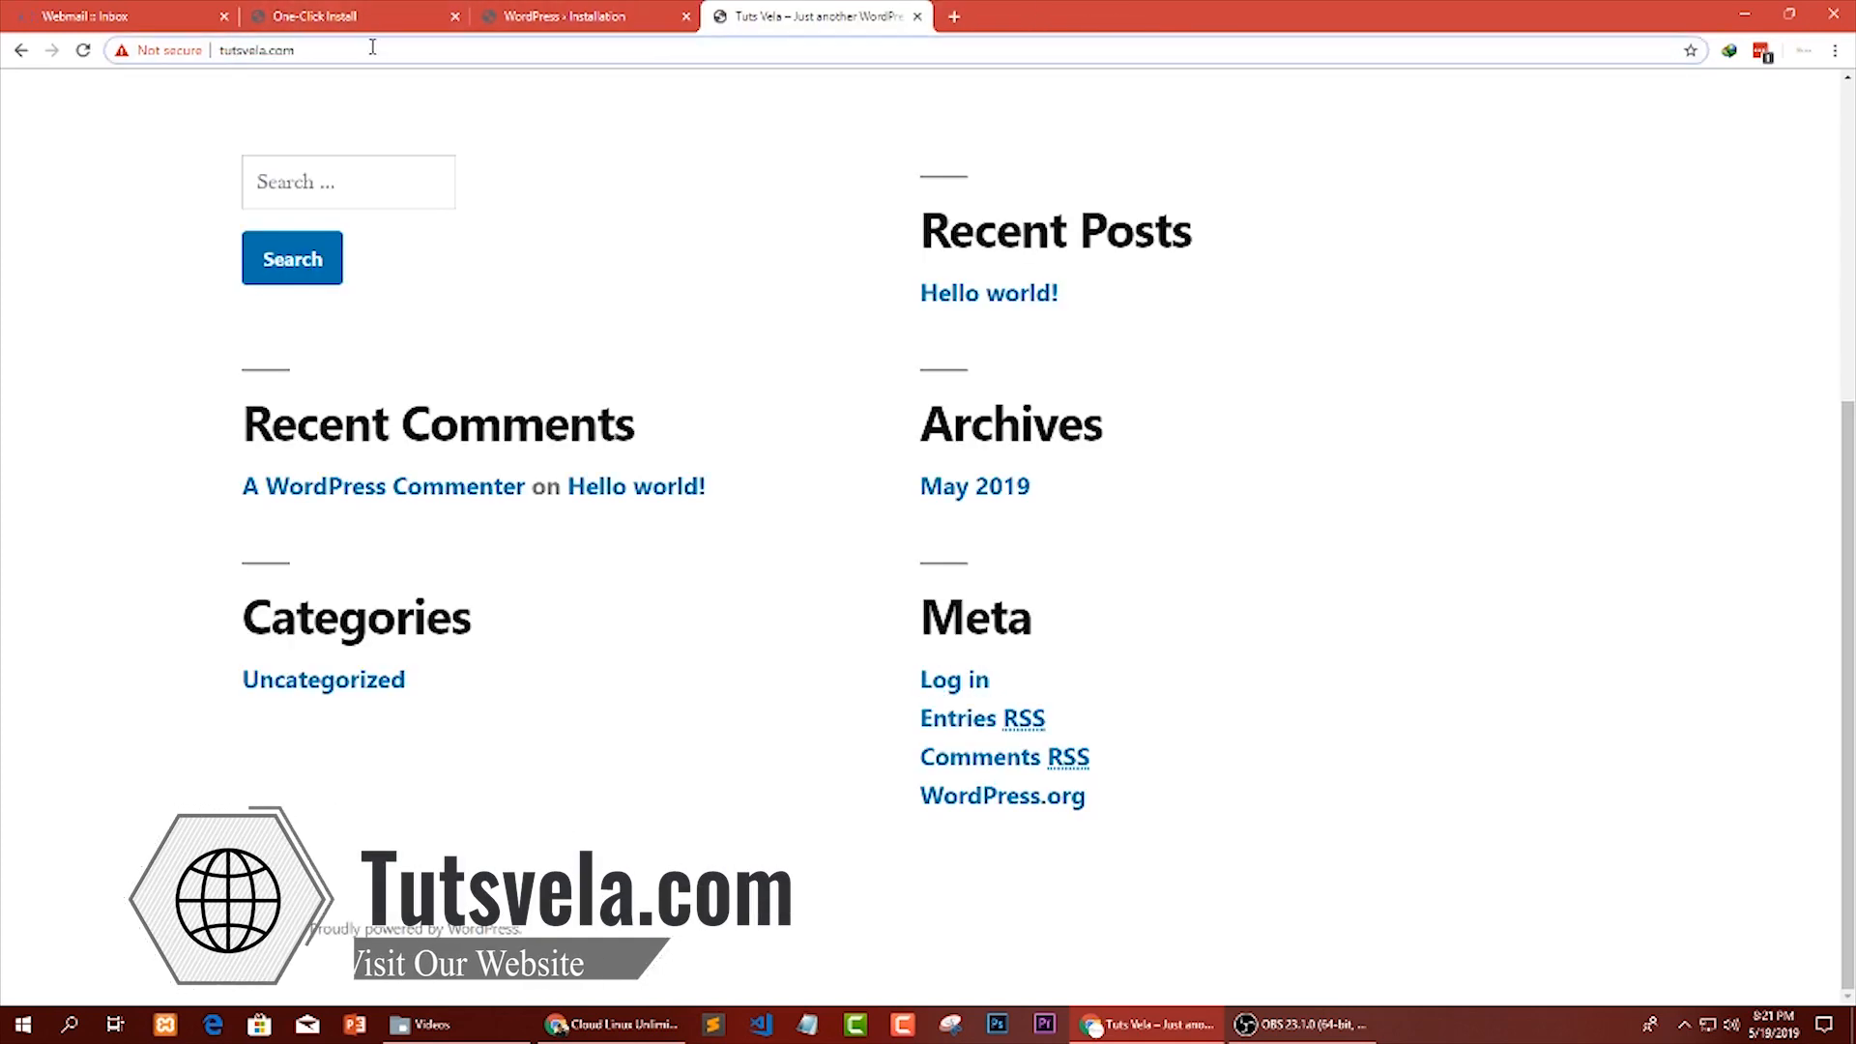
text(/wp-)
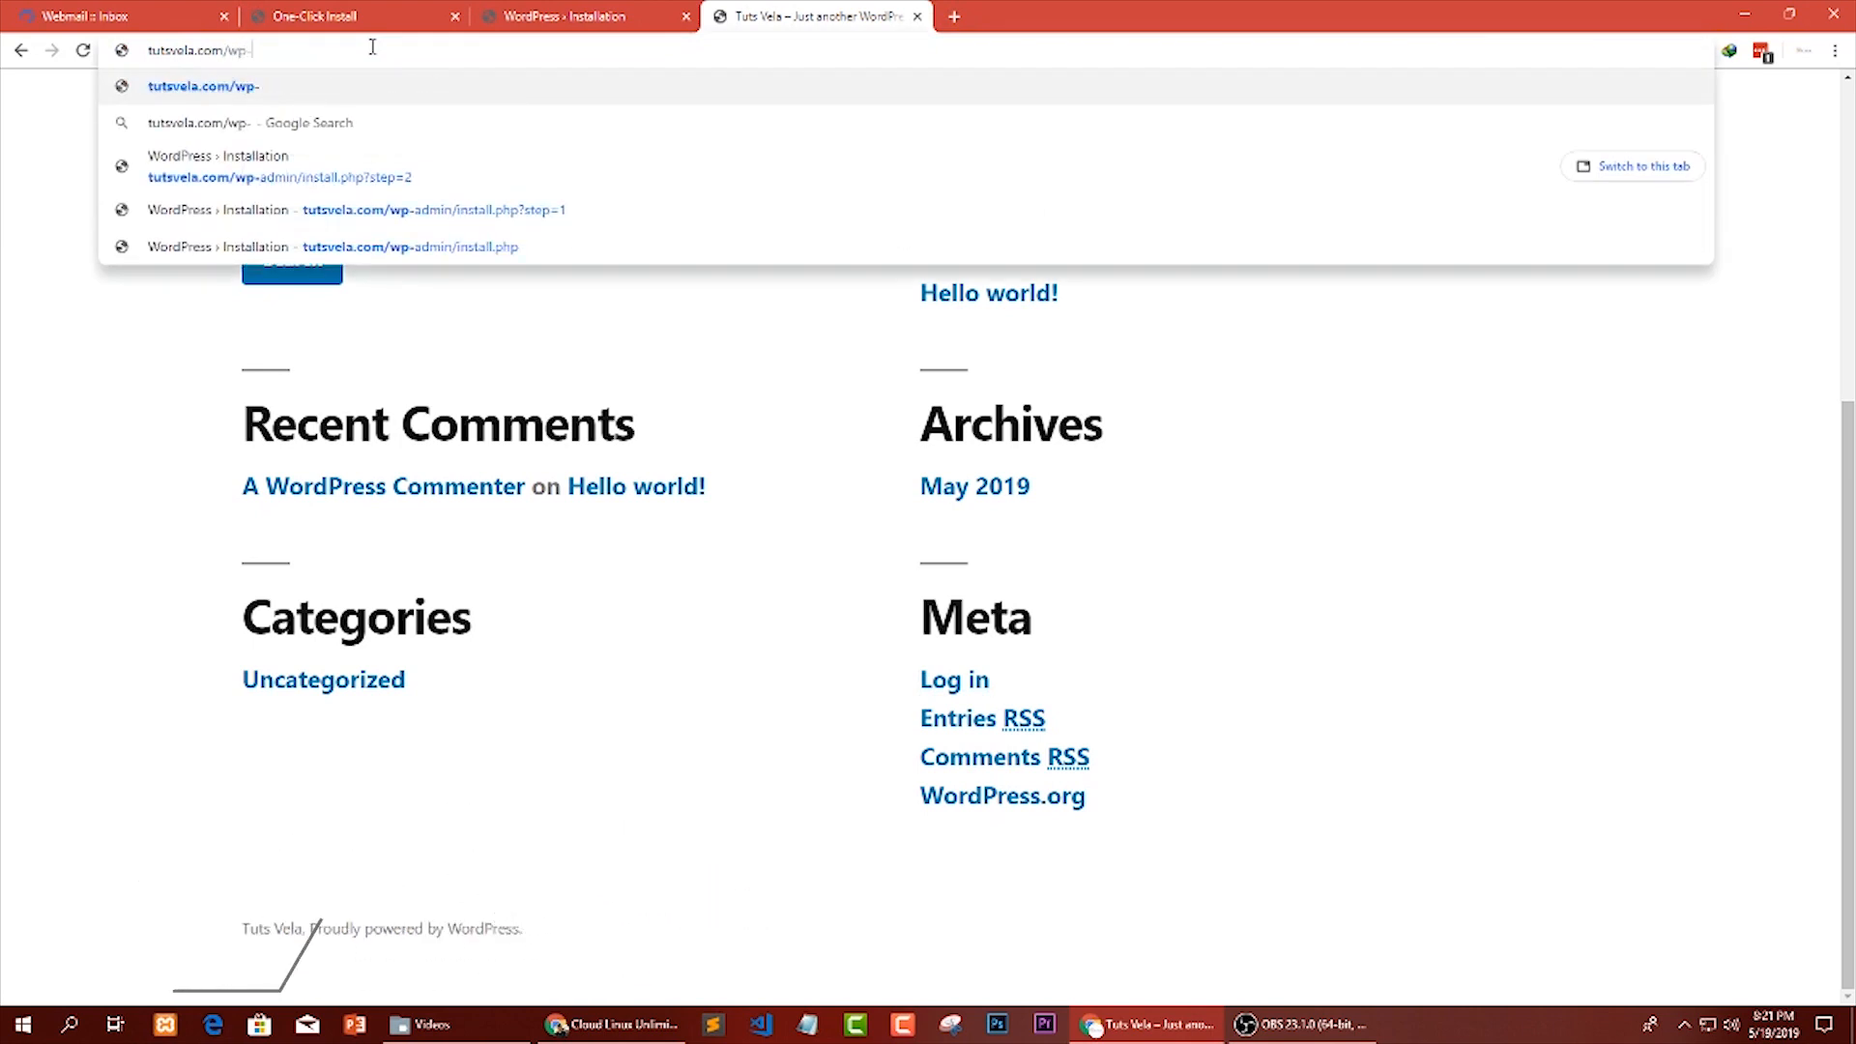
text(admin)
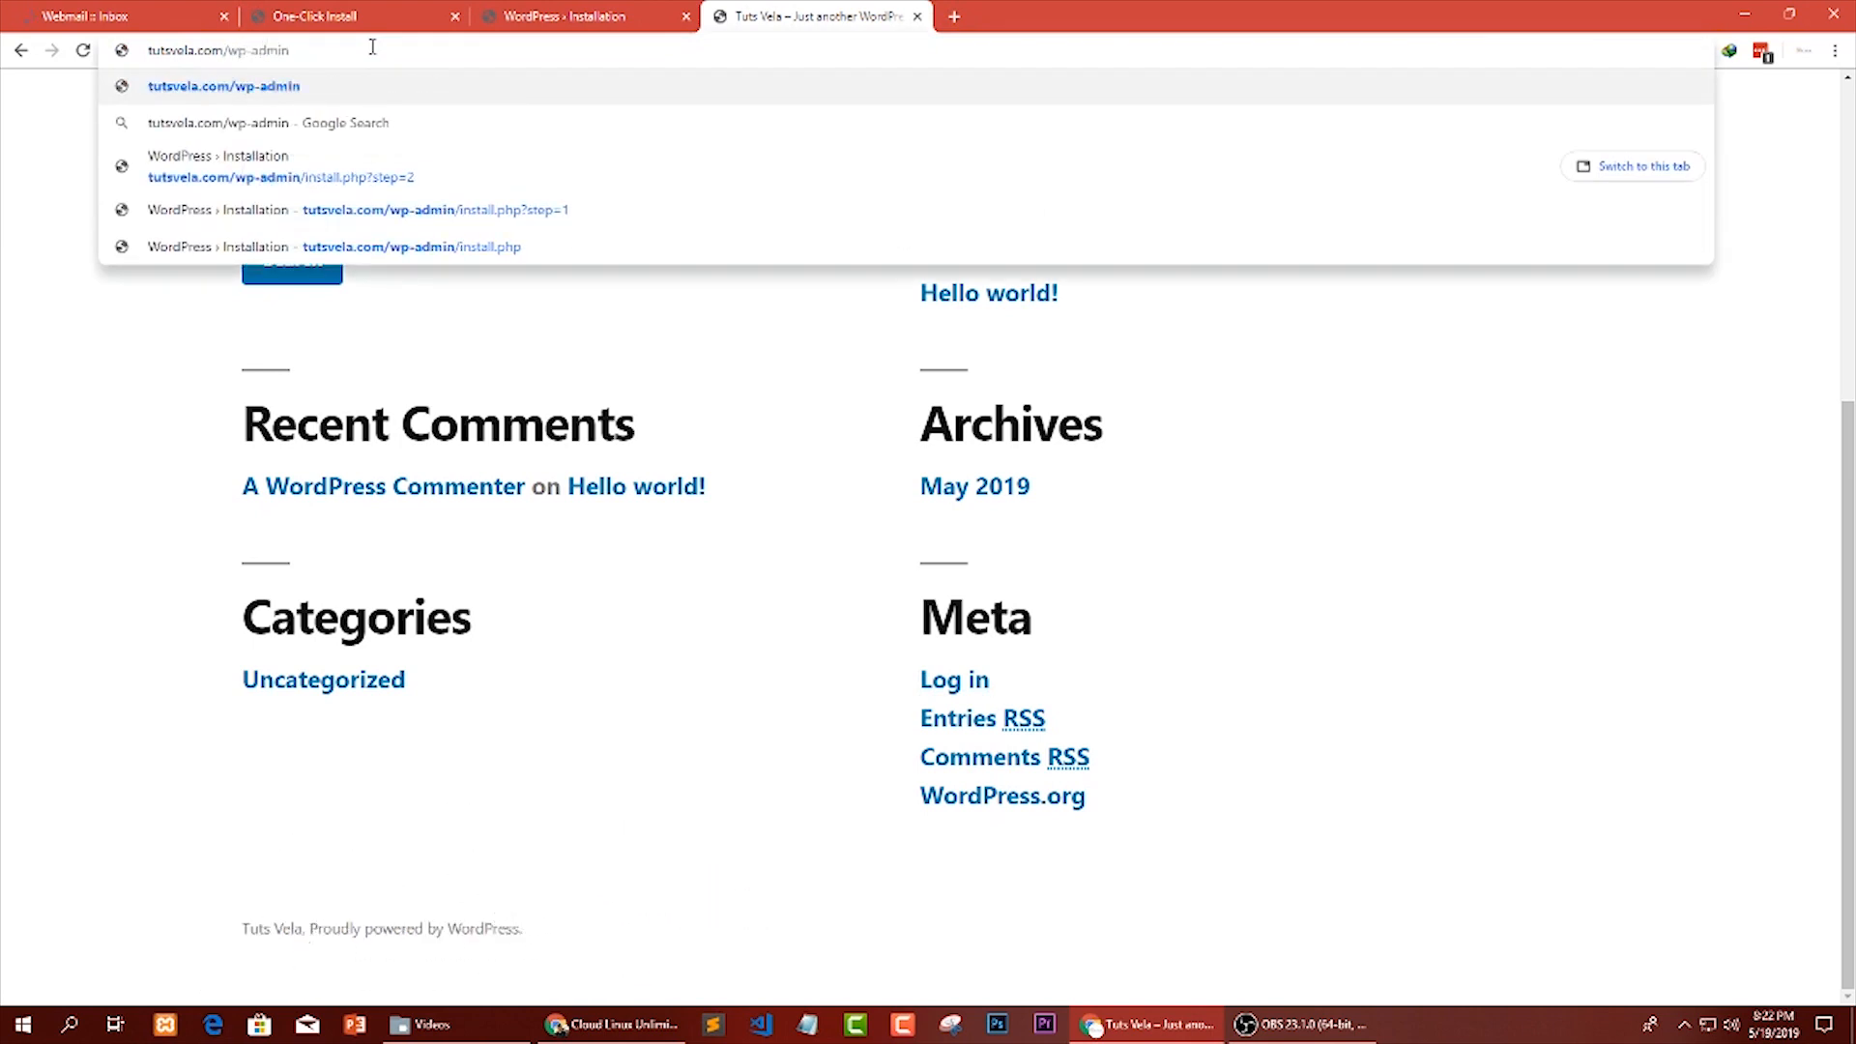
drag(276, 51, 148, 51)
click(184, 92)
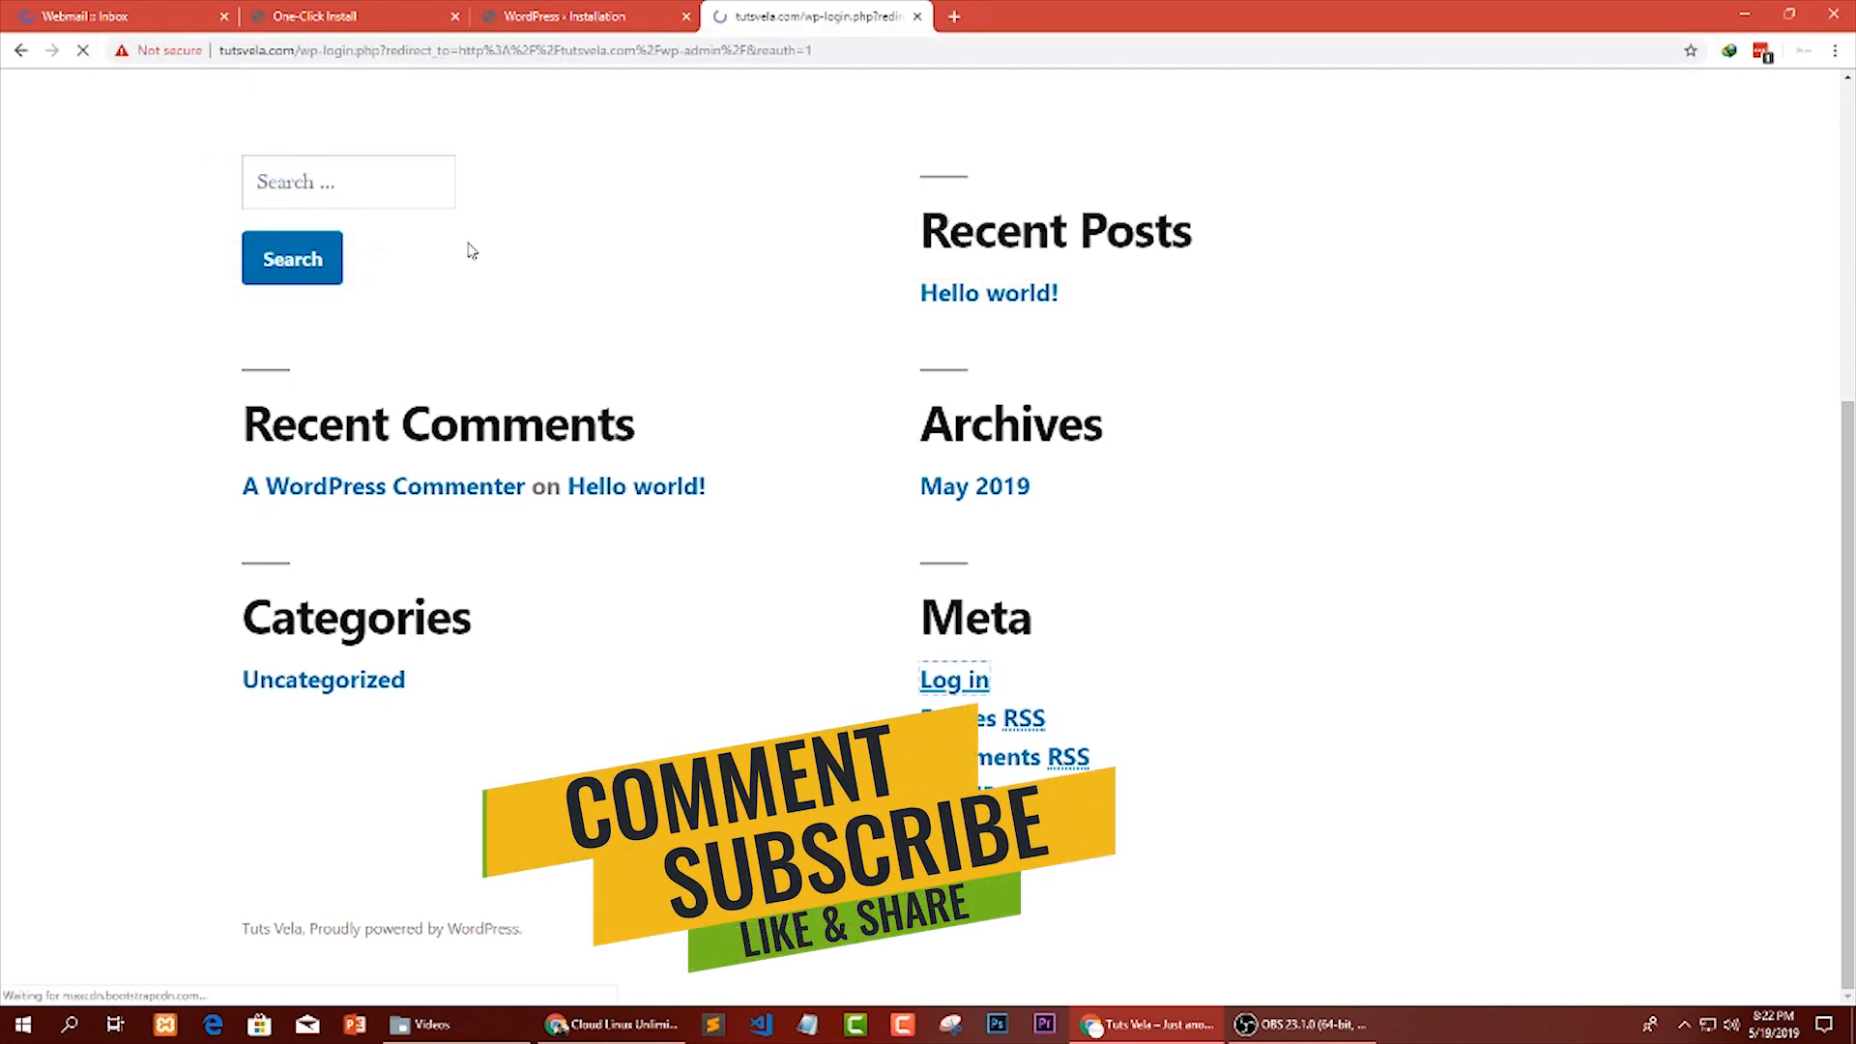
drag(382, 51, 58, 62)
click(801, 223)
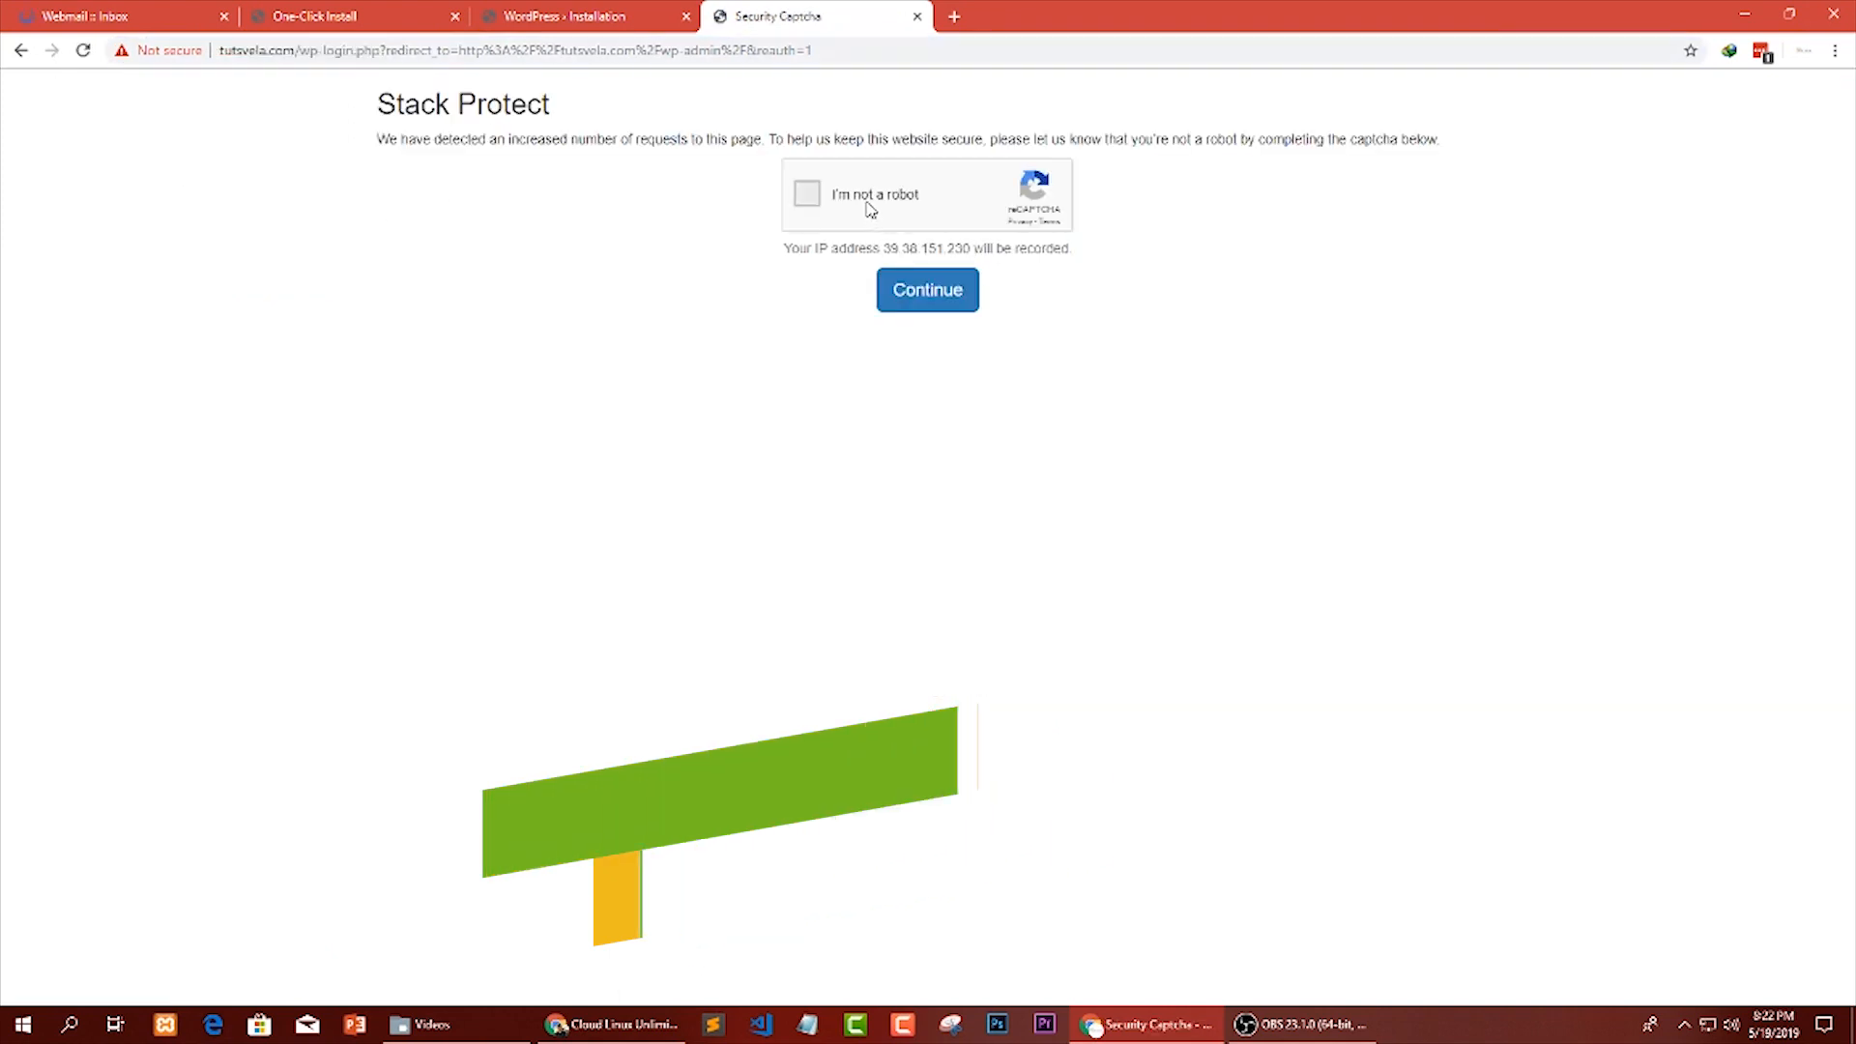
Complete the "I'm not a robot" check on the Stack Protect page and continue to the WordPress login form.
click(807, 193)
drag(350, 101, 571, 105)
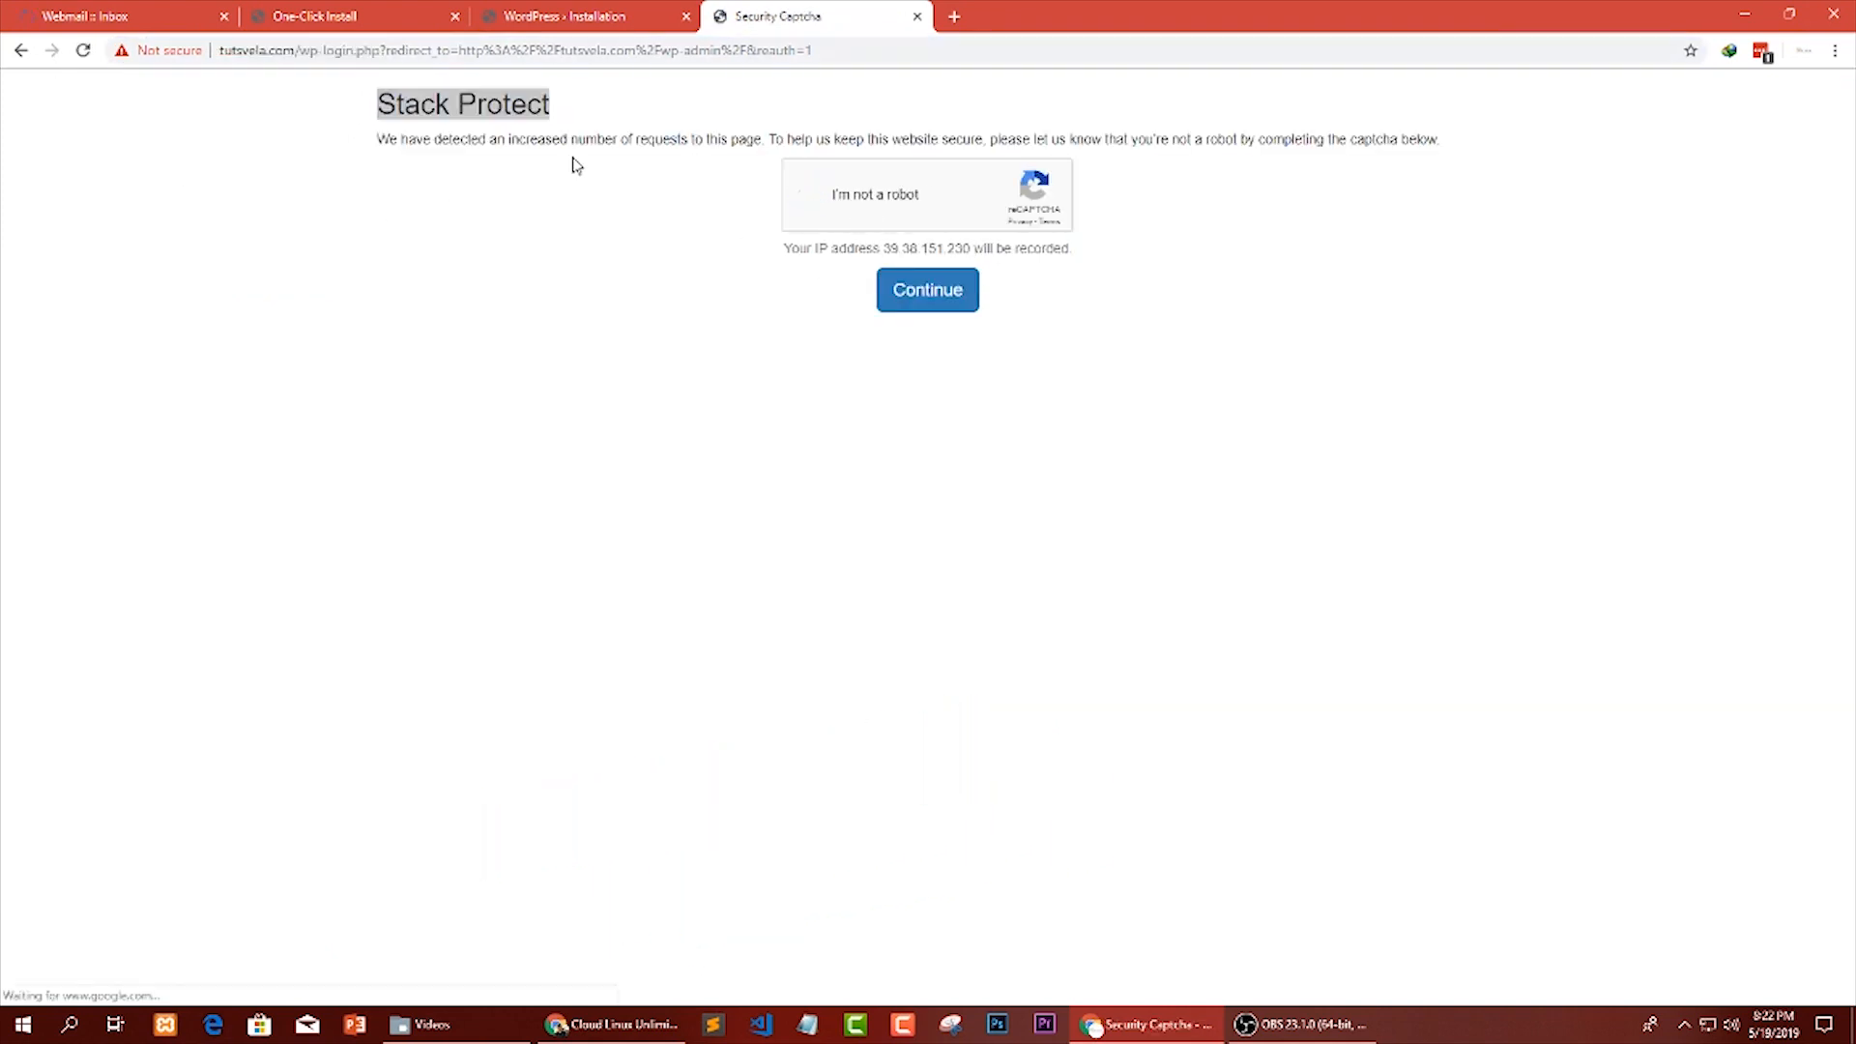
click(945, 302)
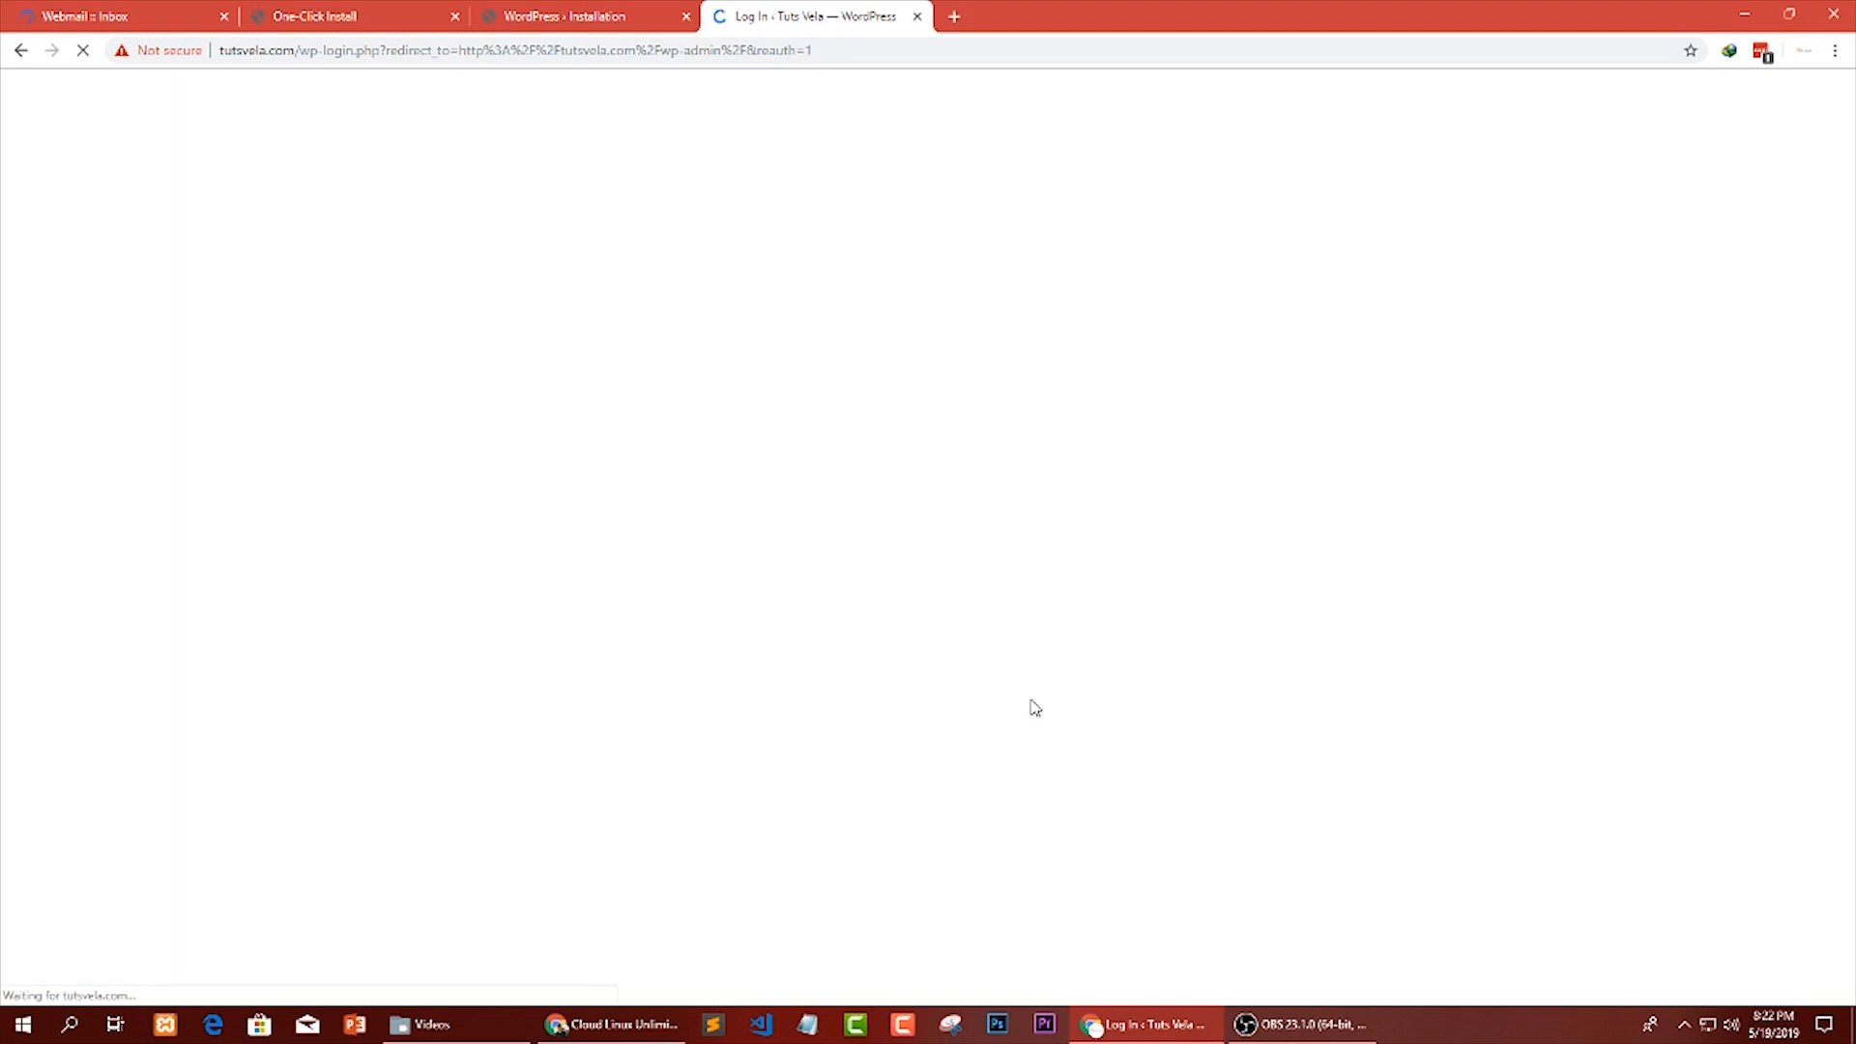
click(185, 13)
click(857, 9)
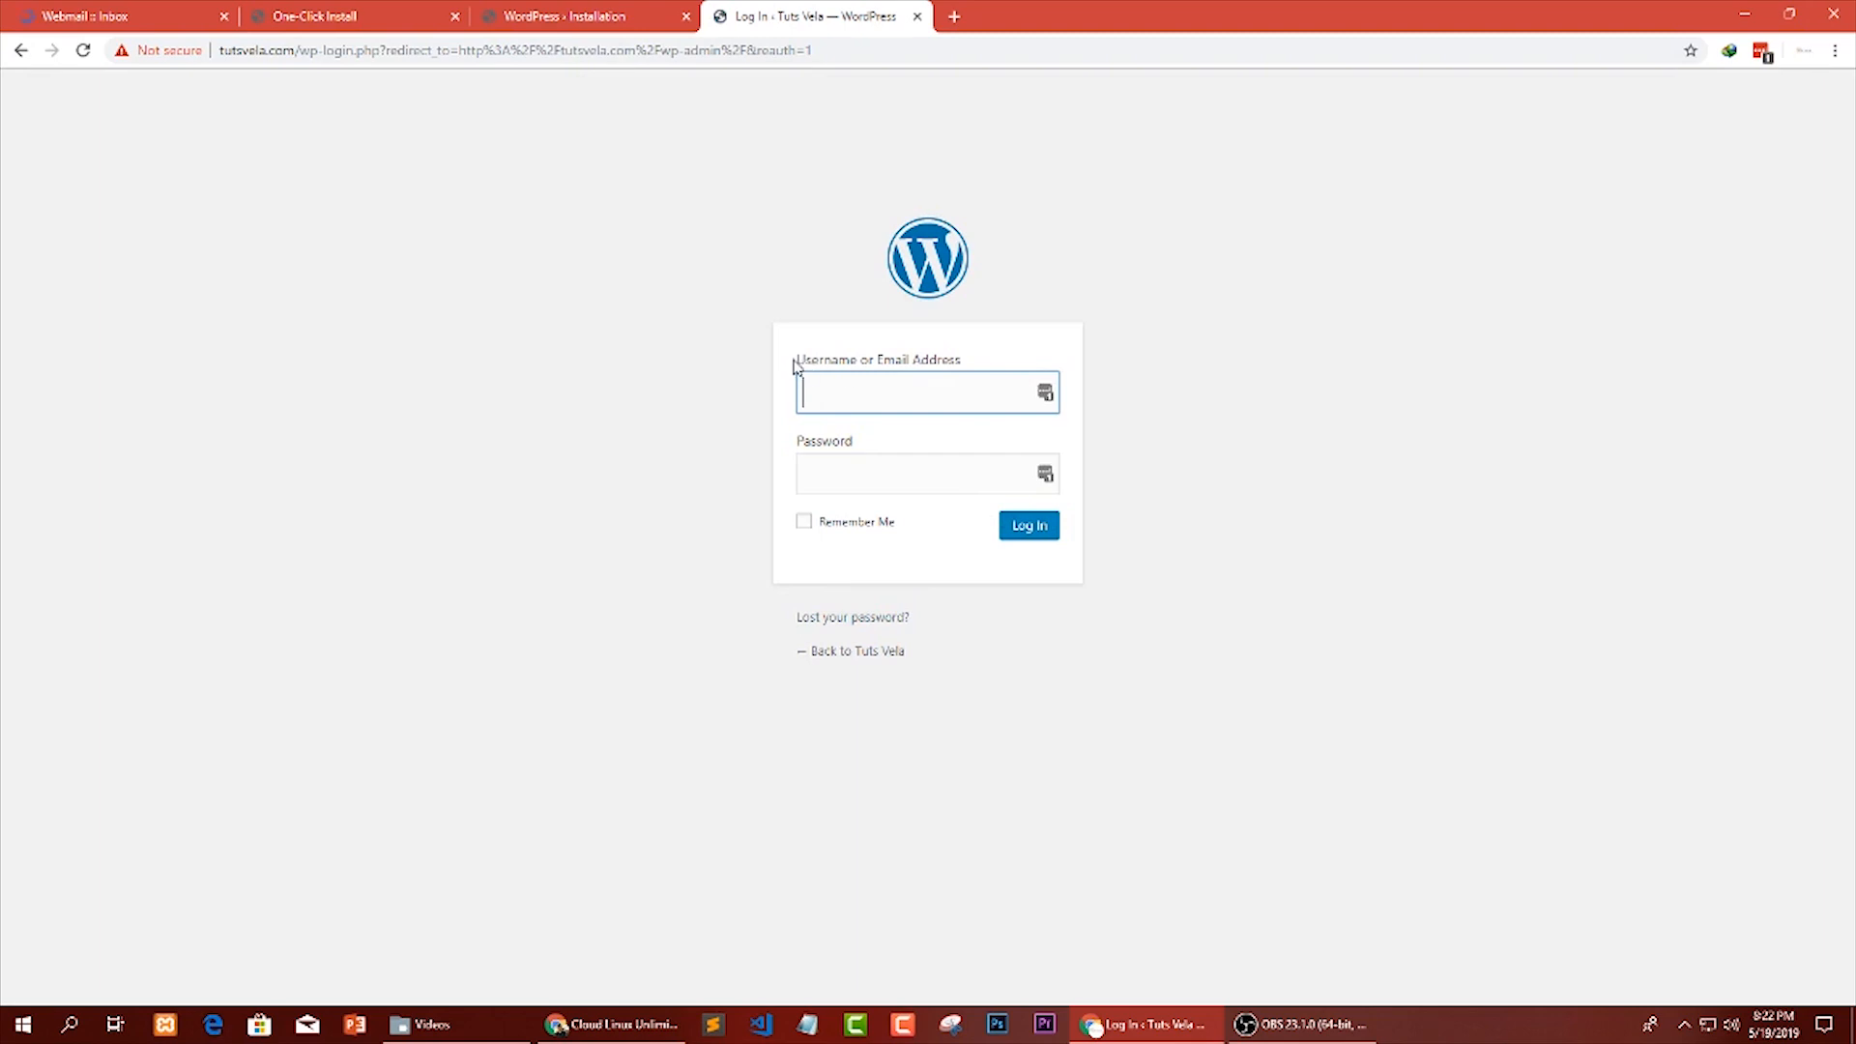
Fill the WordPress username and password from the saved tutsvela.com LastPass entry, enable Remember Me, and log in.
drag(793, 366, 957, 369)
drag(875, 440, 804, 437)
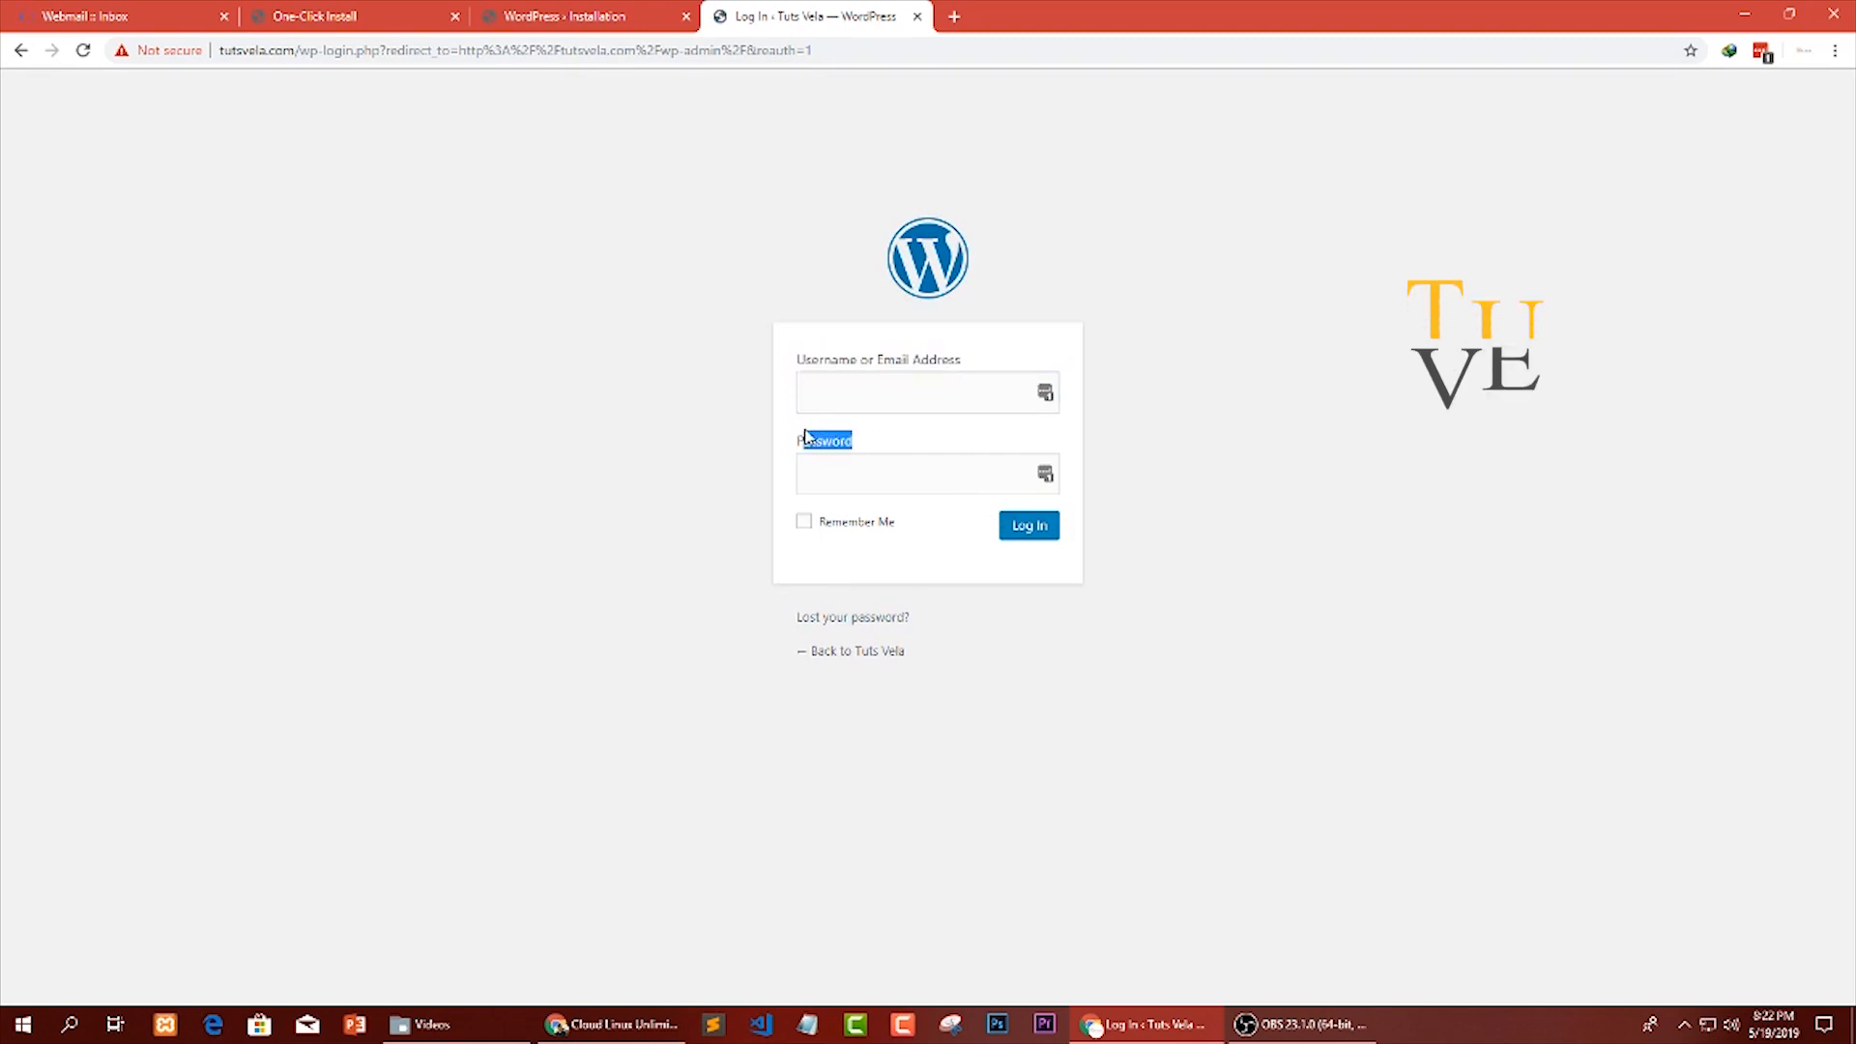
click(887, 397)
click(1045, 396)
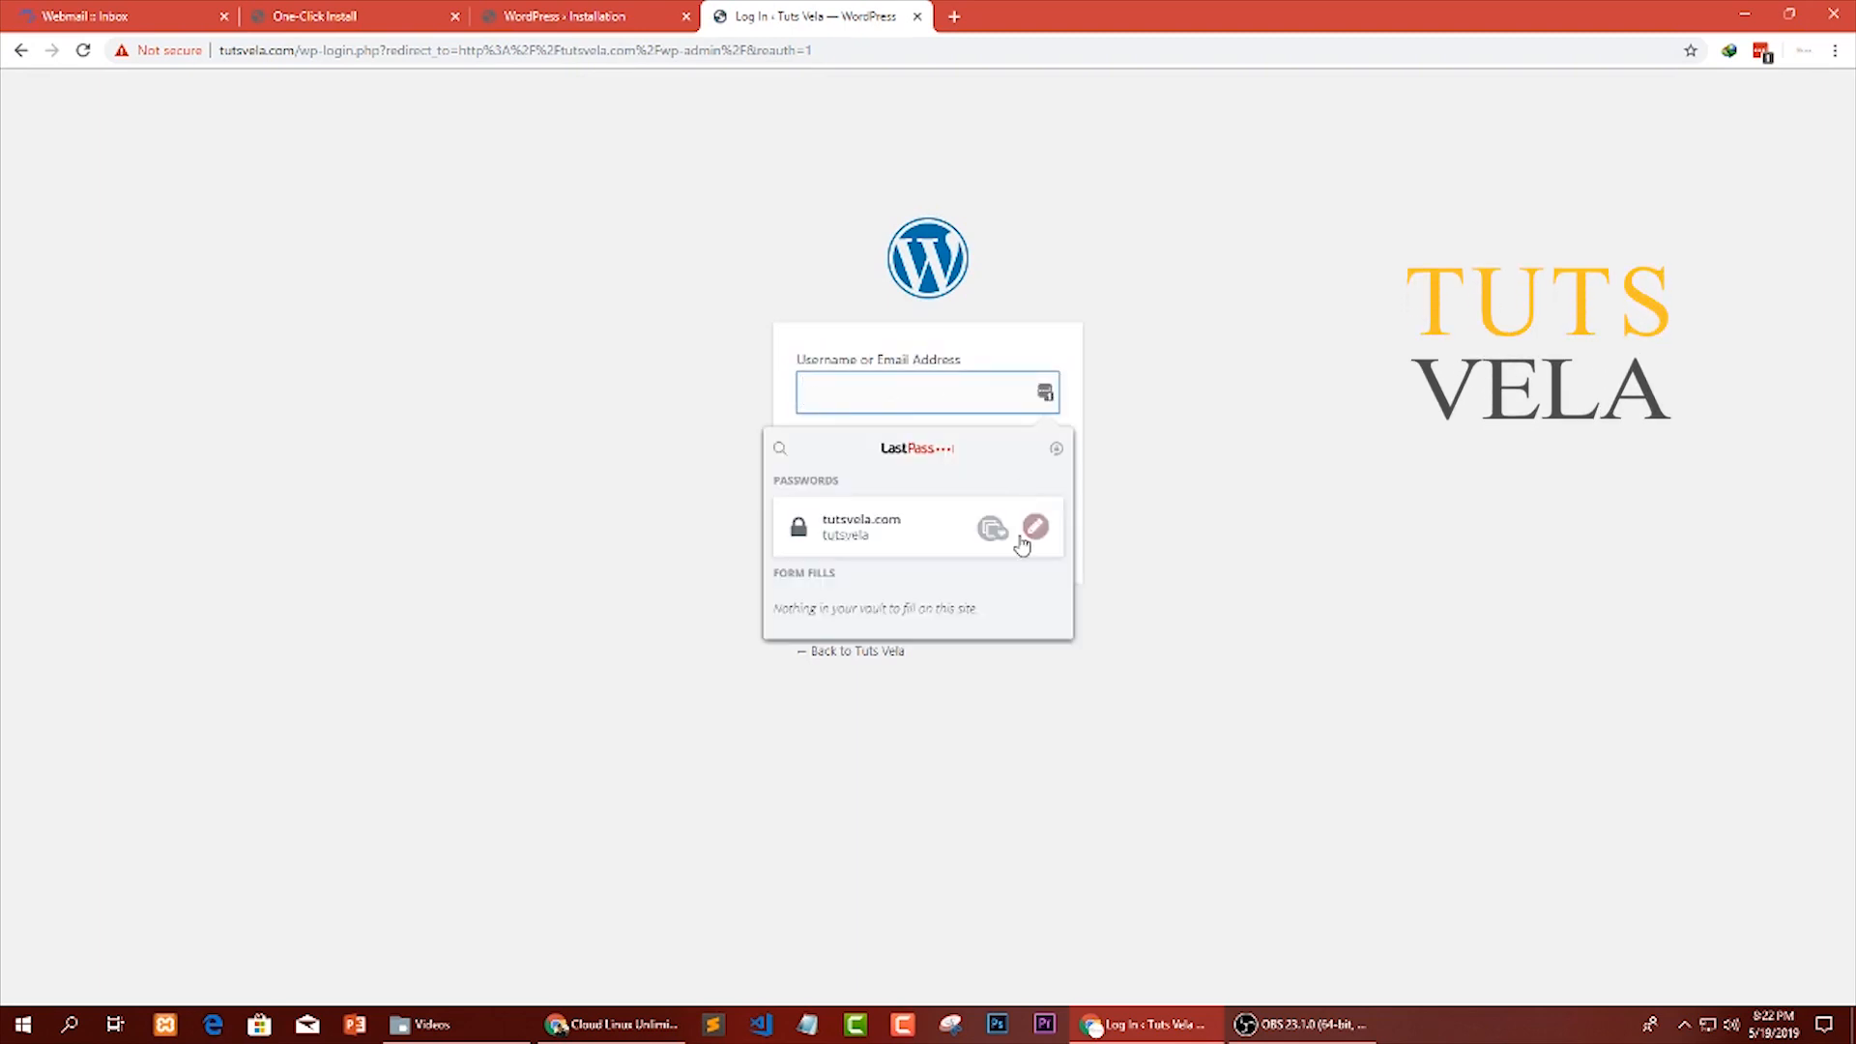
click(883, 535)
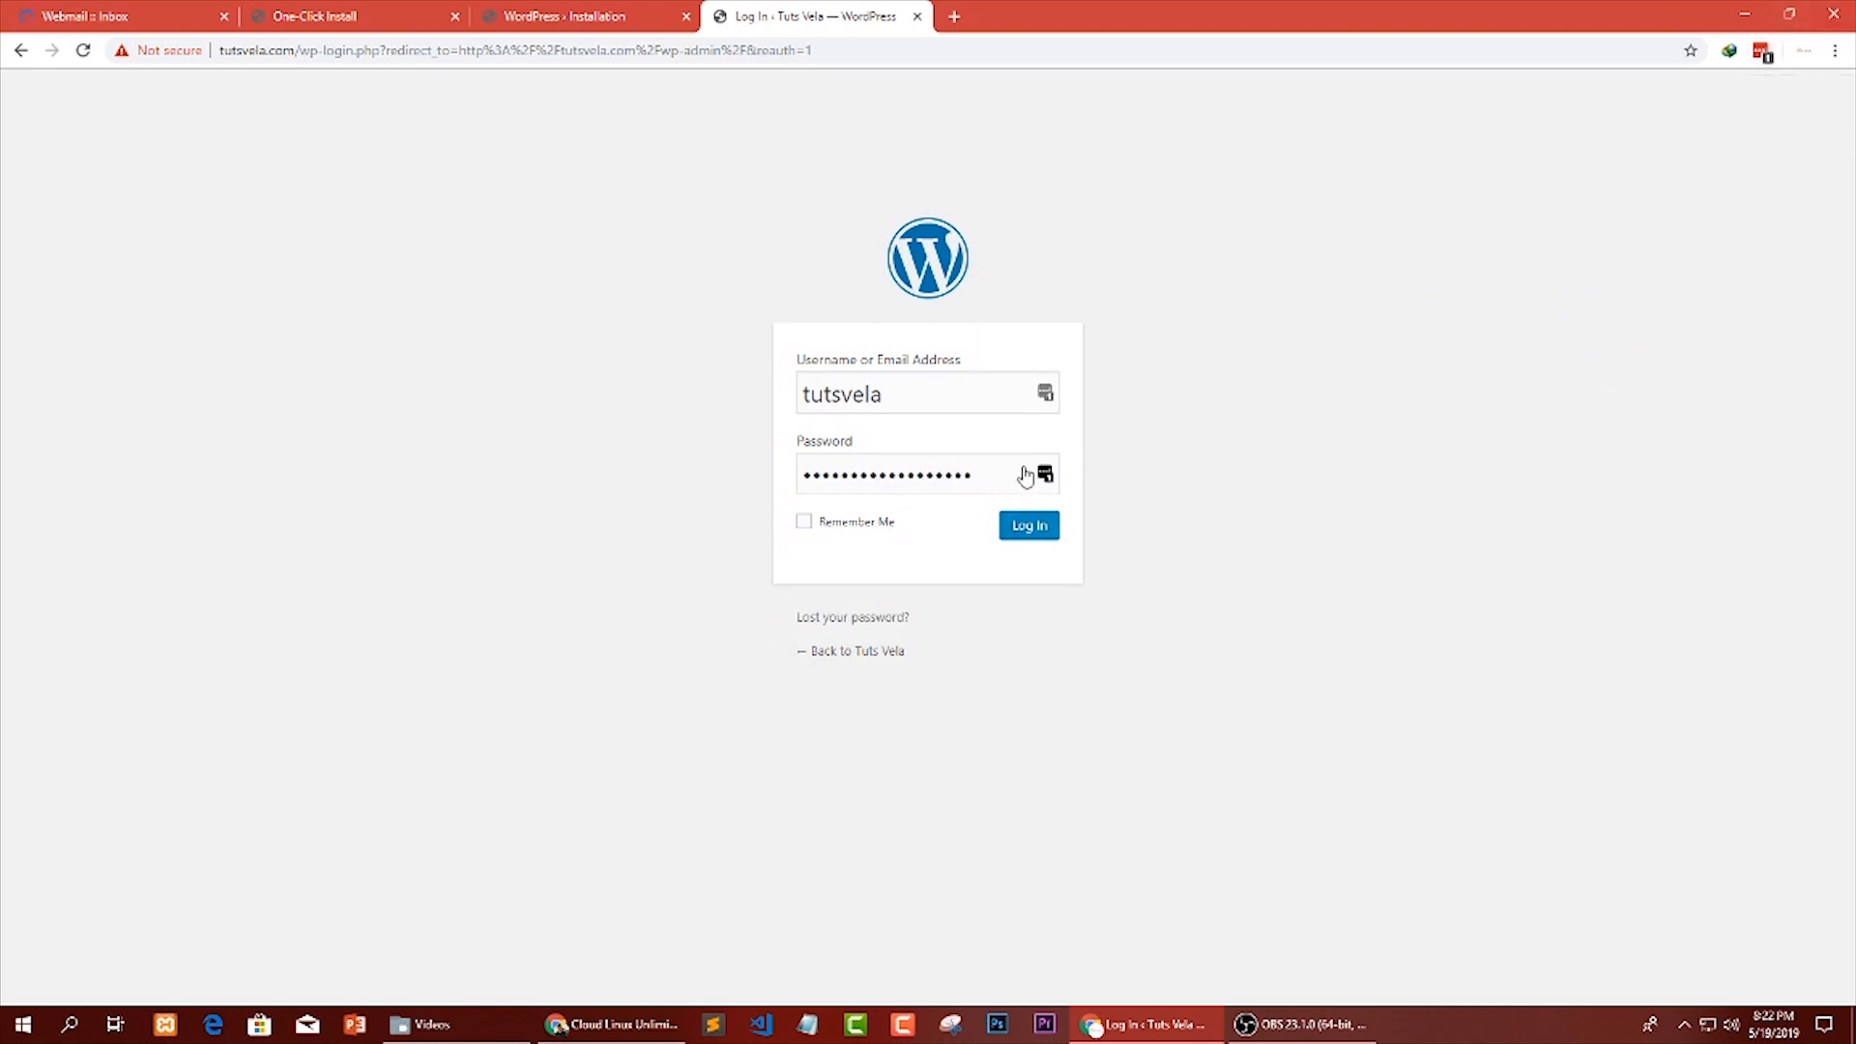
click(848, 531)
click(1044, 526)
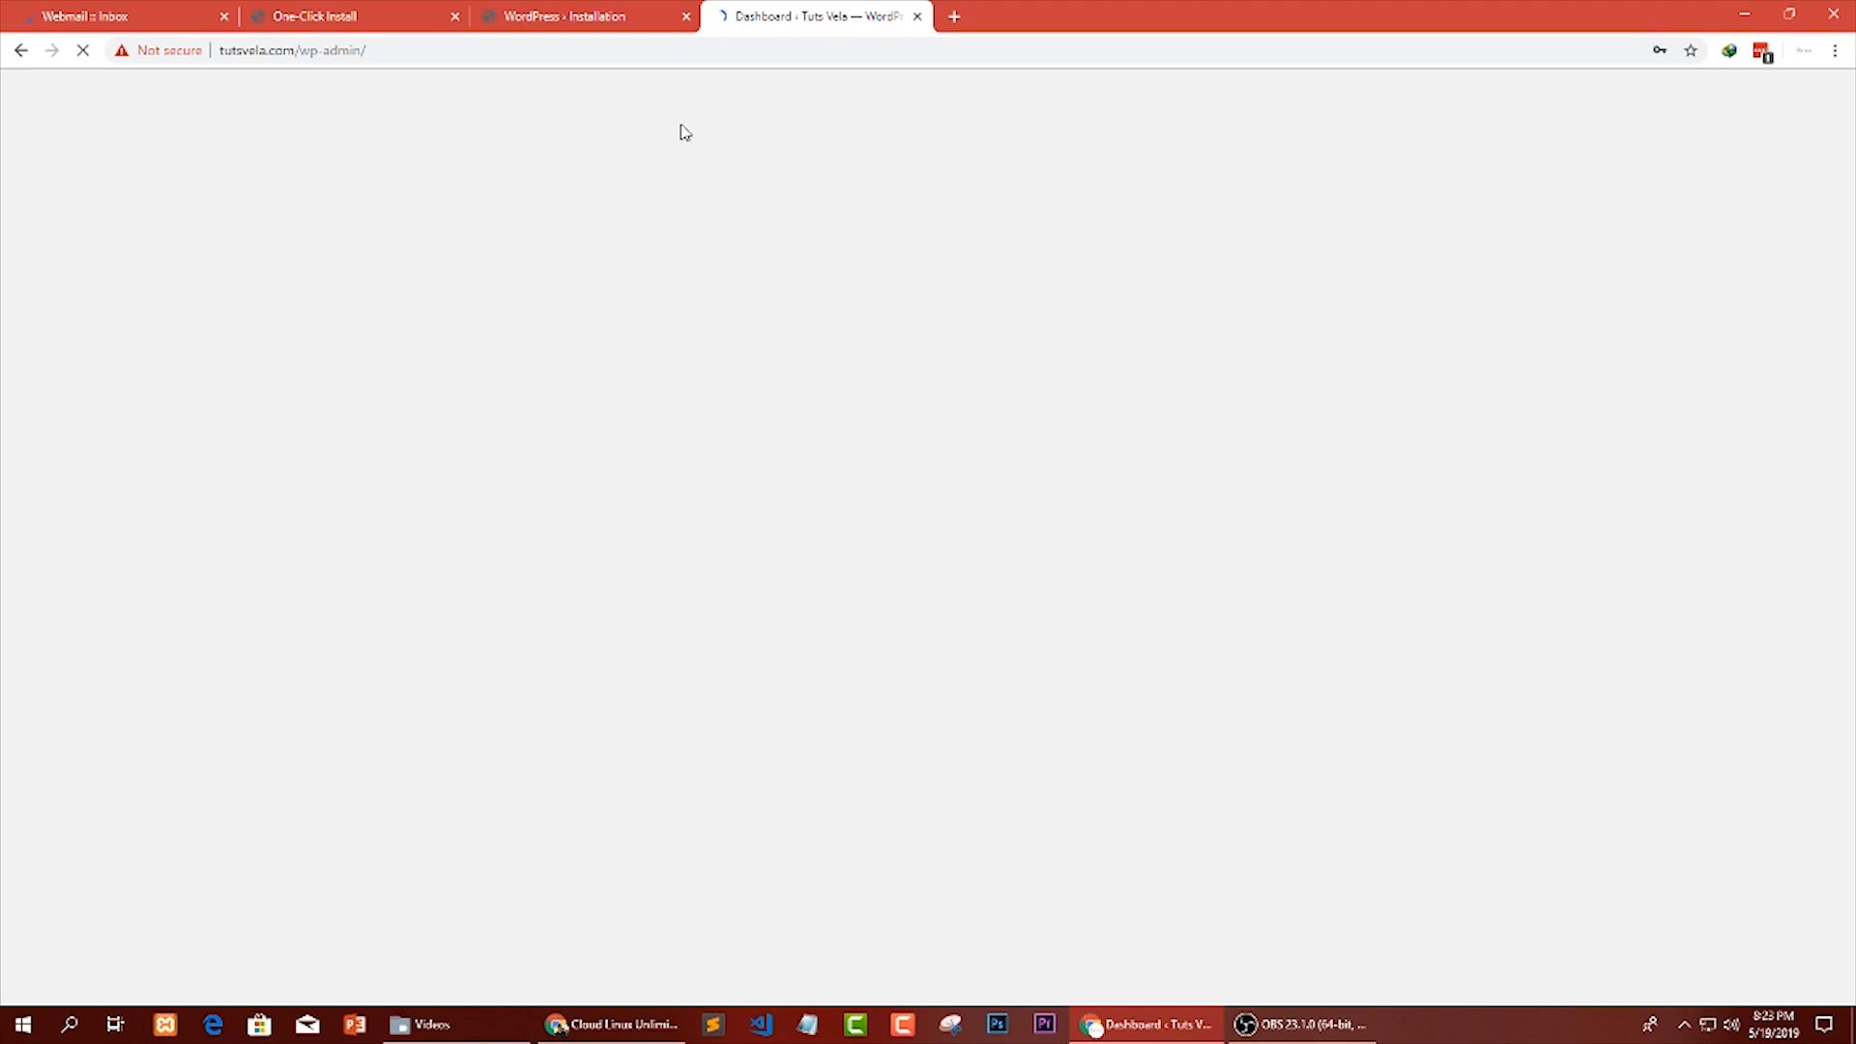
Check the webmail inbox while the admin area loads and return to look over the WordPress dashboard.
click(145, 14)
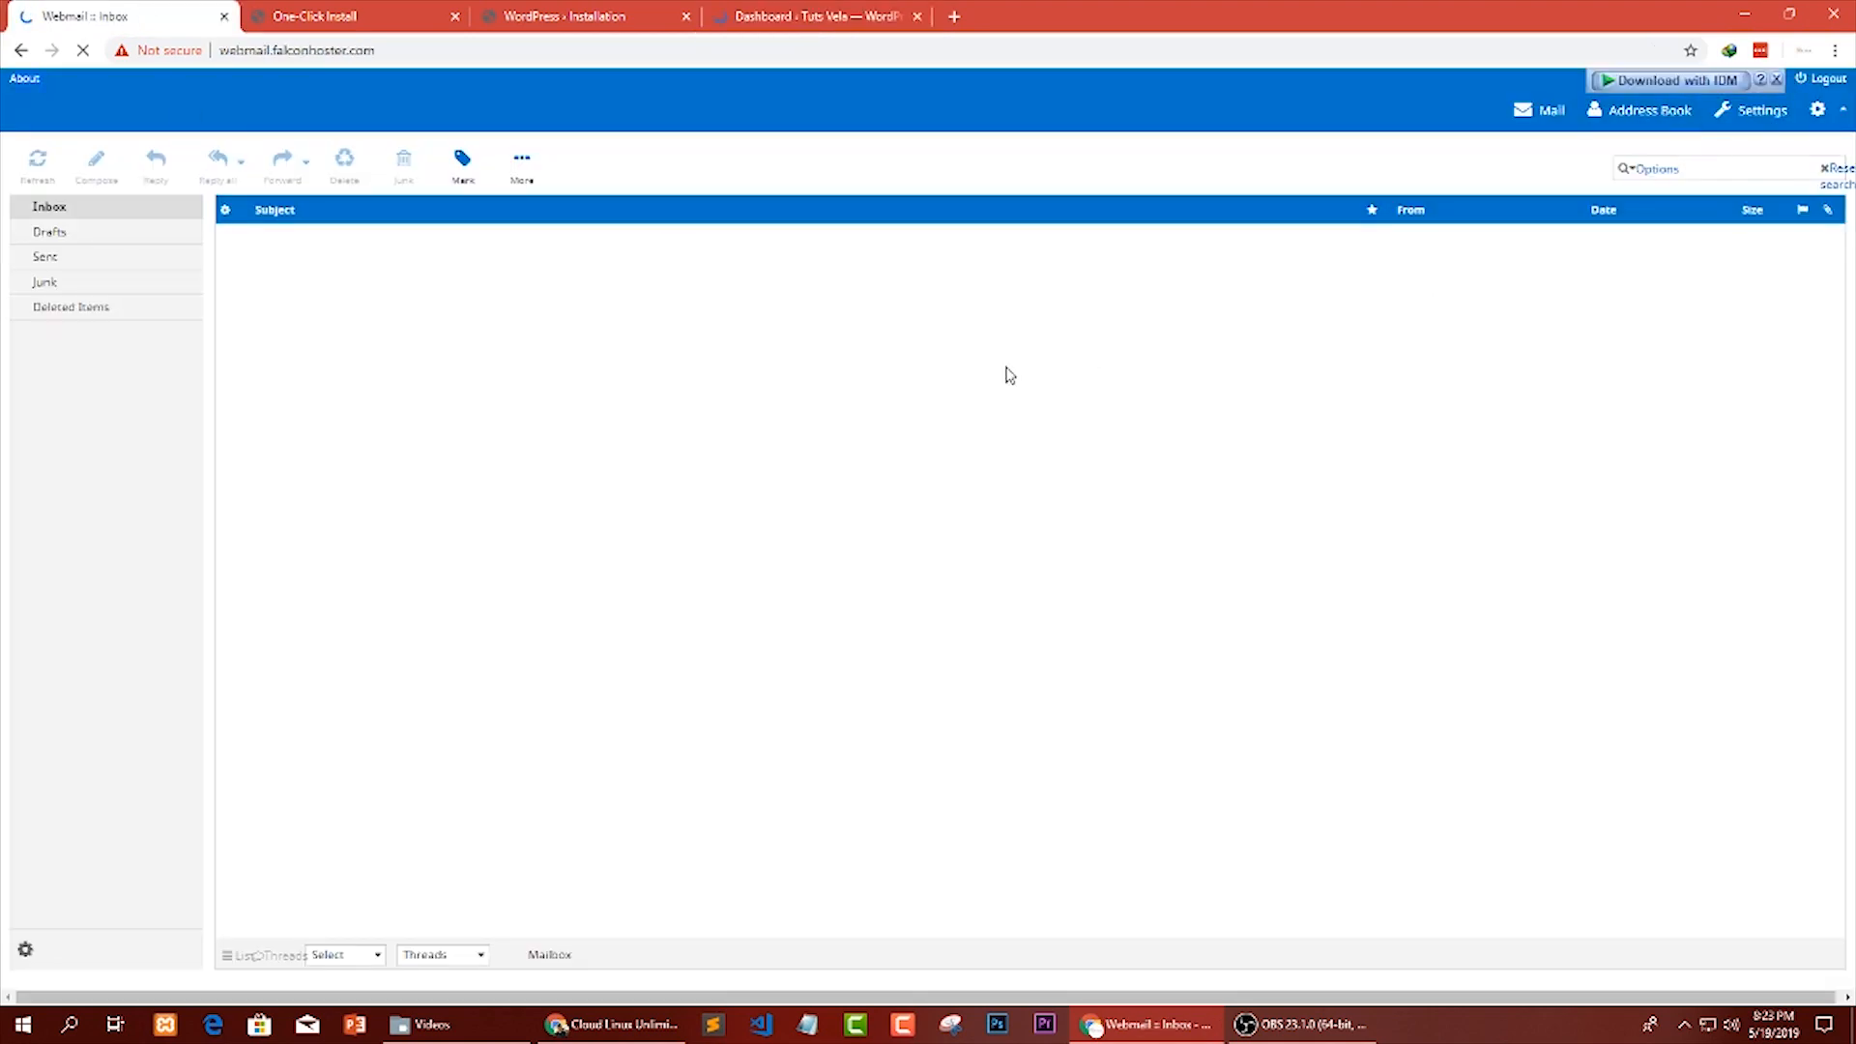
click(344, 955)
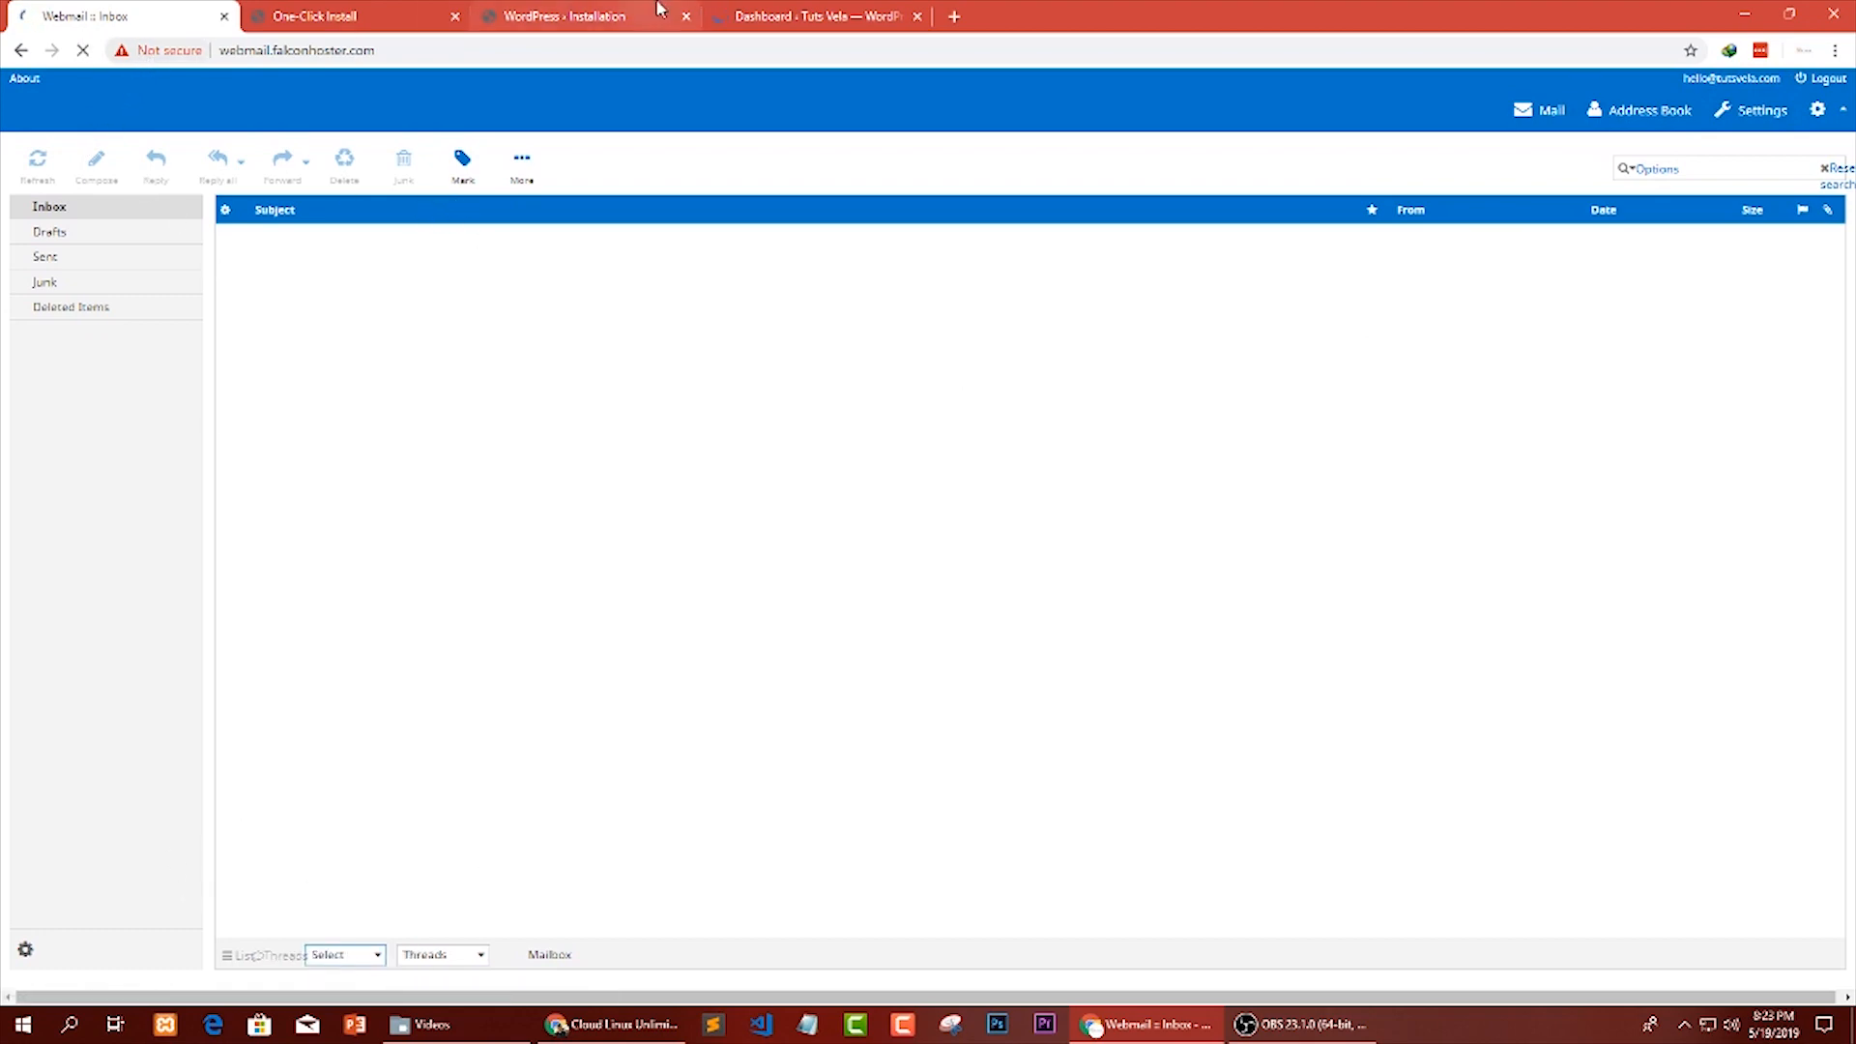
click(793, 16)
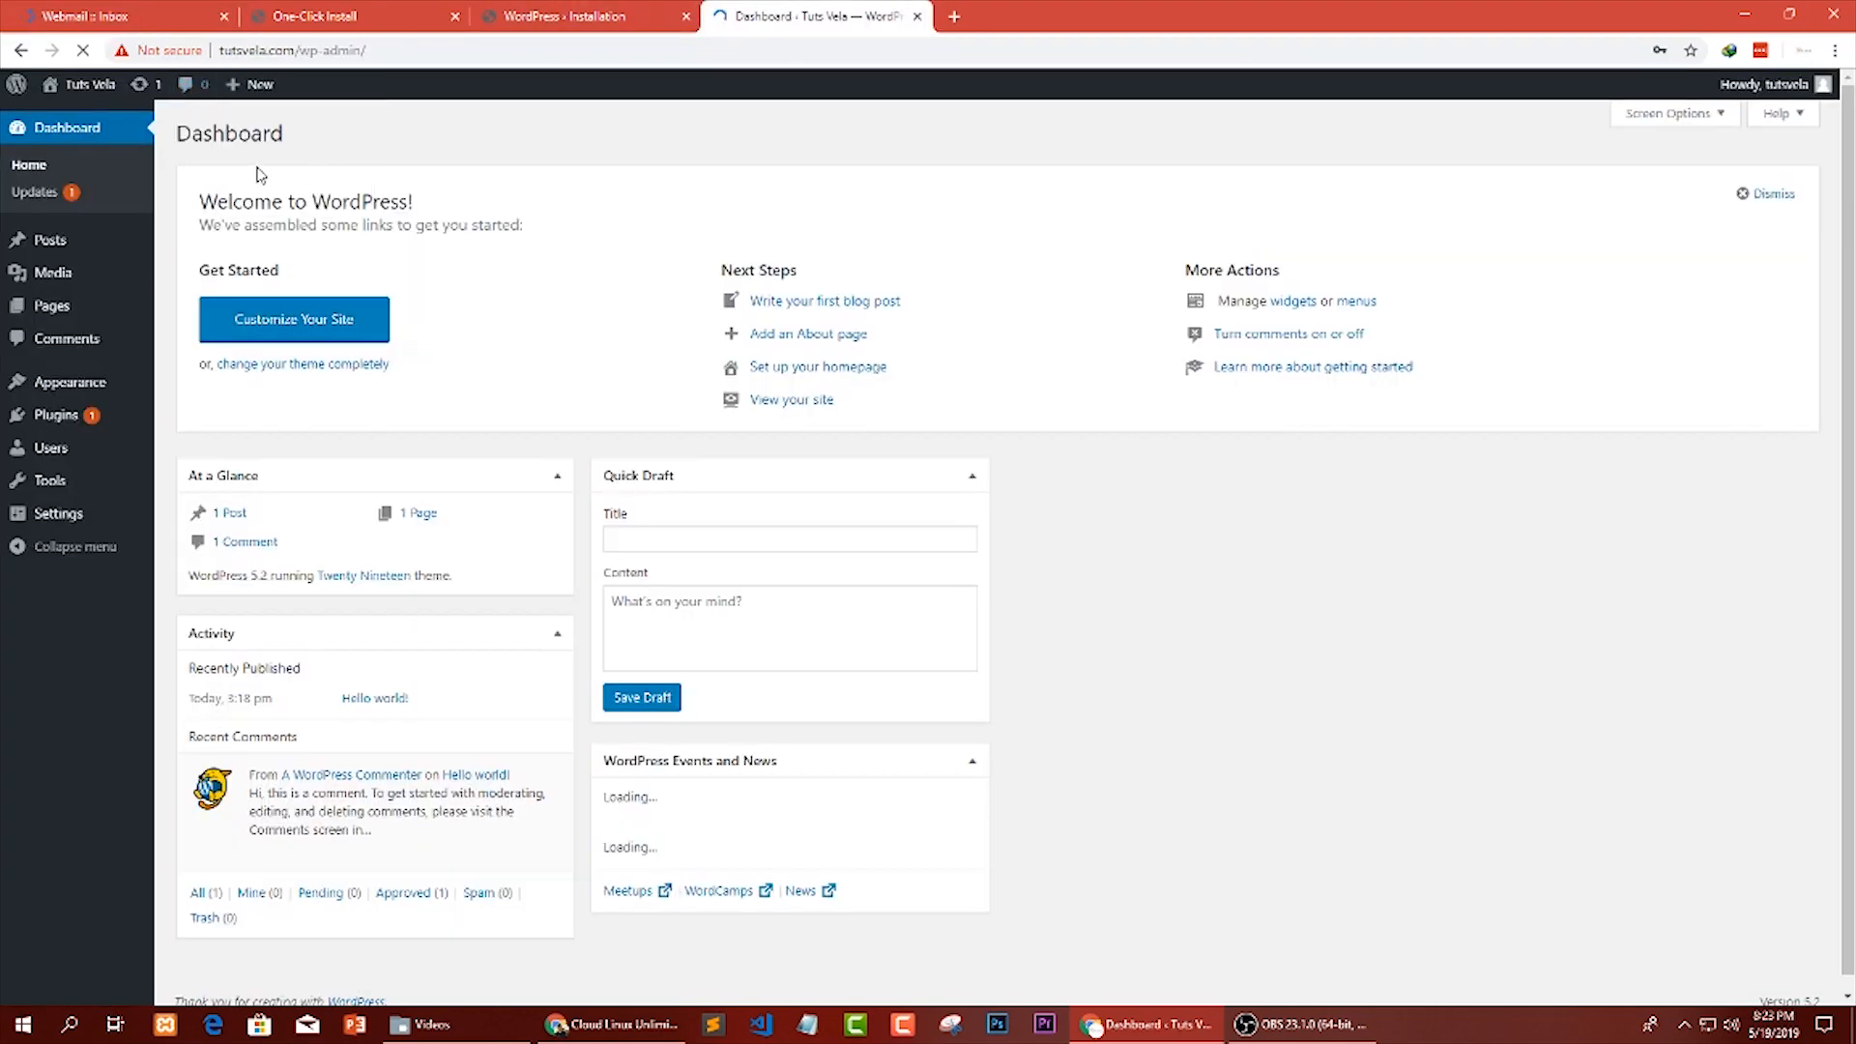
mouse_move(1787, 89)
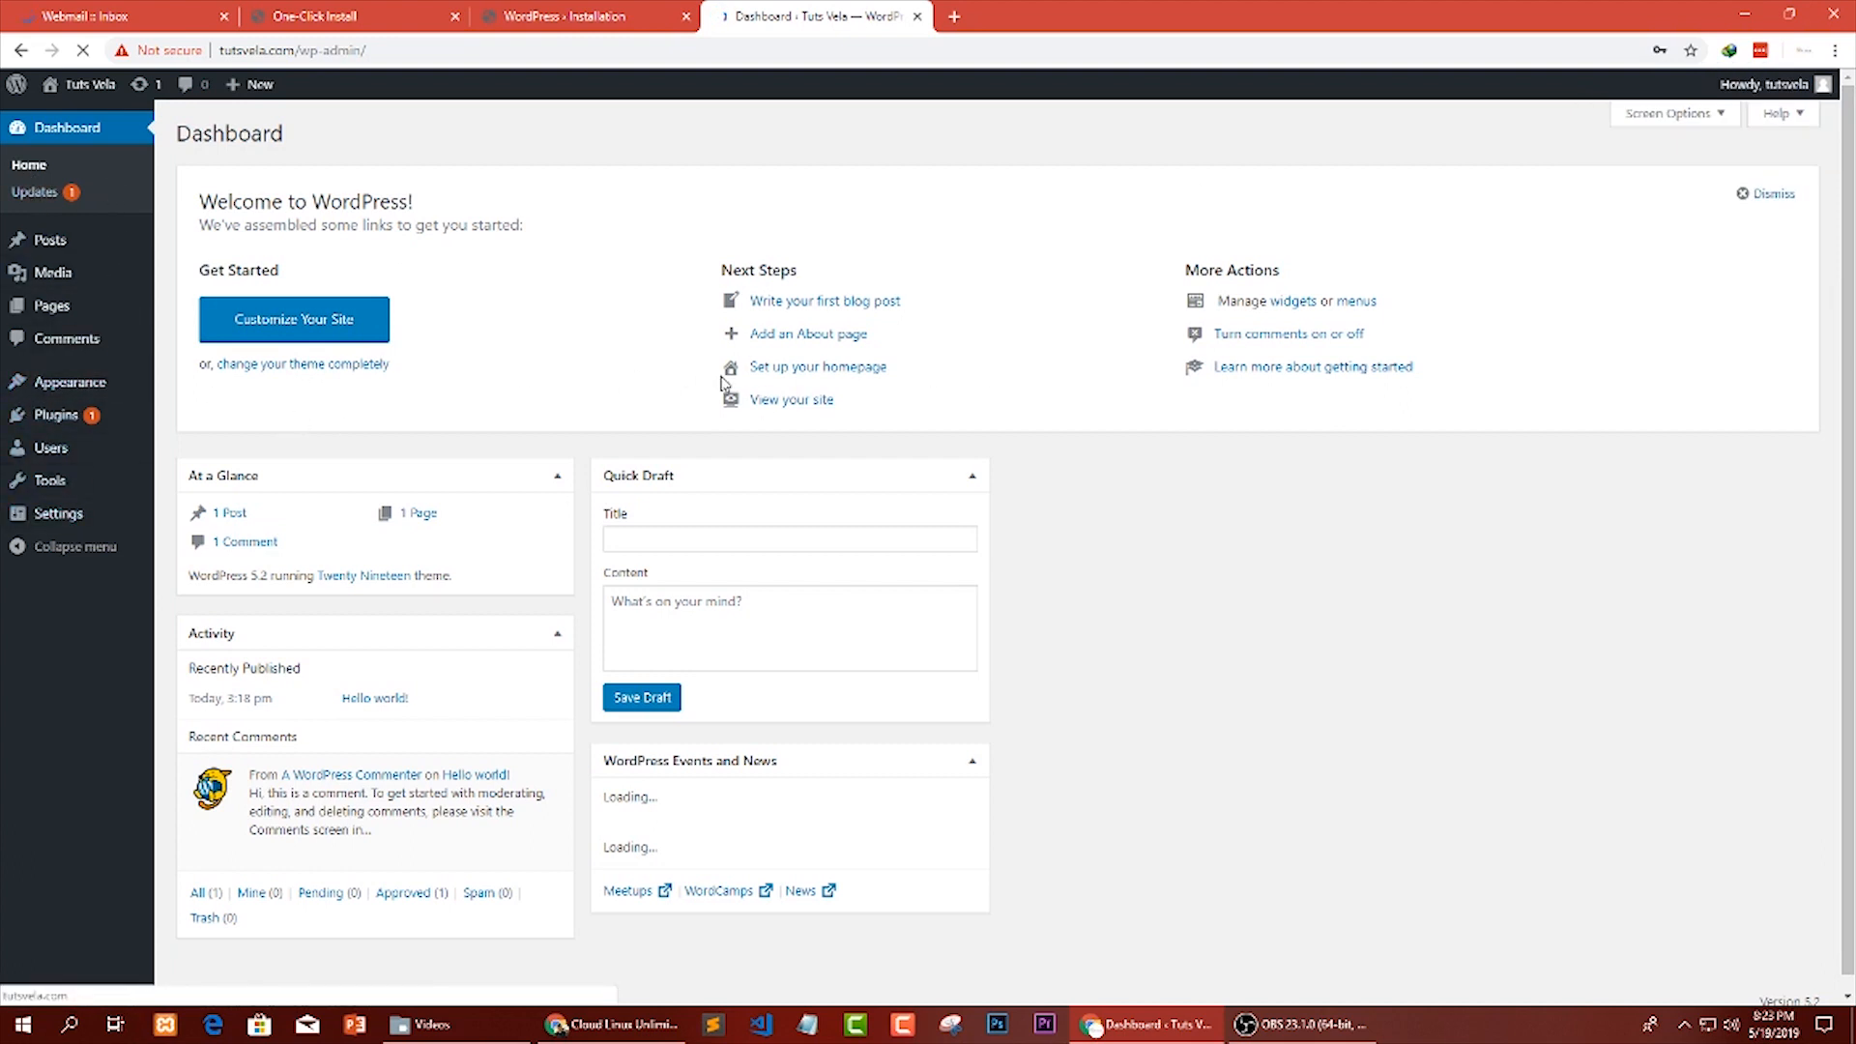
Open the WordPress Updates page, check its address, and dismiss the browser's offer to save the password.
click(37, 192)
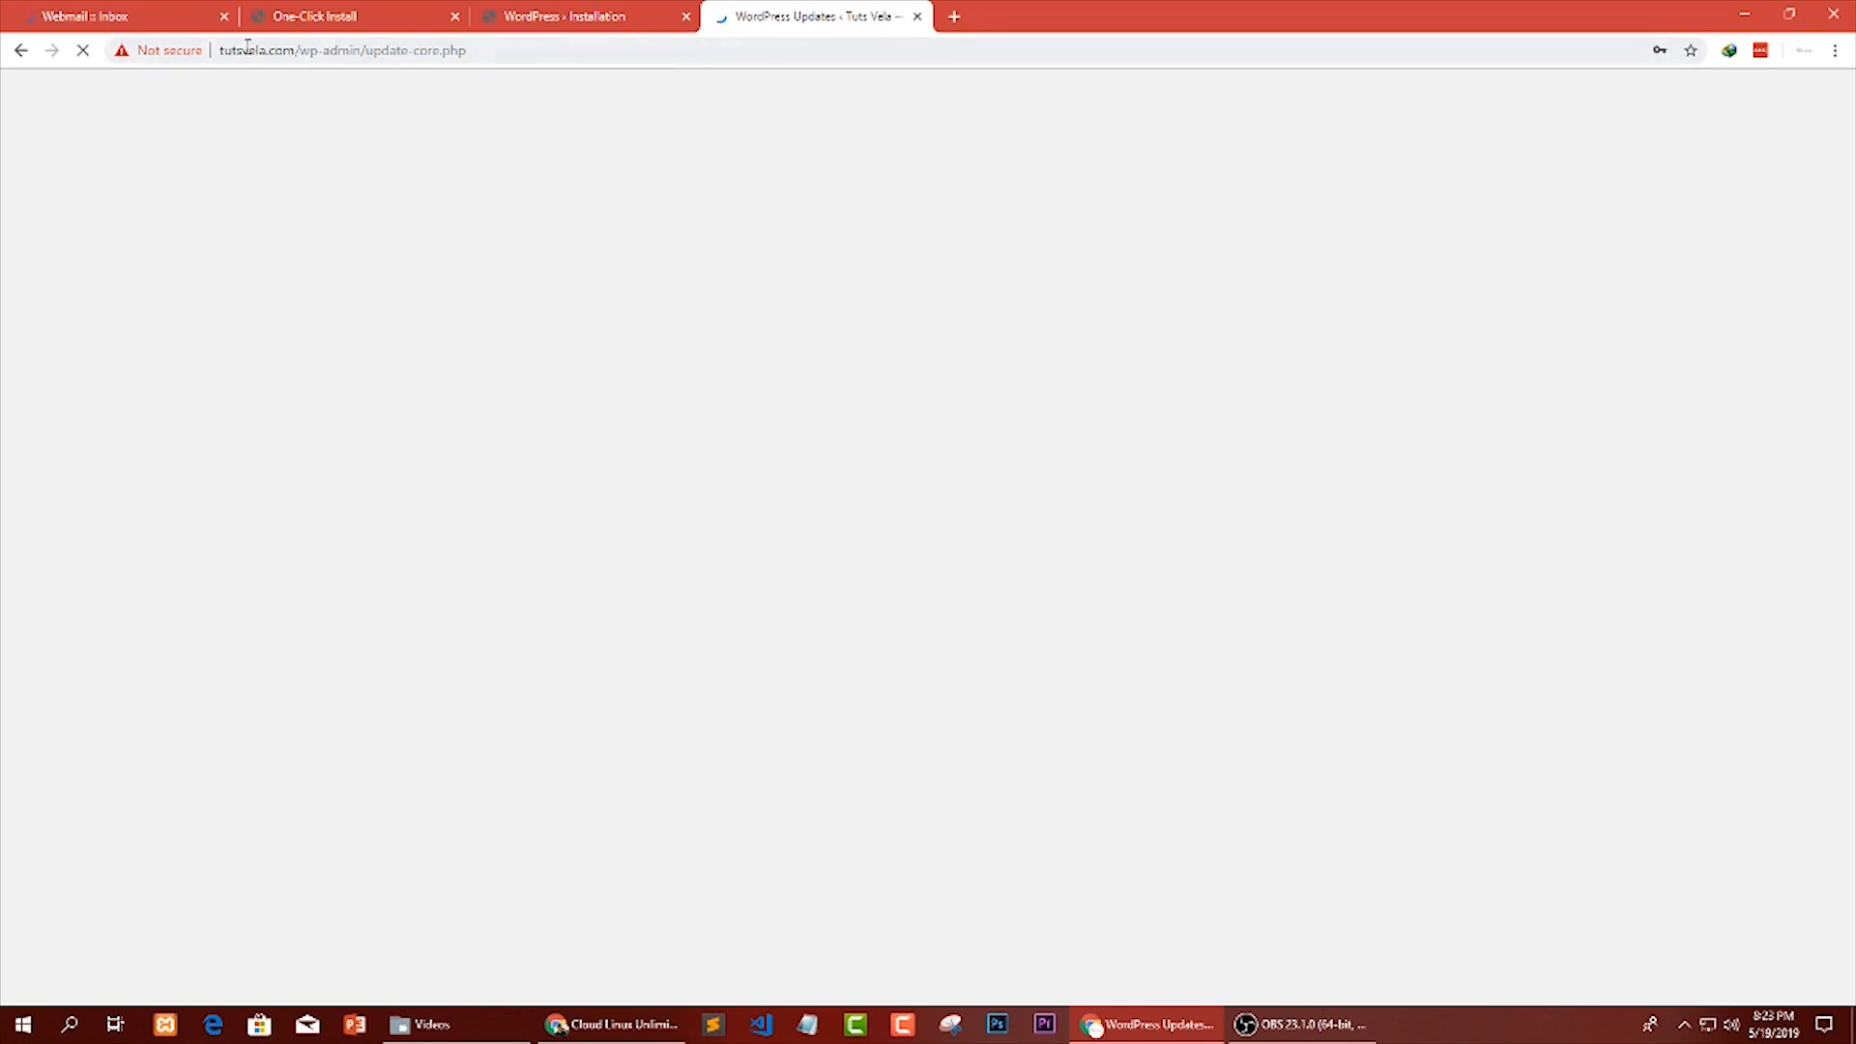
click(464, 54)
drag(475, 54, 212, 52)
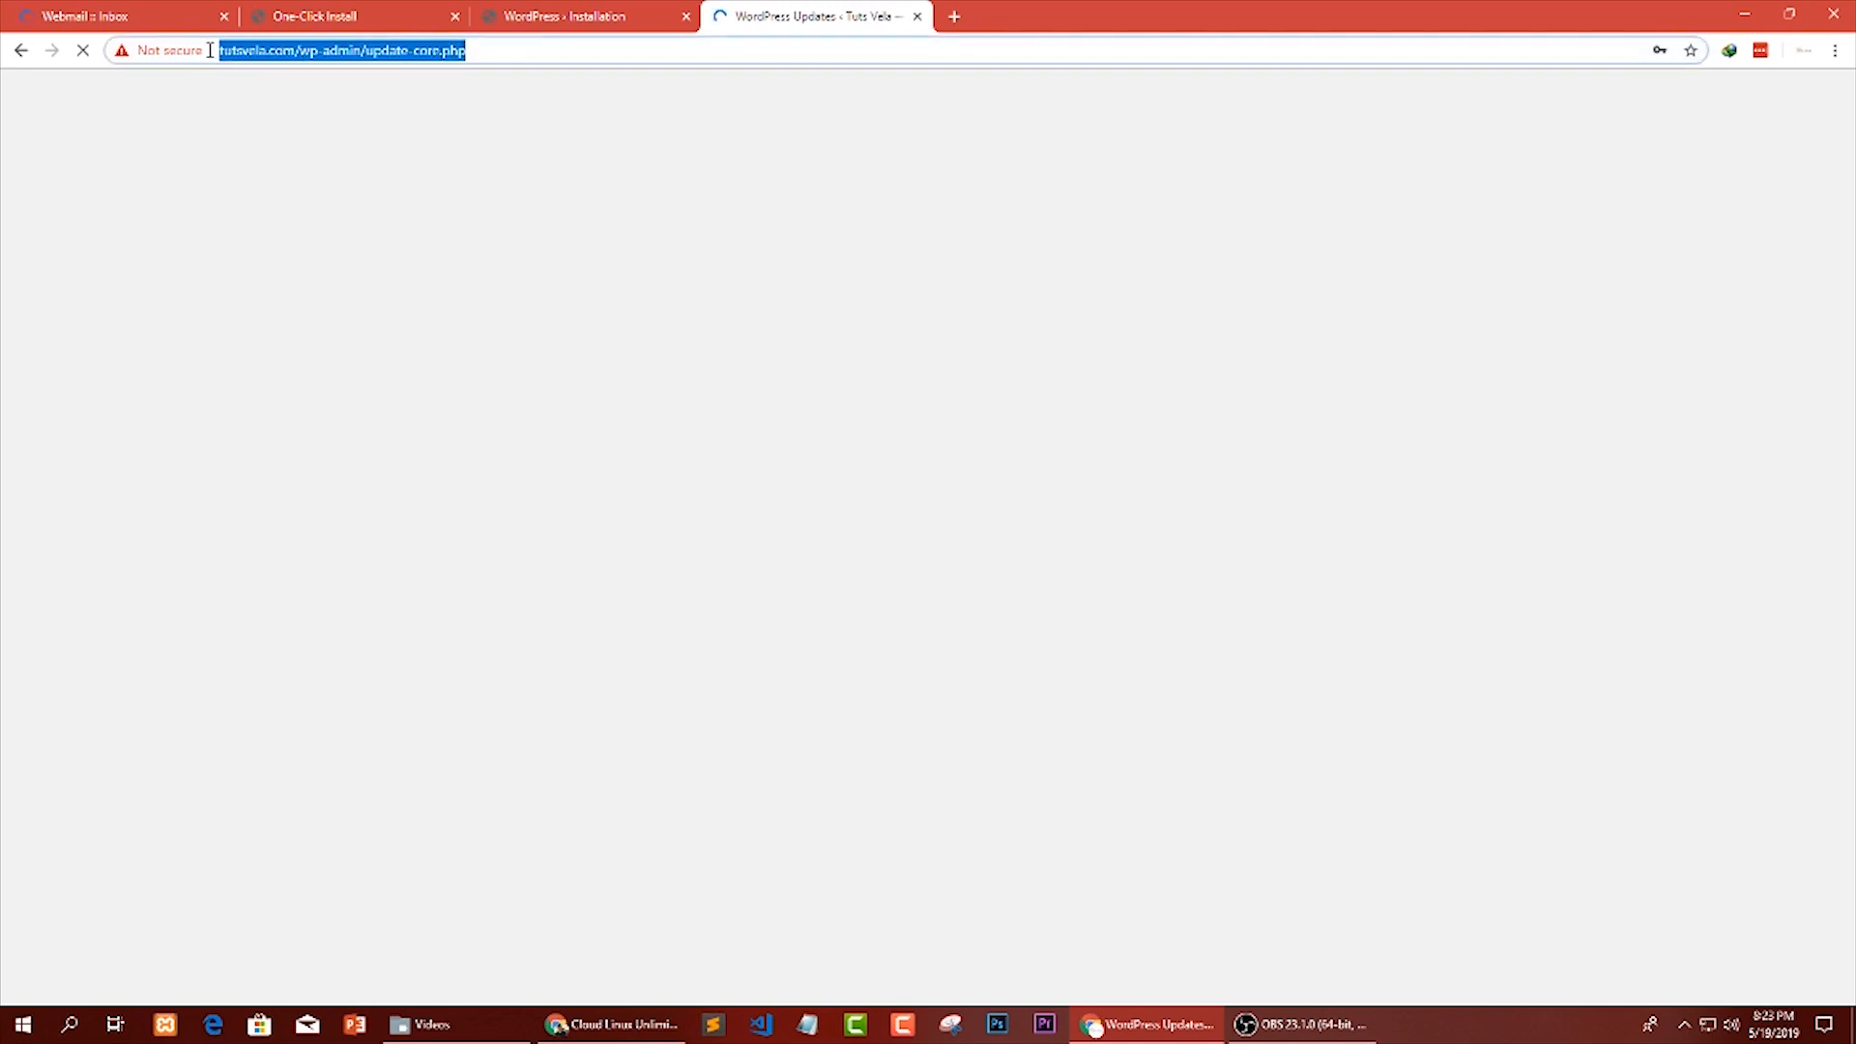
click(456, 321)
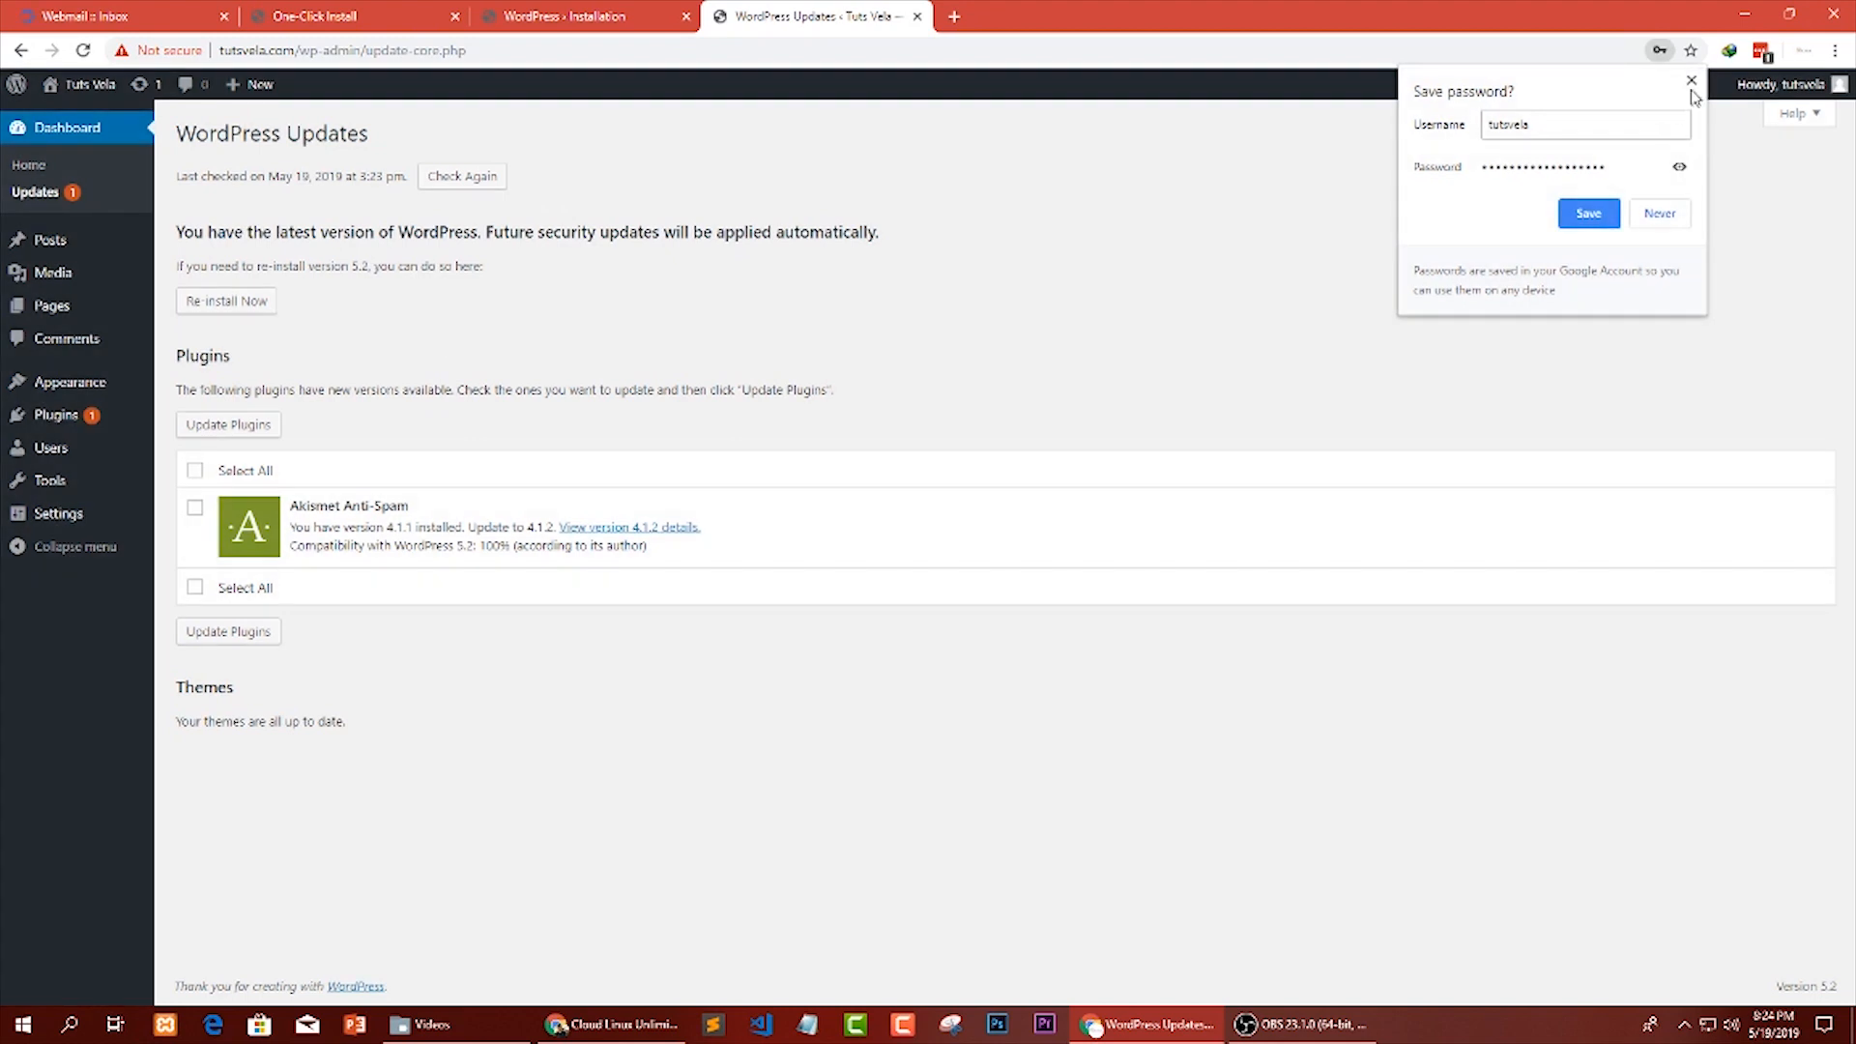
click(1692, 83)
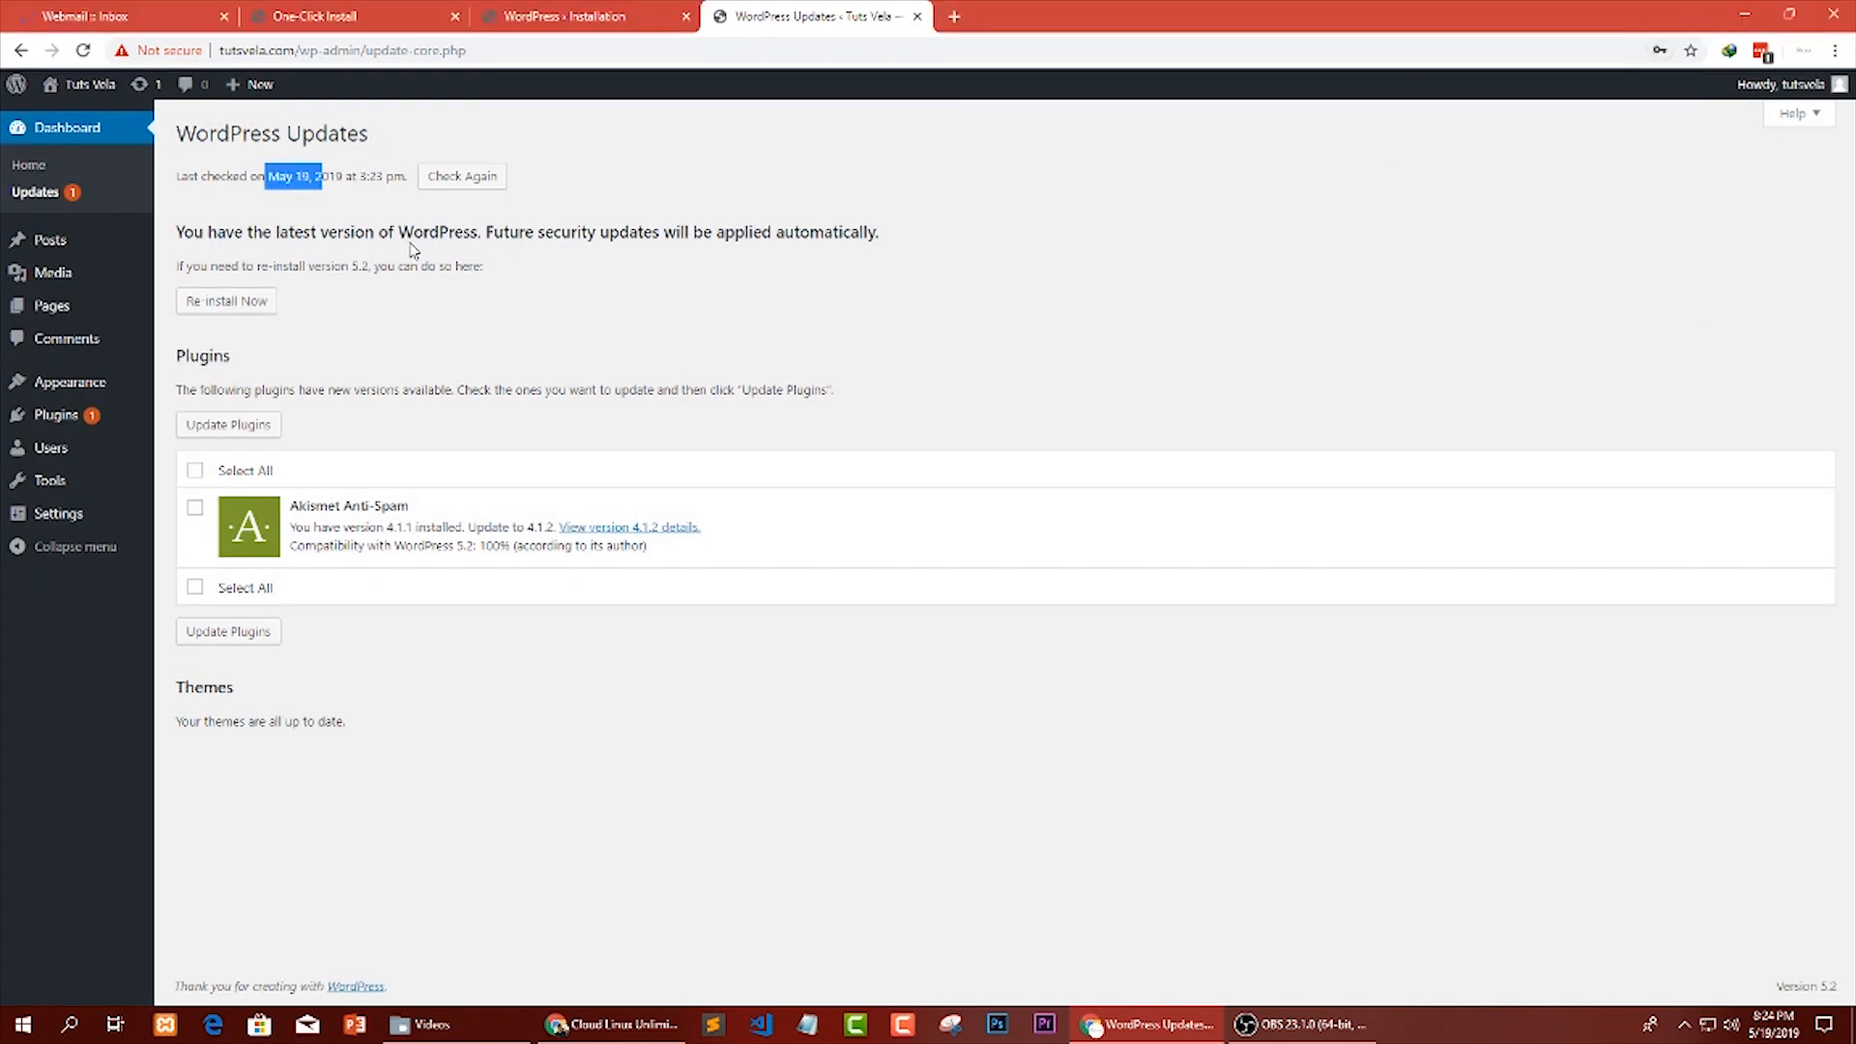
Select all listed plugins, including Akismet Anti-Spam, and start updating them.
click(194, 471)
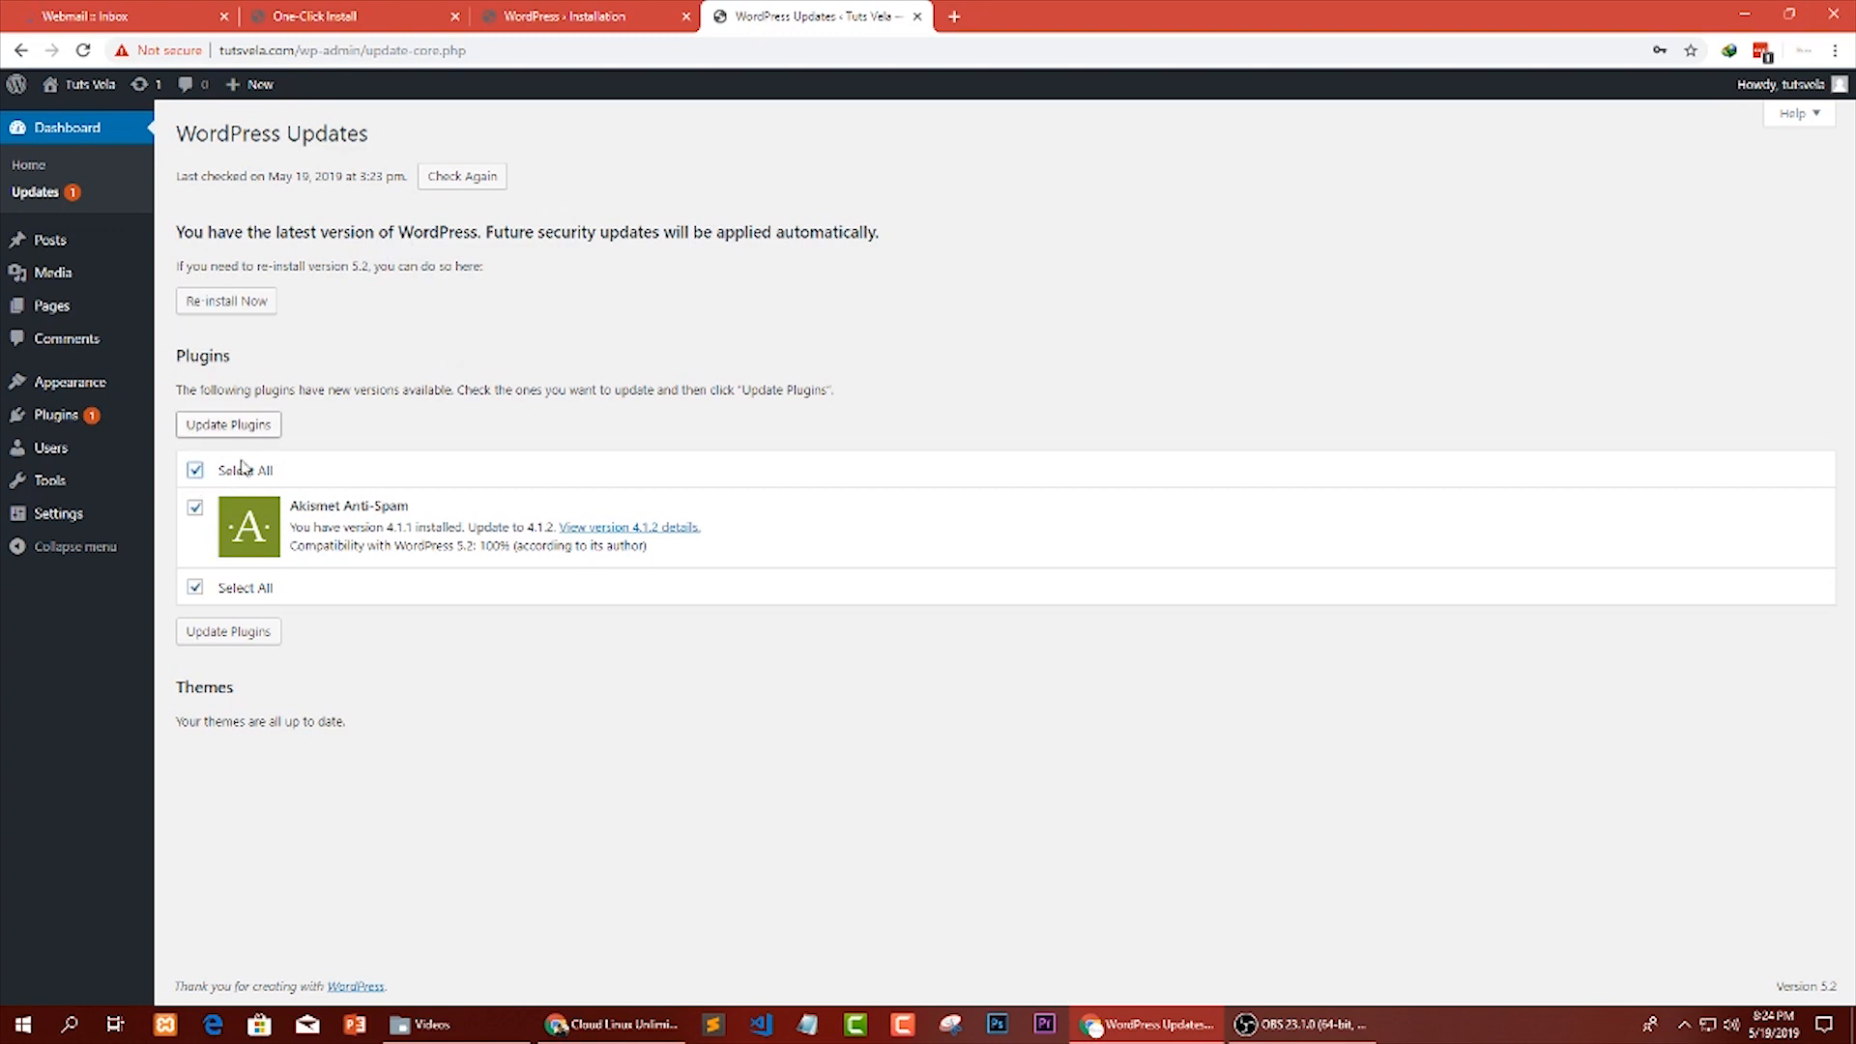
click(258, 435)
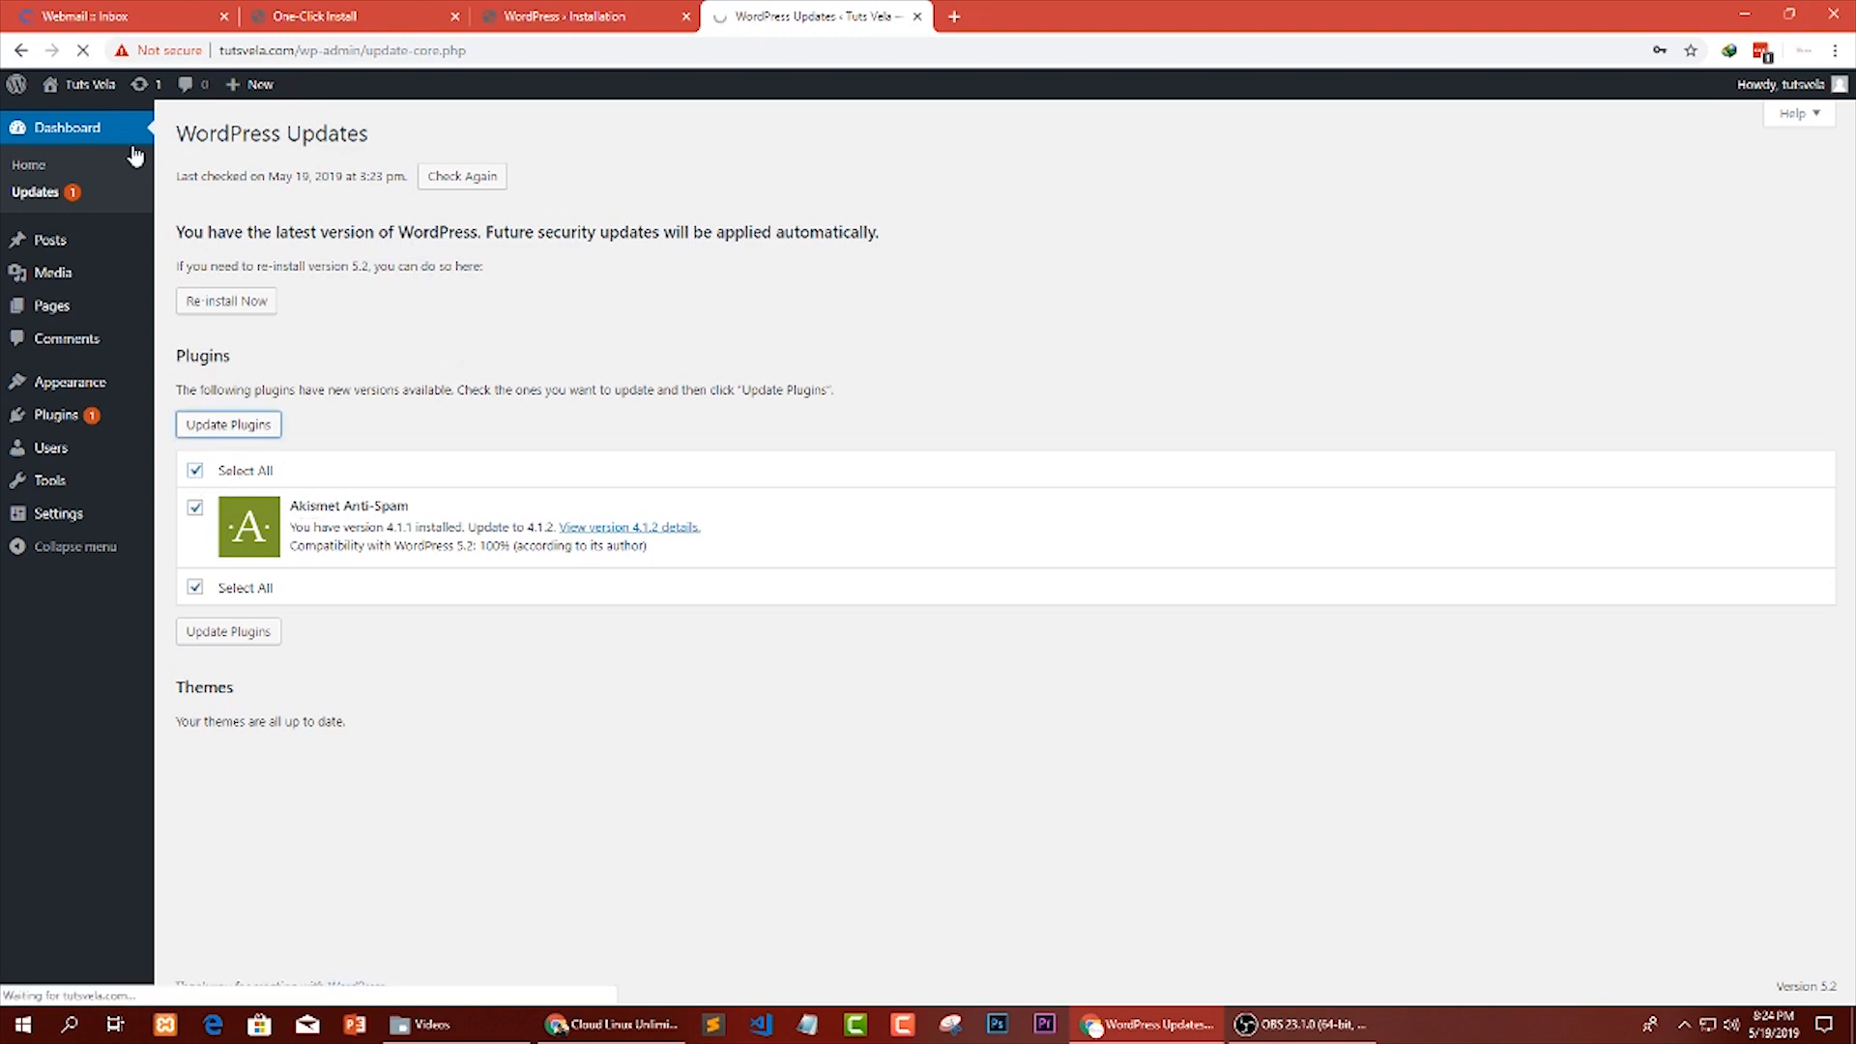
click(125, 11)
click(788, 14)
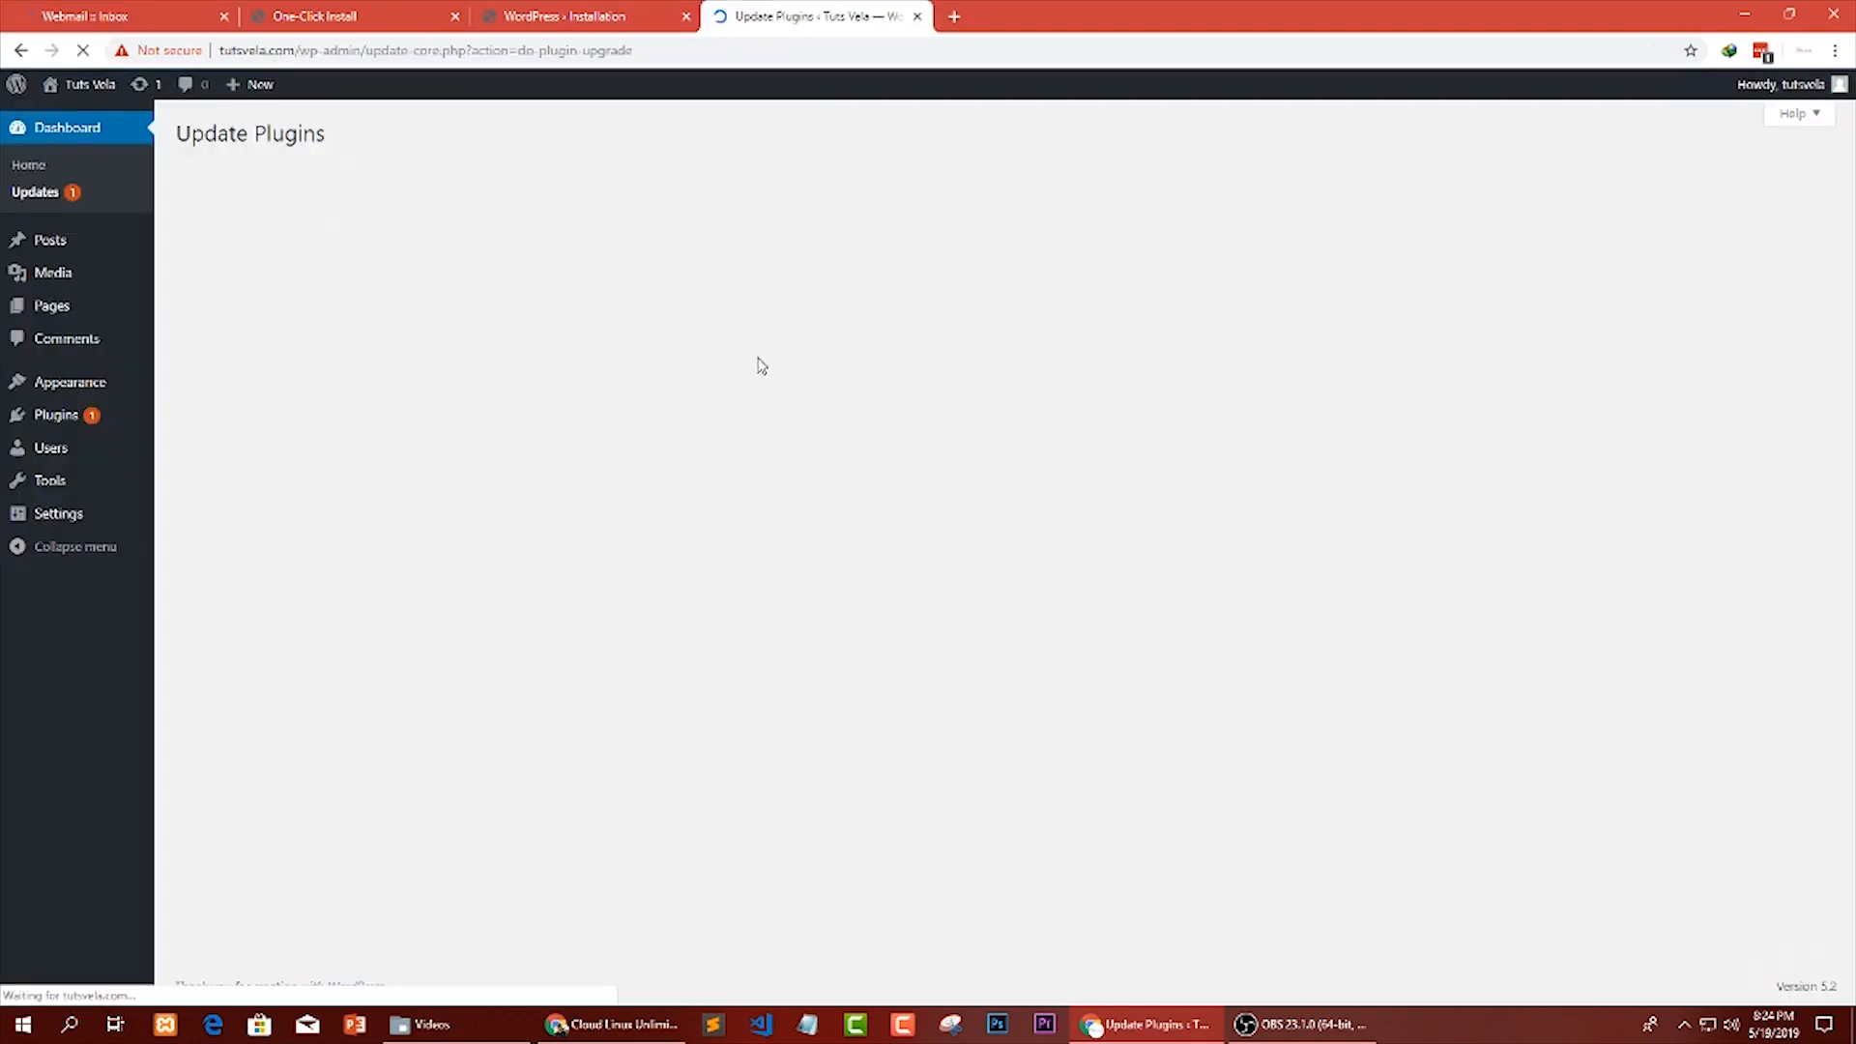